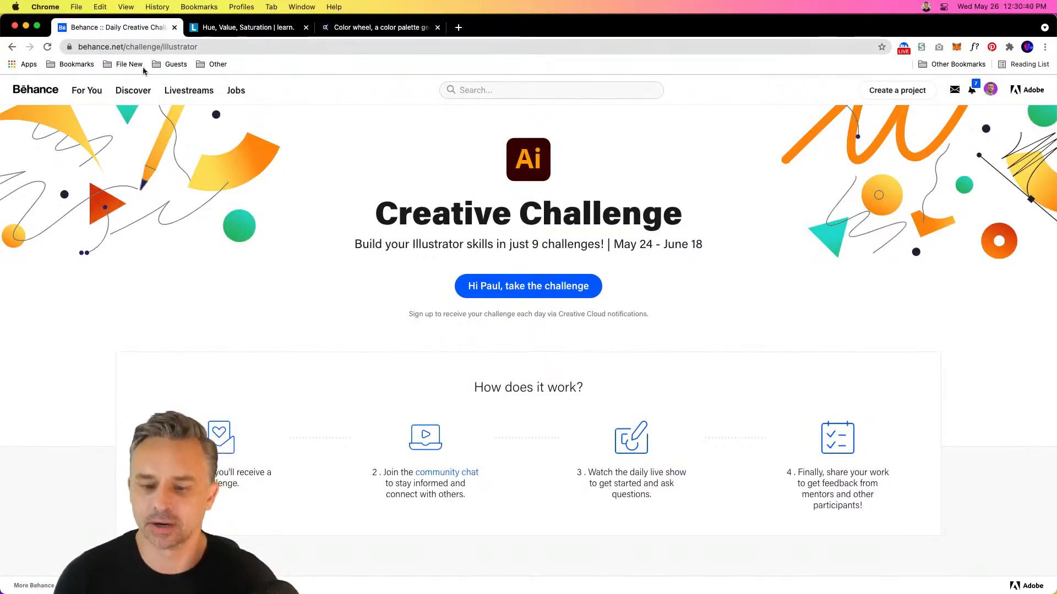
Review the Illustrator Creative Challenge page, from its web address down to the unlocked challenge cards
scroll(286, 289, down, 1)
scroll(336, 353, down, 5)
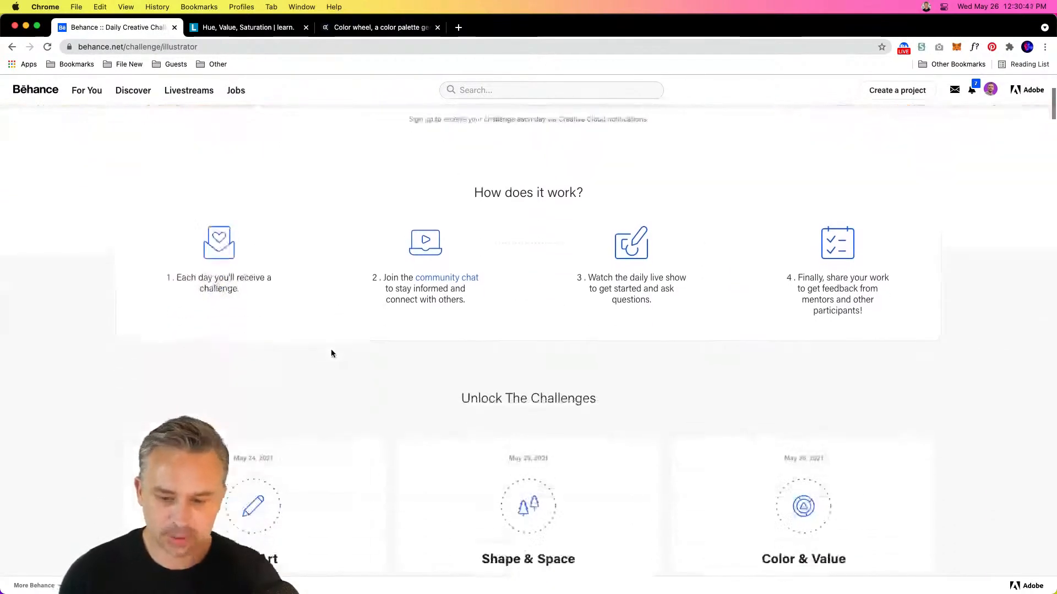
scroll(330, 354, up, 5)
click(214, 47)
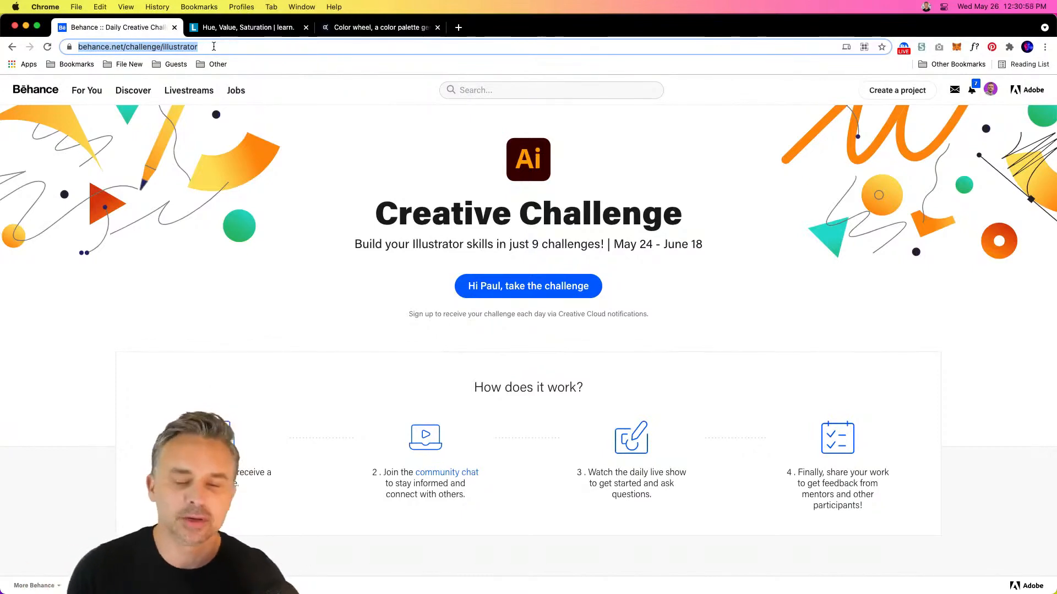
scroll(272, 304, down, 12)
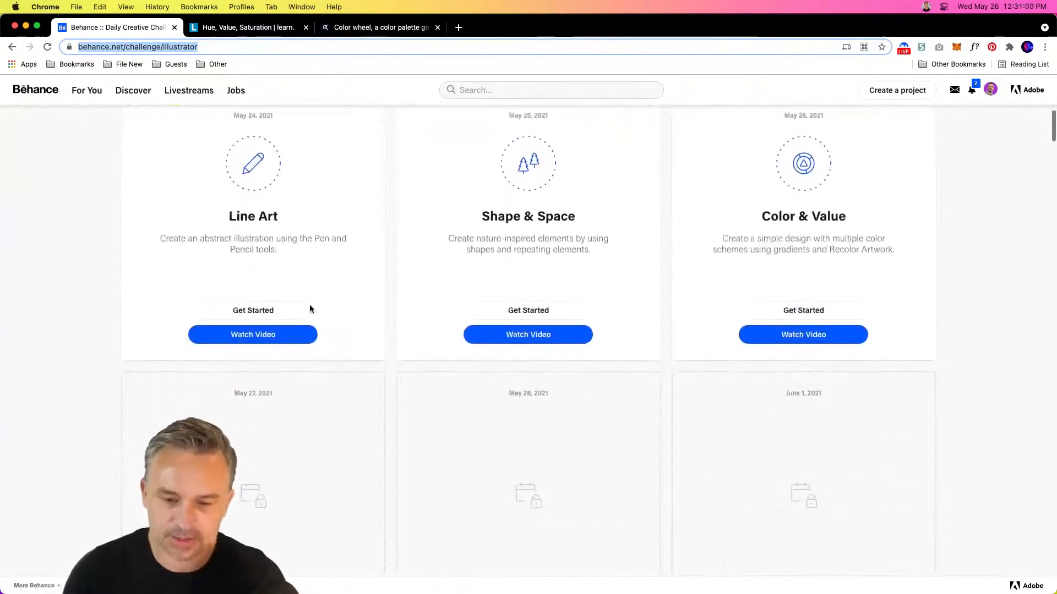
scroll(345, 360, up, 1)
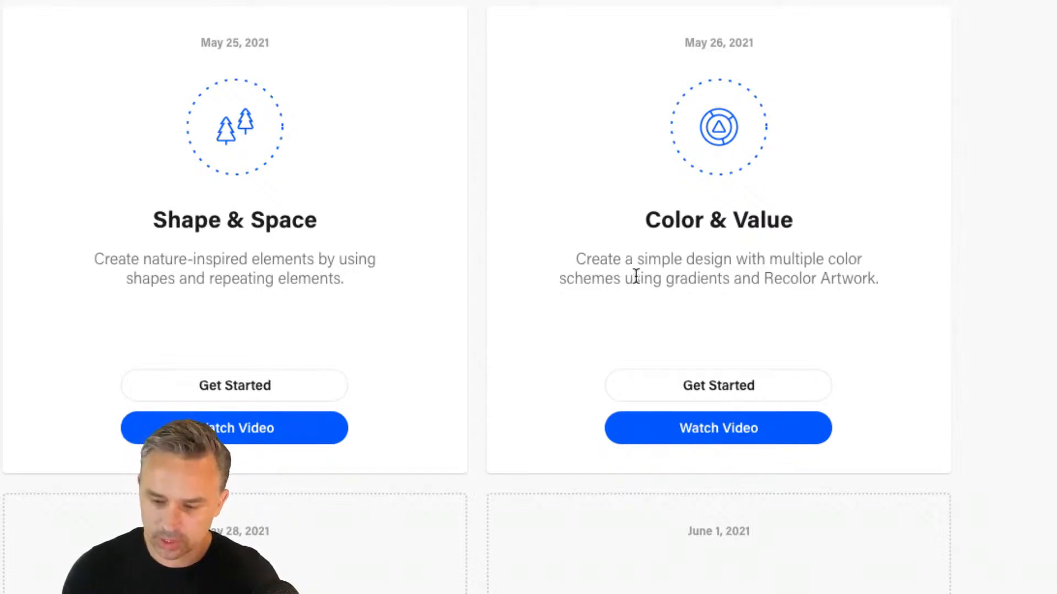
Try to open the Get Started link of the Color & Value challenge twice, closing the opened page each time
click(715, 385)
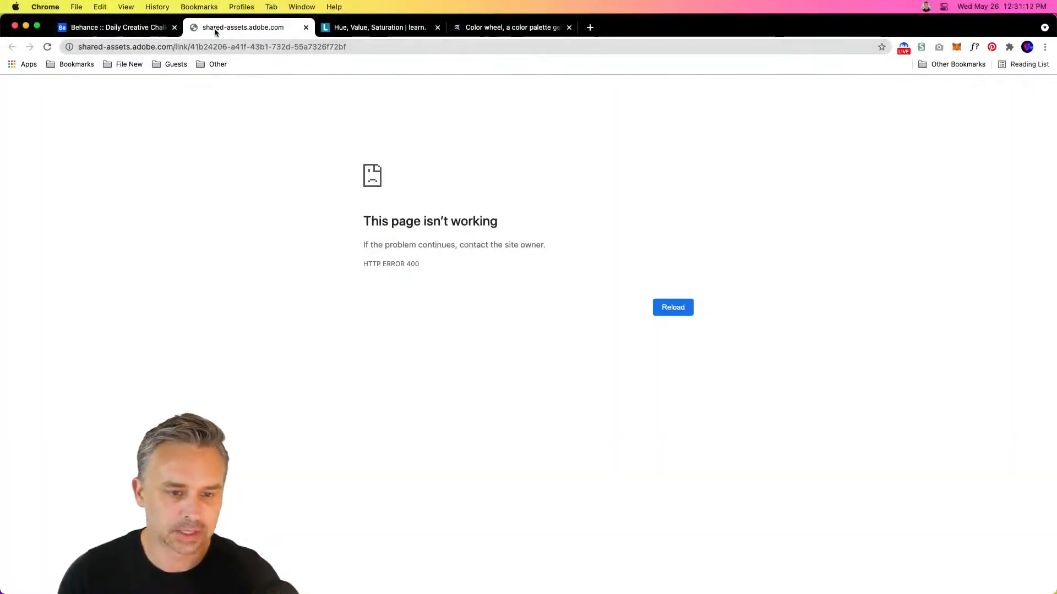
click(305, 28)
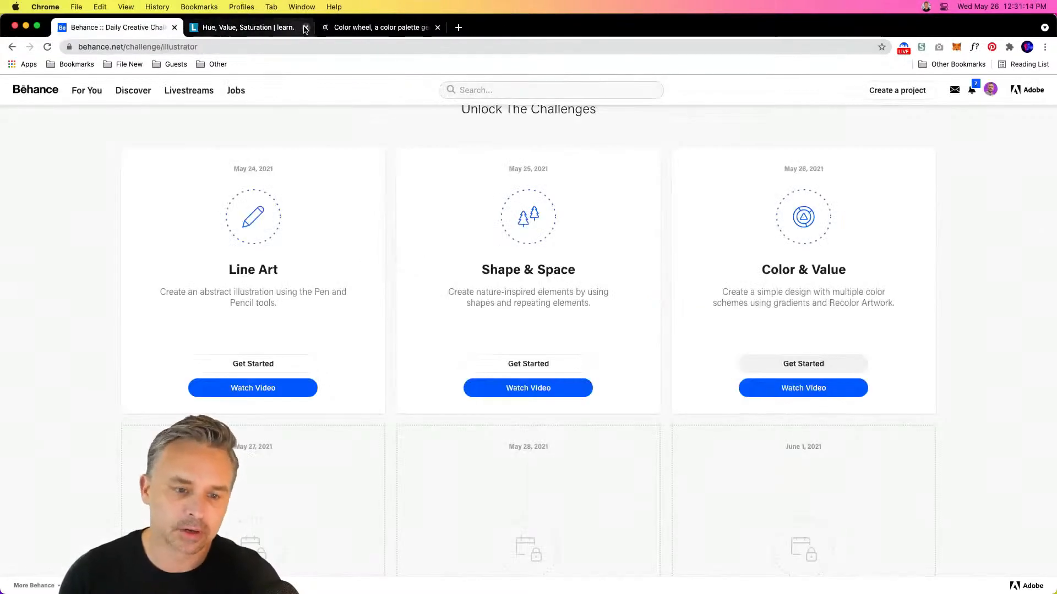
click(769, 365)
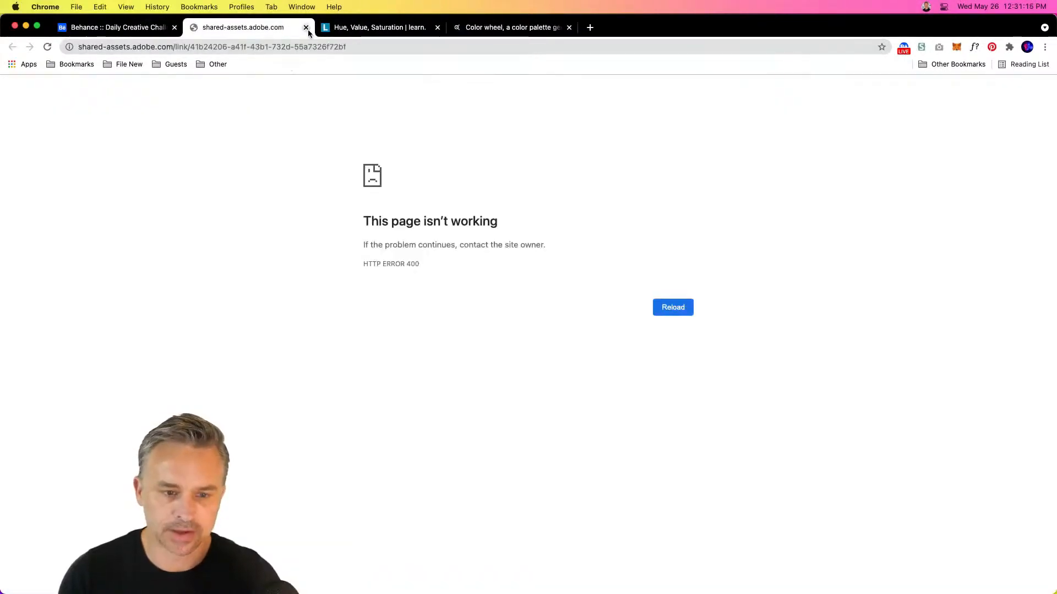
click(306, 28)
Switch to Discord and open the creative-challenge announcements channel of the Adobe Illustrator server
mouse_move(542, 593)
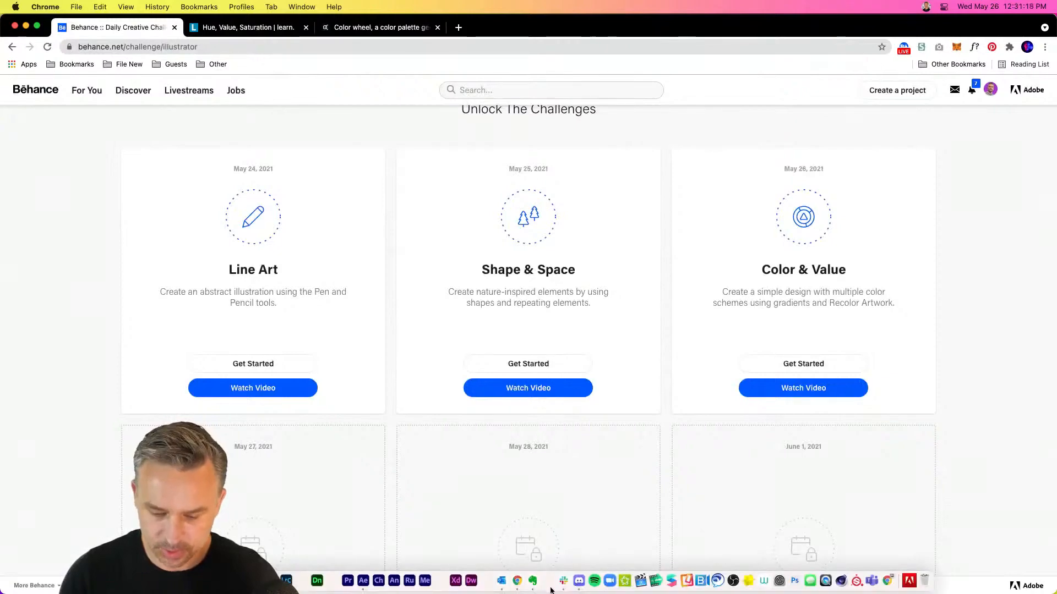
click(579, 582)
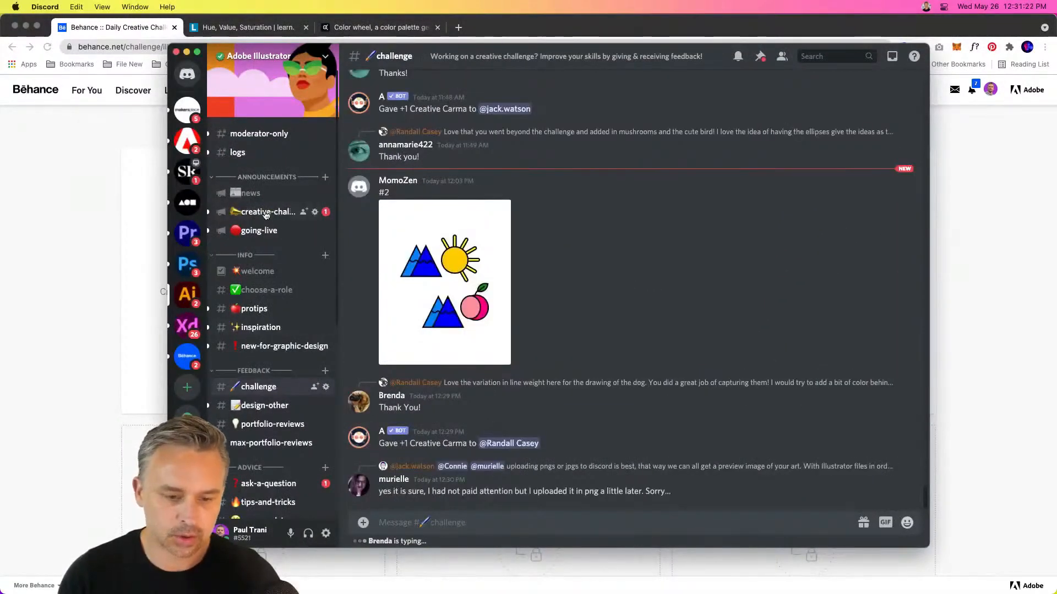
click(266, 215)
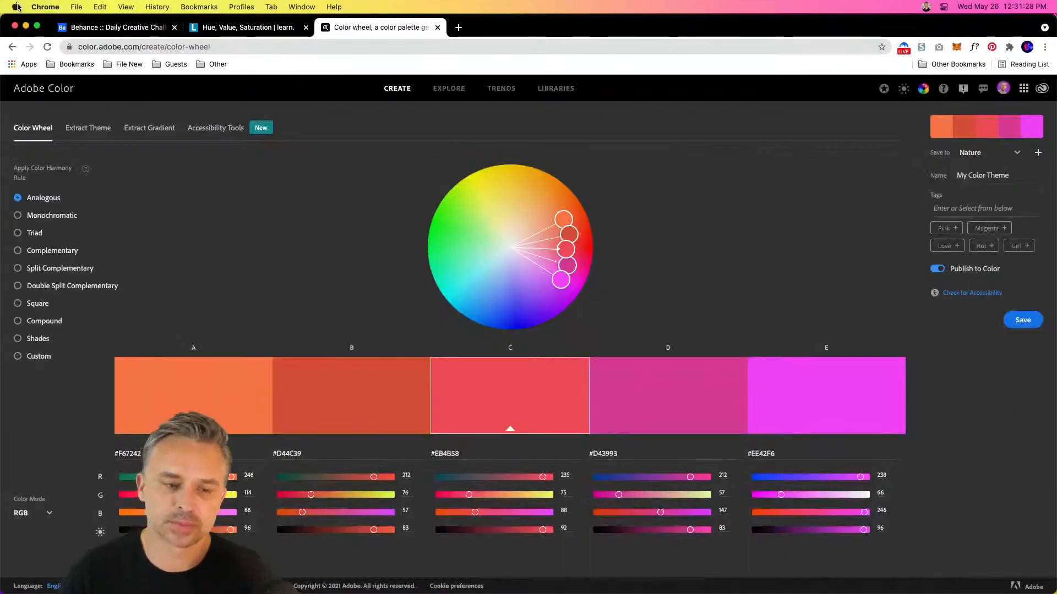
Minimize the open browser, After Effects, notes and Discord windows, and switch to Illustrator
click(27, 28)
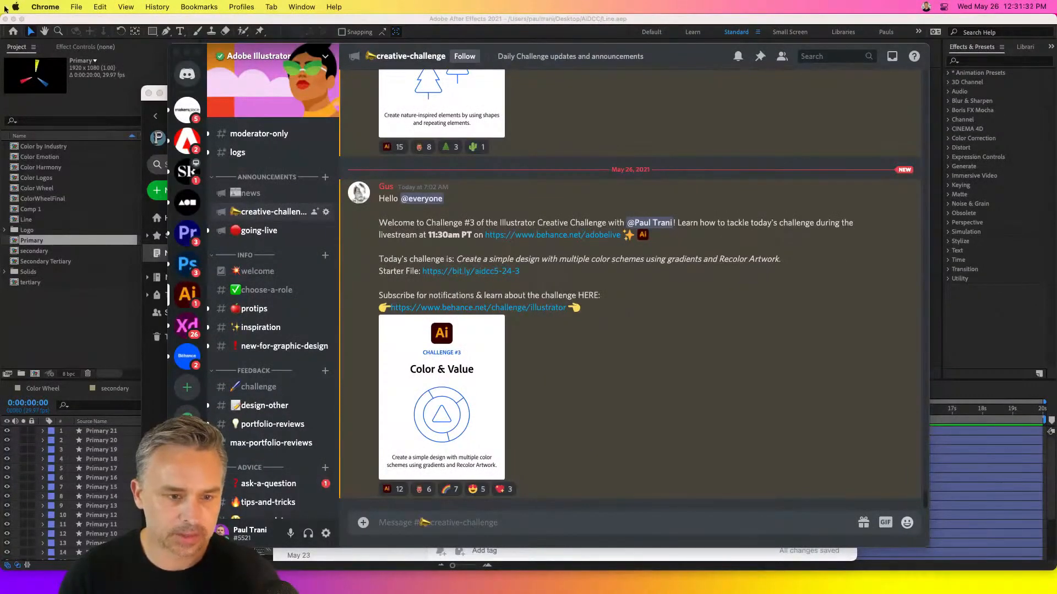
click(14, 20)
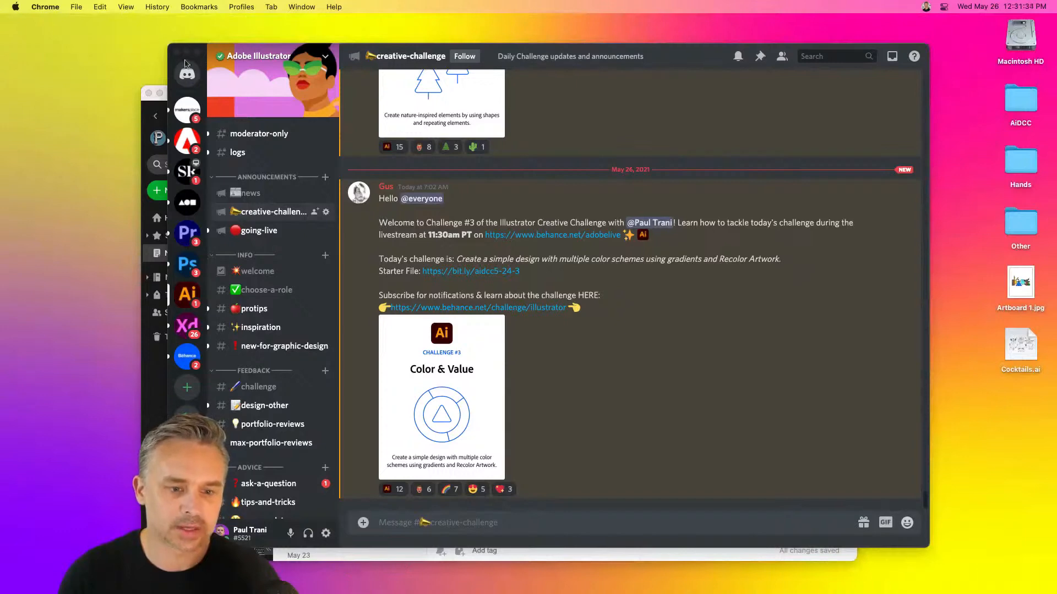
click(159, 93)
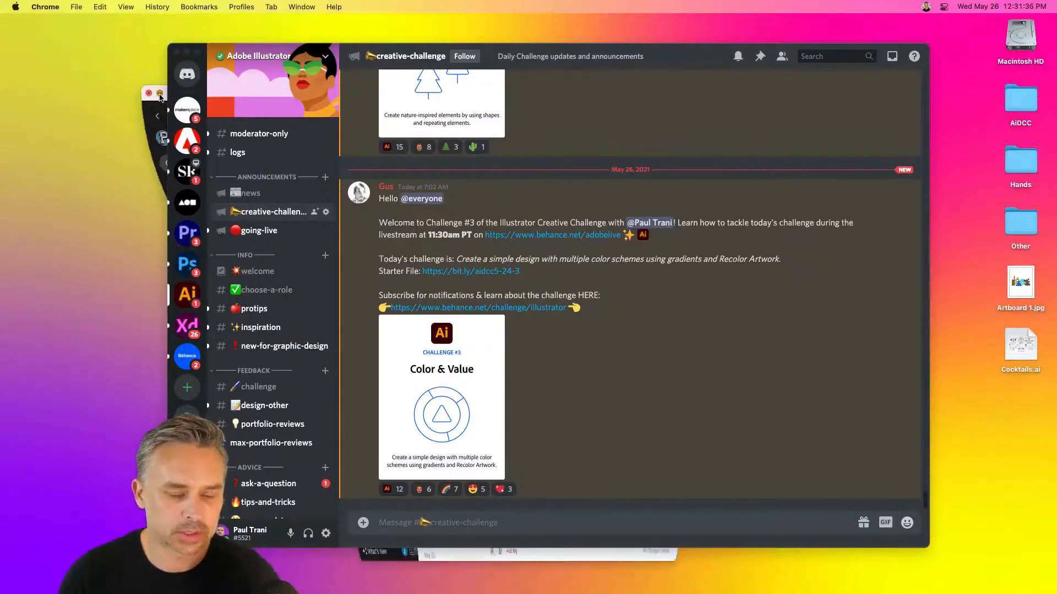
click(187, 52)
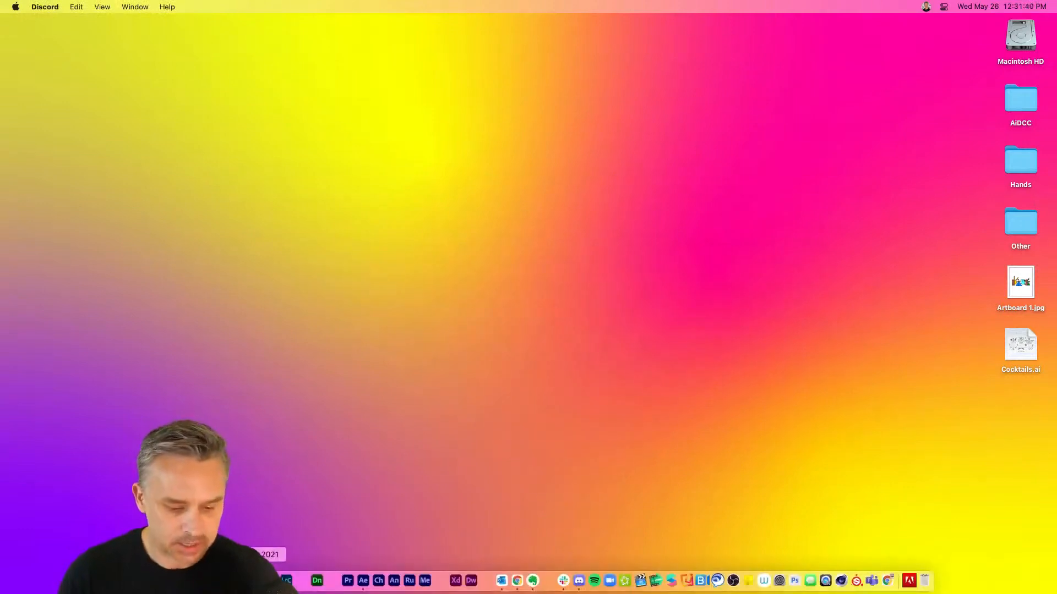
click(245, 580)
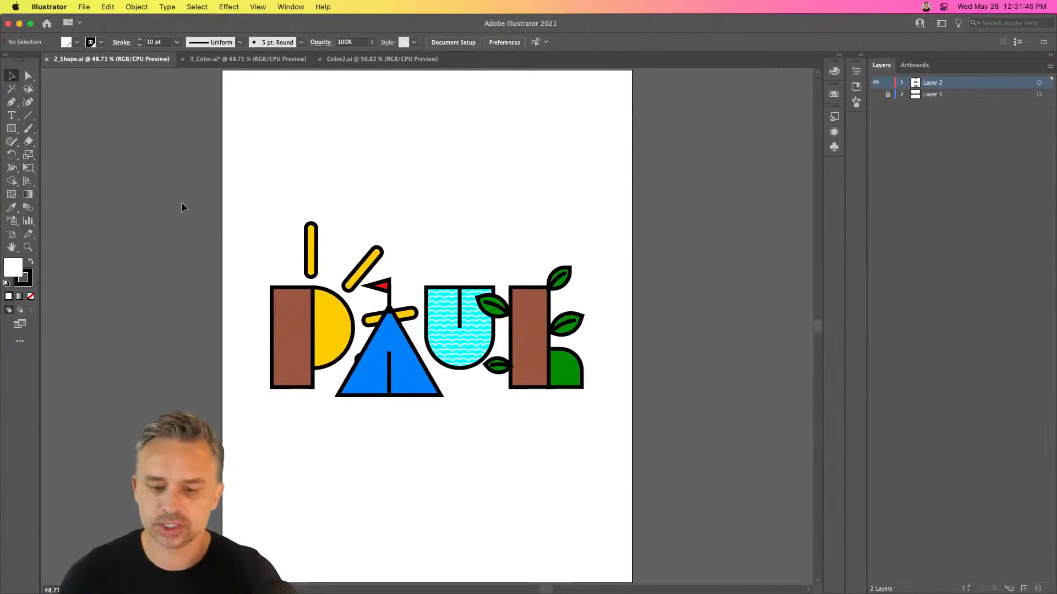
Select the illustrated lettering in 2_Shape.ai and open the advanced options of Recolor Artwork for it
drag(183, 207, 672, 441)
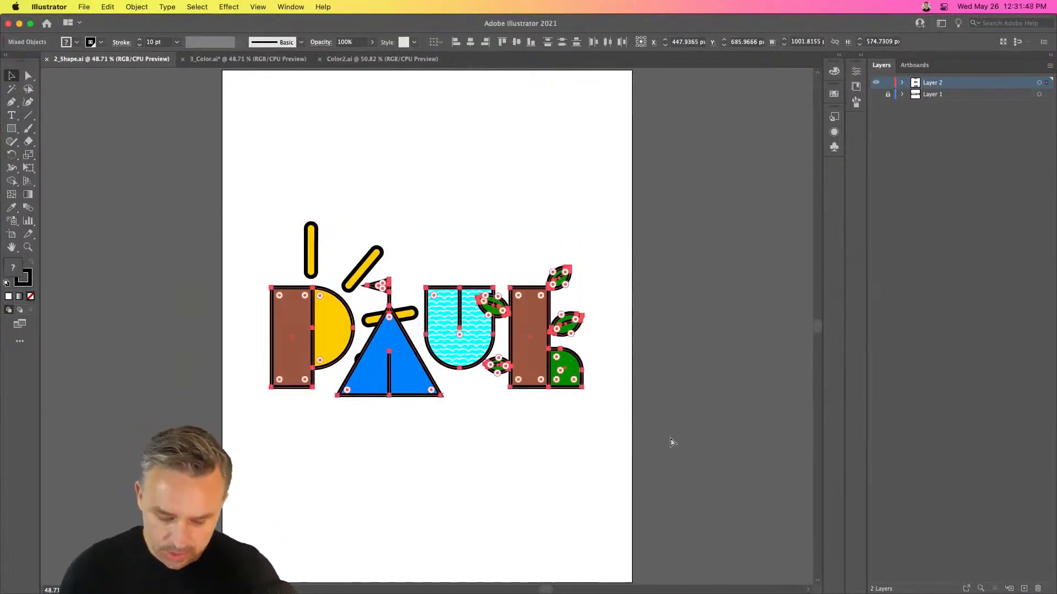
key(super+equal)
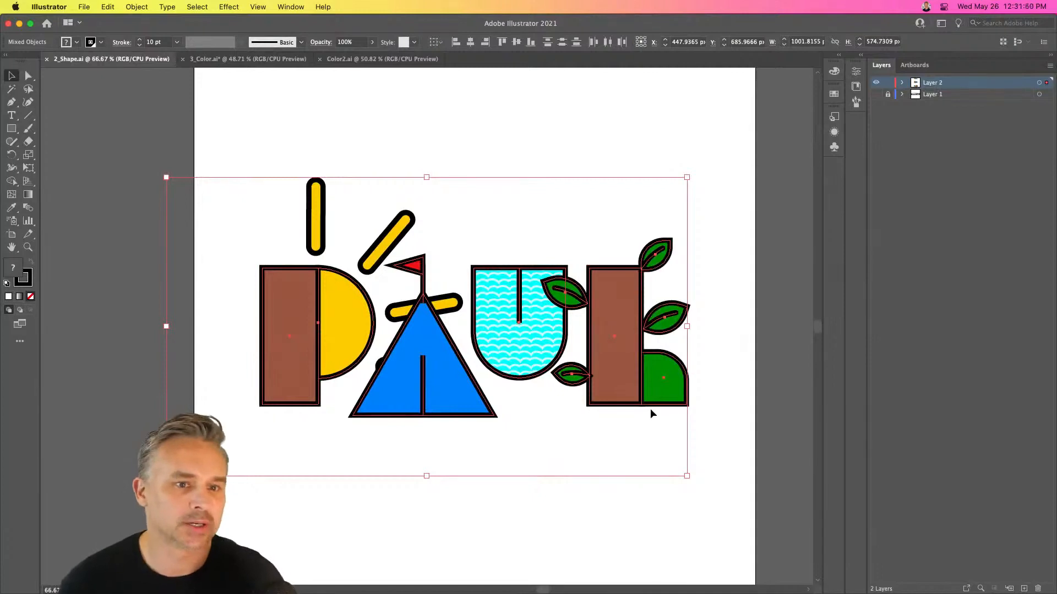
drag(260, 160, 246, 157)
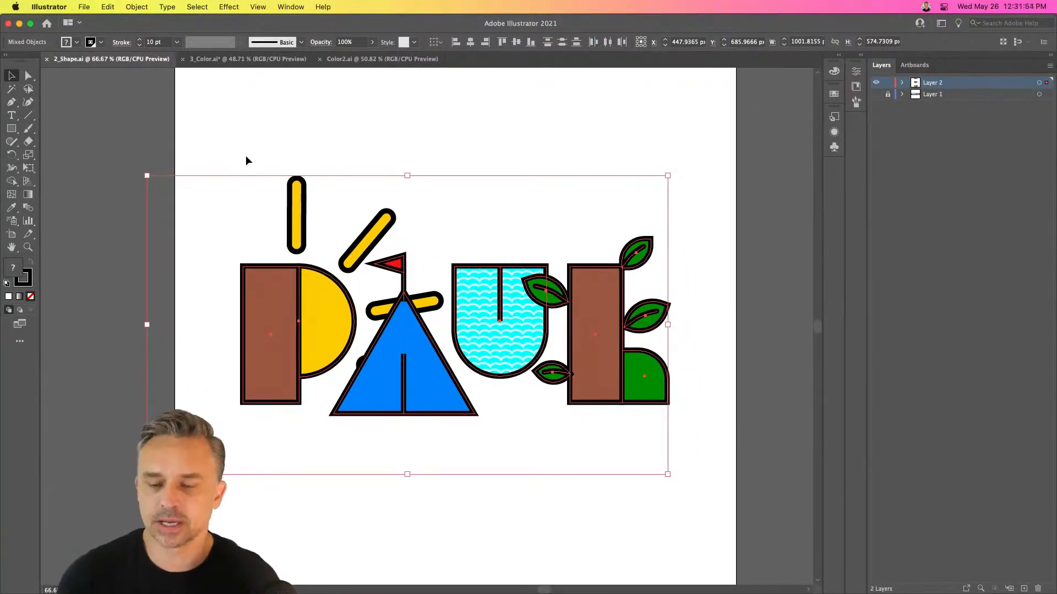
click(107, 6)
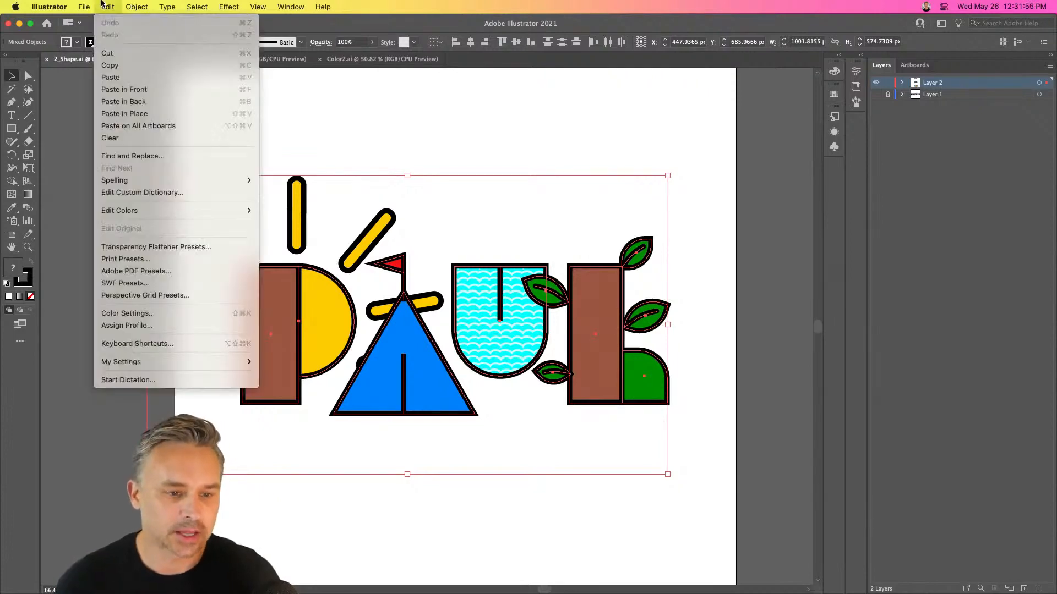
mouse_move(124, 215)
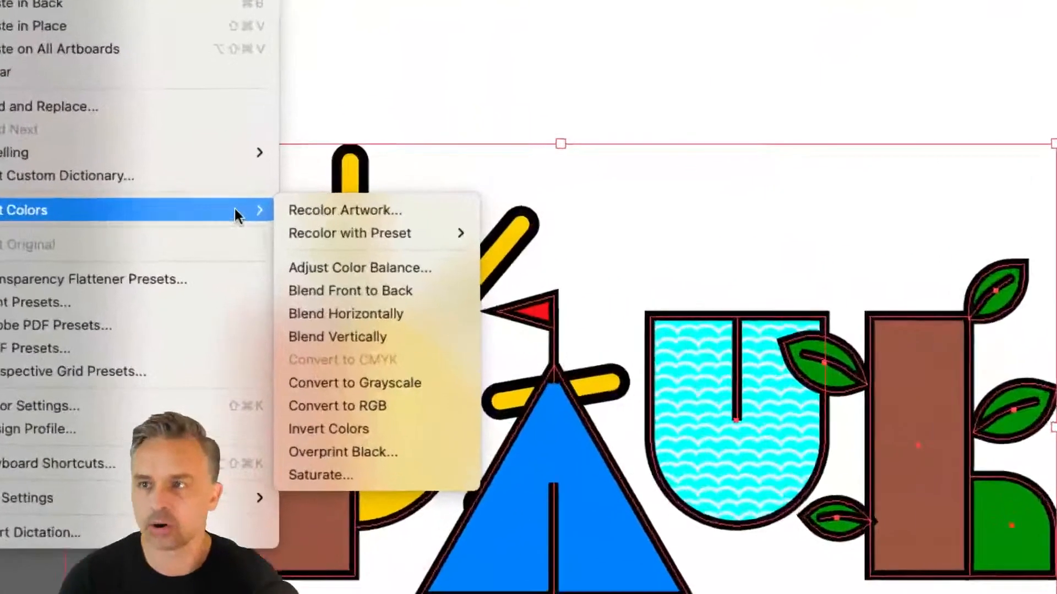
click(355, 211)
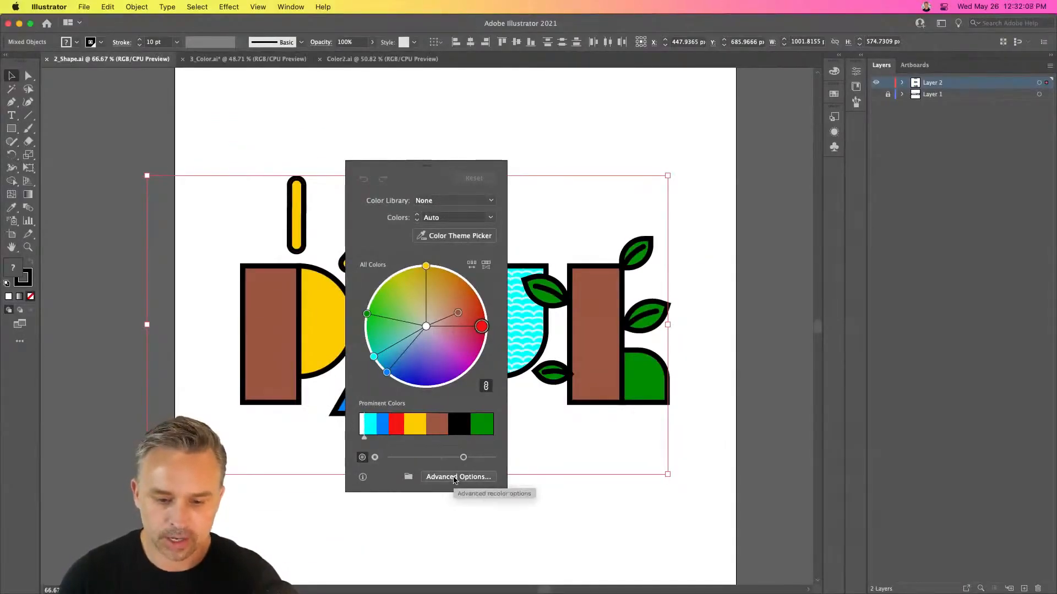
click(453, 479)
Rotate the linked artwork colors around the Edit color wheel until the leaf green becomes olive with a hue of 57.14°
drag(705, 86, 724, 99)
click(734, 138)
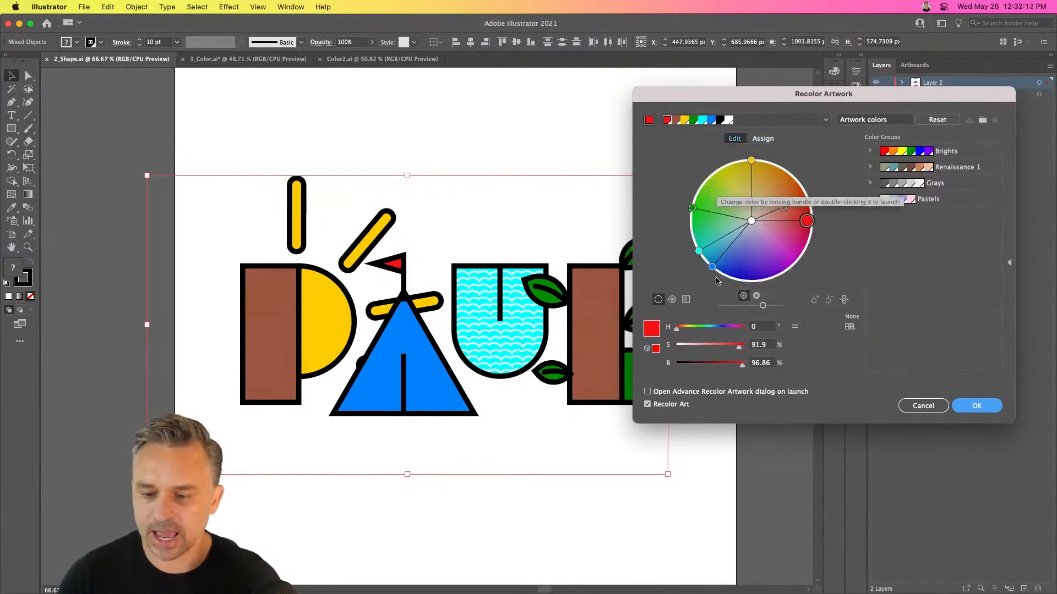
drag(688, 208, 729, 168)
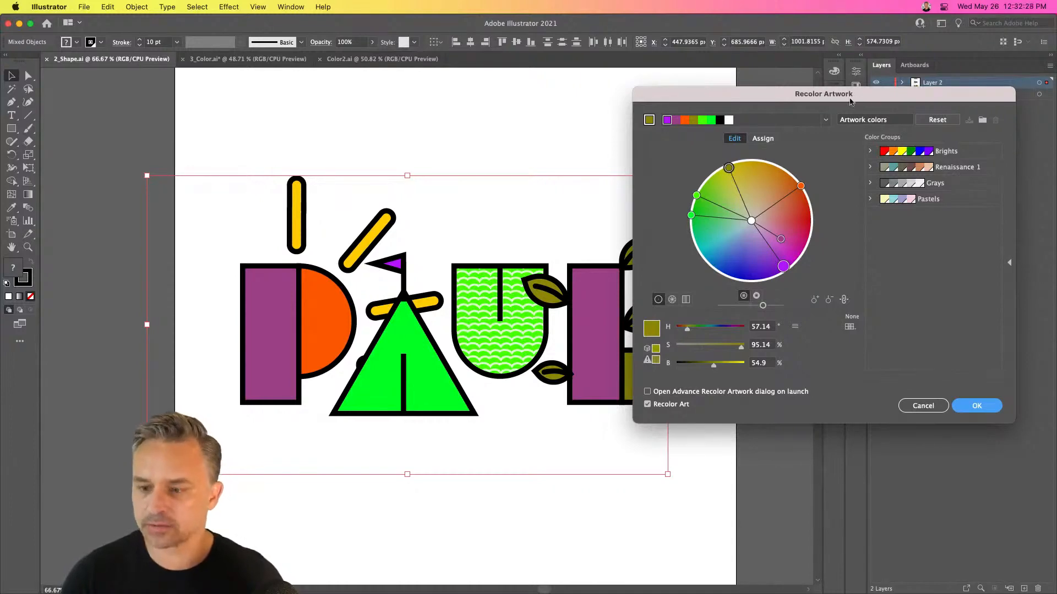
drag(861, 91, 833, 122)
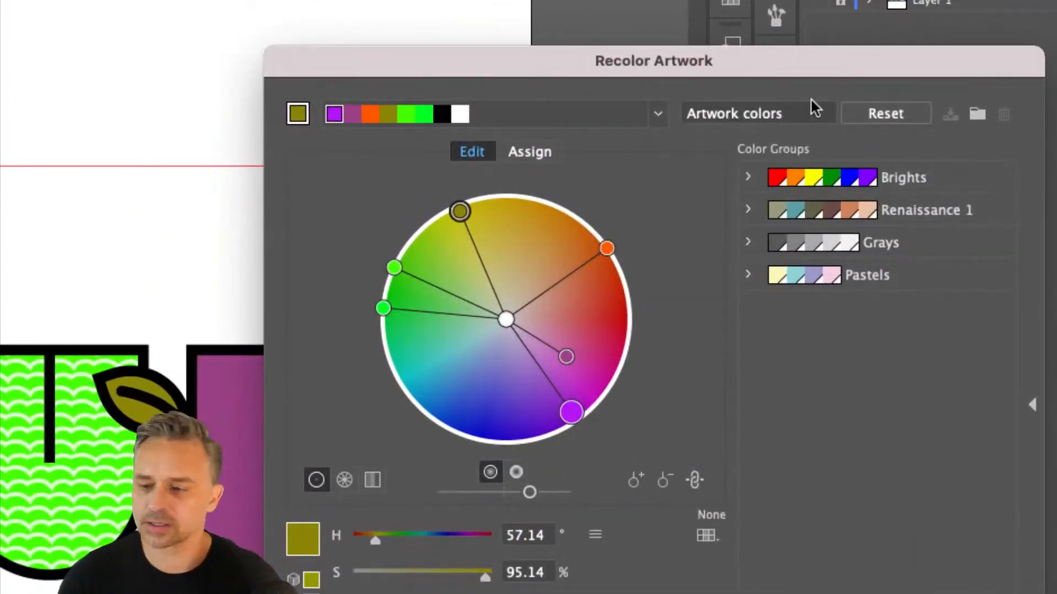
drag(829, 68, 831, 56)
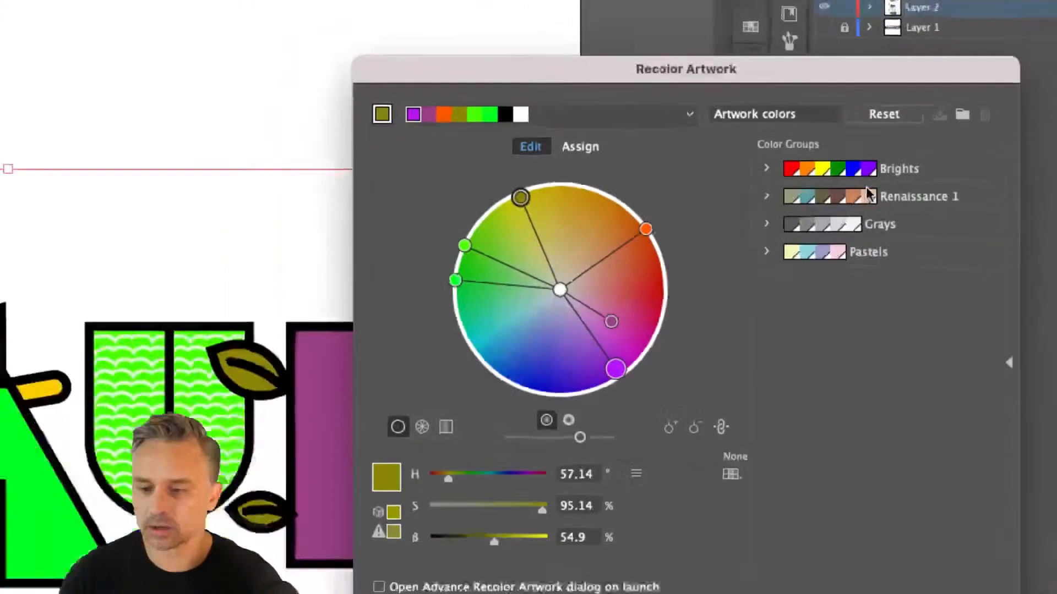
drag(833, 65, 365, 47)
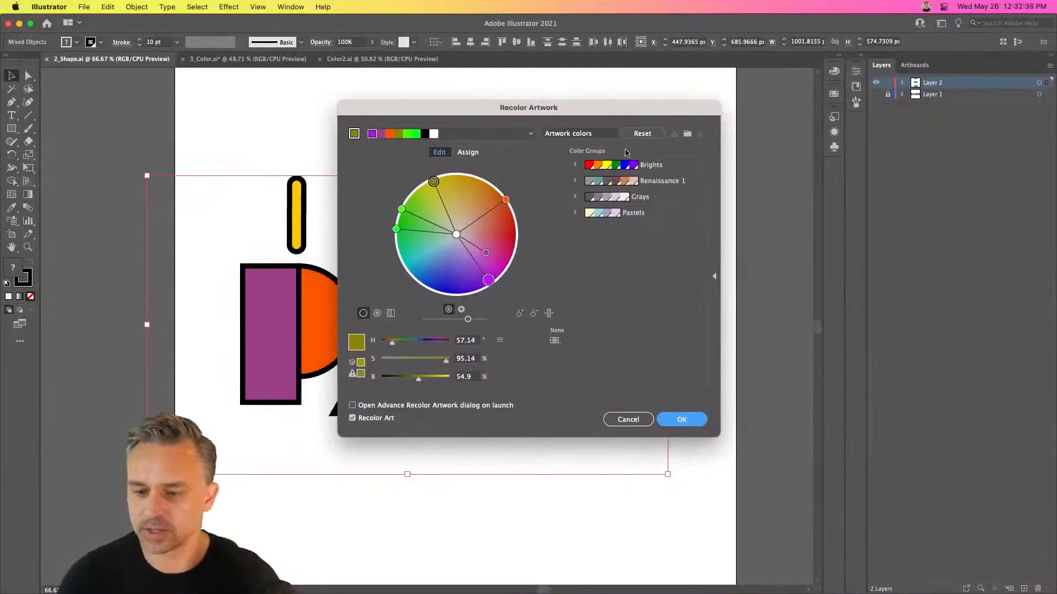
drag(564, 108, 825, 124)
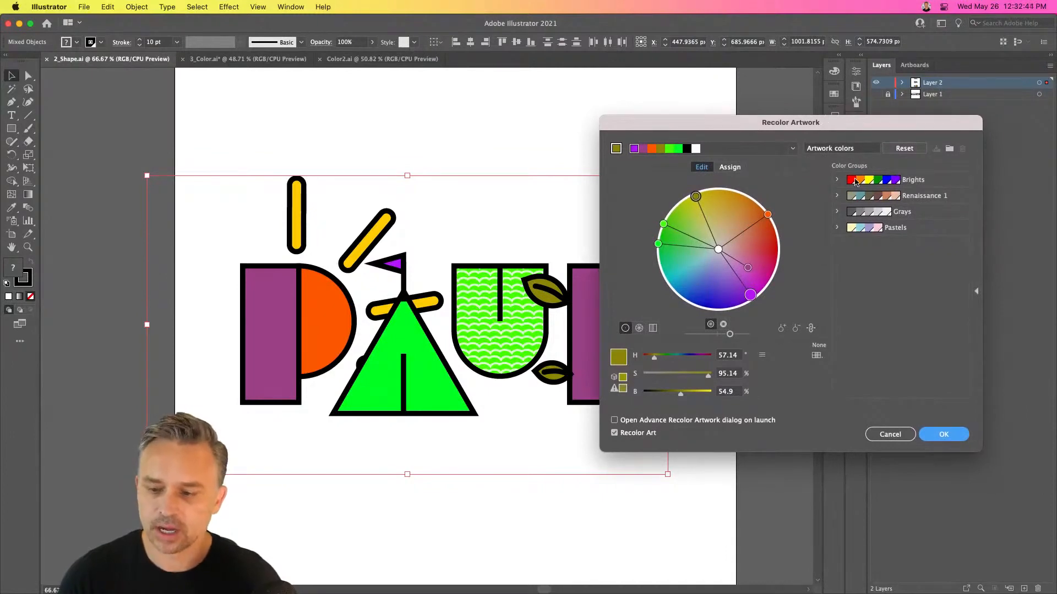
Try the Pastels and Brights color groups on the lettering, cancel the recoloring and deselect the artwork
click(895, 227)
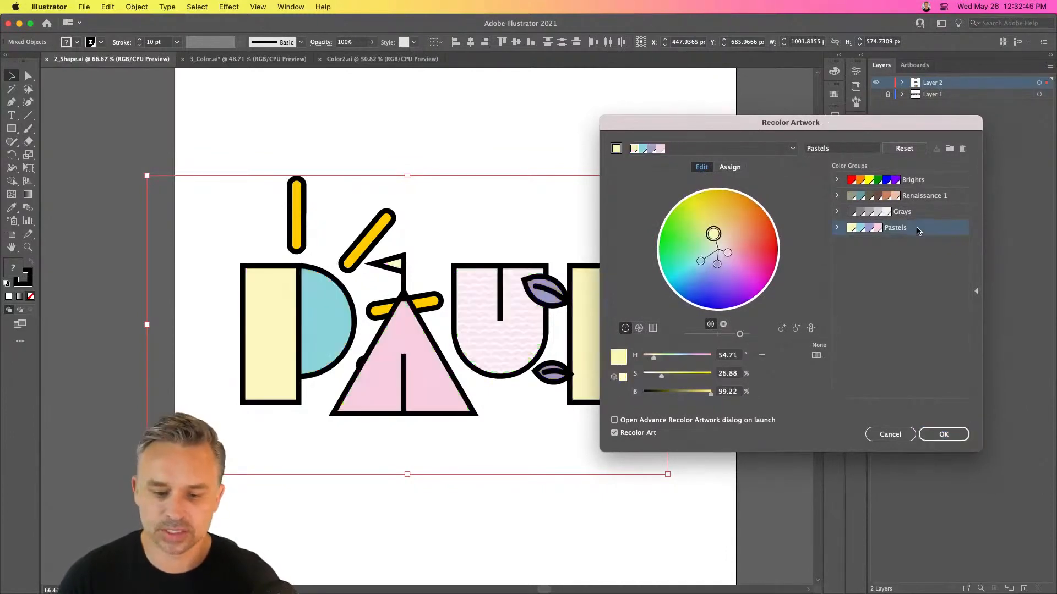
drag(799, 133, 835, 182)
click(917, 228)
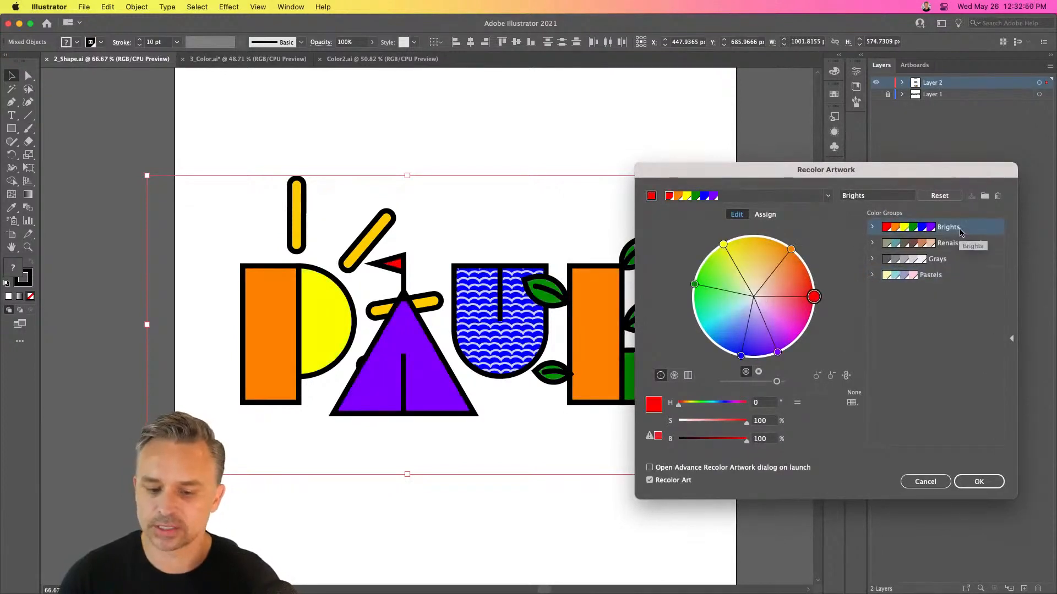
click(927, 483)
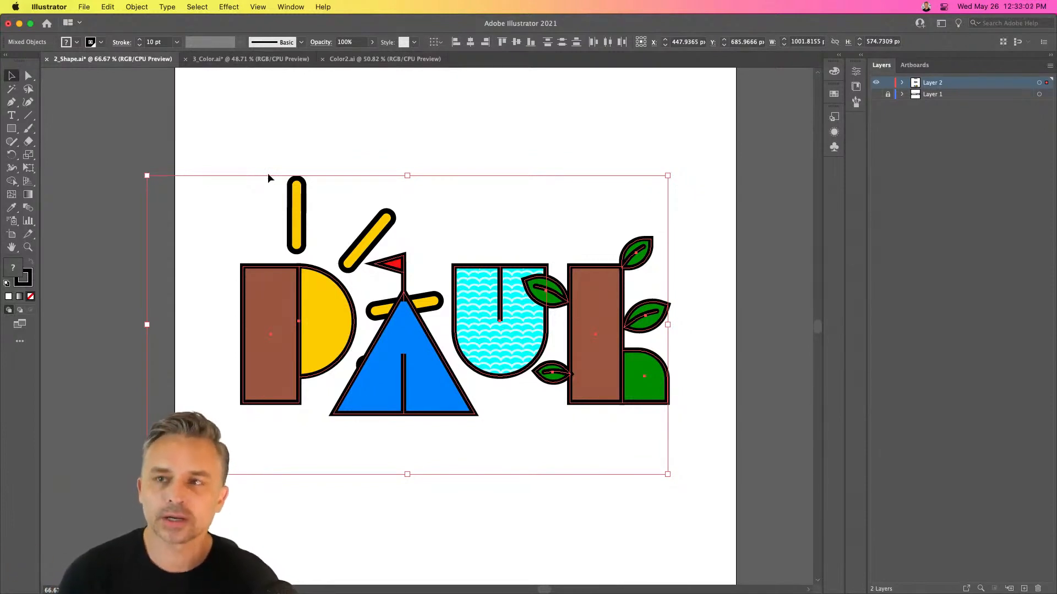
click(219, 144)
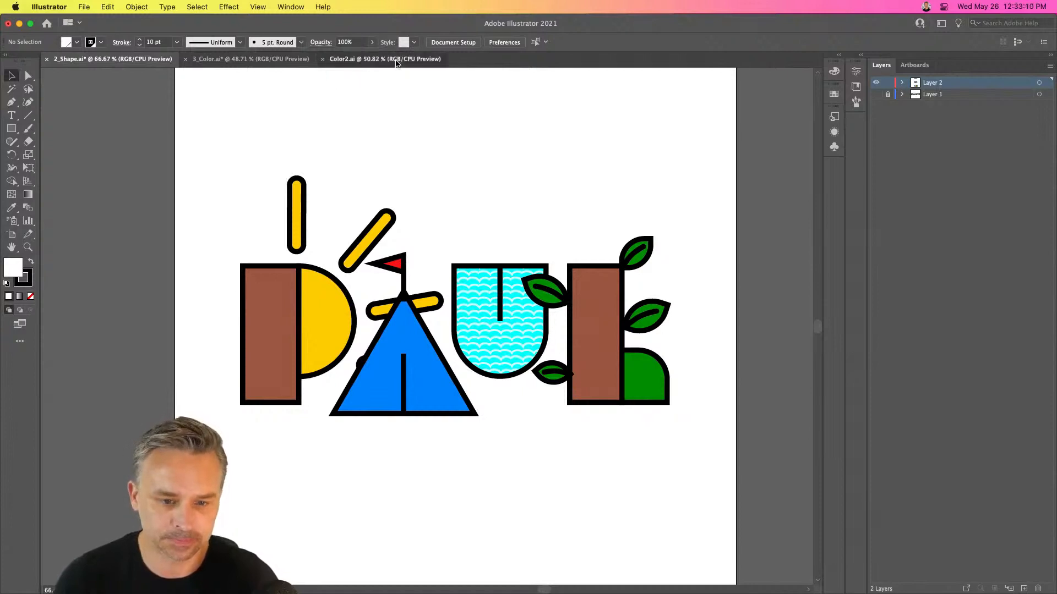
In the Color2.ai document, hide the COLOR WHEEL layer and show the Primary layer instead
click(398, 60)
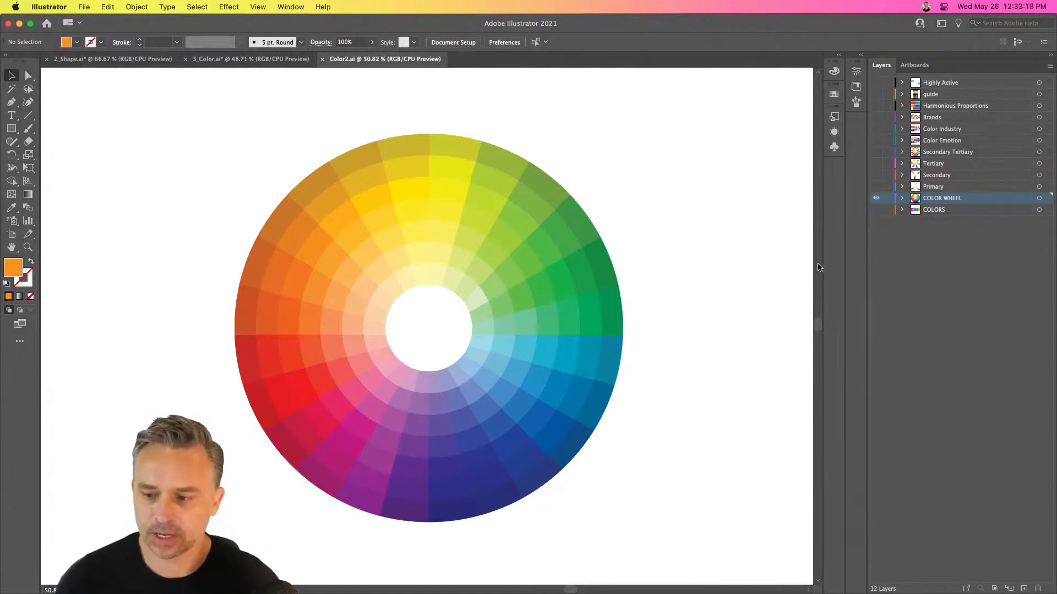
click(876, 198)
click(876, 187)
click(934, 187)
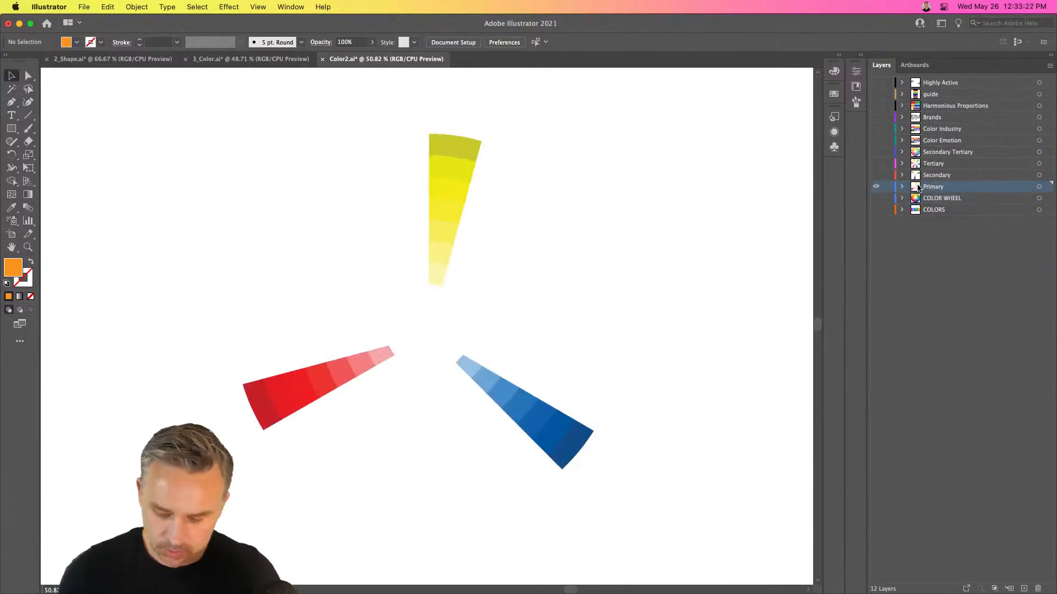
key(super+equal)
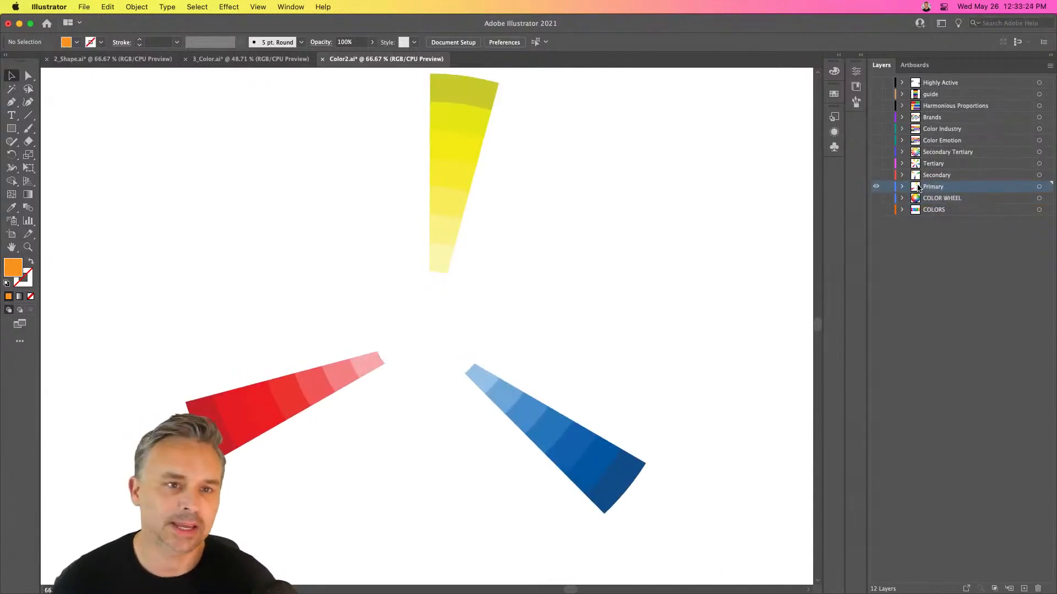
drag(435, 268, 442, 273)
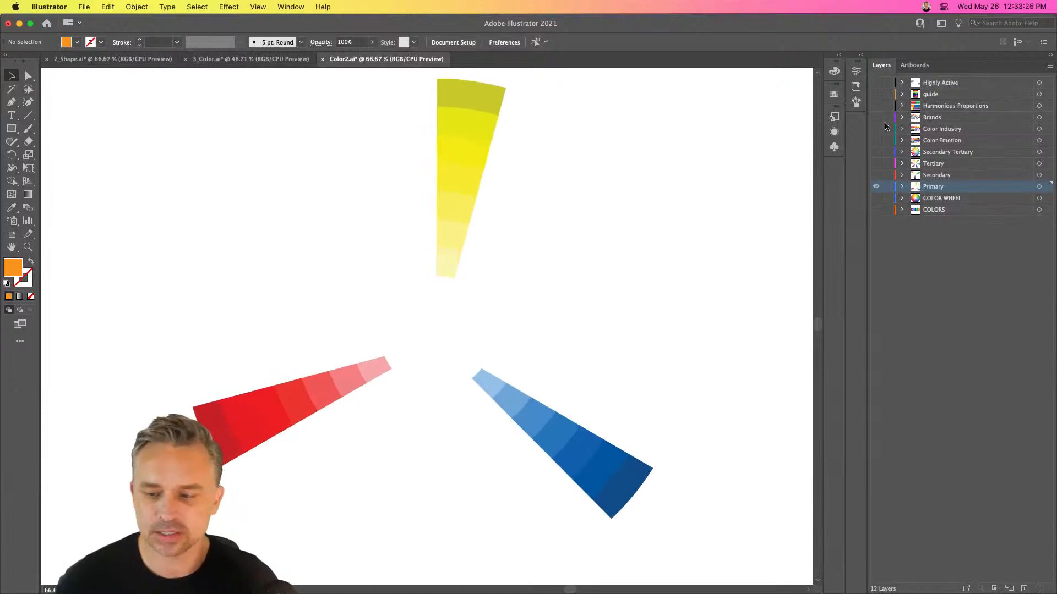
Show the Secondary and Tertiary layers together with Primary, and make Tertiary the active layer
click(876, 175)
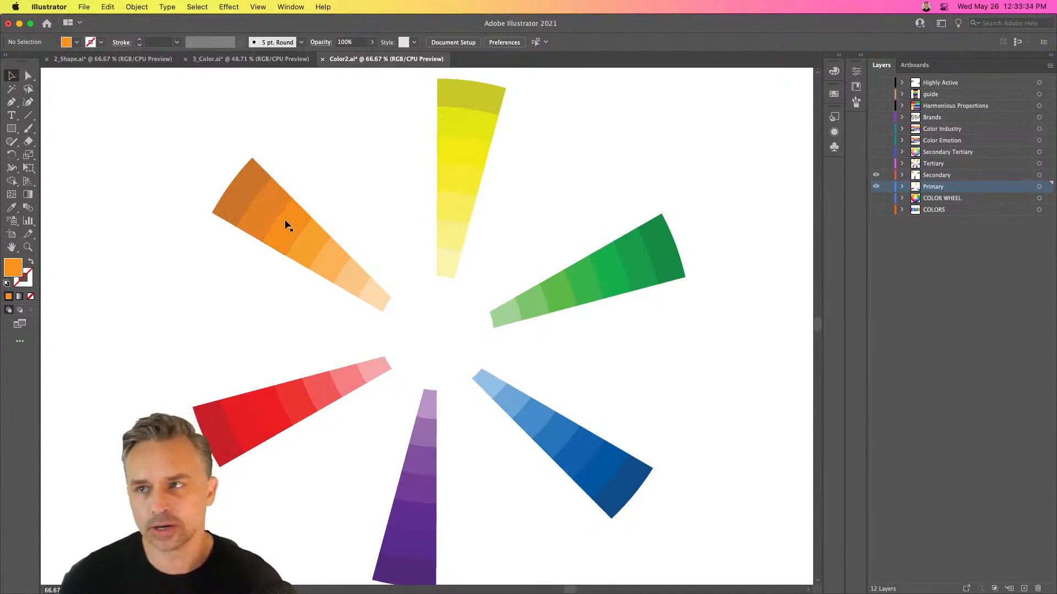
click(876, 163)
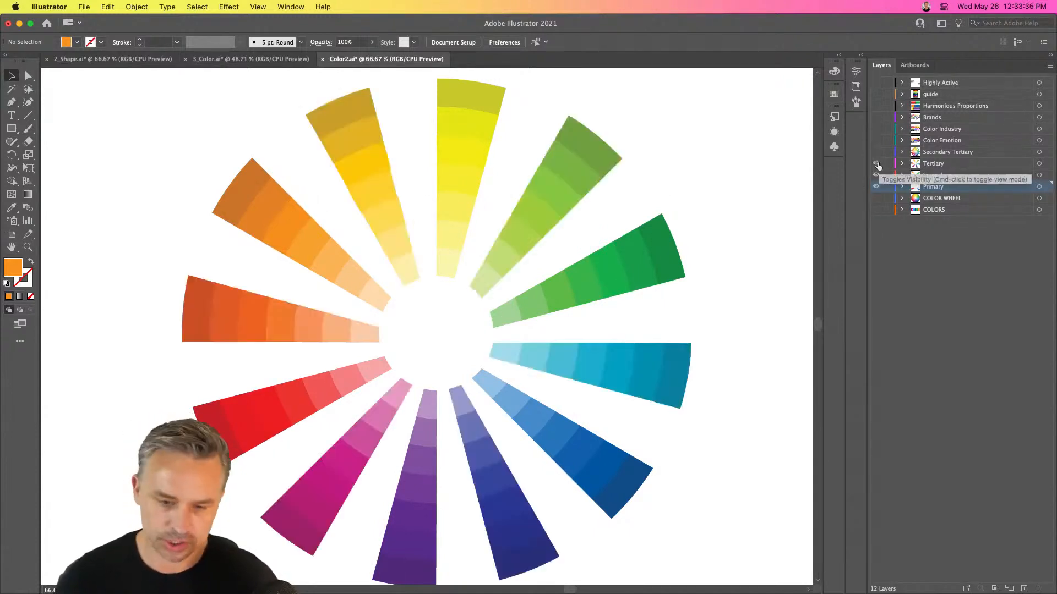
click(934, 167)
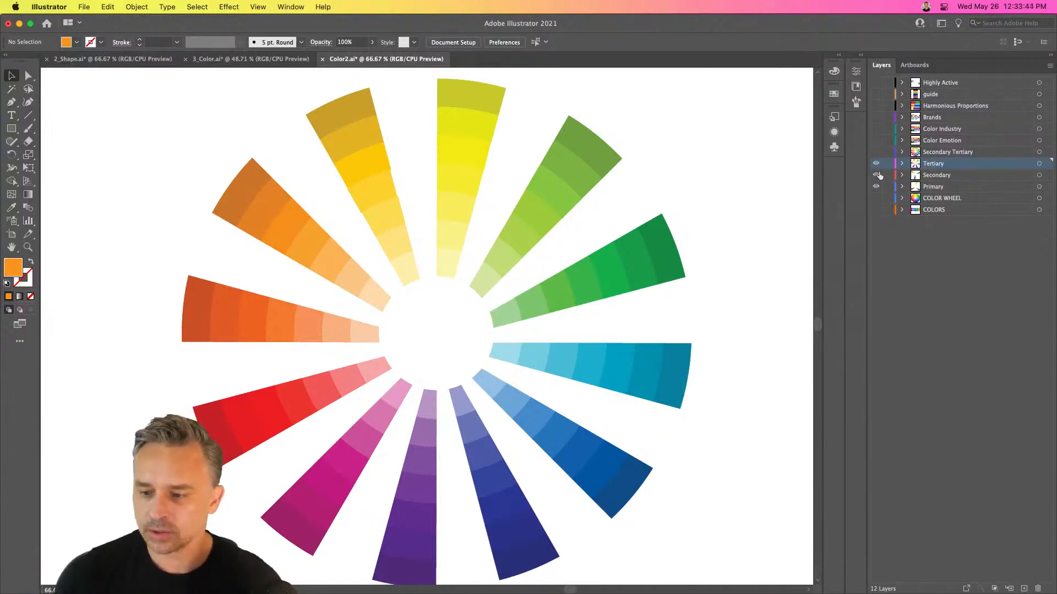
Hide the Secondary, Primary and Tertiary layers, and show the Secondary Tertiary layer as the active one
drag(877, 175, 875, 190)
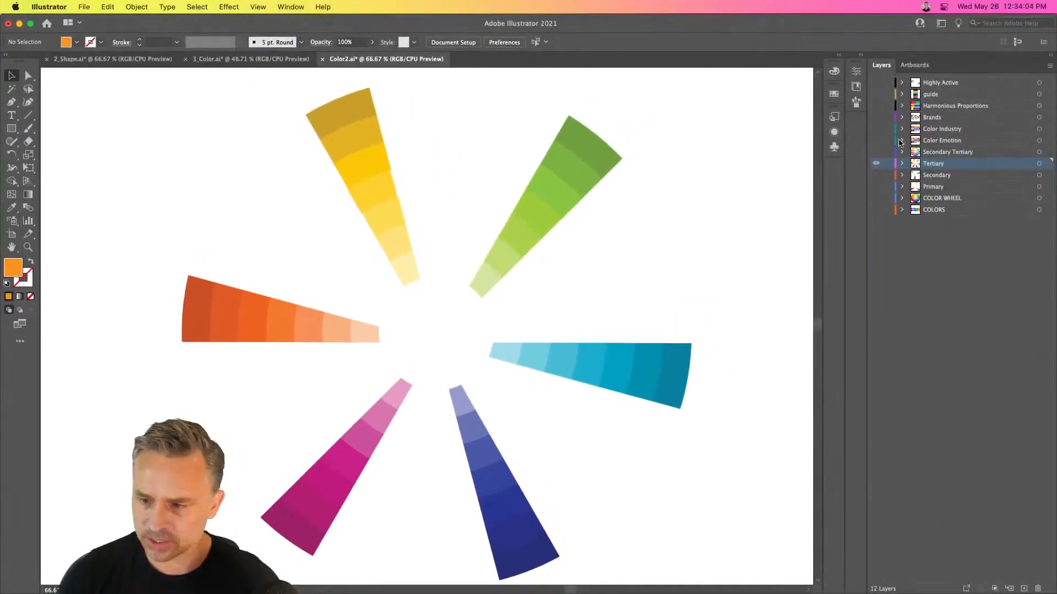
click(876, 163)
click(875, 151)
click(940, 154)
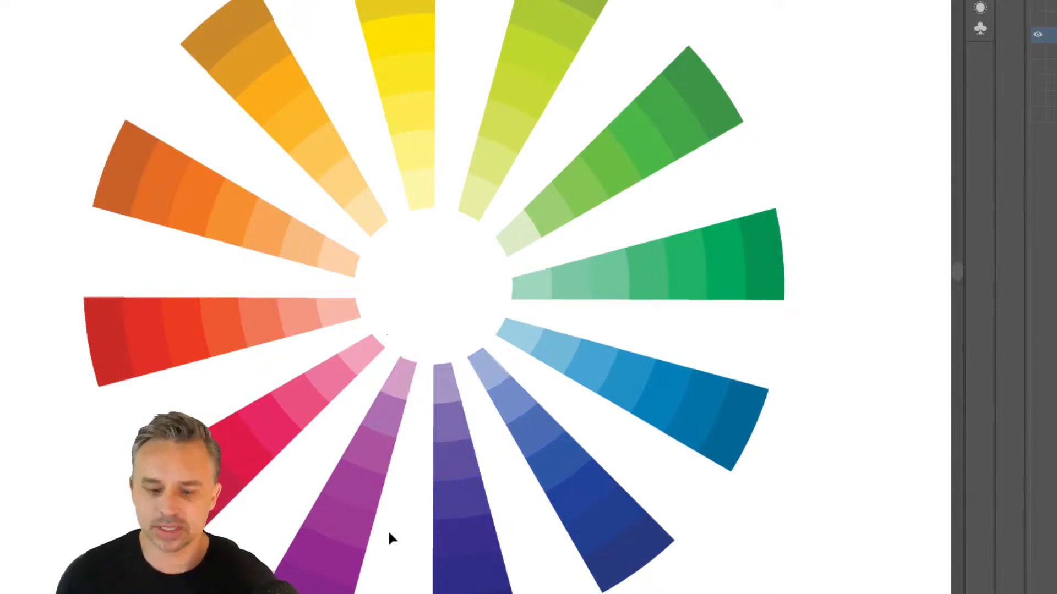
Point out opposite color pairs on the wheel by selecting violet, yellow, green and pink wedge pieces in turn, and deselect everything
click(440, 502)
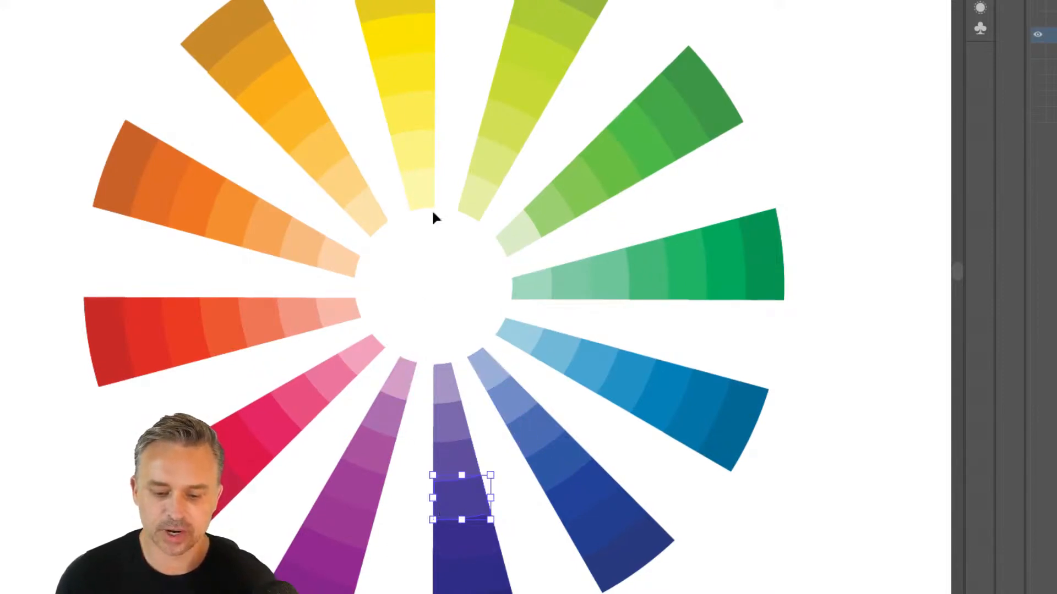
click(399, 104)
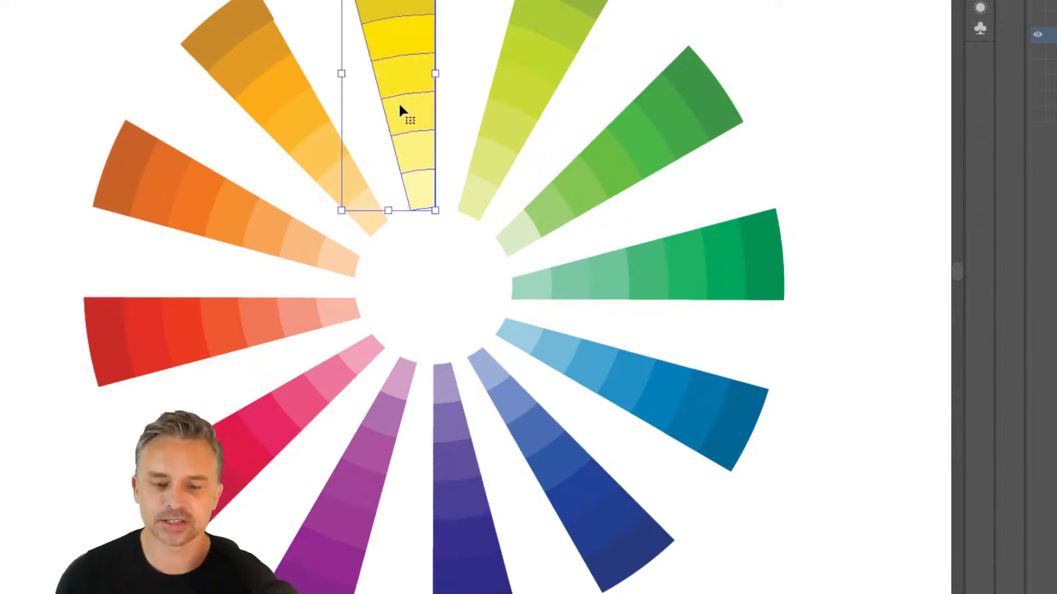
click(447, 496)
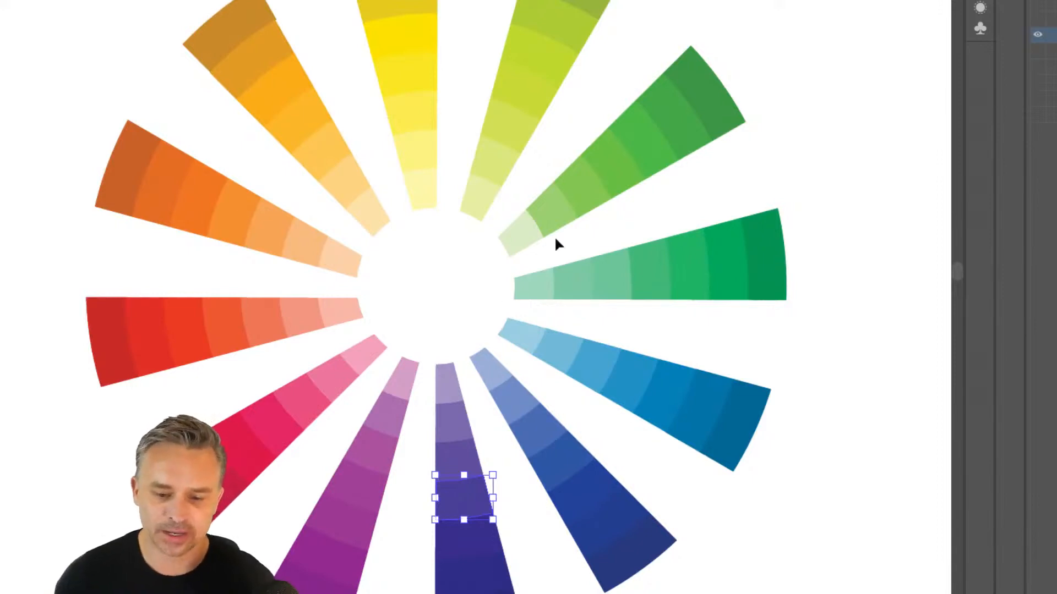
click(581, 189)
click(279, 407)
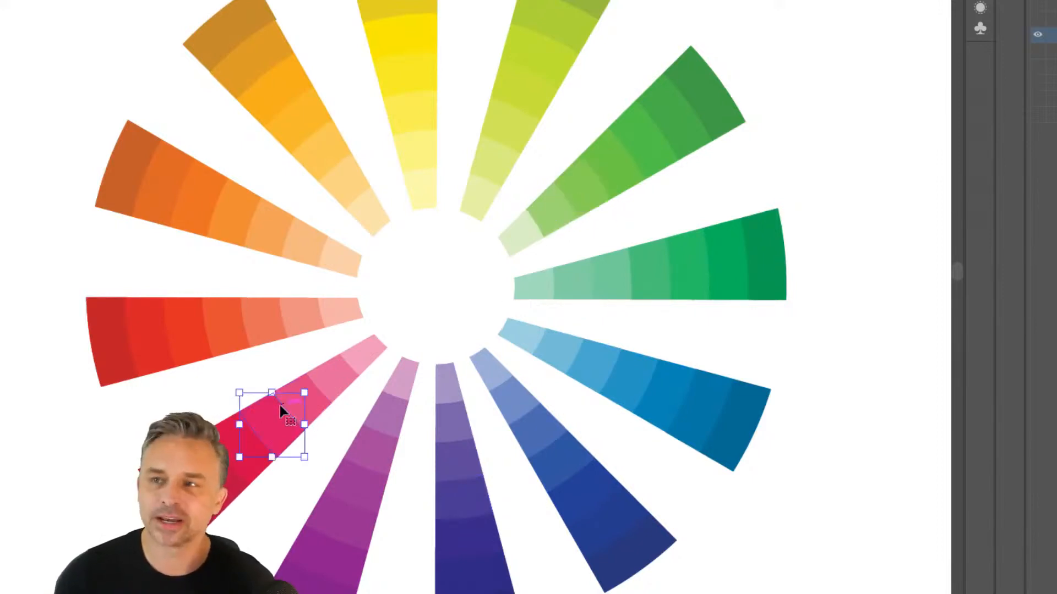
click(432, 165)
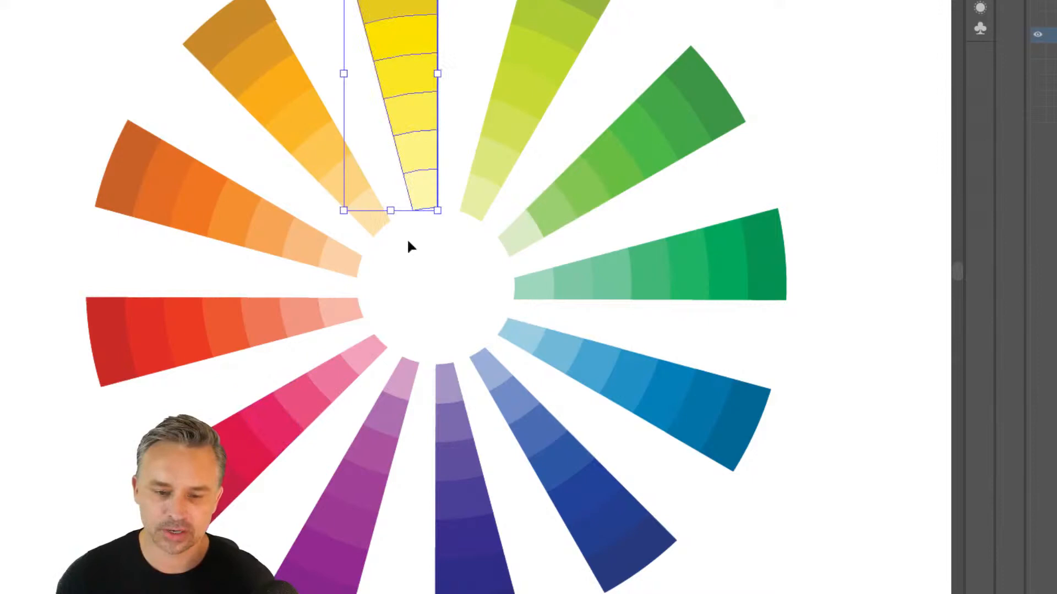
click(461, 524)
click(393, 77)
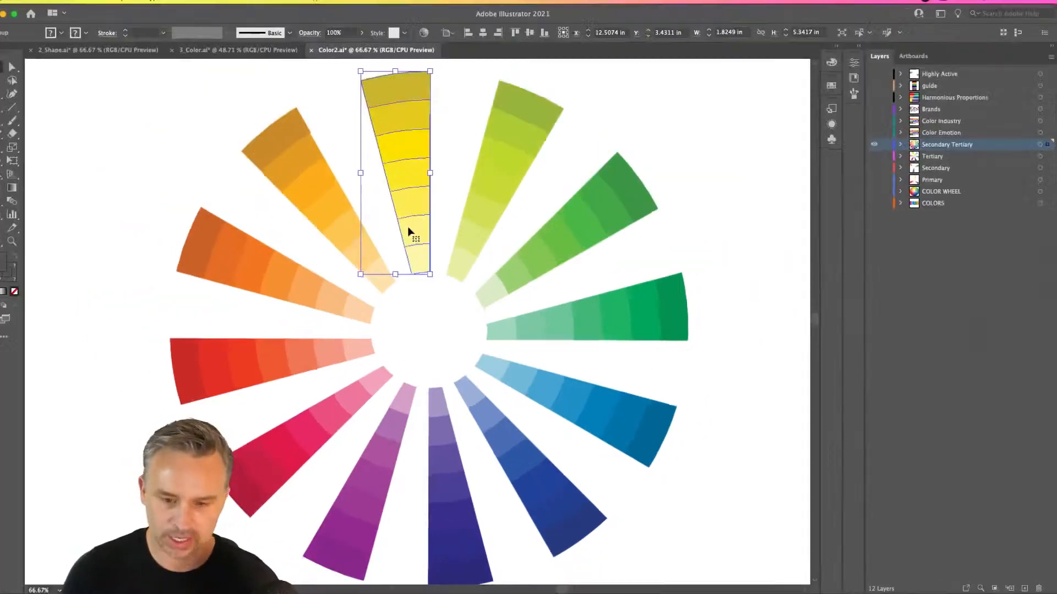
click(172, 174)
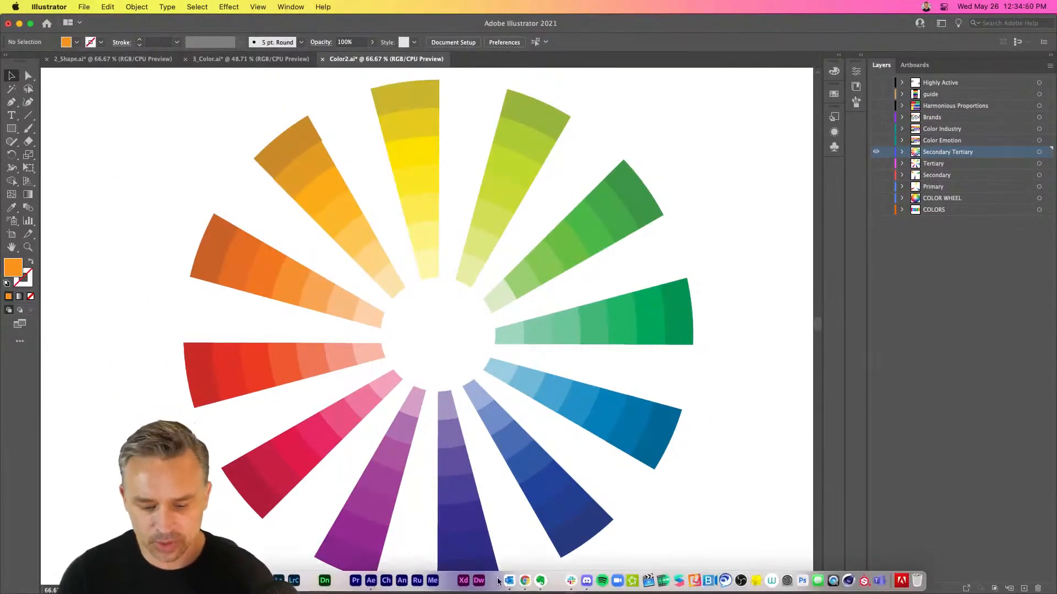
Switch to Chrome and bring up the Adobe Color wheel page
click(485, 575)
click(252, 27)
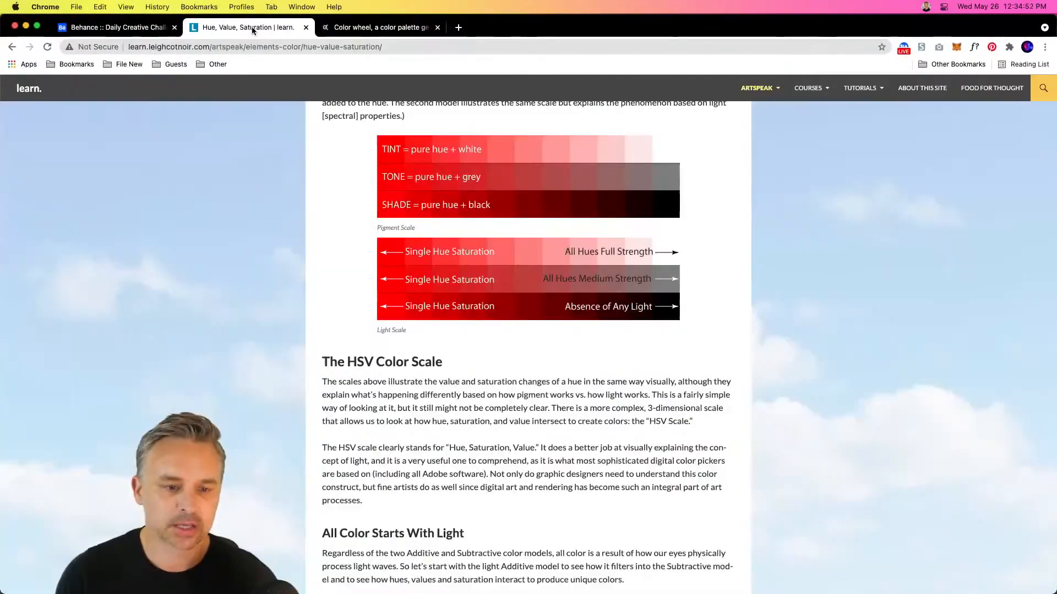
click(362, 32)
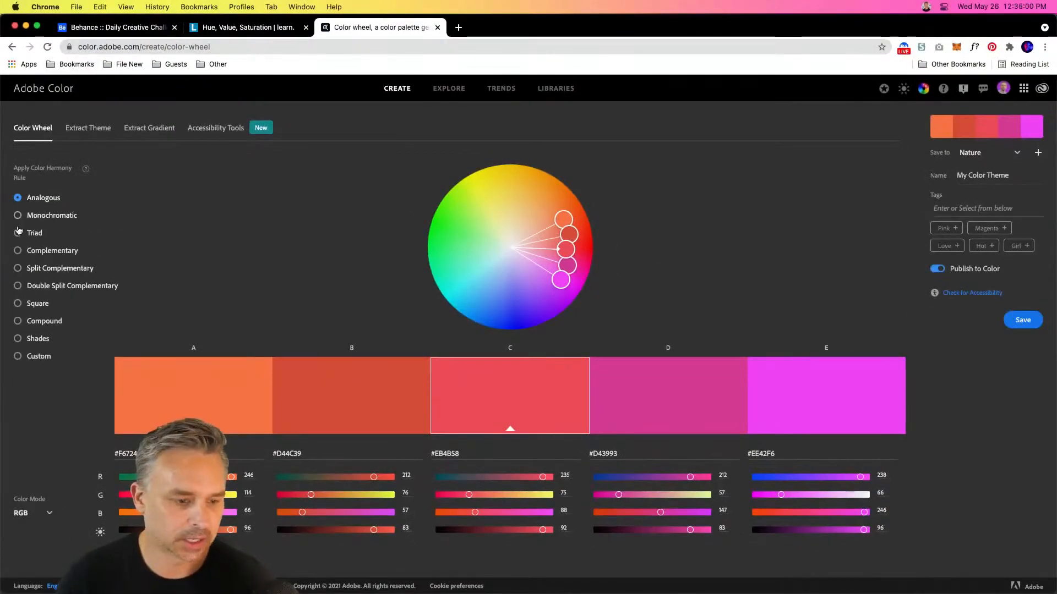
Try a Complementary harmony of lime green and purple, and apply Split Complementary with blue #1378EB as the base color
click(18, 251)
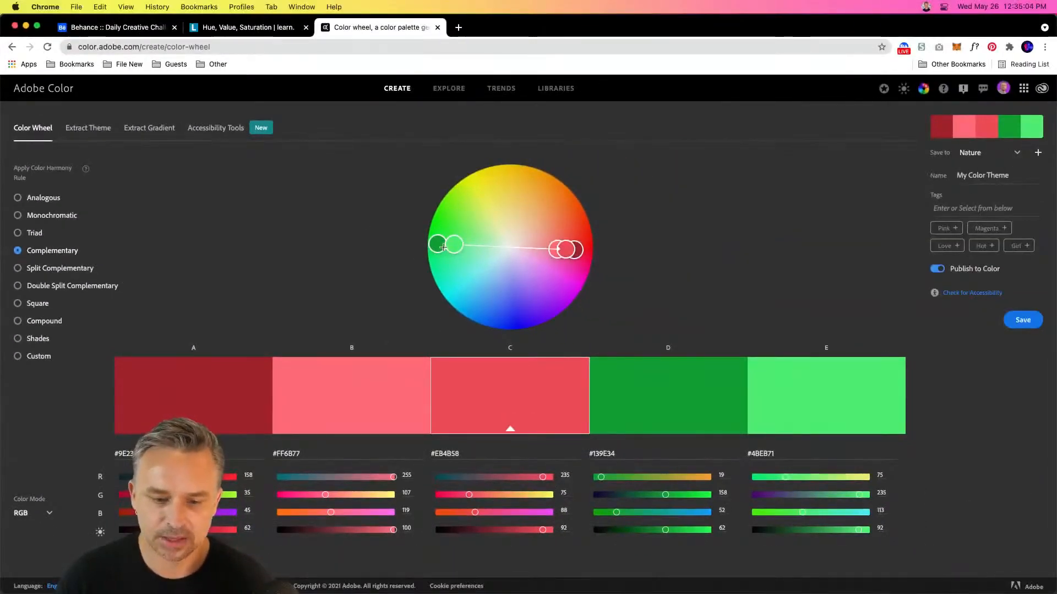
drag(443, 248, 564, 290)
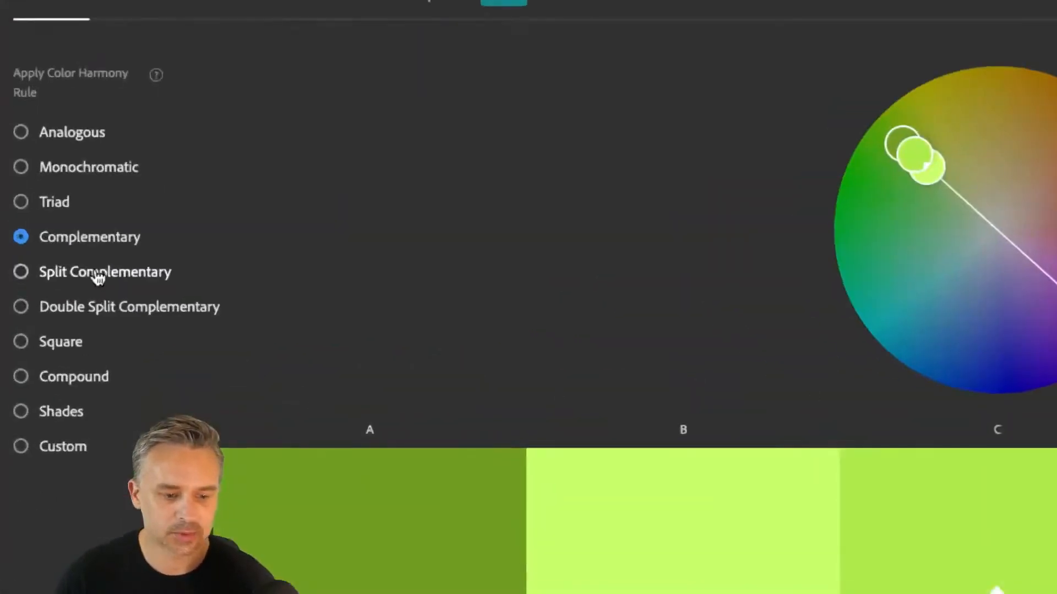
click(54, 271)
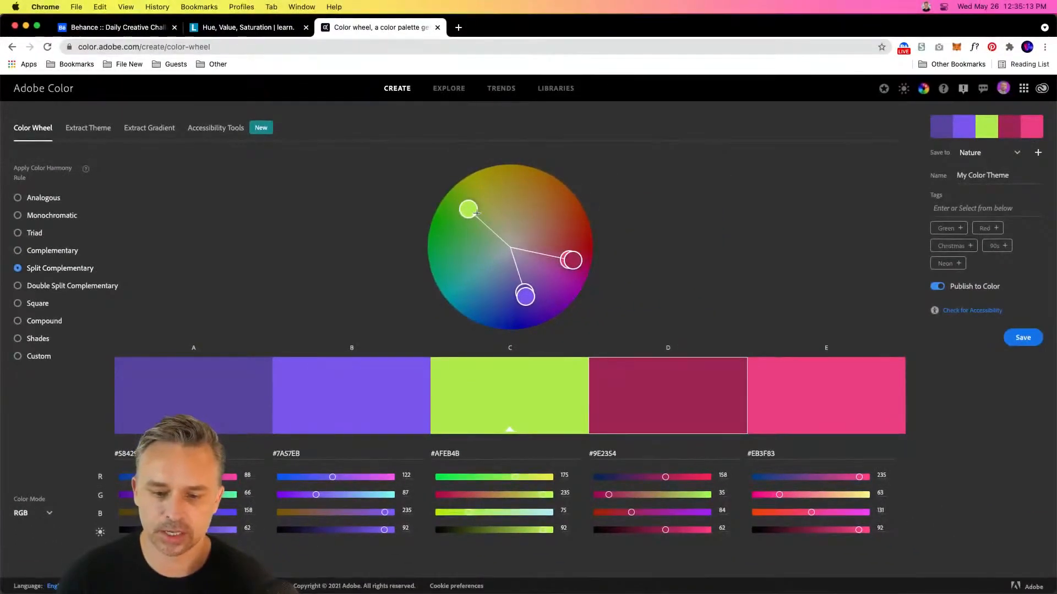
drag(473, 212, 476, 315)
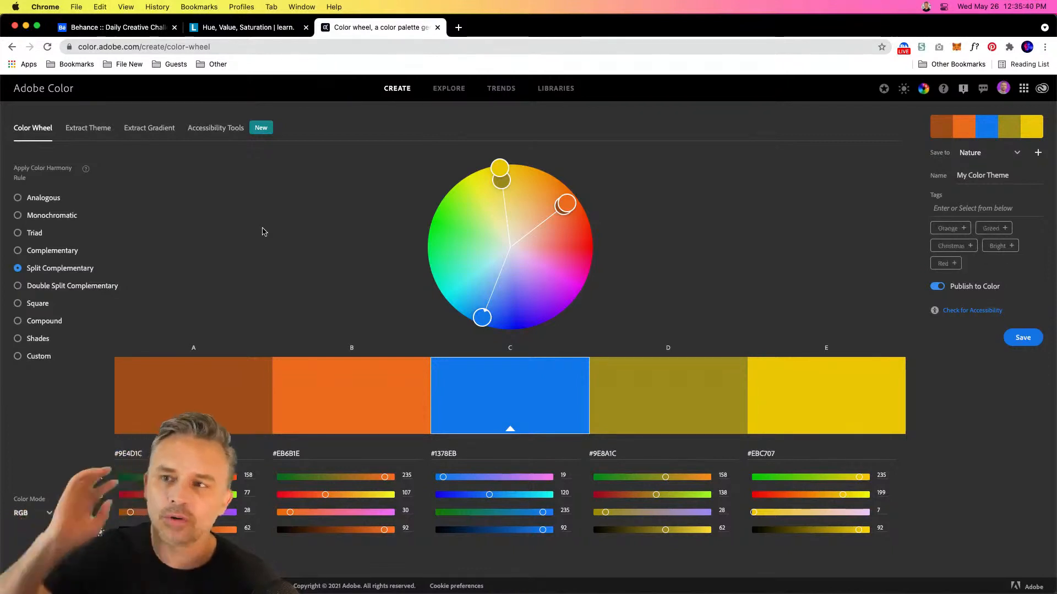
Compare the Analogous, Monochromatic, Triad, Complementary, Split Complementary and Double Split Complementary rules for the blue base color, ending on Analogous
mouse_move(267, 580)
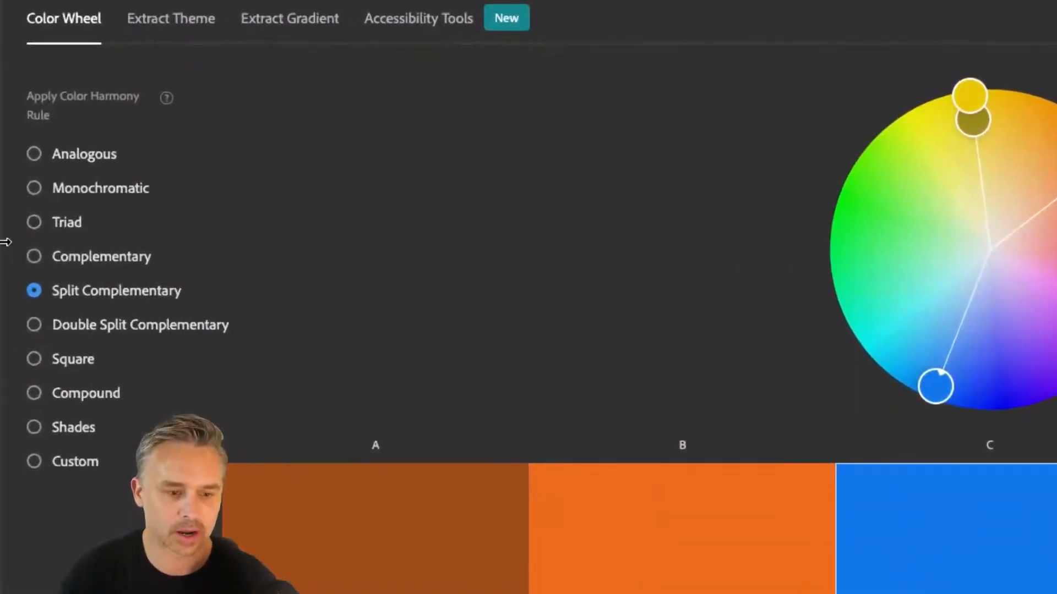
click(53, 158)
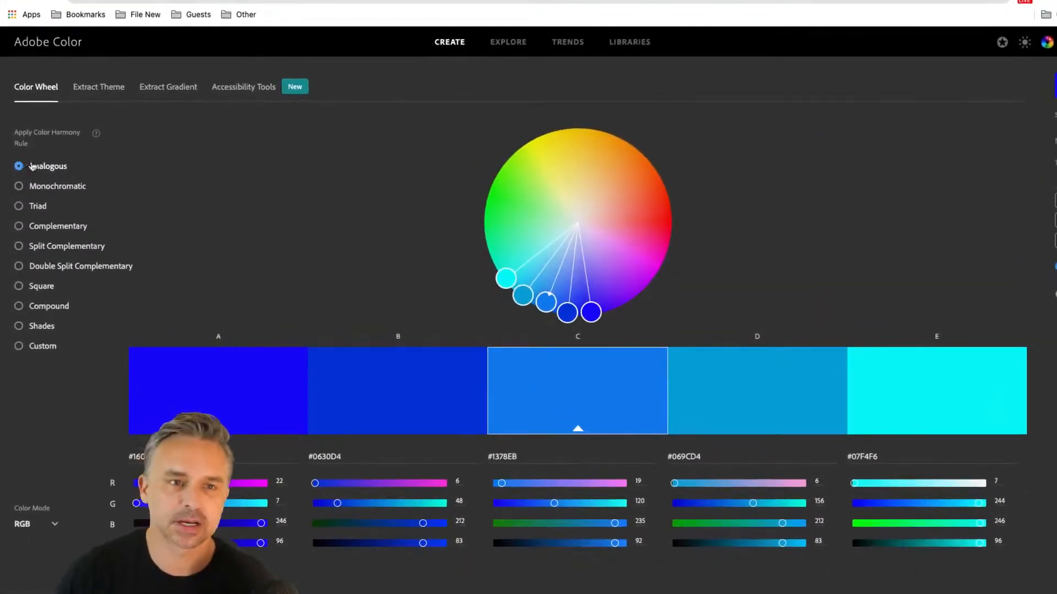
click(20, 187)
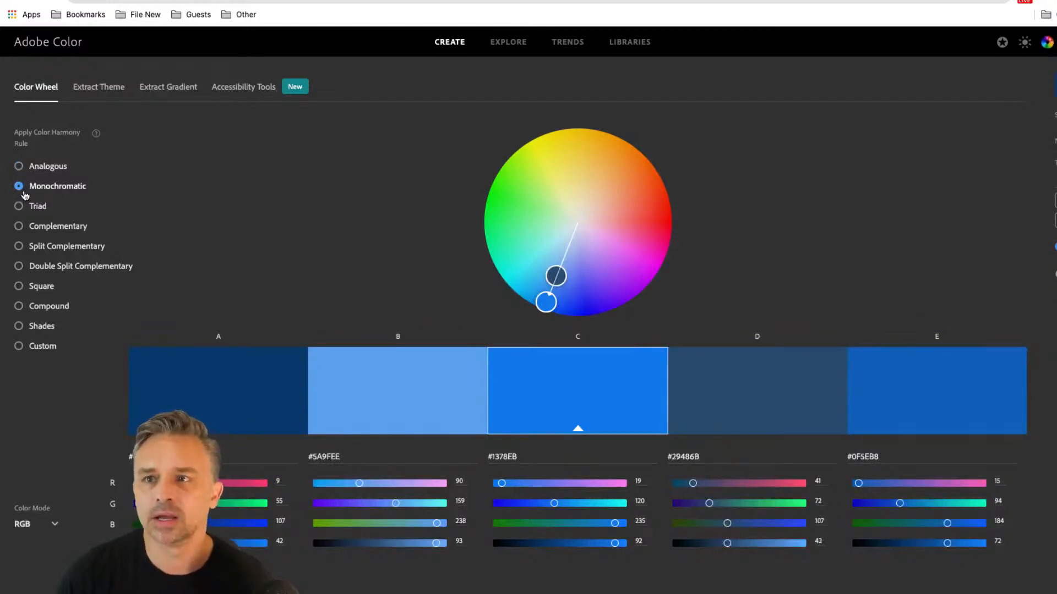
click(19, 208)
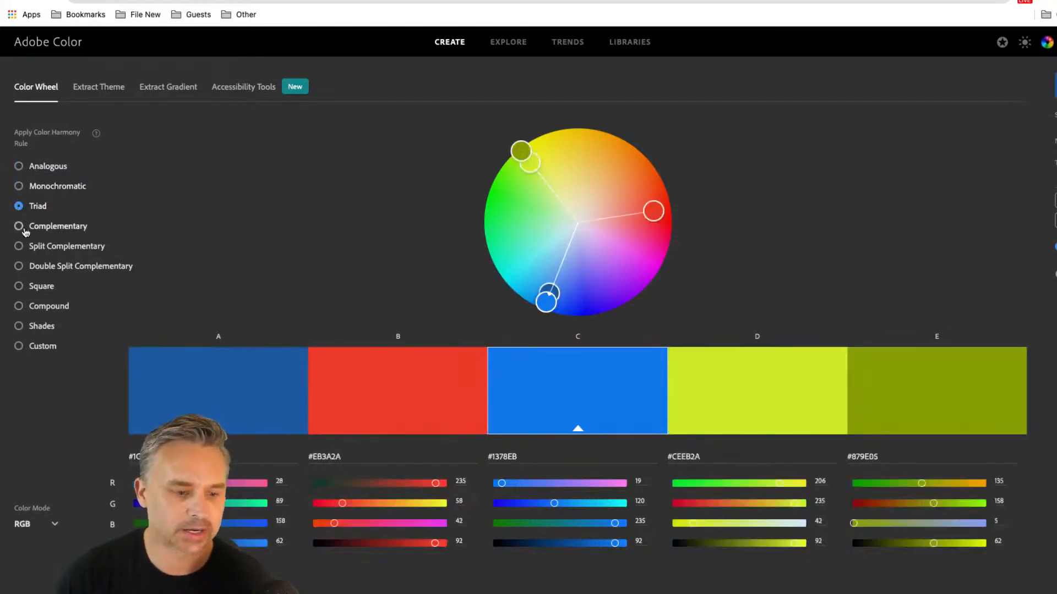
click(23, 229)
click(23, 248)
click(24, 267)
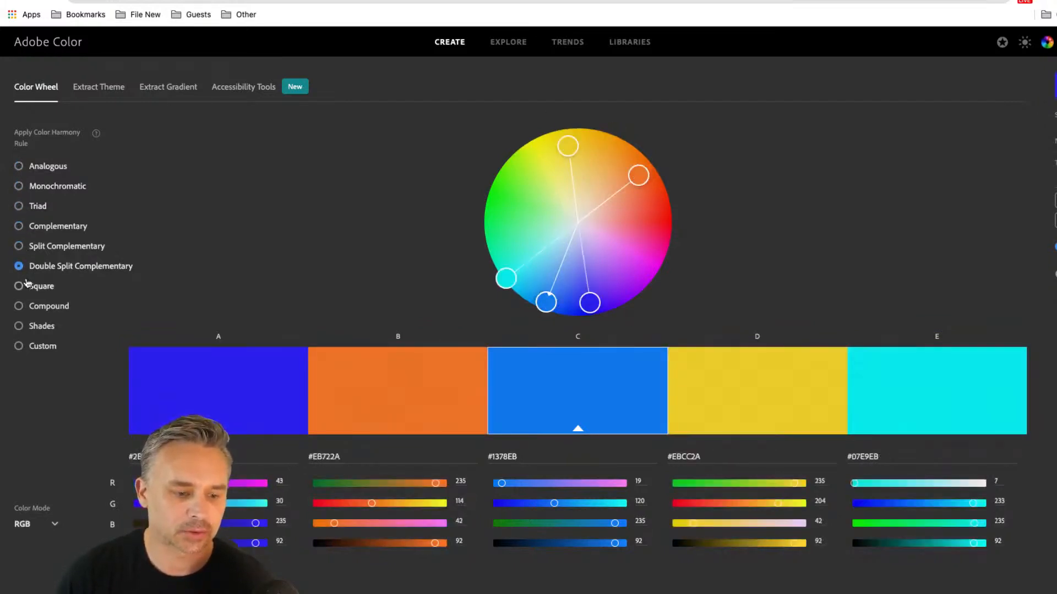
click(34, 246)
click(37, 227)
click(35, 207)
click(47, 167)
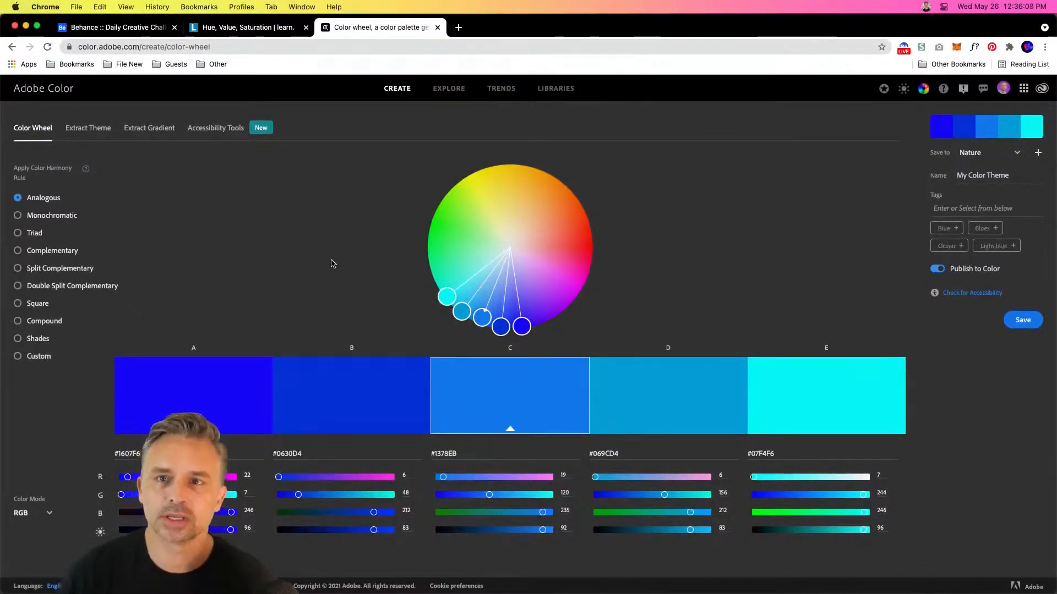
Switch back to Illustrator, replace the visible Secondary Tertiary layer with Color Emotion as the active layer, and show the whole artboard full screen
mouse_move(479, 591)
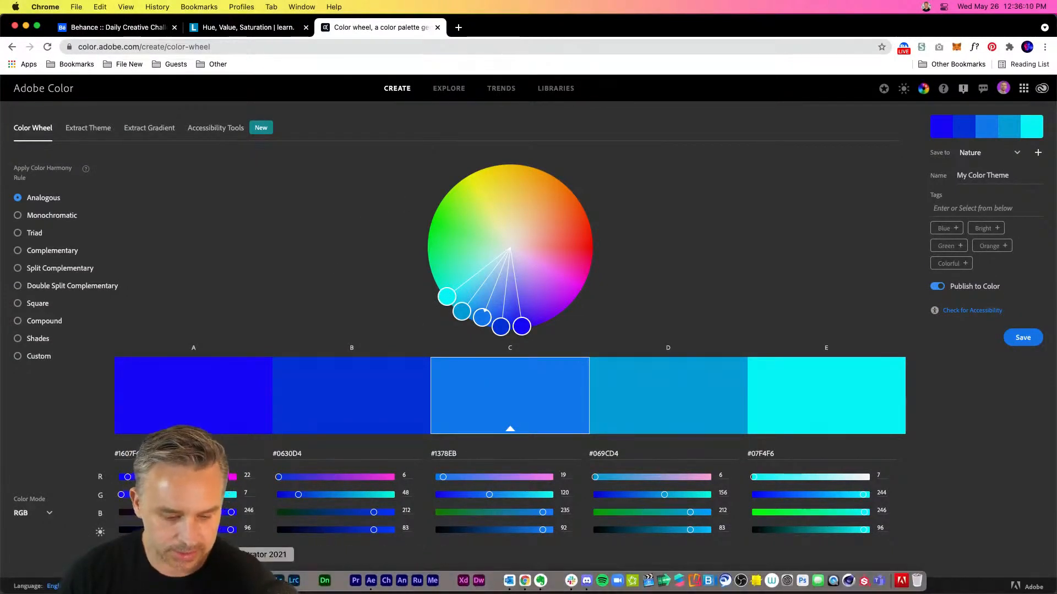
click(264, 580)
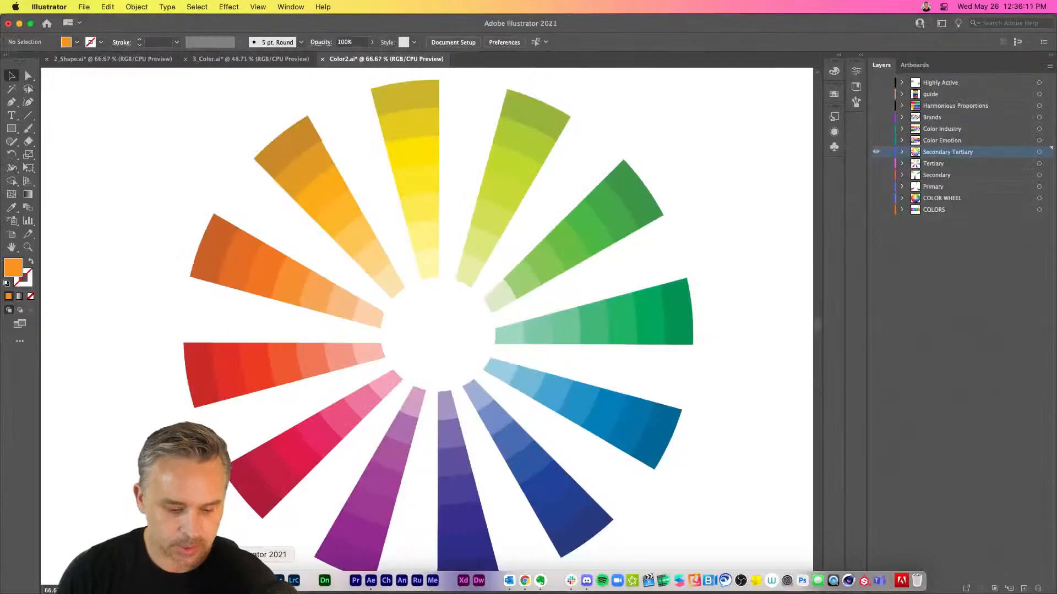
click(876, 151)
click(876, 140)
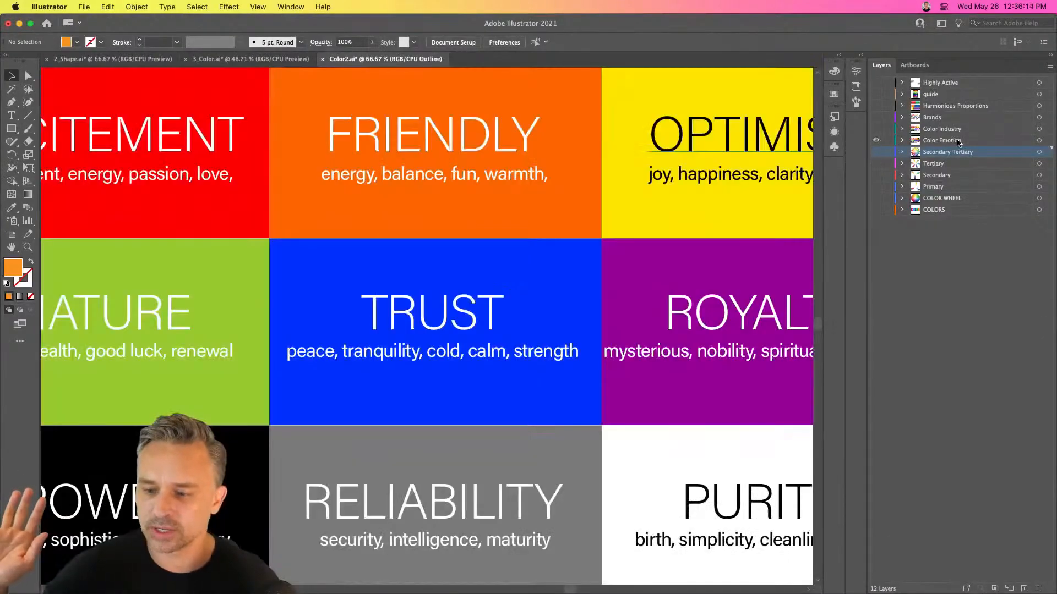
click(959, 142)
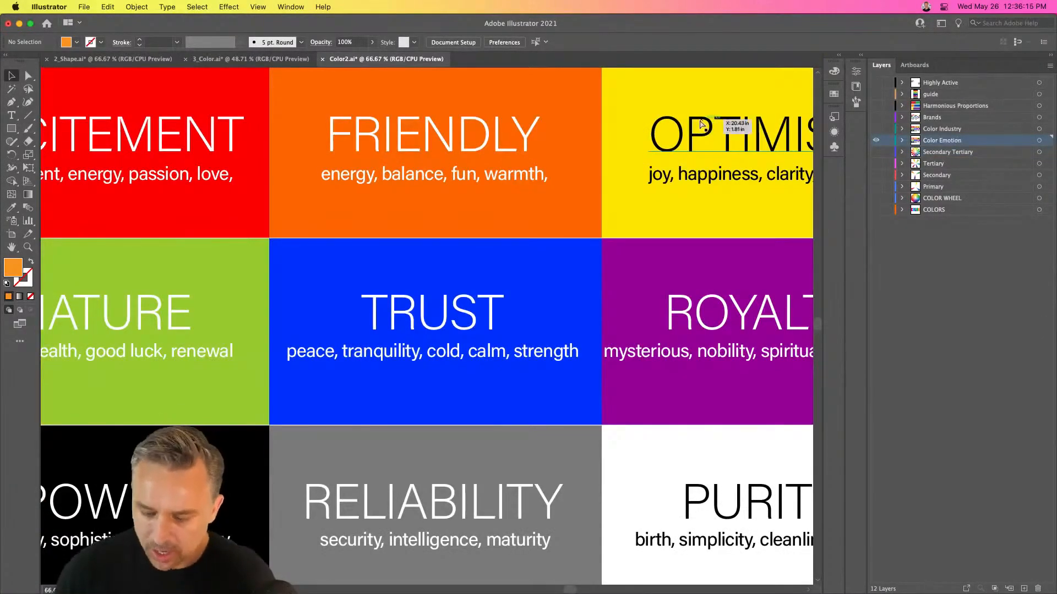
key(super+0)
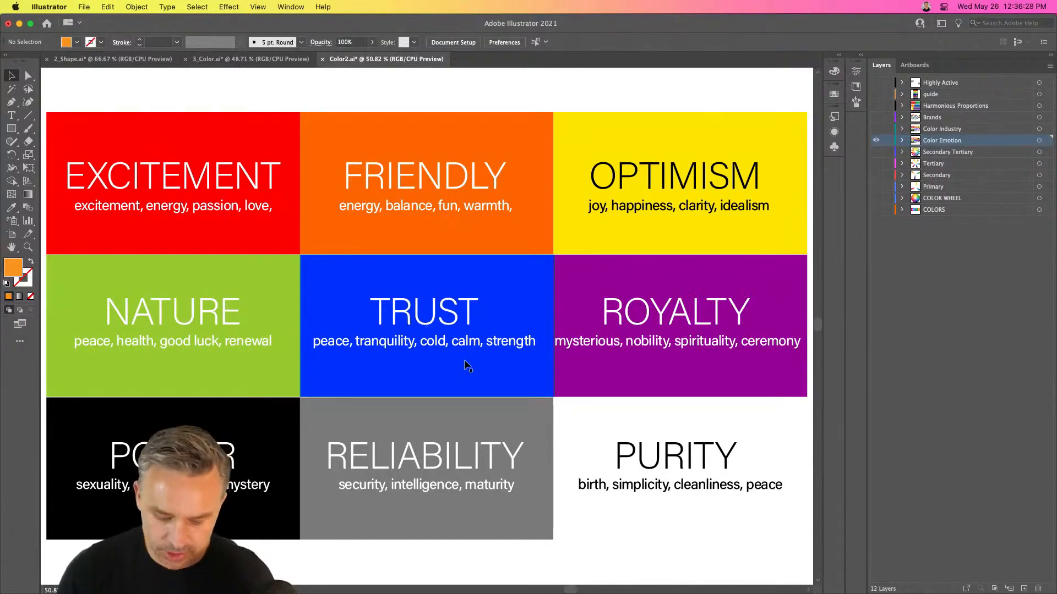
key(shift+f)
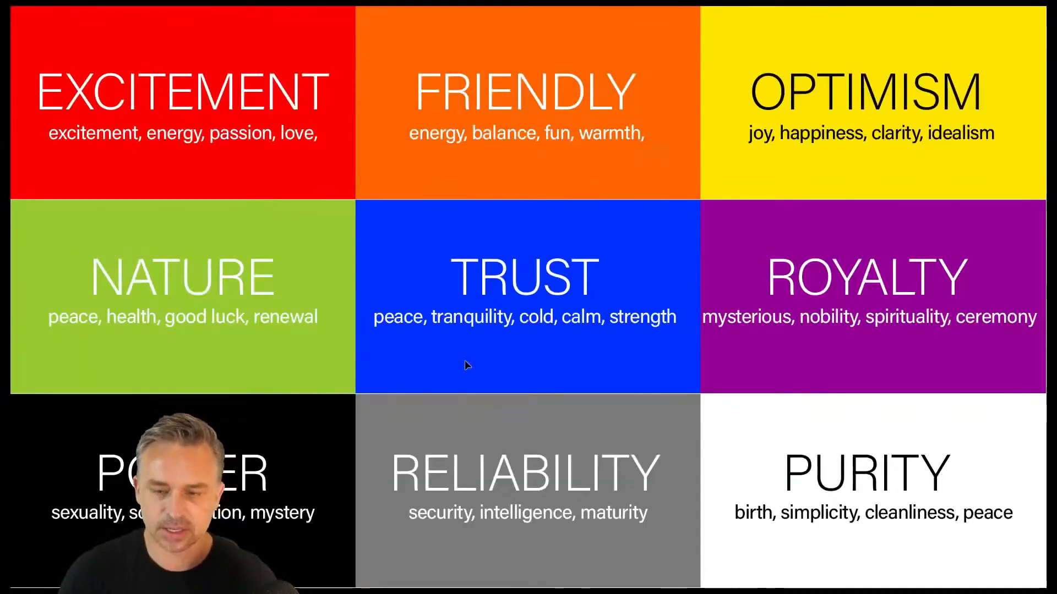
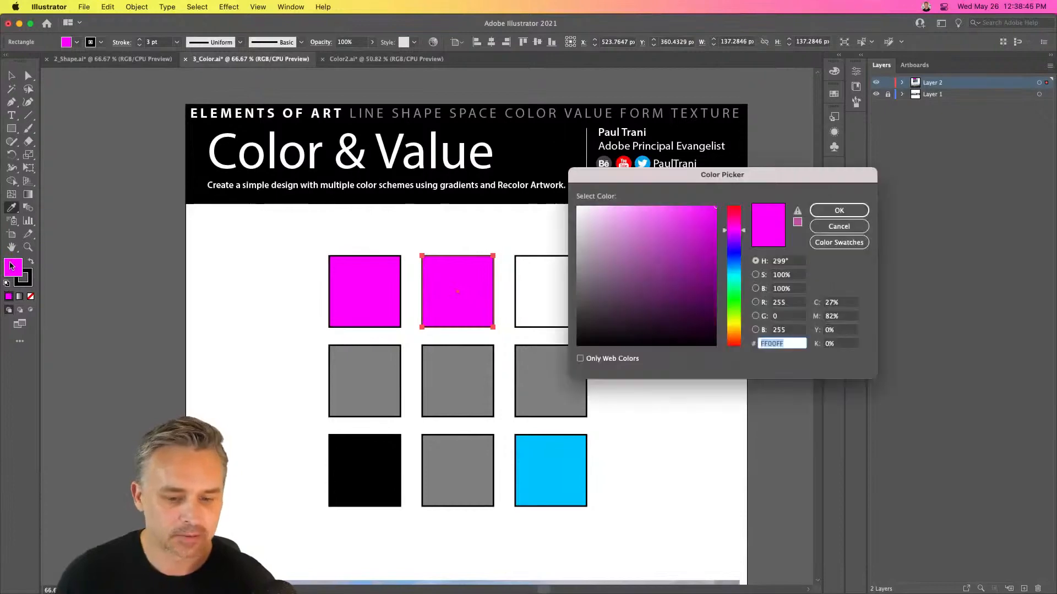
Lighten the fill of the middle square in the top row to a pink tint of magenta, about 54% saturation
drag(641, 179, 668, 263)
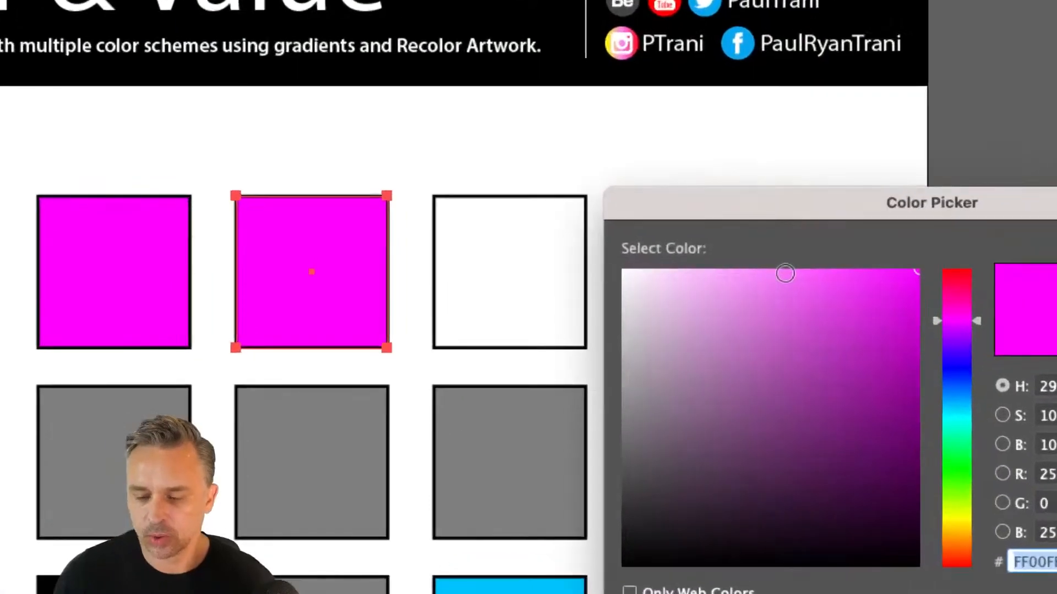
mouse_move(785, 273)
mouse_down()
mouse_move(769, 267)
mouse_move(782, 270)
mouse_up()
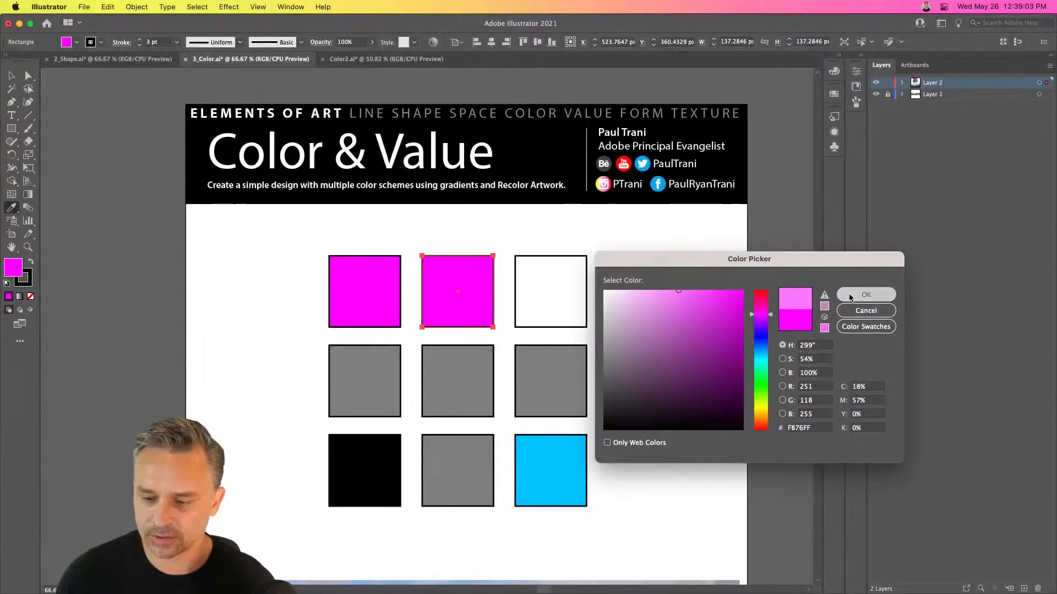
click(866, 292)
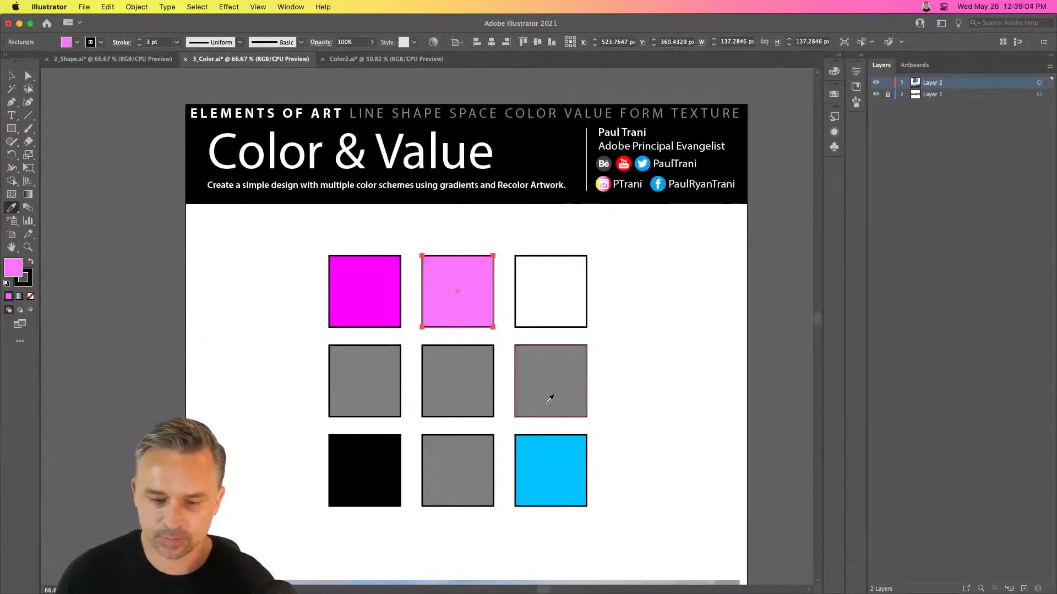
key(i)
click(536, 468)
key(ctrl+z)
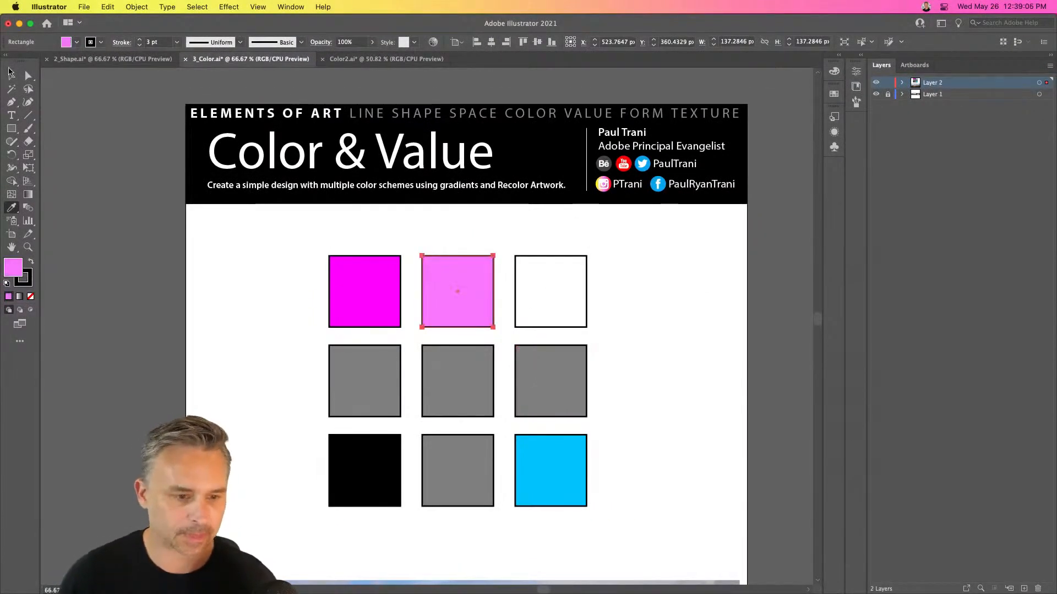
Fill the gray square above the bright blue one with that sampled blue and lighten it to #78E6FF
key(v)
click(545, 385)
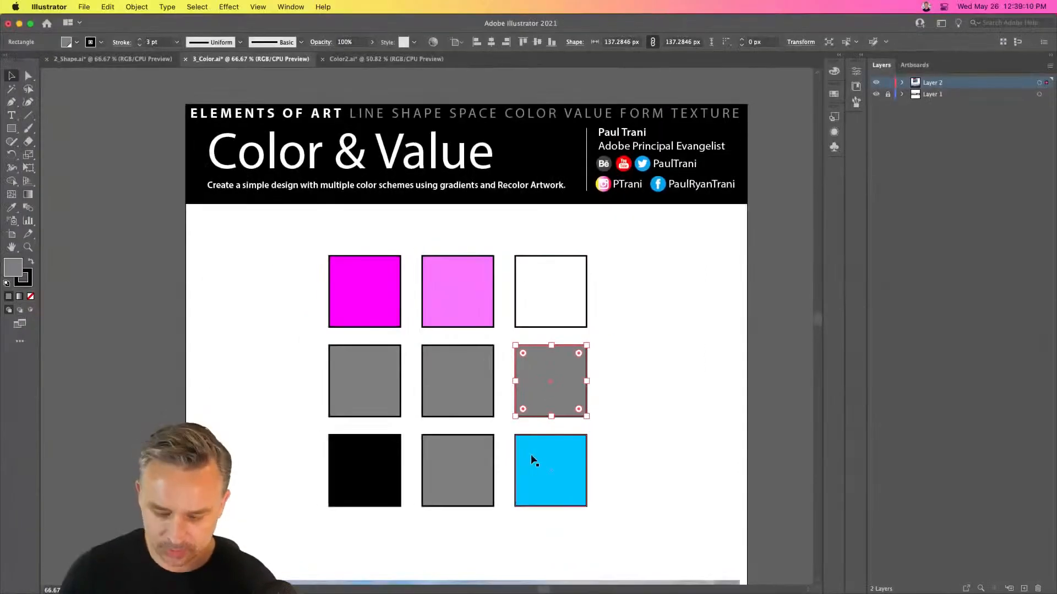
key(i)
click(546, 477)
key(v)
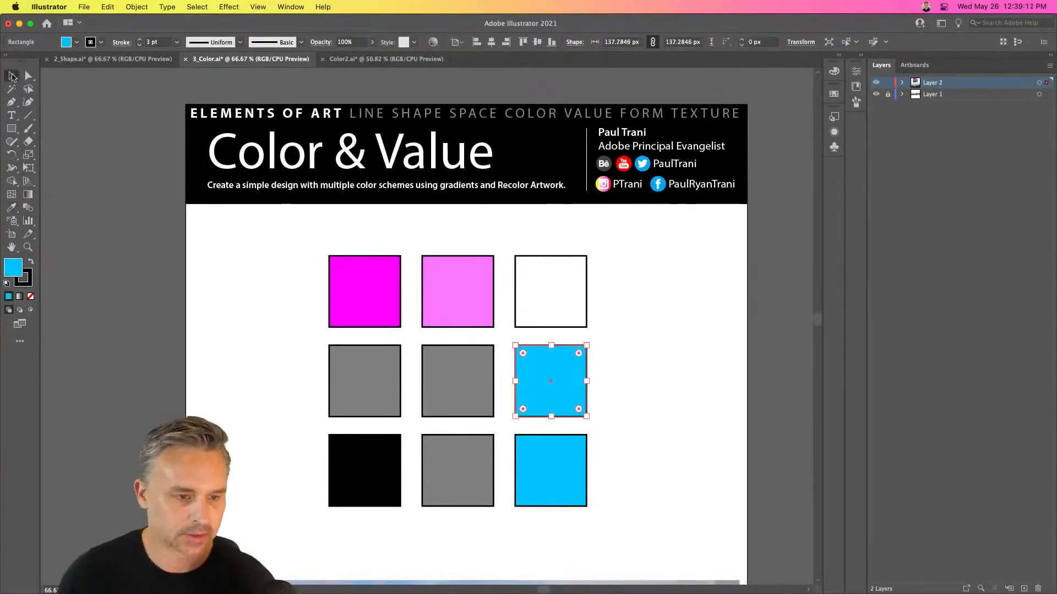
double_click(10, 272)
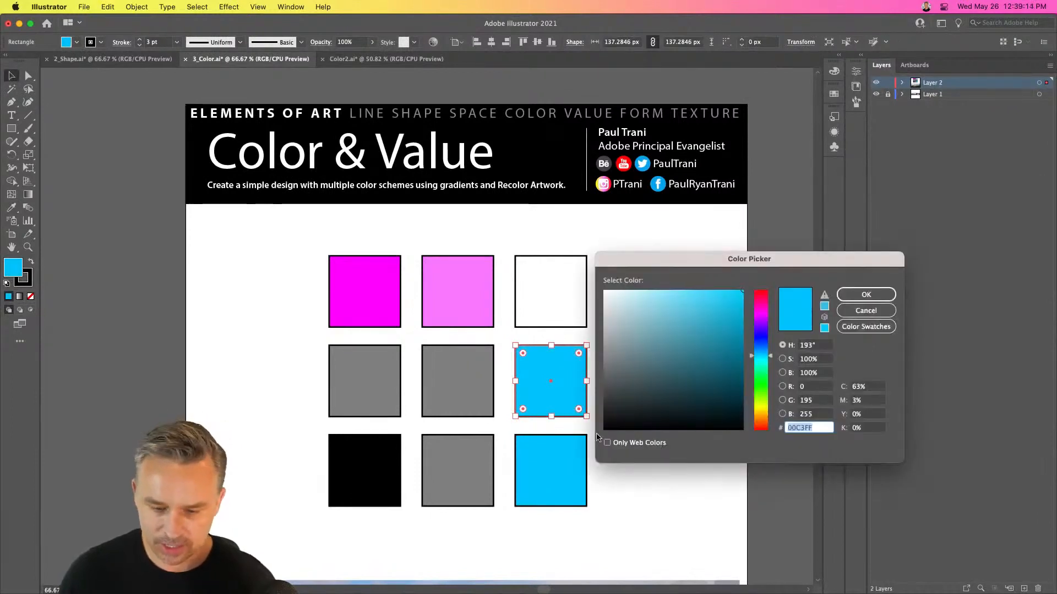
mouse_move(675, 287)
mouse_down()
mouse_move(687, 286)
mouse_move(677, 290)
mouse_up()
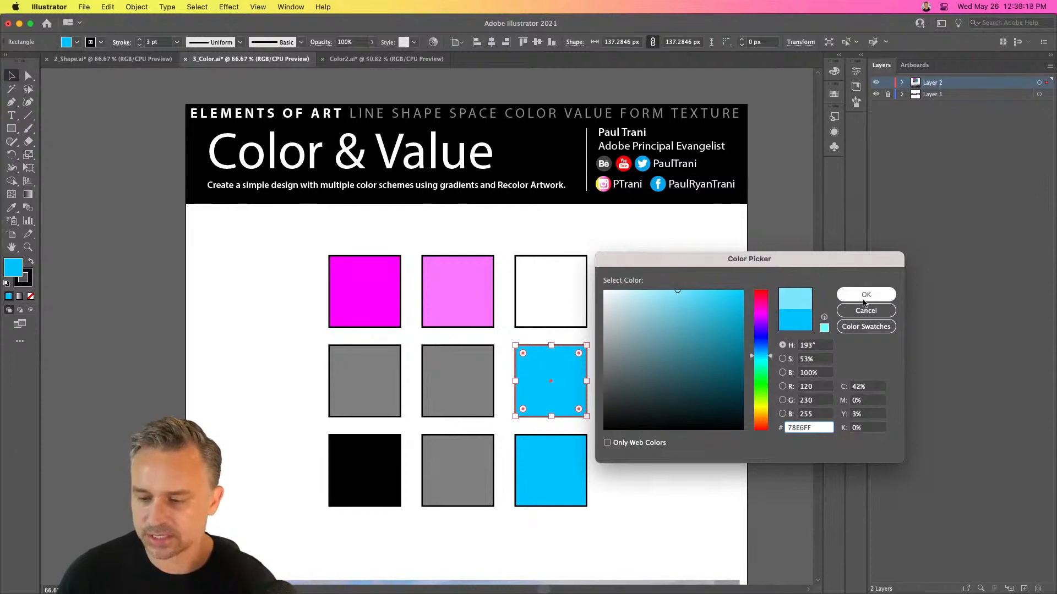
click(866, 296)
Fill the gray square below the magenta one with the sampled magenta and darken it to purple #800084
click(362, 381)
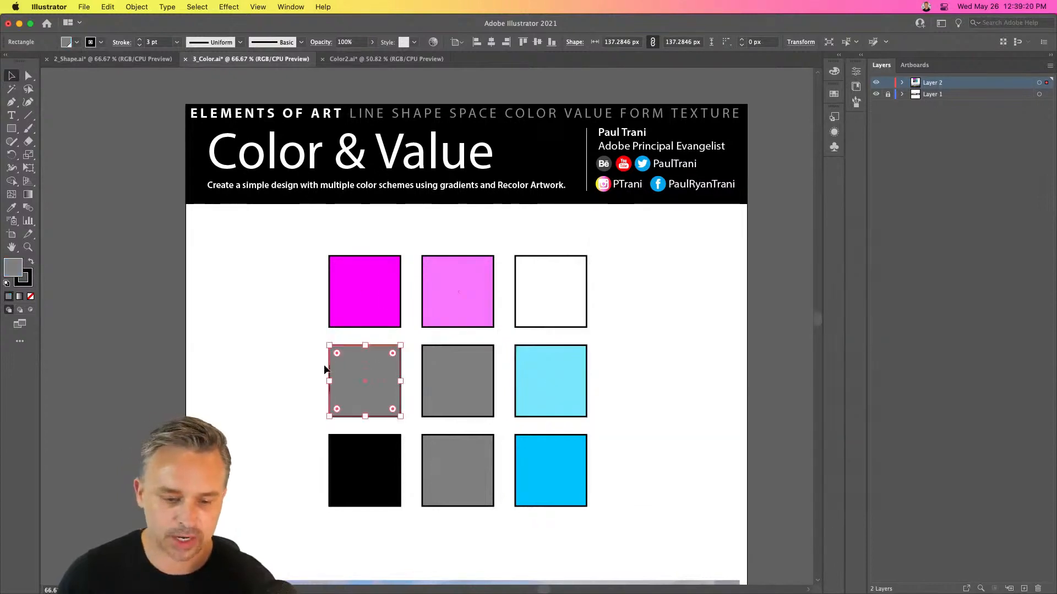
key(i)
click(359, 258)
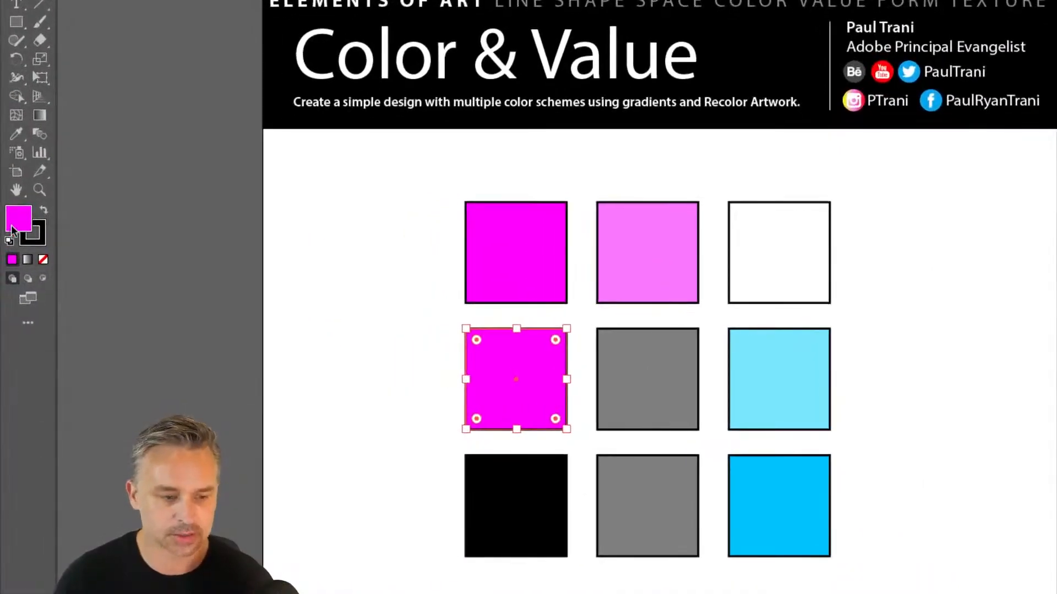
double_click(14, 258)
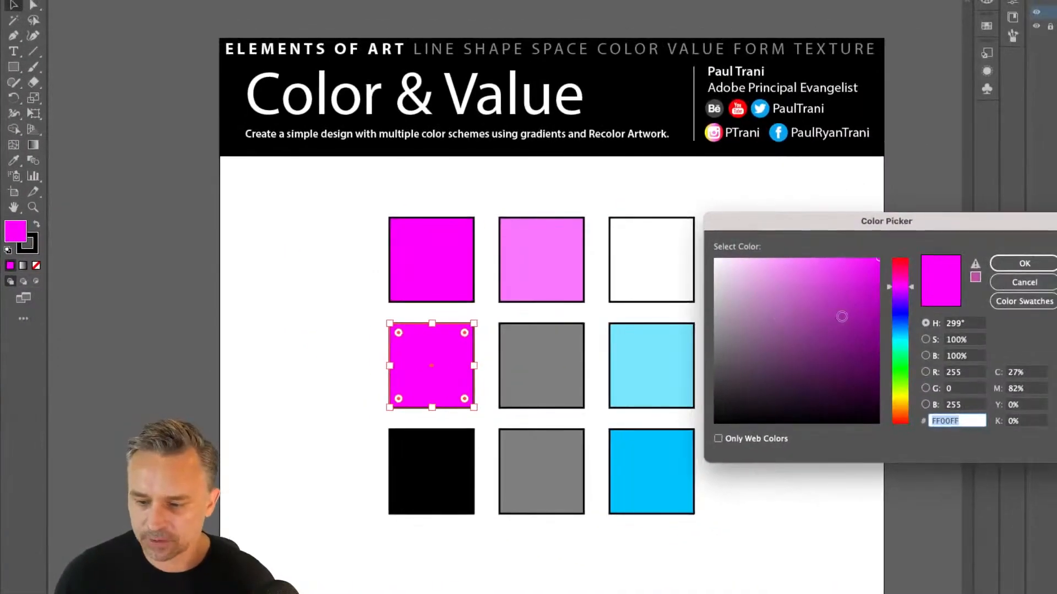
drag(794, 227, 650, 225)
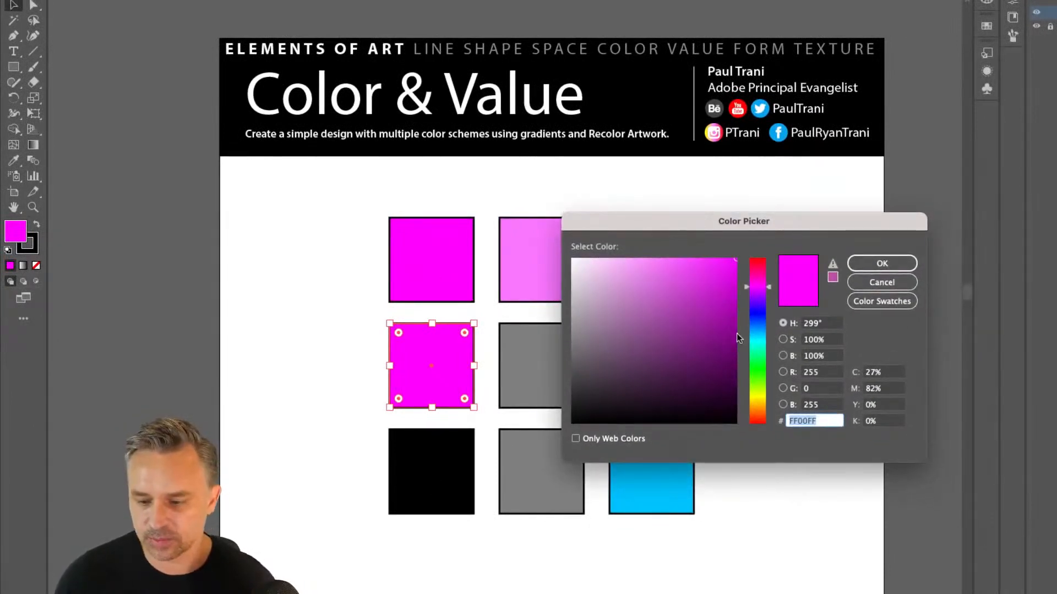
text(800080)
click(882, 263)
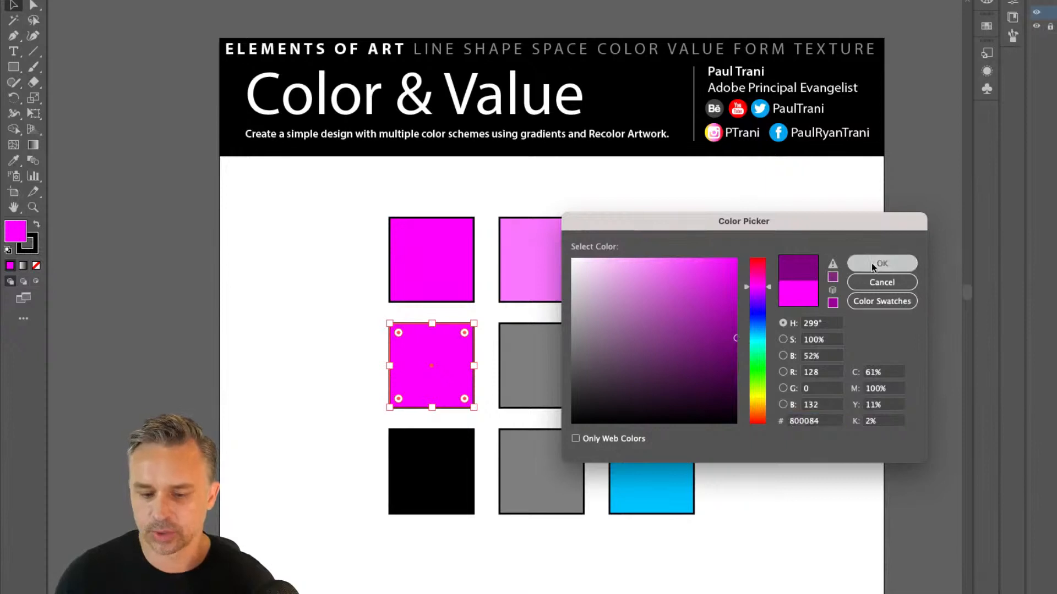
Select the gray square between the black and bright blue squares in the bottom row
click(517, 498)
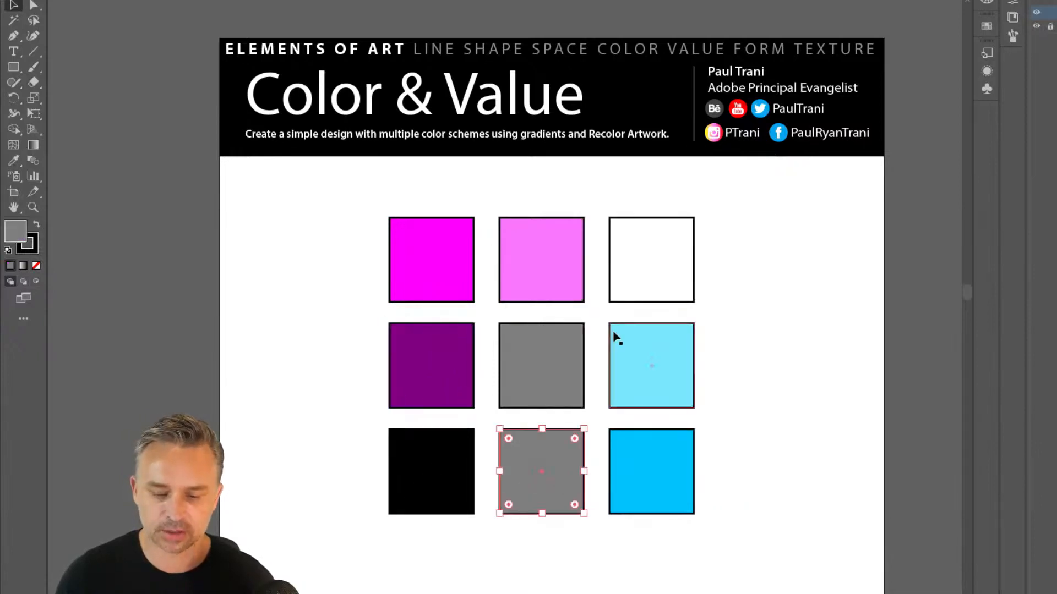
click(632, 390)
click(563, 456)
scroll(563, 456, left, 1)
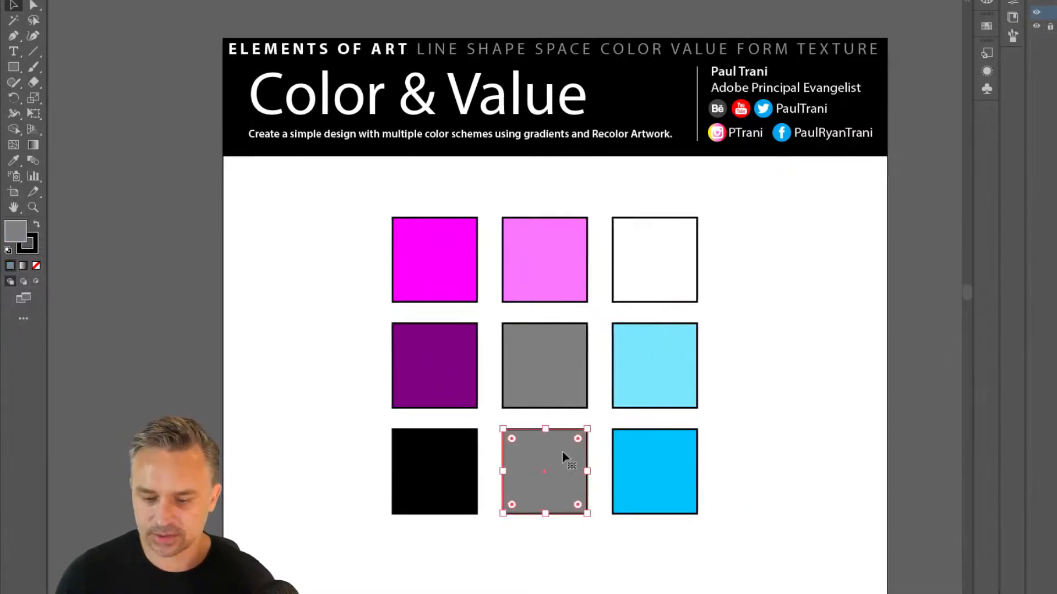
click(650, 464)
click(538, 462)
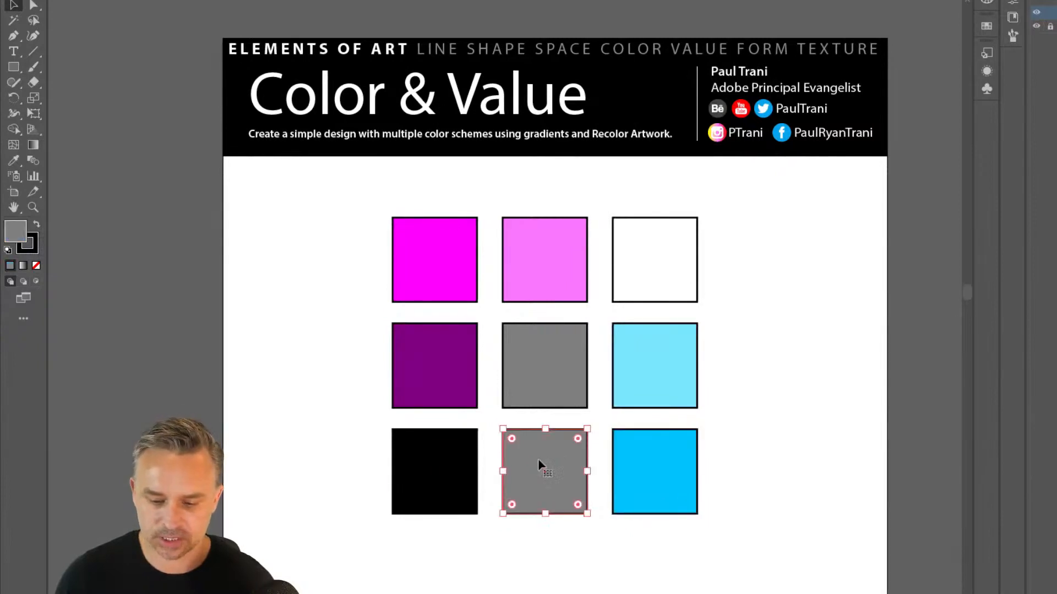
double_click(18, 228)
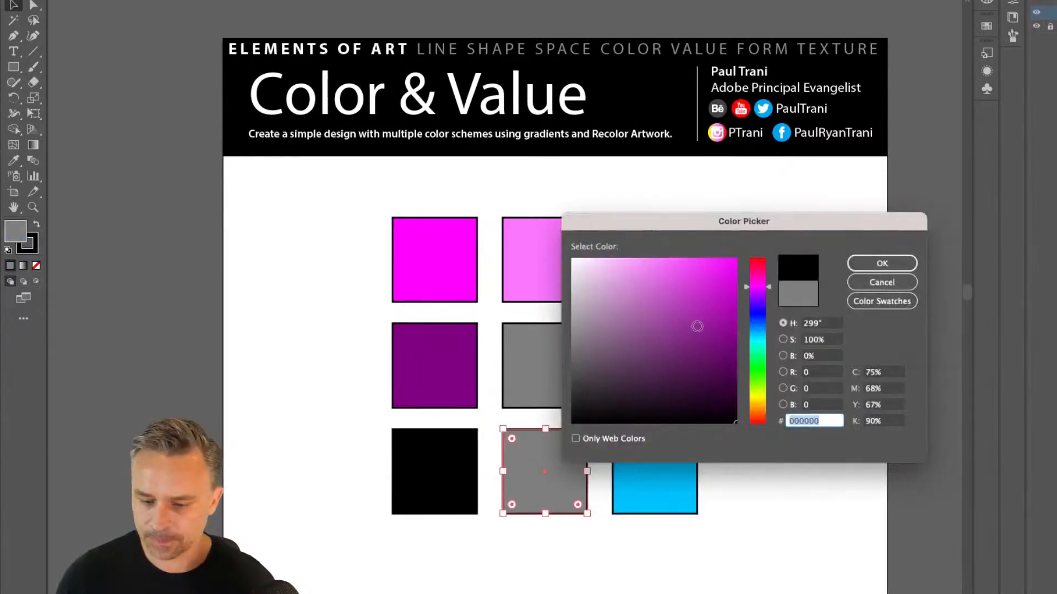
click(697, 328)
drag(696, 328, 715, 328)
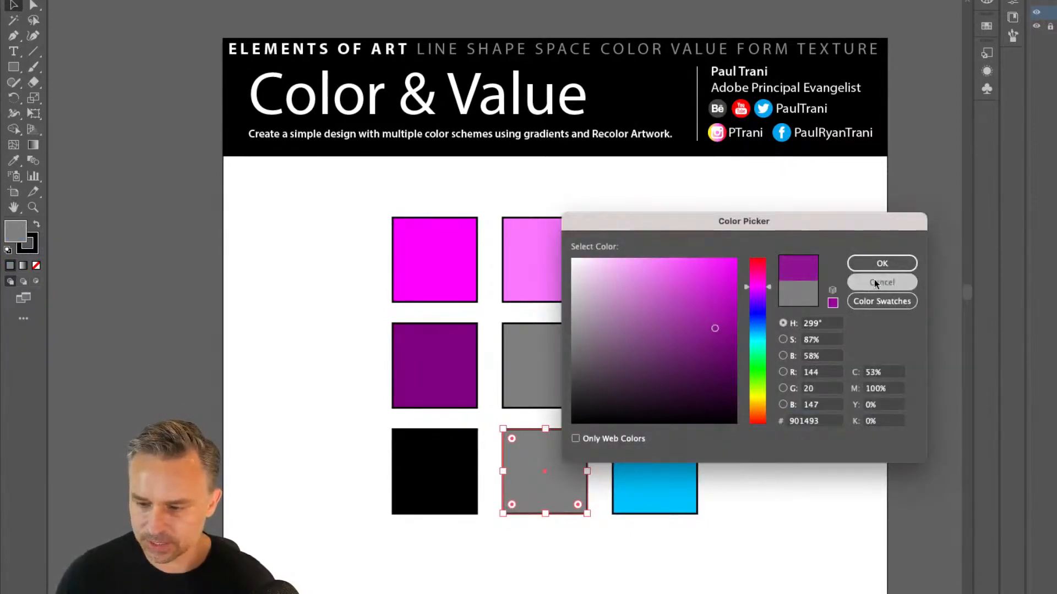
click(879, 278)
Fill the bottom row's middle square with the bright blue sampled from its neighbor and darken it to a deep teal shade
key(i)
click(636, 462)
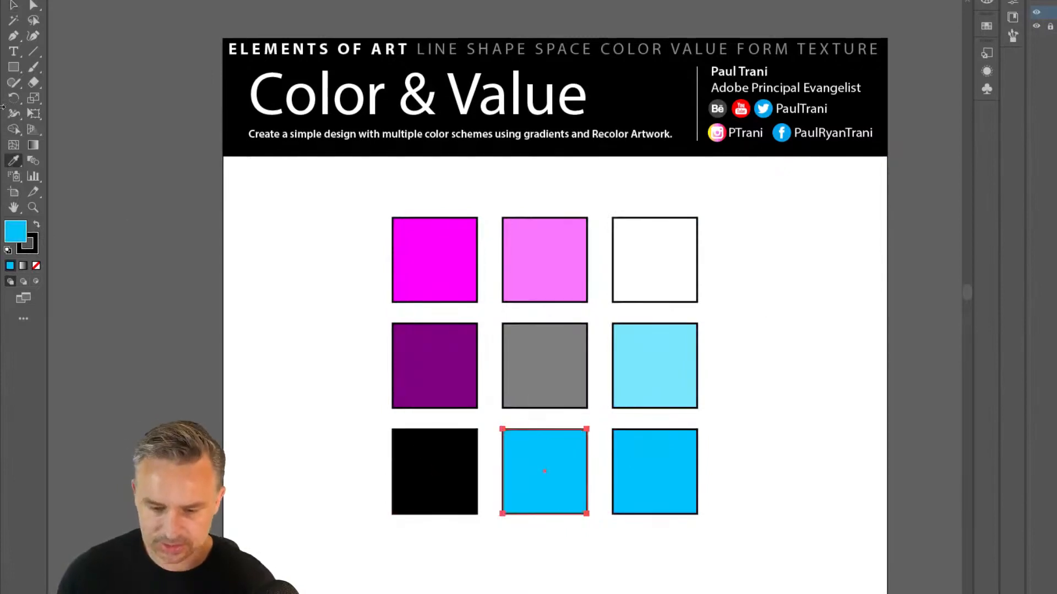
click(13, 6)
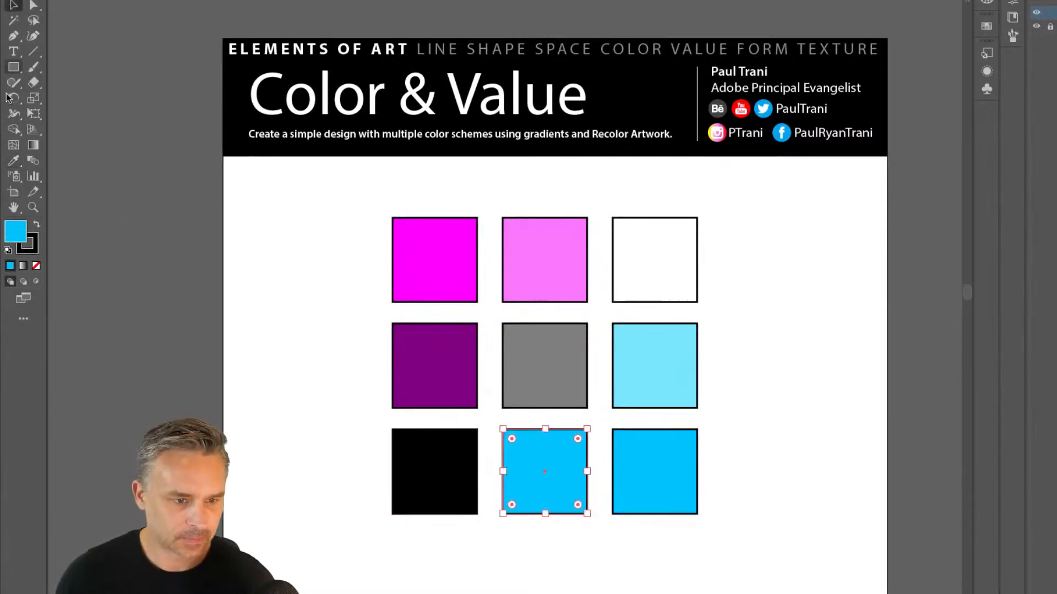
double_click(25, 236)
drag(686, 332, 740, 334)
key(Return)
Fill the center square with a muted blue-violet at hue 248°, saturation 54% and brightness 52%, and deselect it
click(516, 367)
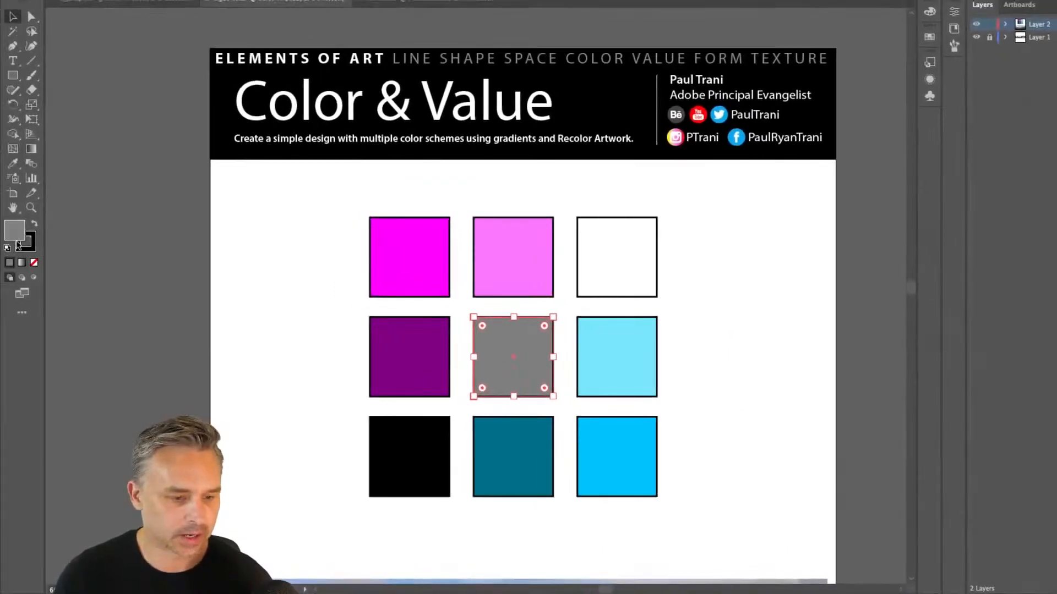
double_click(13, 232)
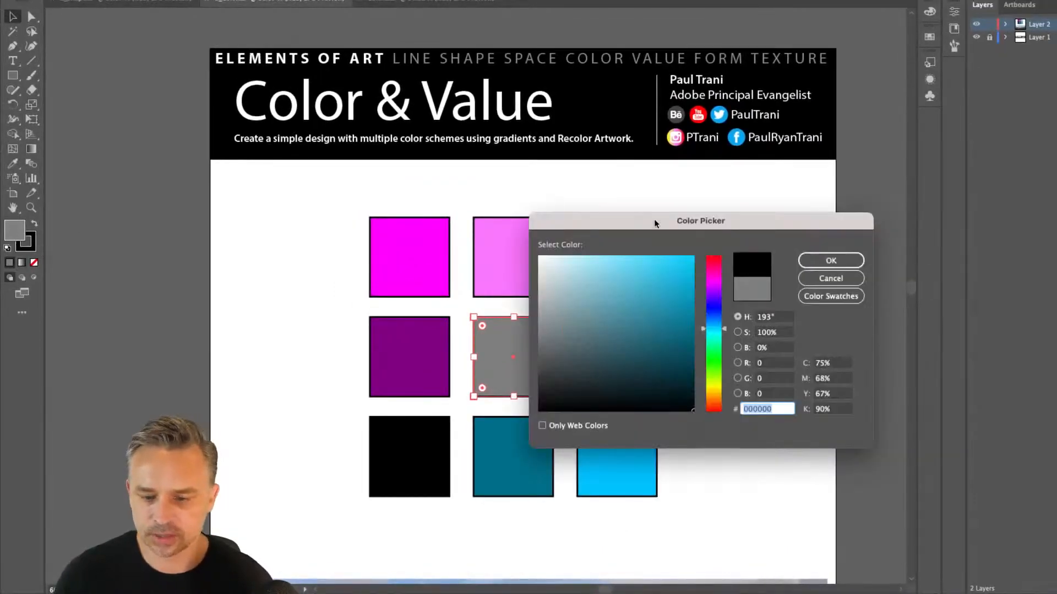
drag(654, 222, 759, 228)
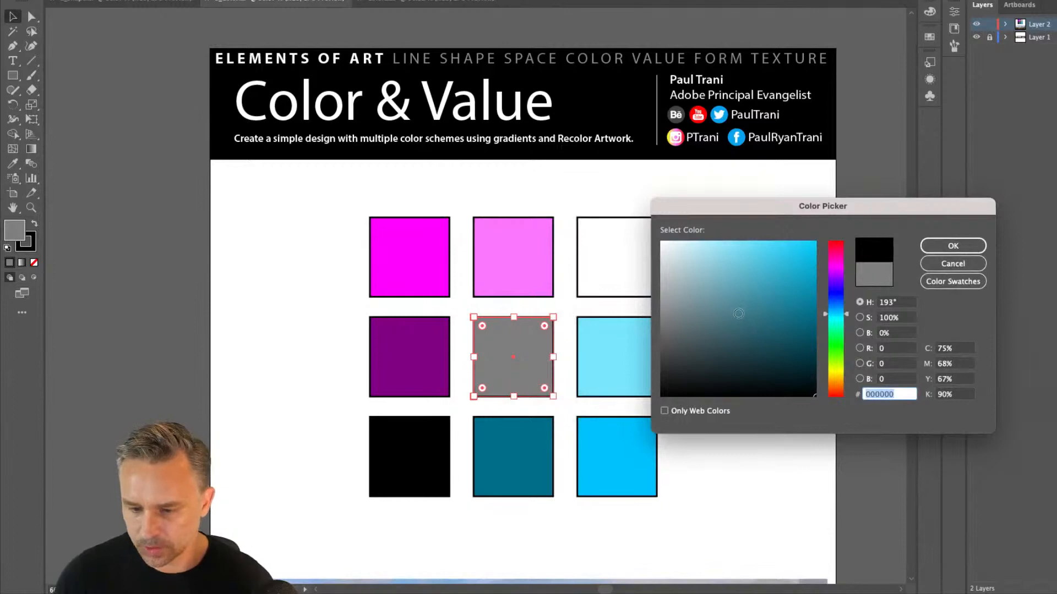
click(740, 315)
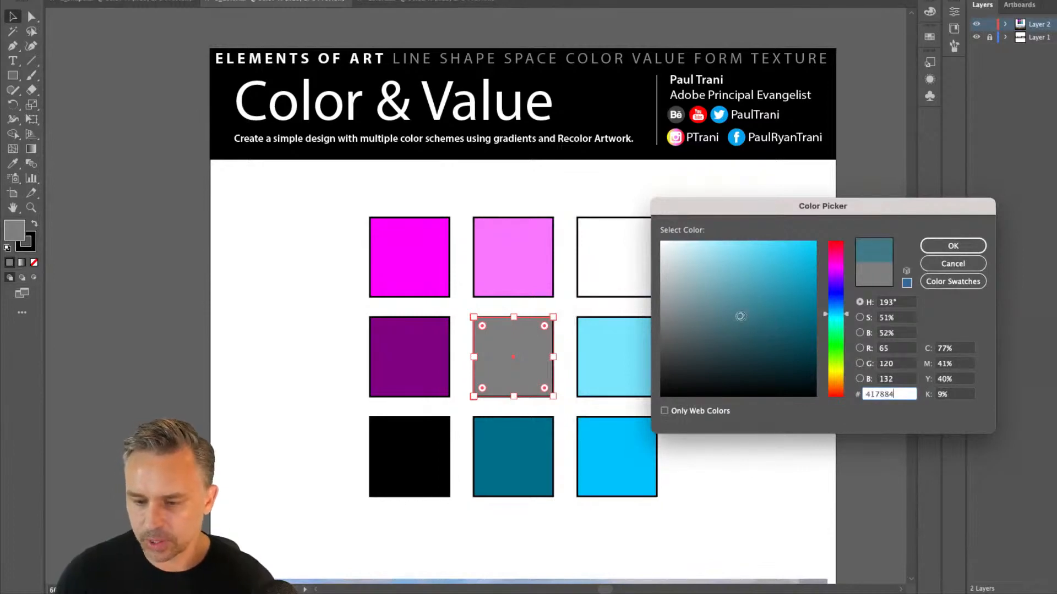
click(743, 317)
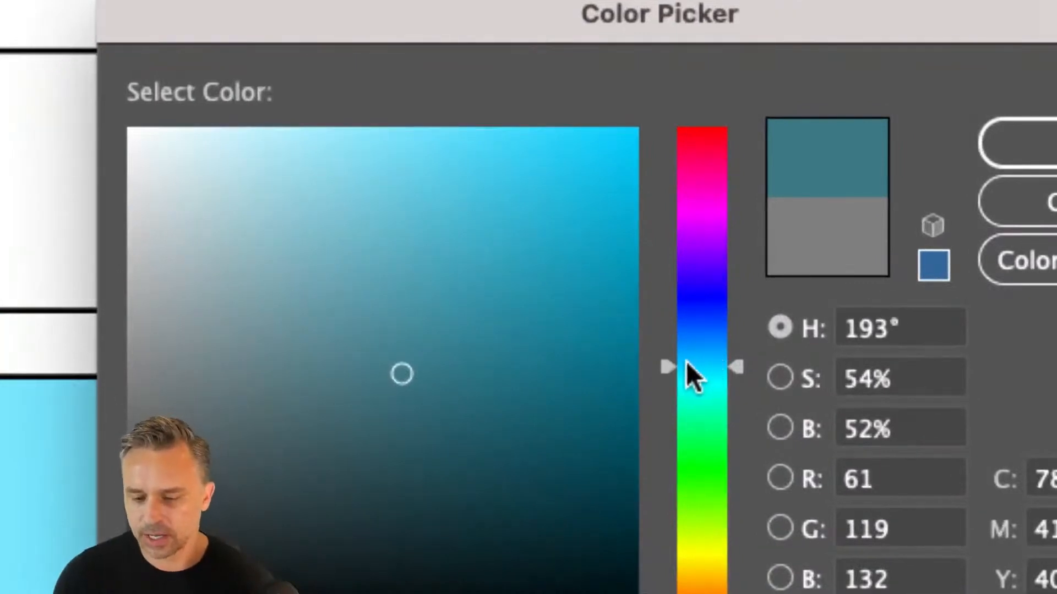
click(750, 358)
mouse_move(664, 367)
mouse_down()
mouse_move(668, 199)
mouse_move(661, 365)
mouse_move(661, 275)
mouse_up()
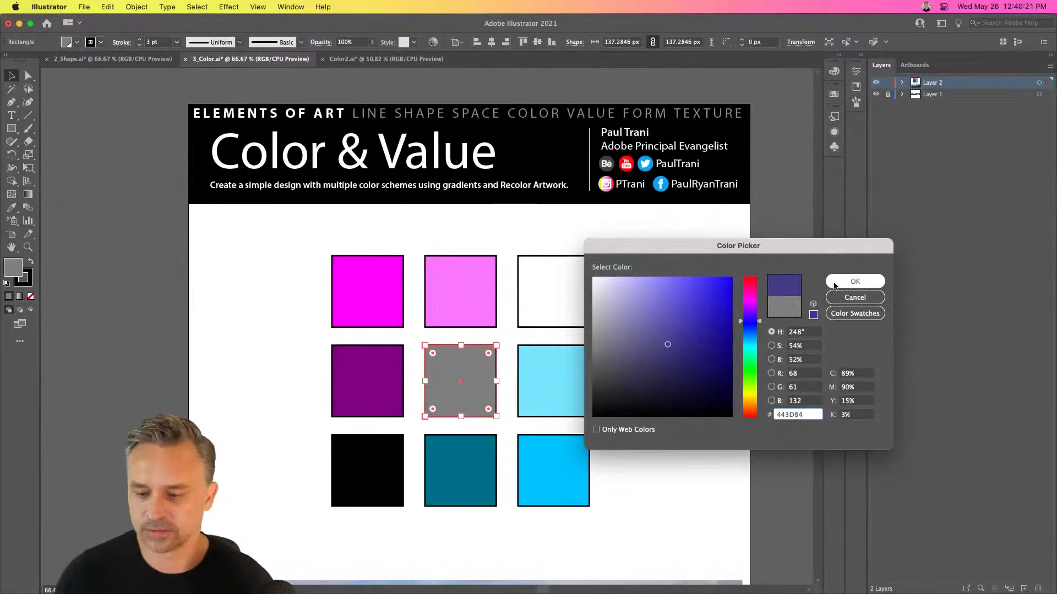
click(833, 286)
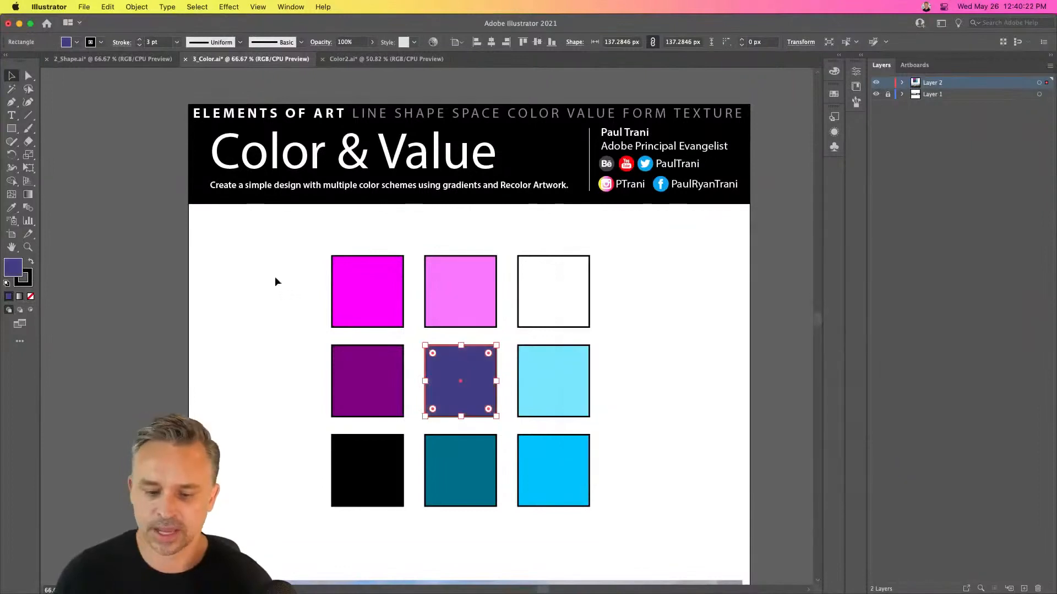
click(276, 320)
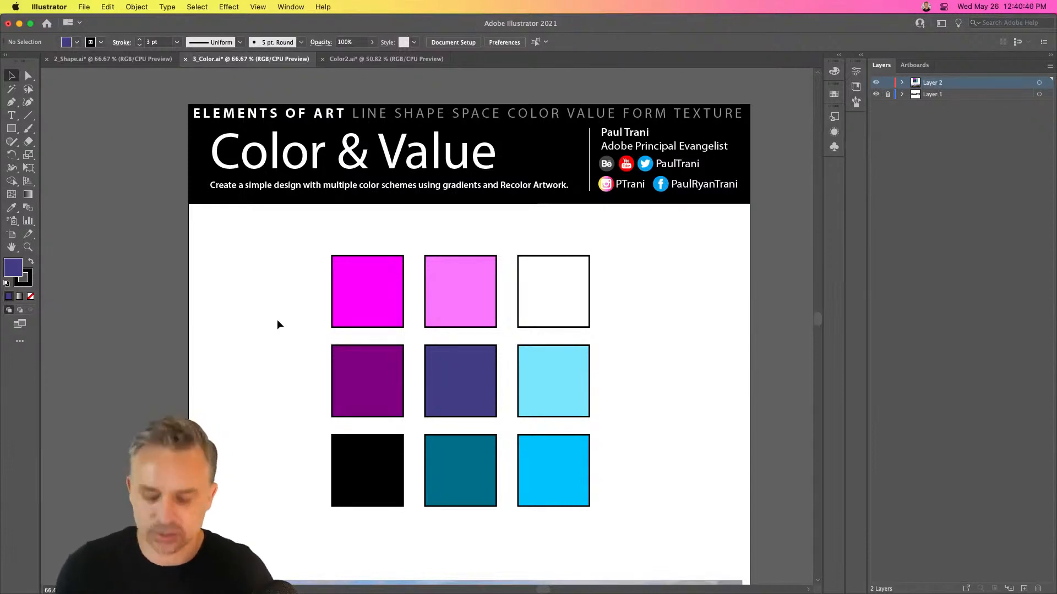
Switch to Chrome, open Adobe Color's Color Game and play its first level
scroll(277, 324, down, 3)
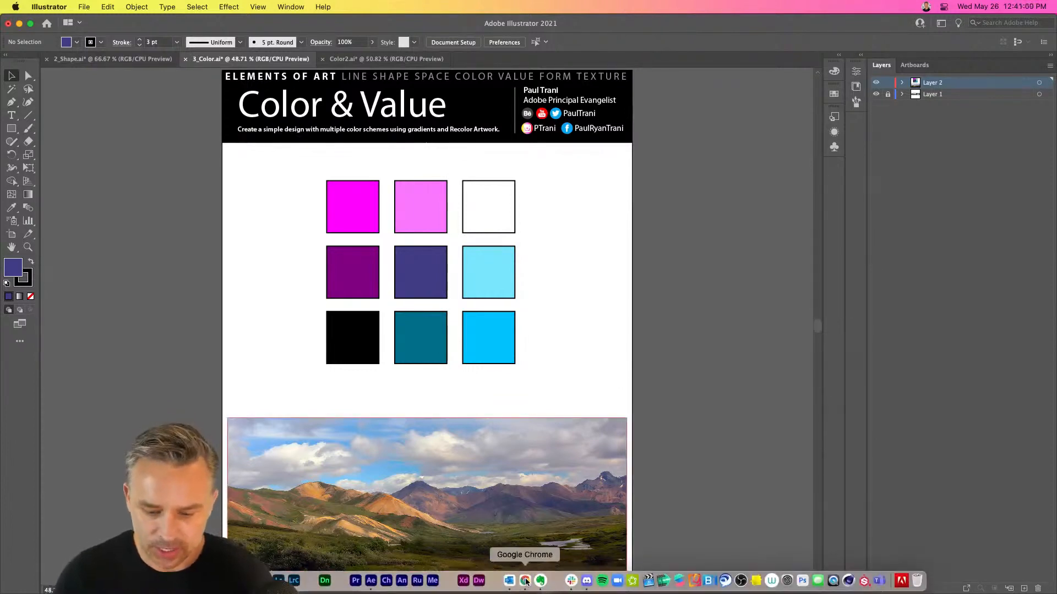
click(526, 582)
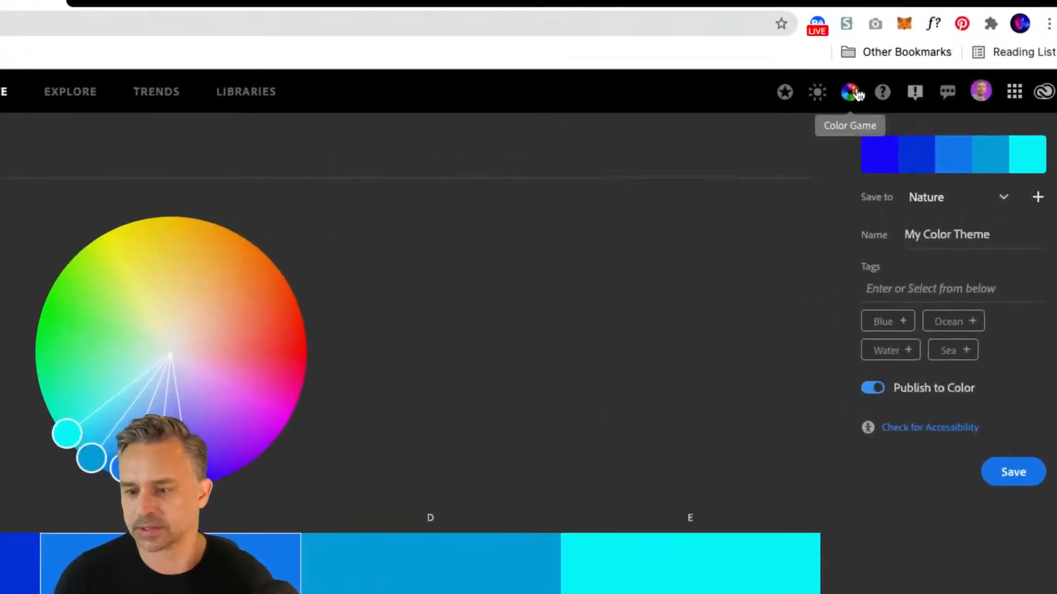
click(851, 93)
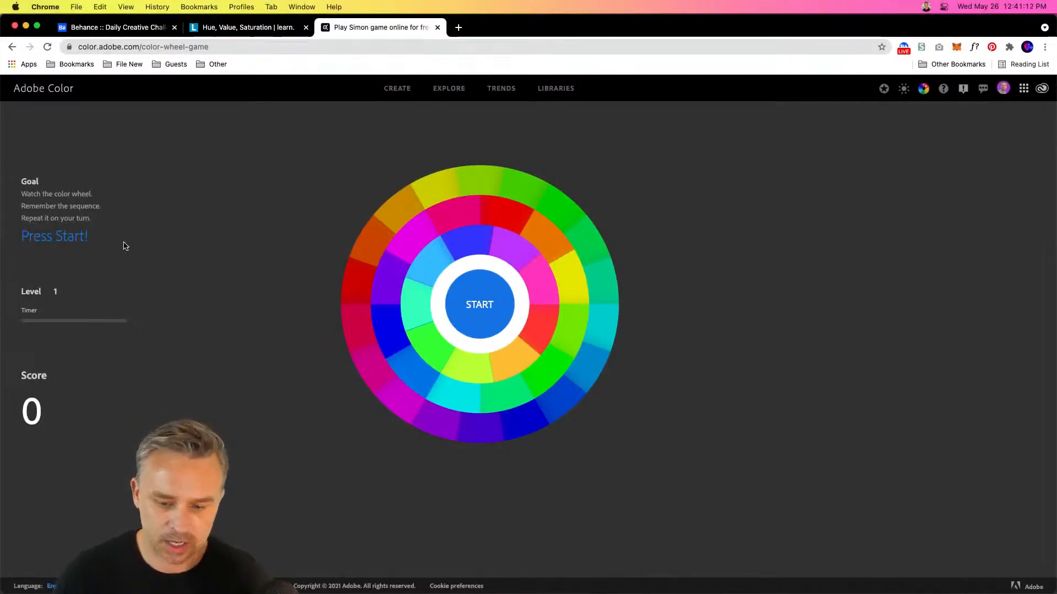
click(476, 325)
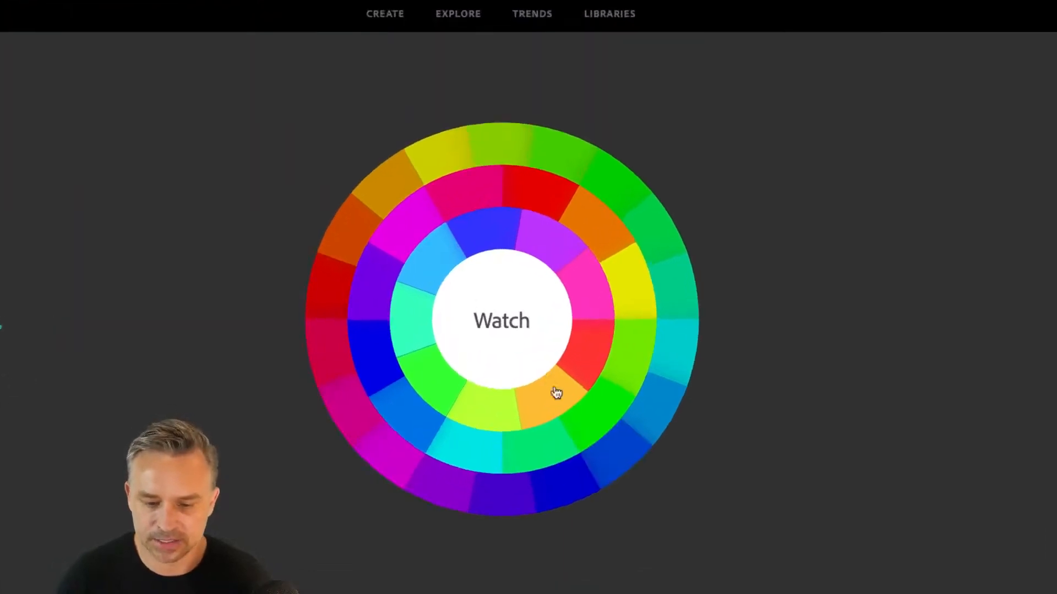
click(609, 444)
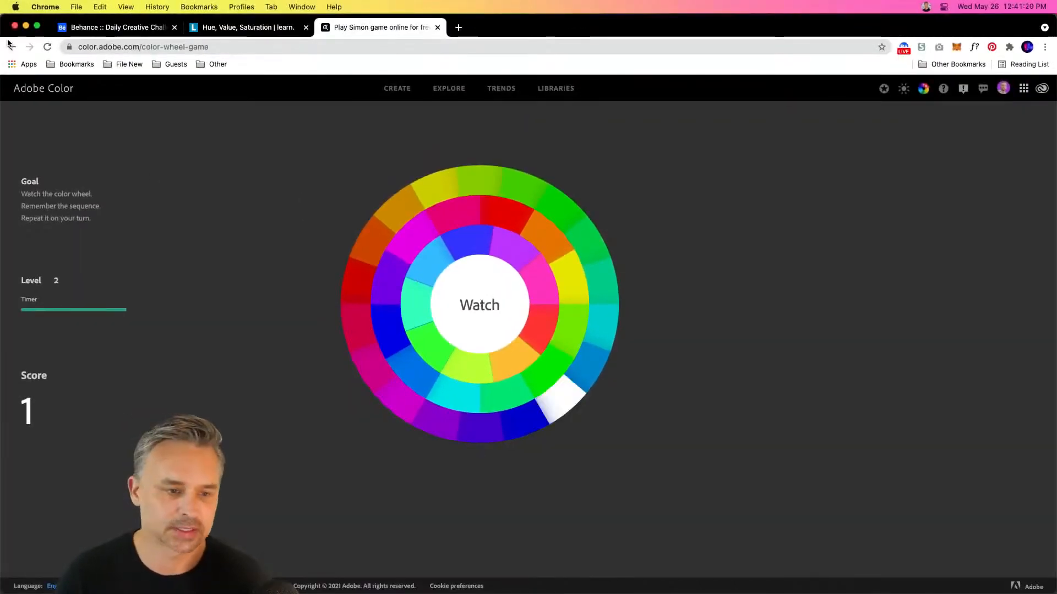
Return to the color wheel and spread the Analogous colors around the blue base to reach green, yellow, orange and magenta
click(12, 46)
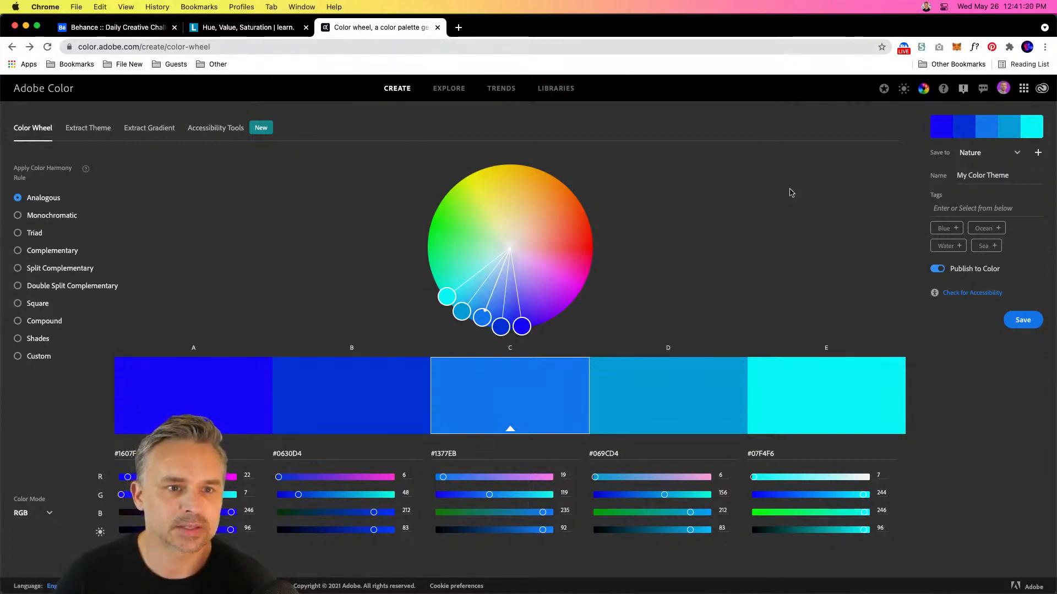
drag(447, 296, 539, 88)
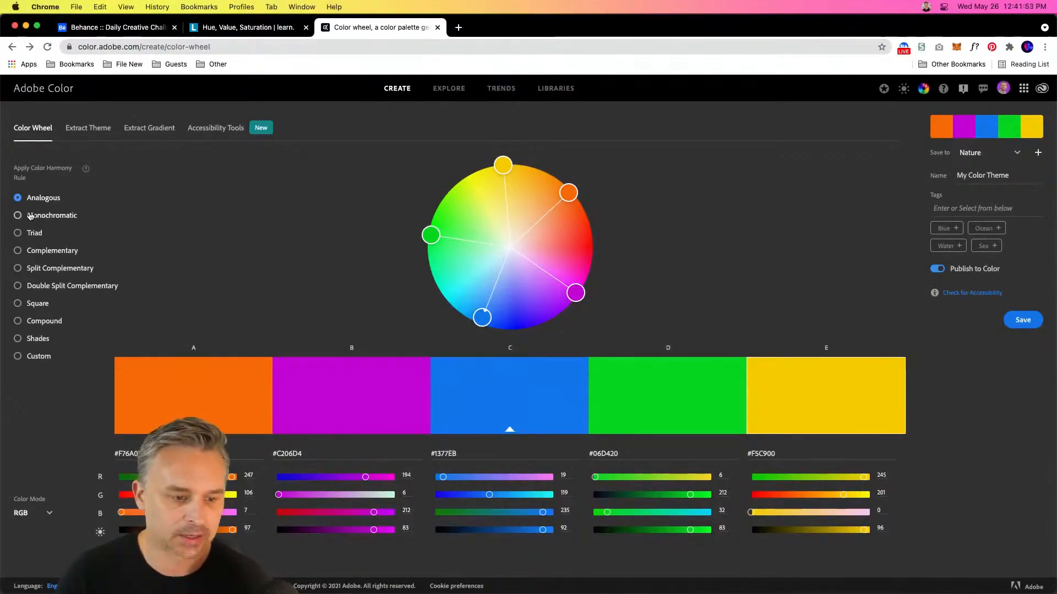
Apply the Monochromatic harmony rule with a bright green base color, and return to Illustrator
click(31, 216)
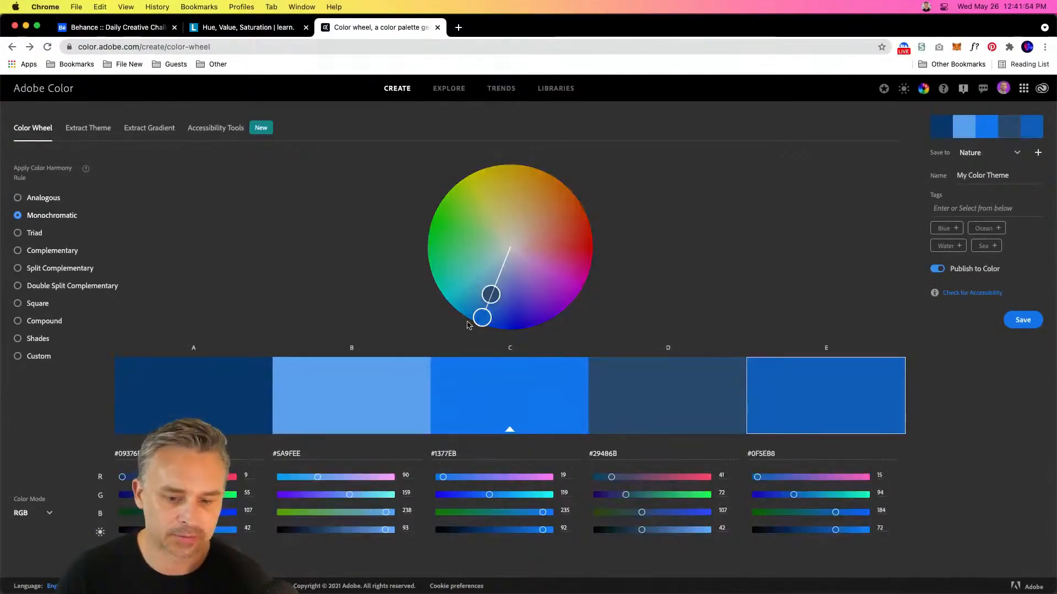
drag(484, 317, 444, 206)
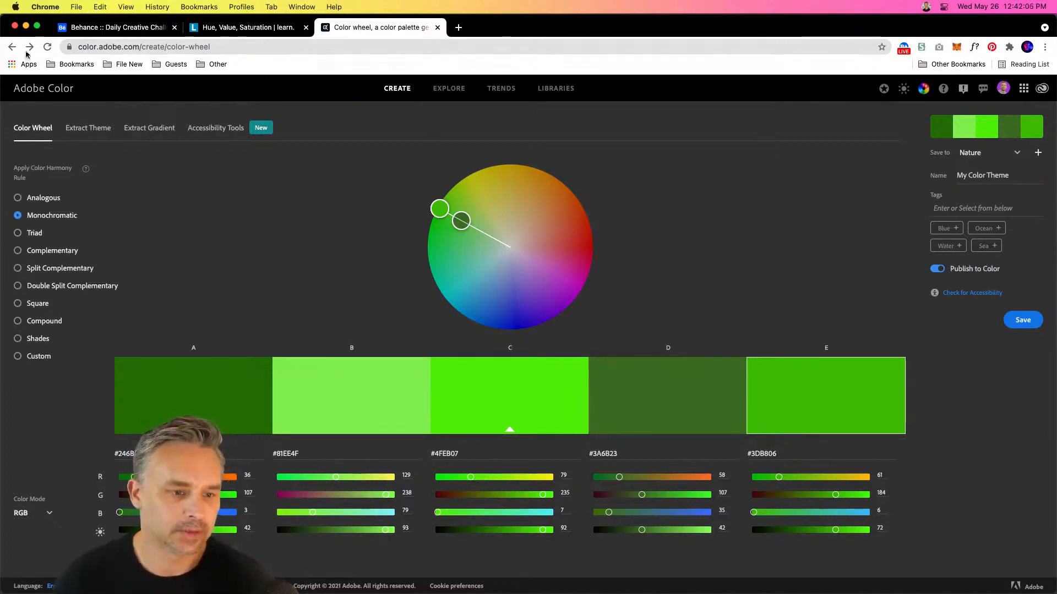
click(25, 26)
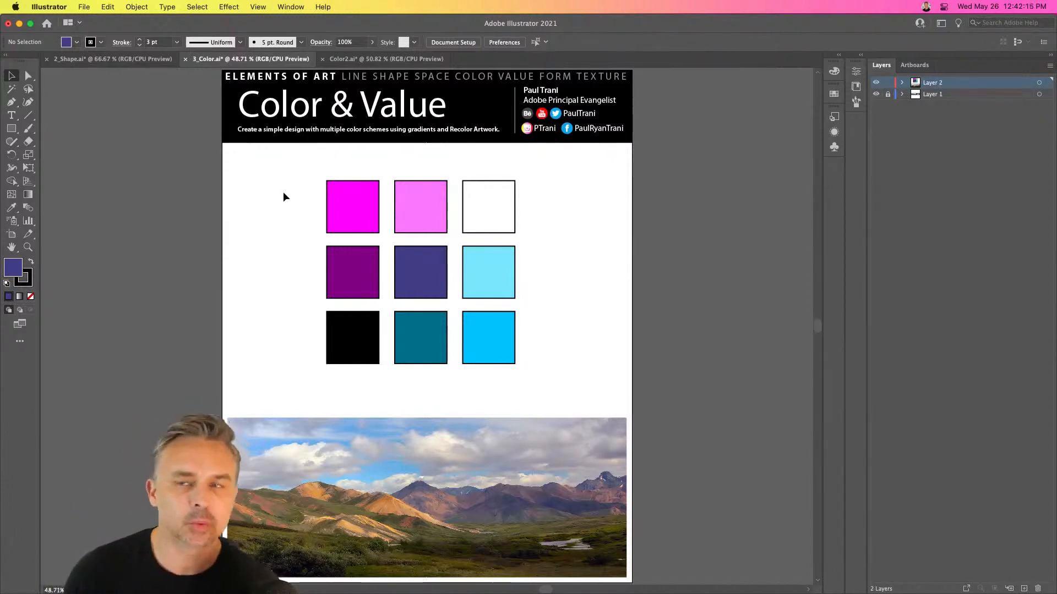
Create an object mosaic from the landscape photo, 40 tiles wide and 20 tiles high
click(349, 497)
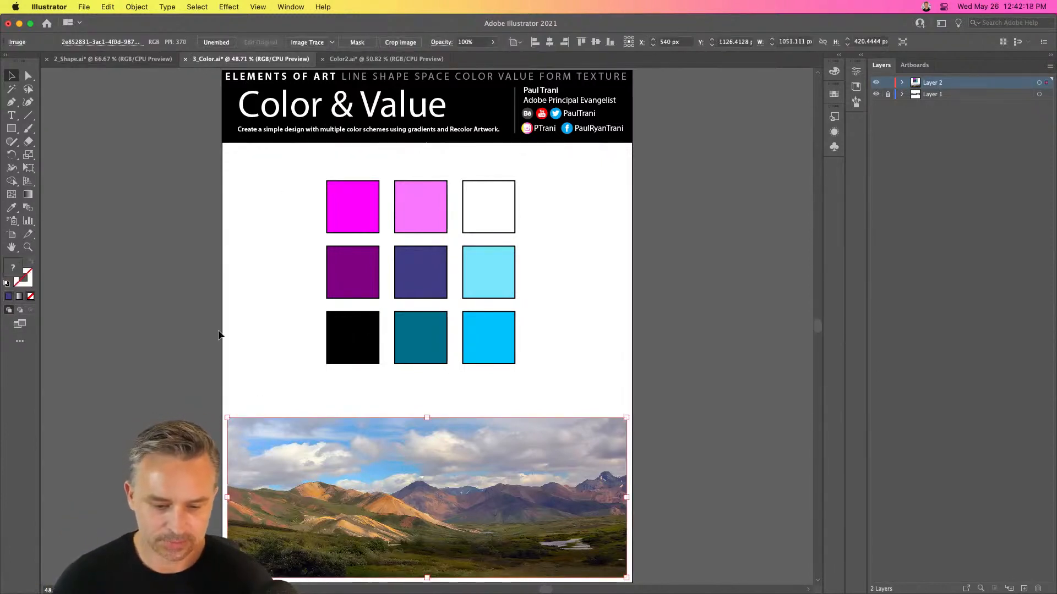
click(219, 335)
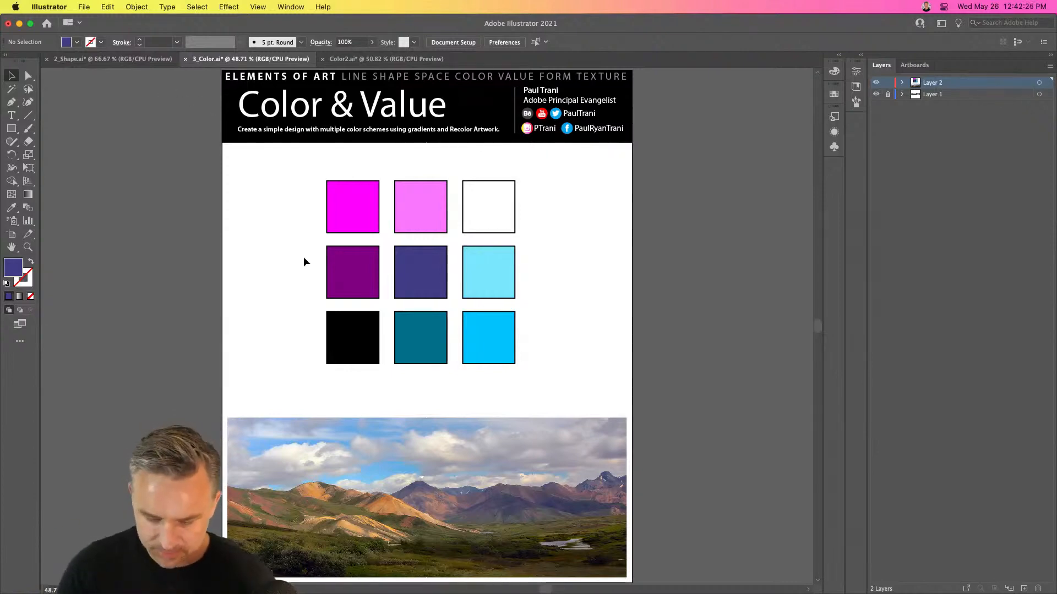
key(super+equal)
scroll(291, 437, down, 5)
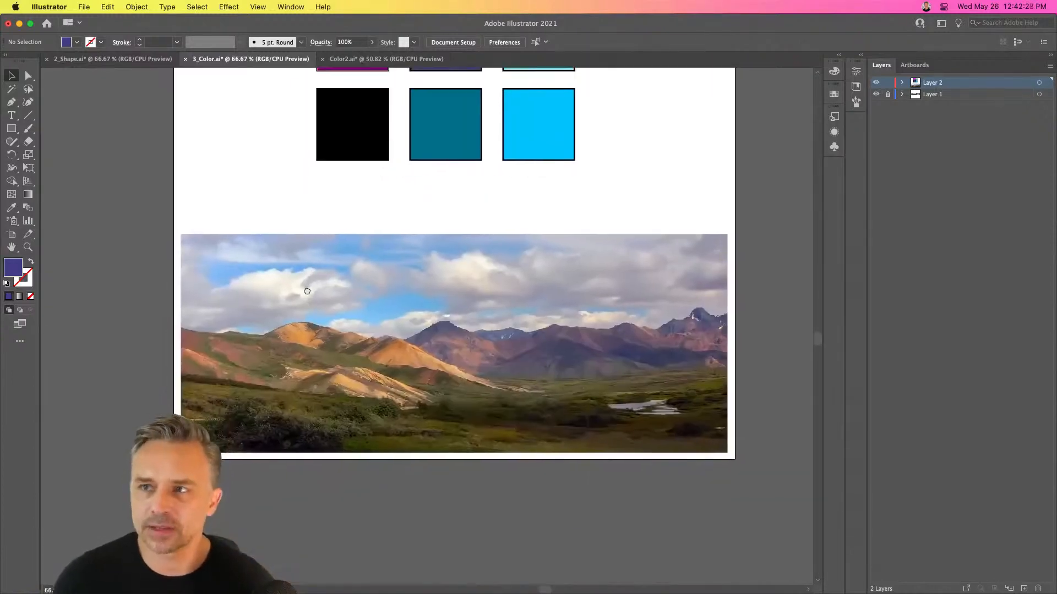
key(super+equal)
drag(314, 291, 297, 292)
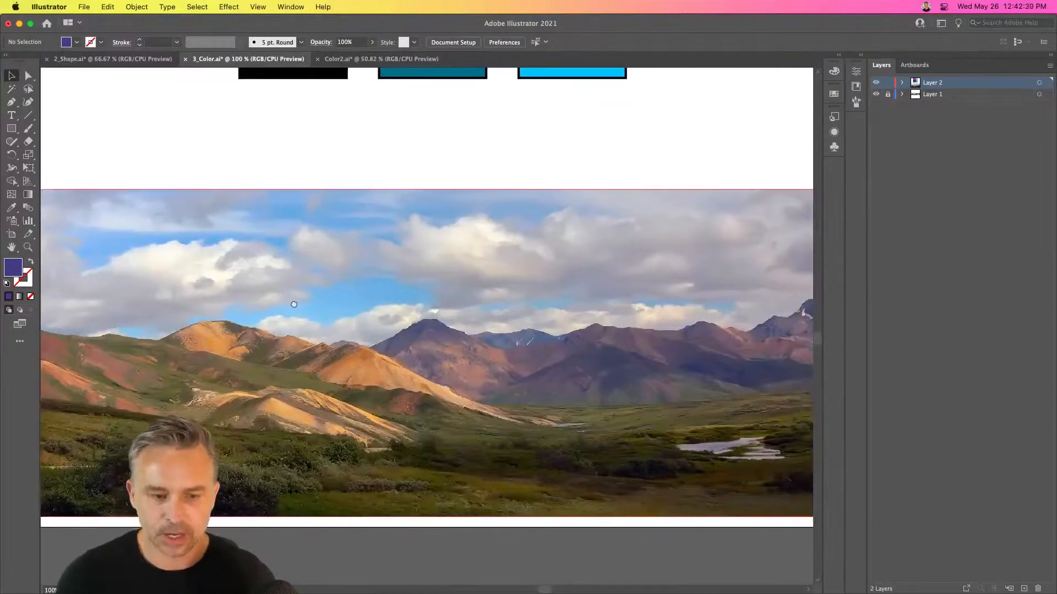
click(473, 285)
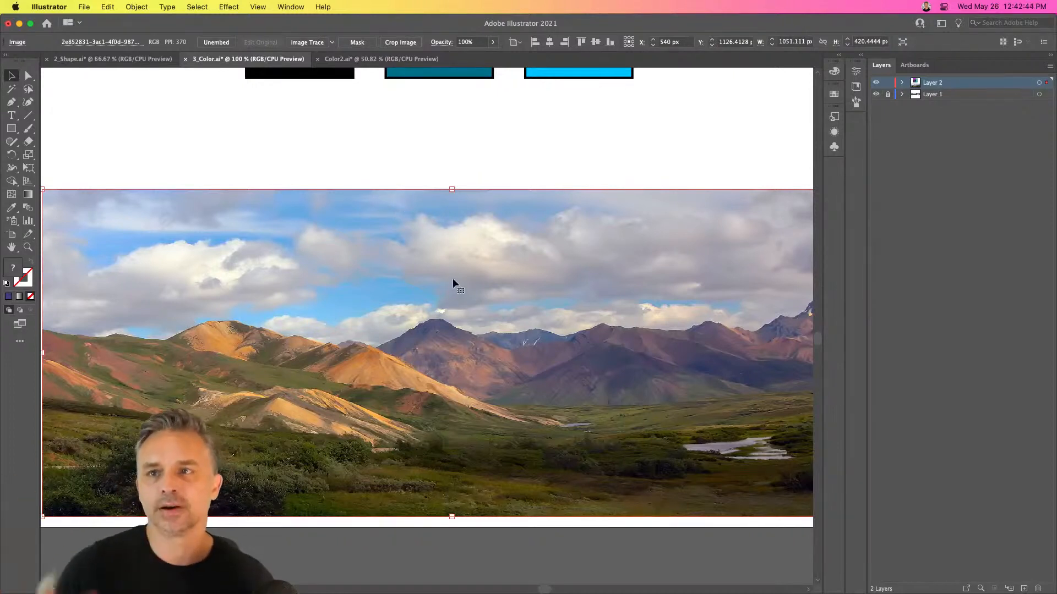
click(132, 7)
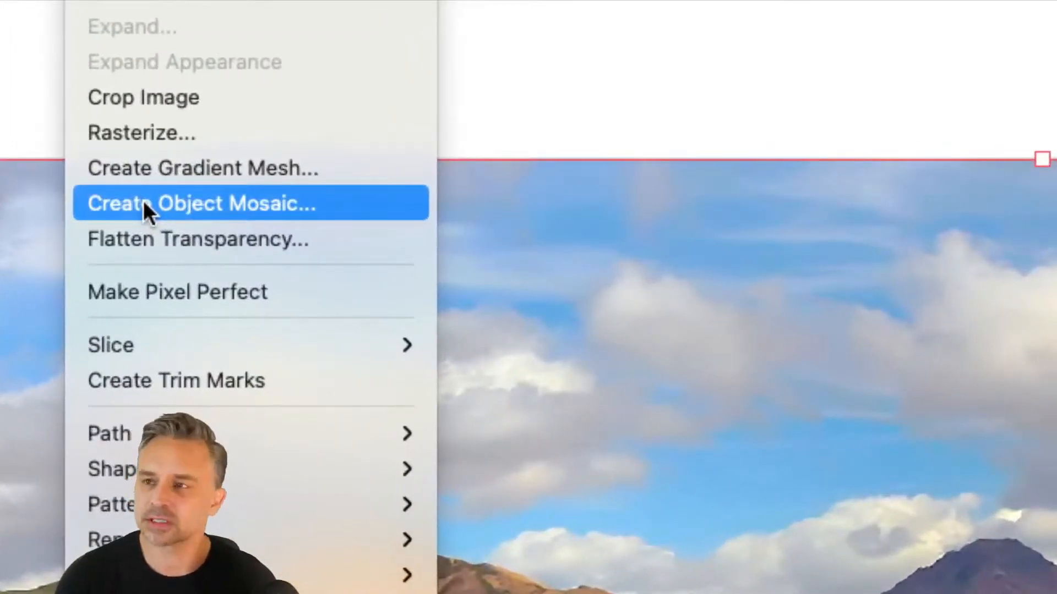
click(144, 202)
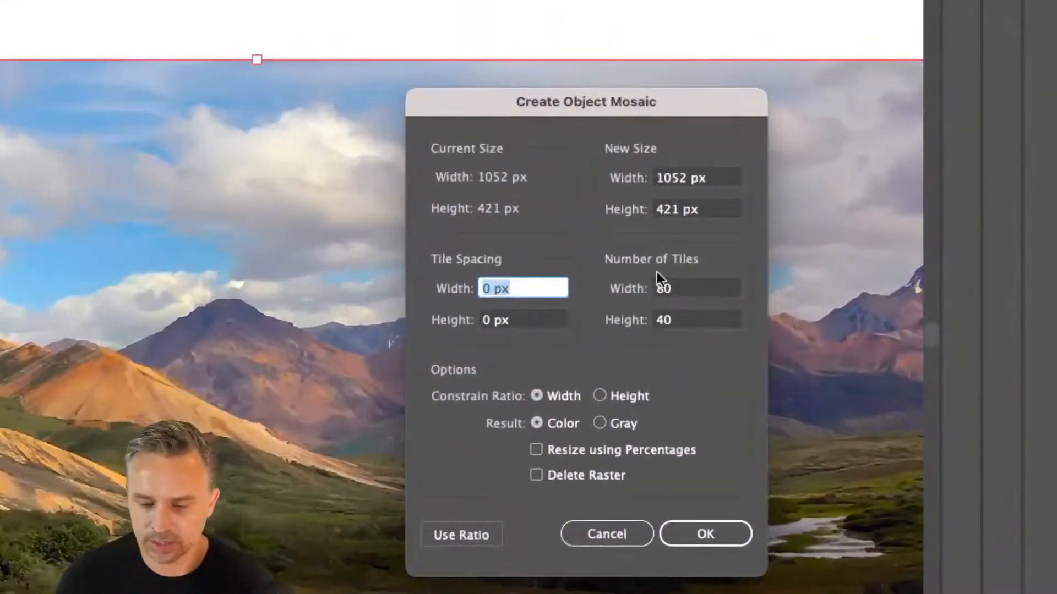
click(681, 314)
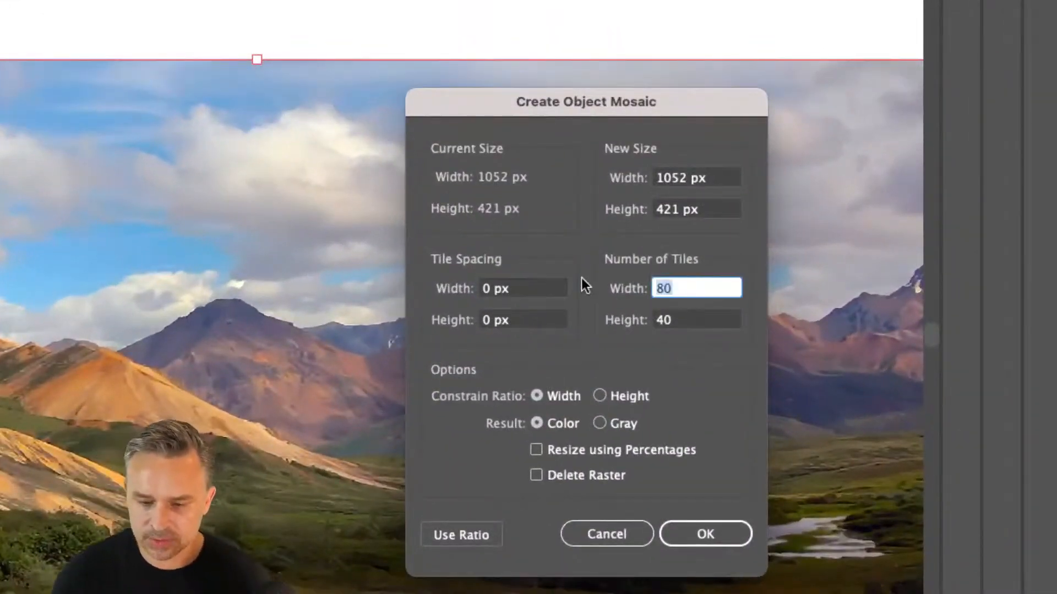
text(1)
text(40)
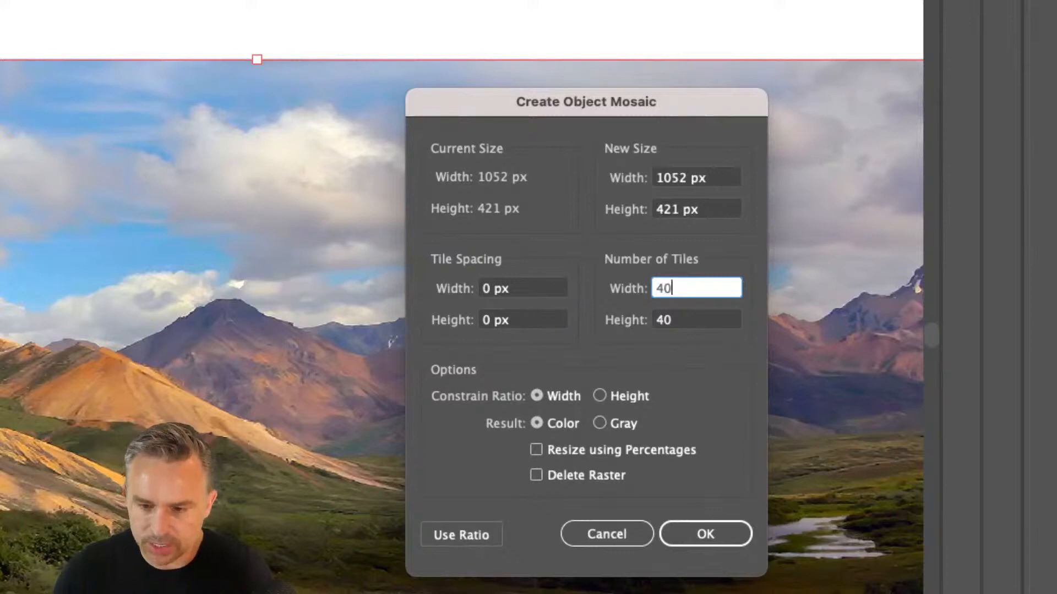
key(Tab)
text(20)
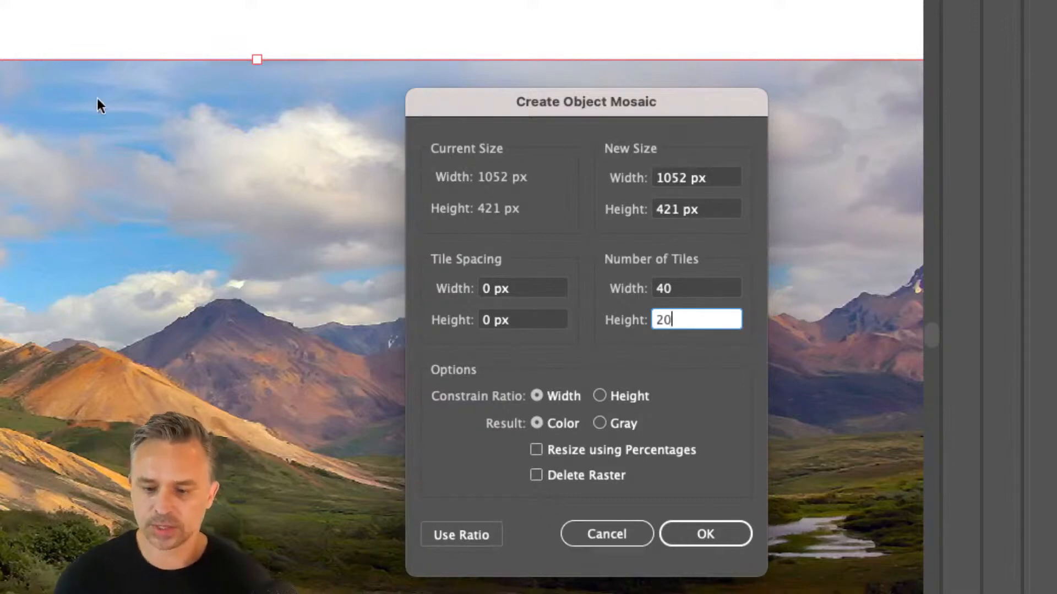
click(675, 288)
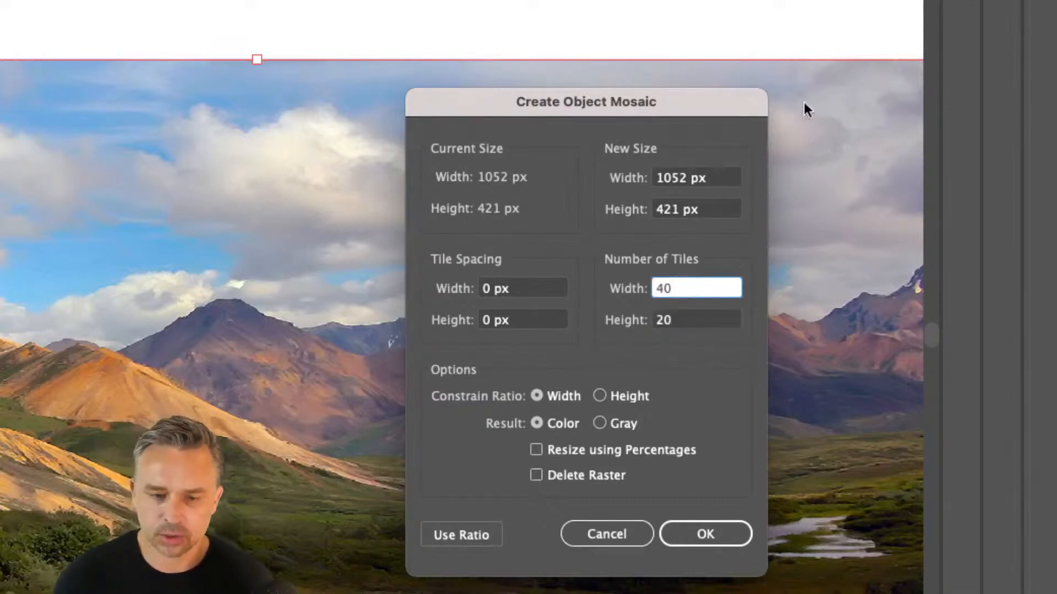
drag(680, 321, 587, 313)
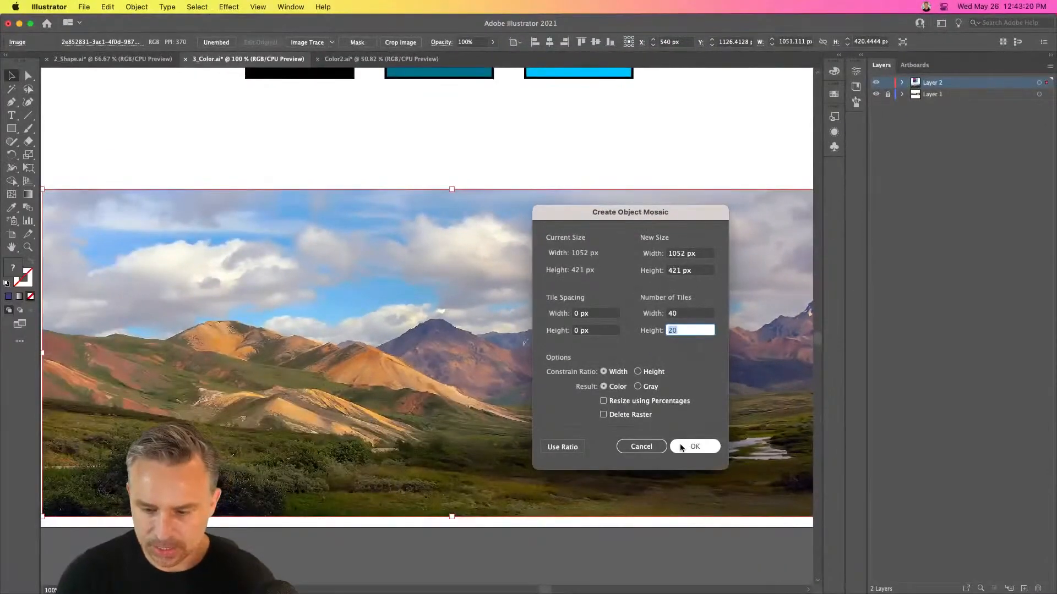
click(681, 449)
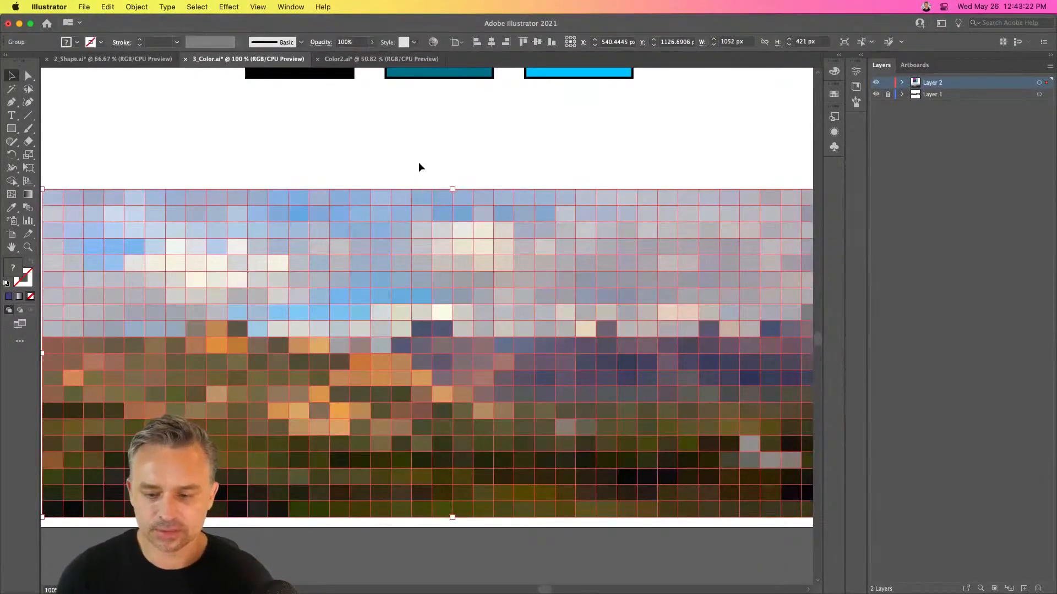
Deselect the mosaic, inspect its tiles at a wider view, and undo the mosaic
key(super+minus)
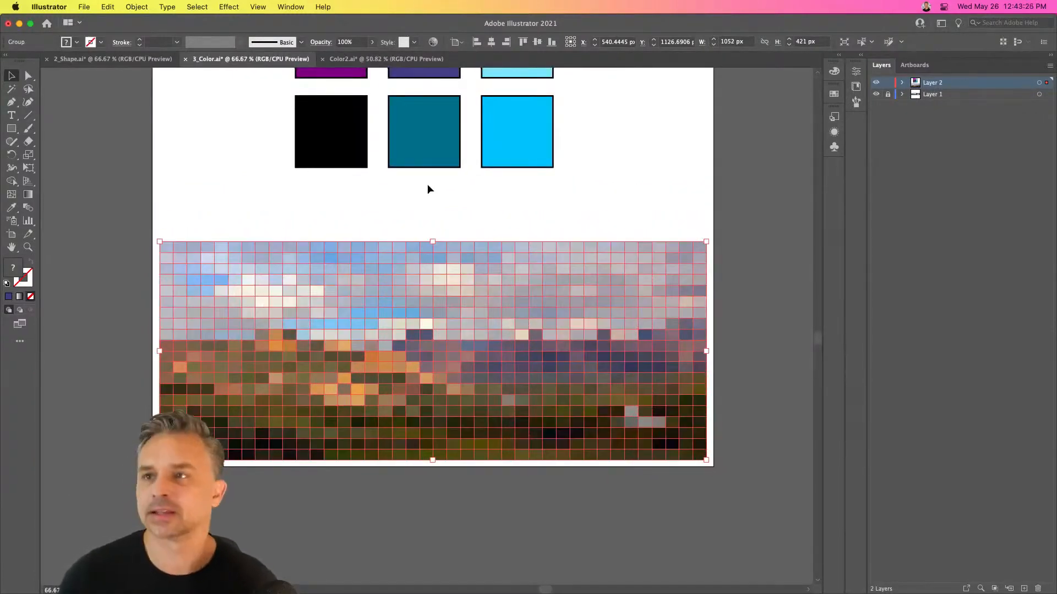
click(423, 183)
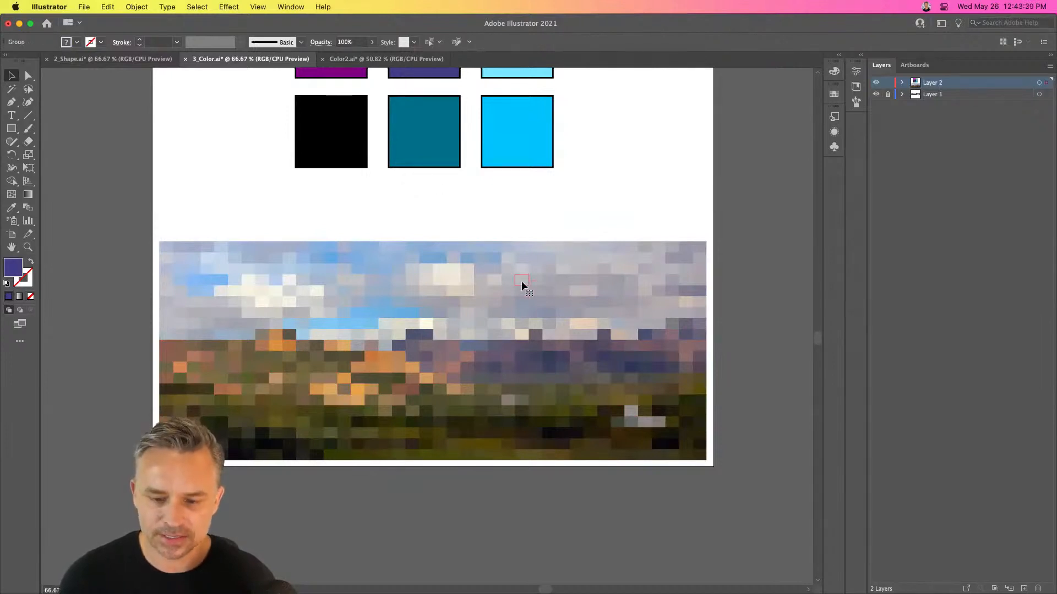
click(522, 298)
click(514, 225)
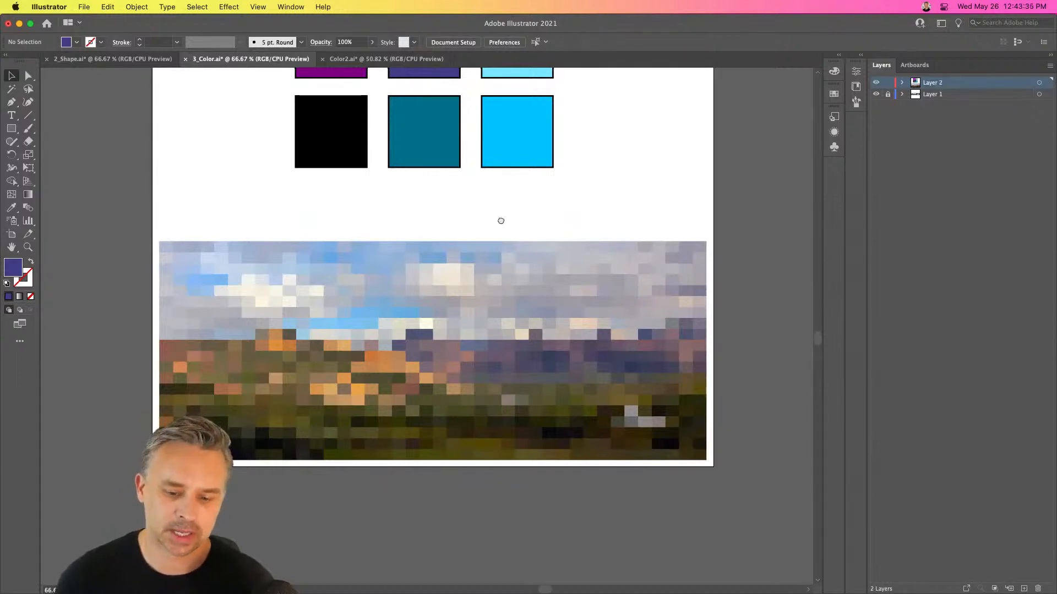
scroll(498, 220, up, 3)
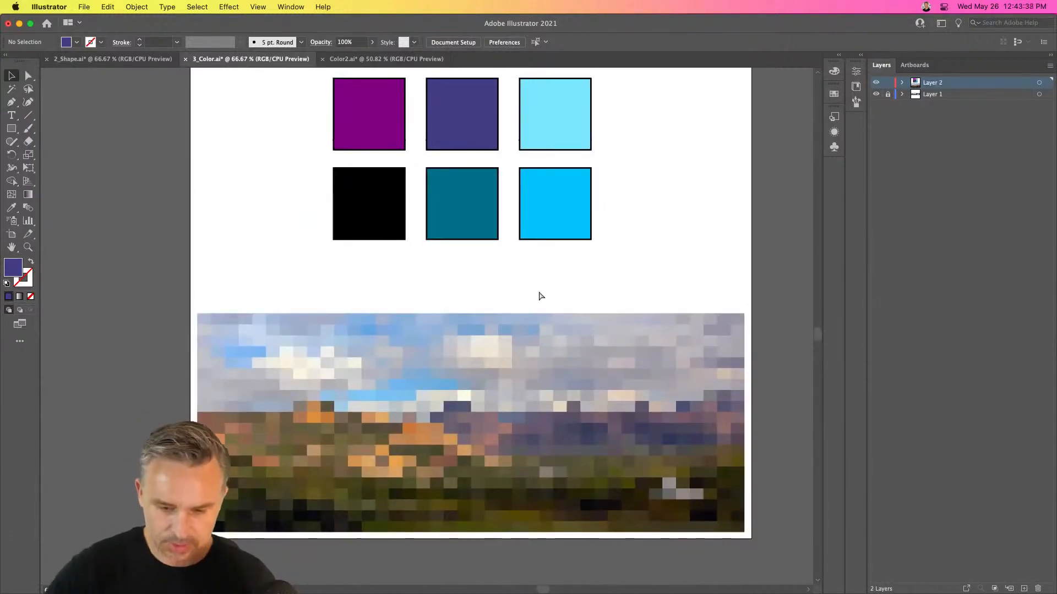
key(super+z)
Create a coarser object mosaic from the landscape photo, 20 tiles wide and 10 tiles high, and deselect it
click(133, 7)
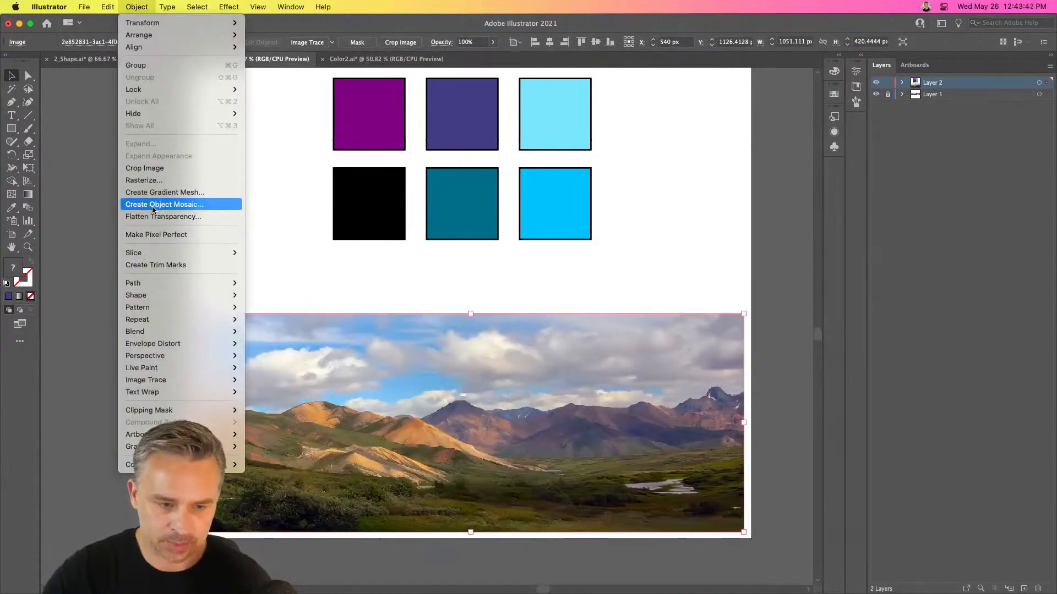
click(153, 206)
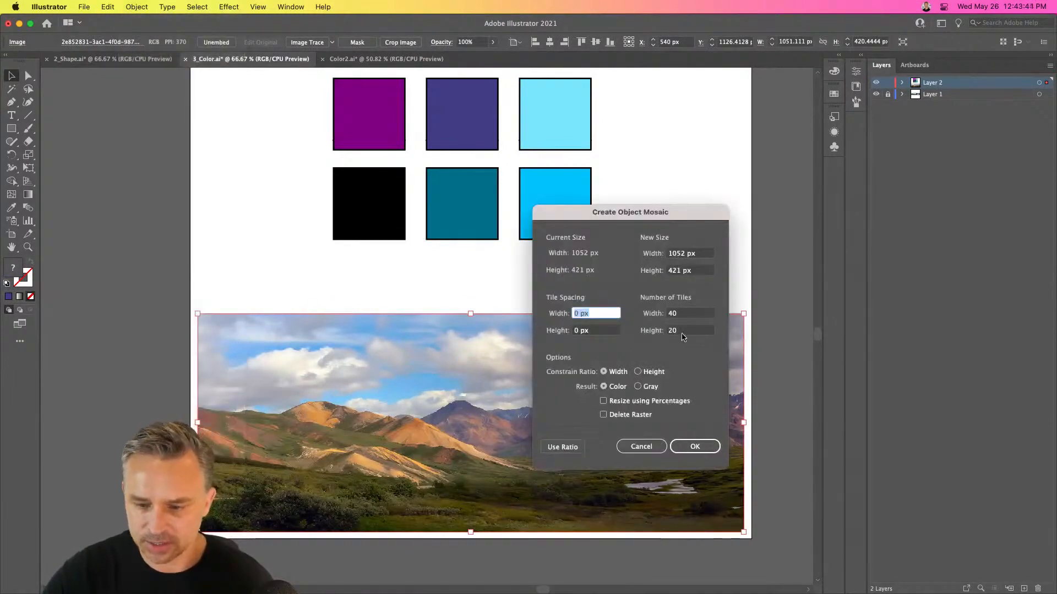
key(Tab)
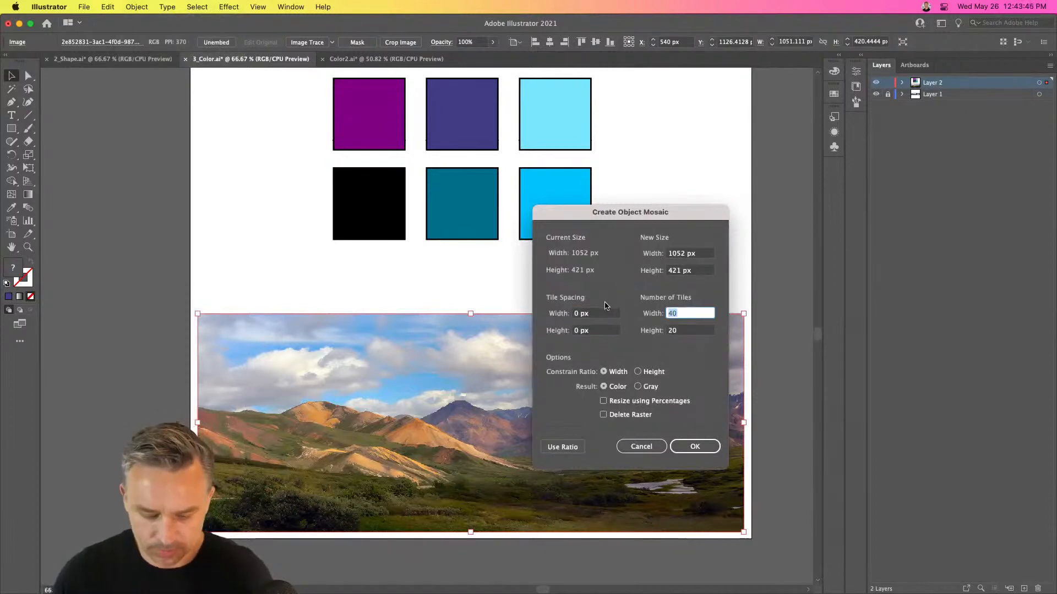
text(20)
key(Tab)
text(10)
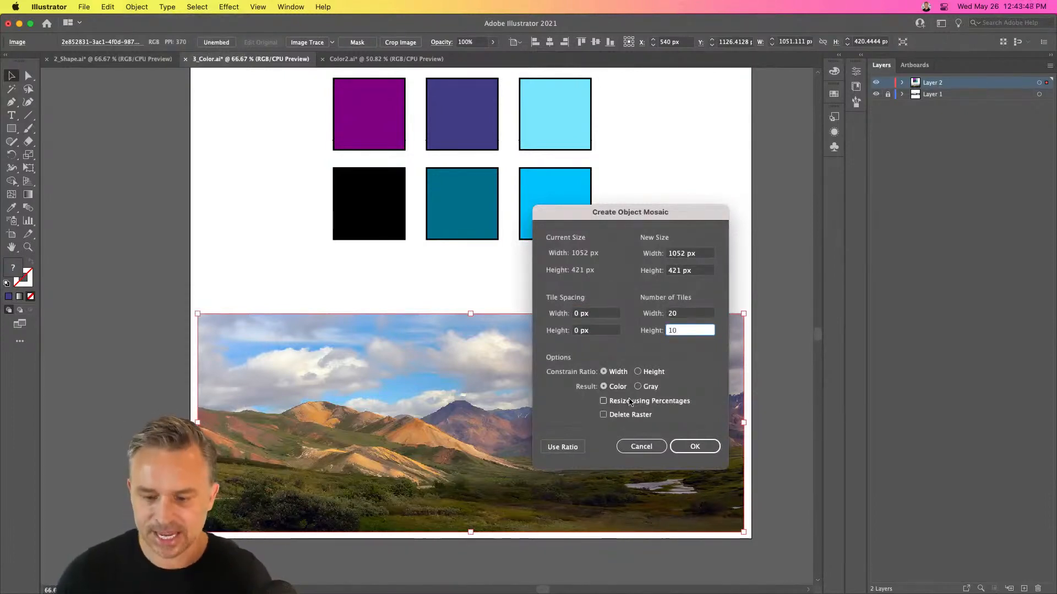
click(689, 446)
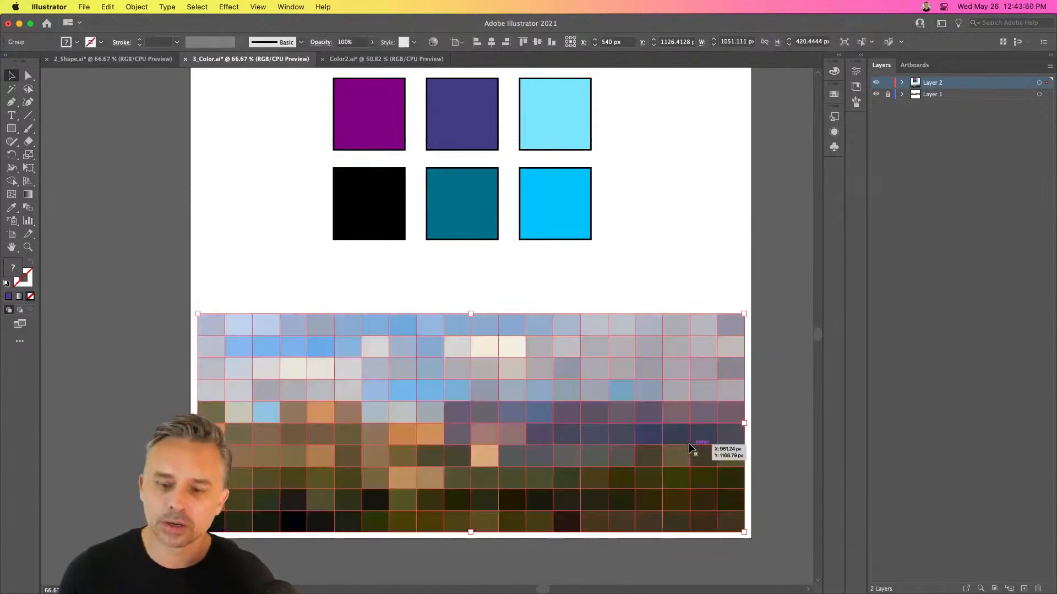
click(258, 129)
Delete the nine colored squares above the mosaic
scroll(256, 266, up, 3)
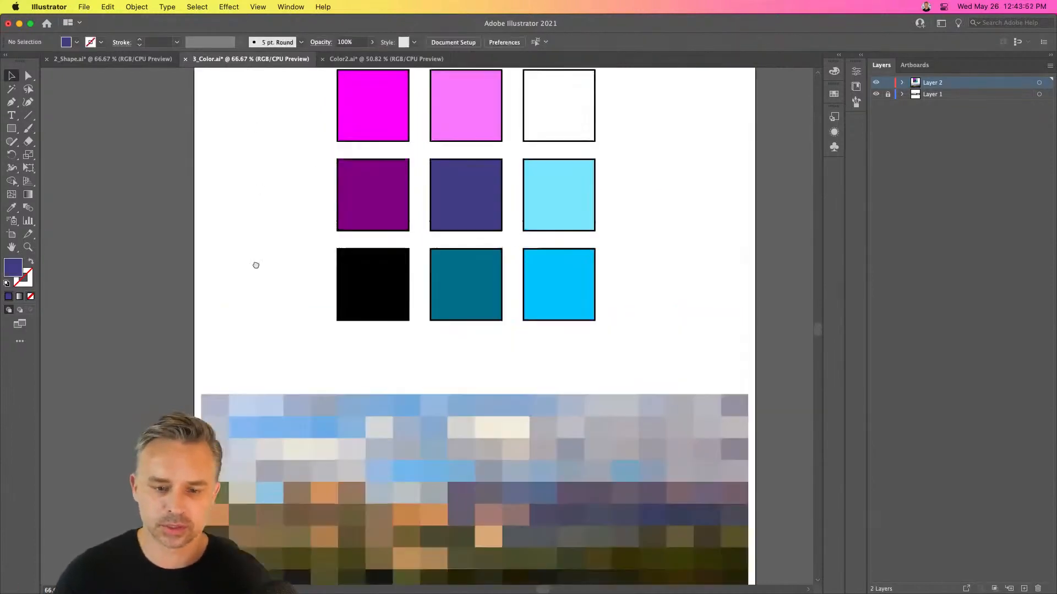
scroll(256, 266, up, 3)
drag(276, 176, 672, 453)
key(BackSpace)
scroll(443, 244, down, 5)
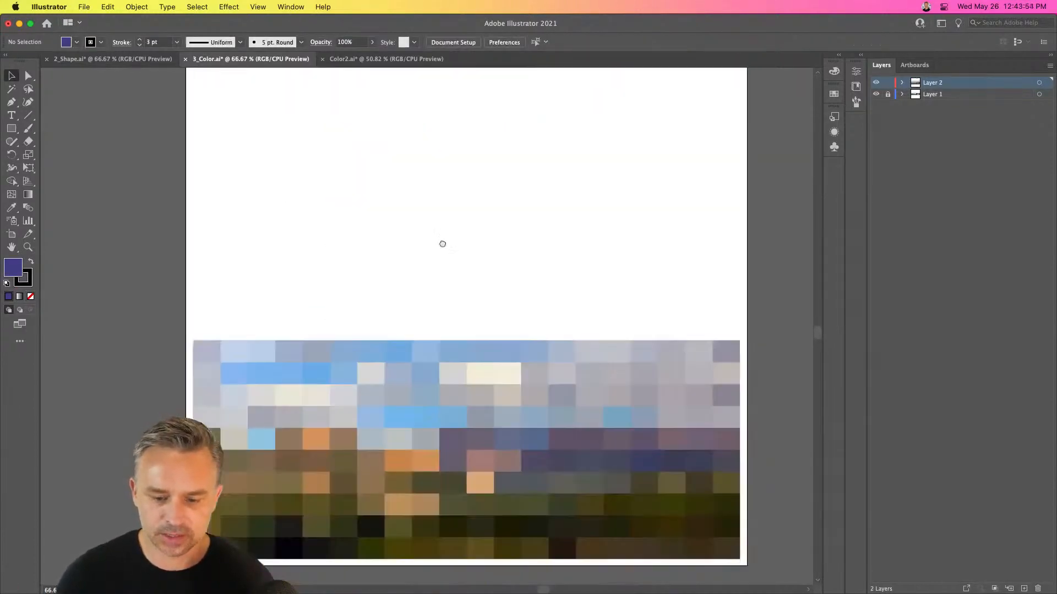
Stretch the mosaic upward to about 1086 px high so it fills the page below the black header
drag(134, 246, 665, 511)
scroll(573, 384, up, 3)
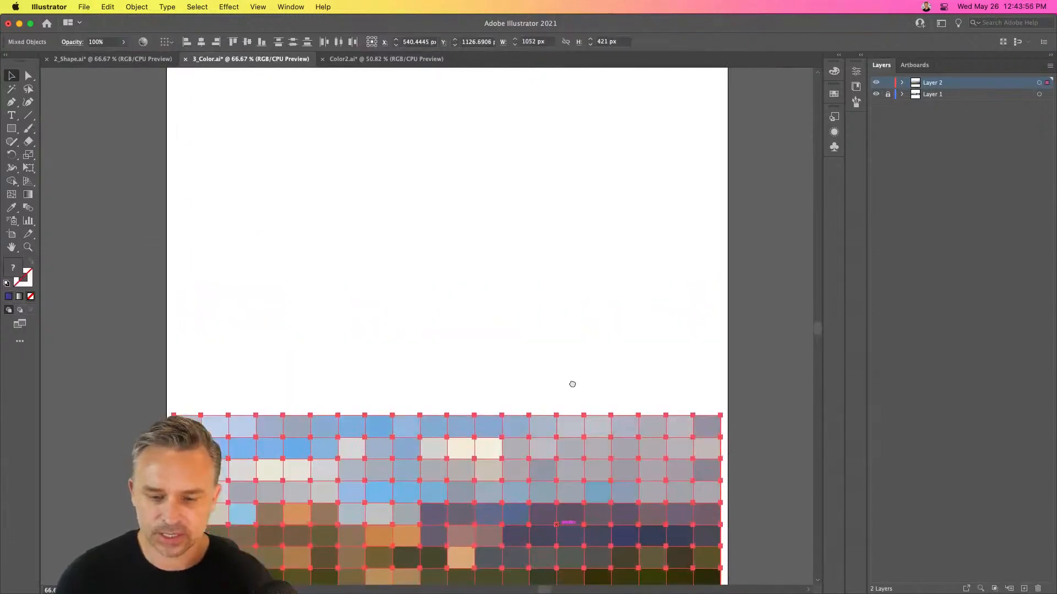
drag(173, 415, 172, 101)
key(super+minus)
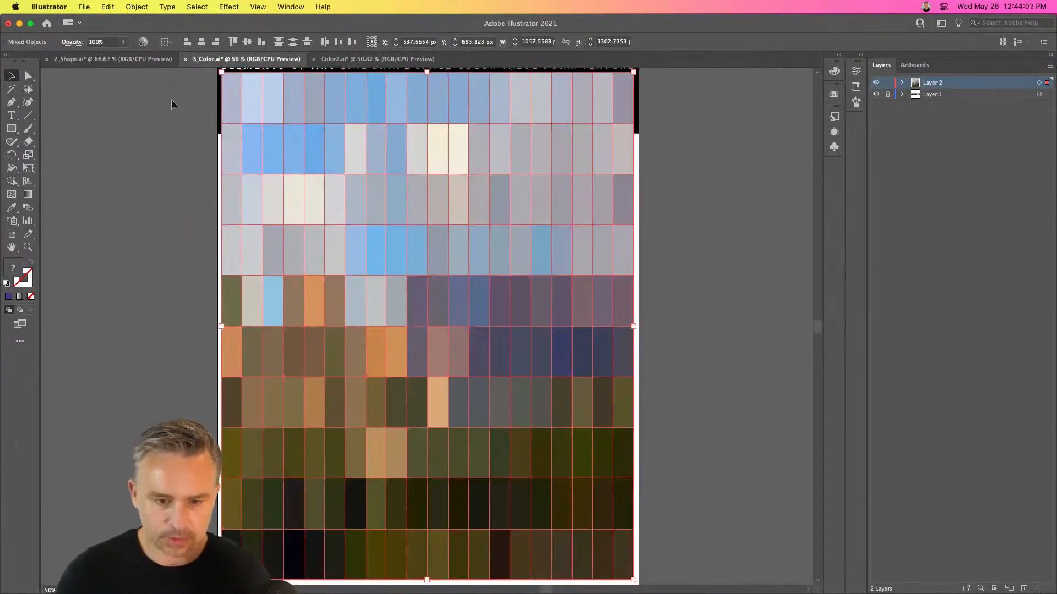
drag(427, 72, 425, 154)
scroll(413, 173, left, 3)
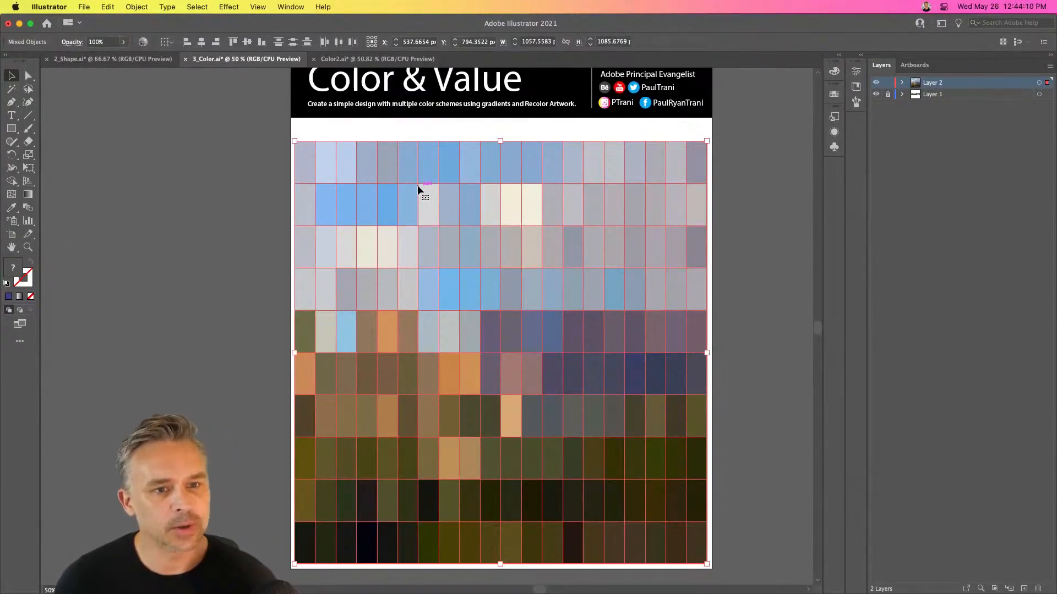
Undo the mosaic's stretching, the deletion of the squares and the mosaic itself to restore the landscape photo
click(137, 7)
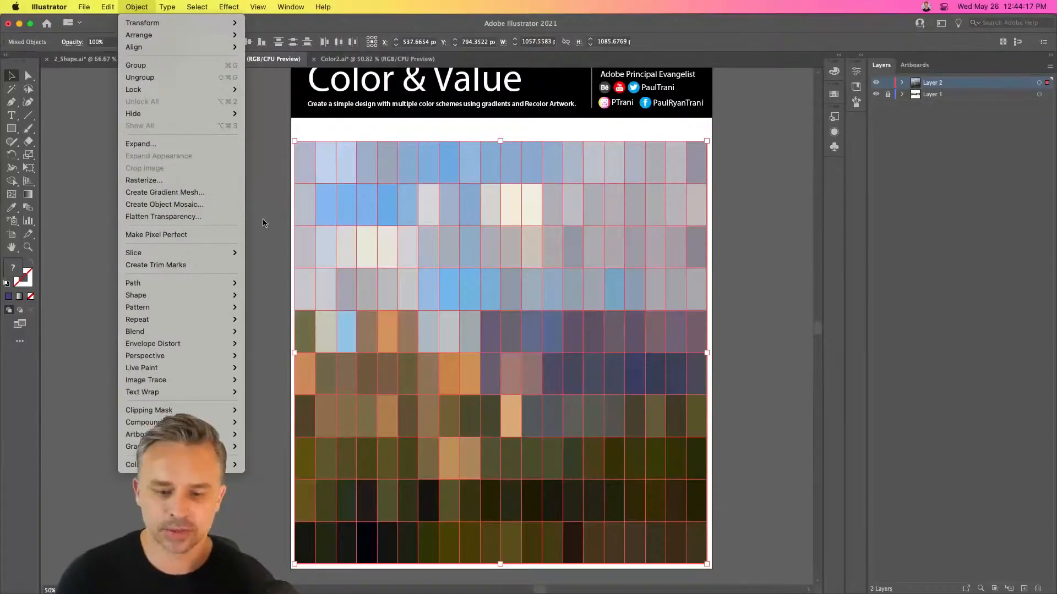
click(262, 207)
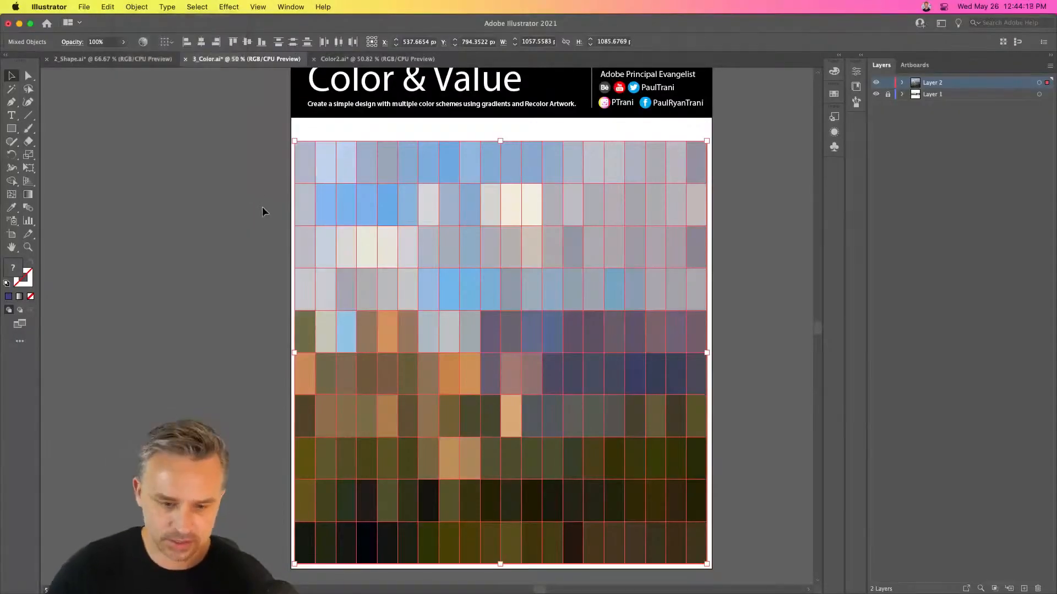
key(super+z)
key(super+z)
key(super+z)
key(super+z)
key(super+z)
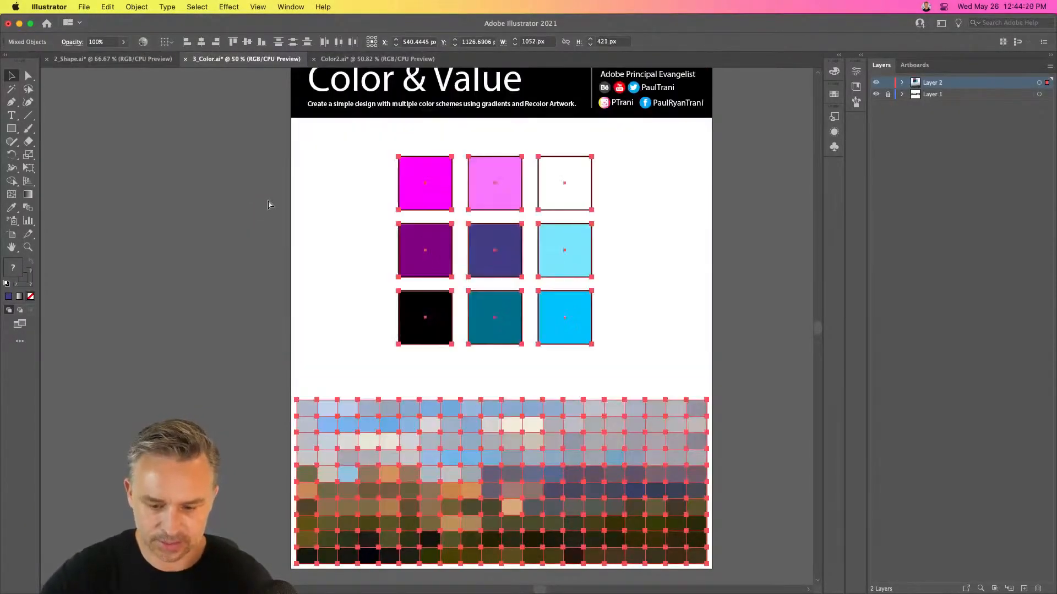
Start a gradient mesh from the landscape photo and try it with 10 rows and 10 columns
click(136, 7)
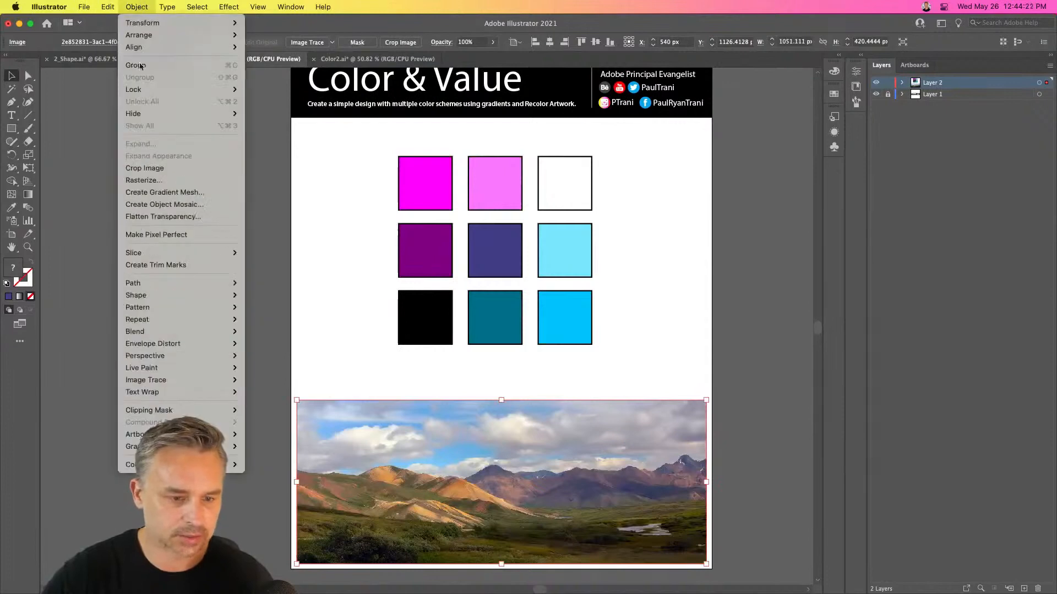
click(132, 193)
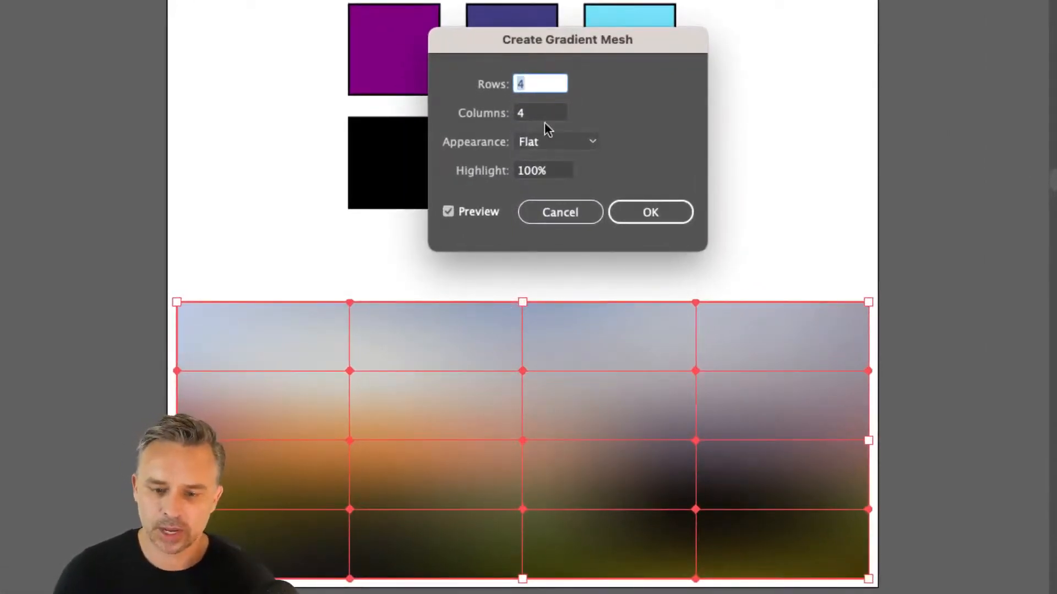
text(10)
key(Tab)
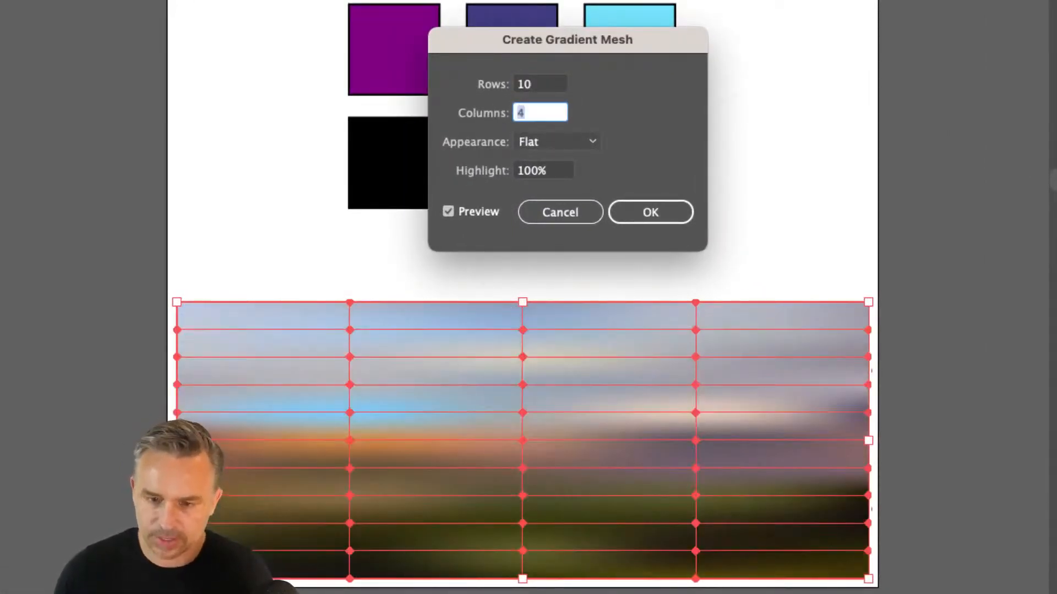
text(10)
key(Tab)
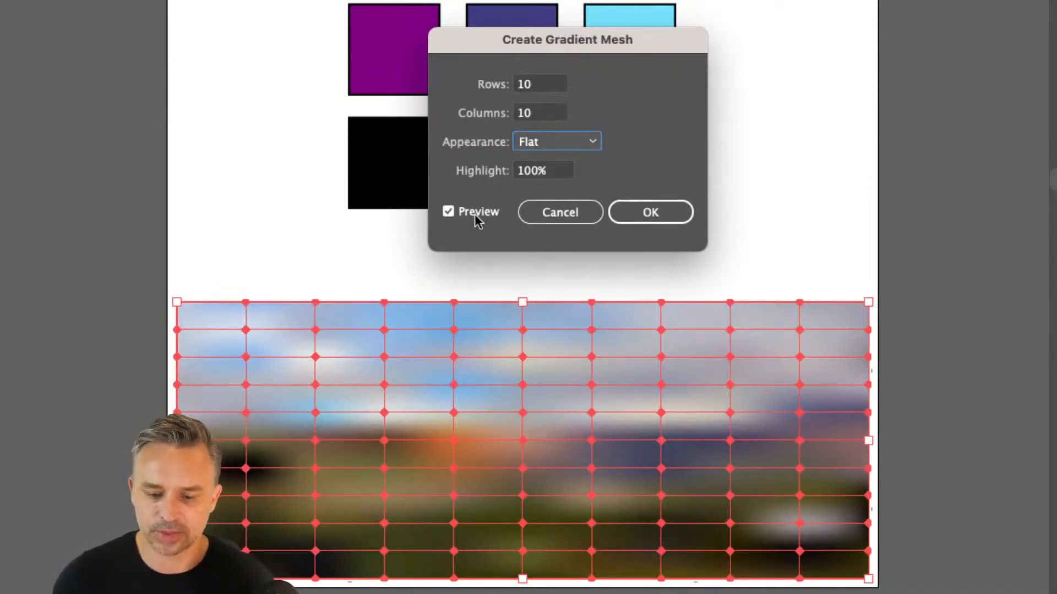
Reduce the gradient mesh to 4 rows and 4 columns and create it from the photo
click(530, 88)
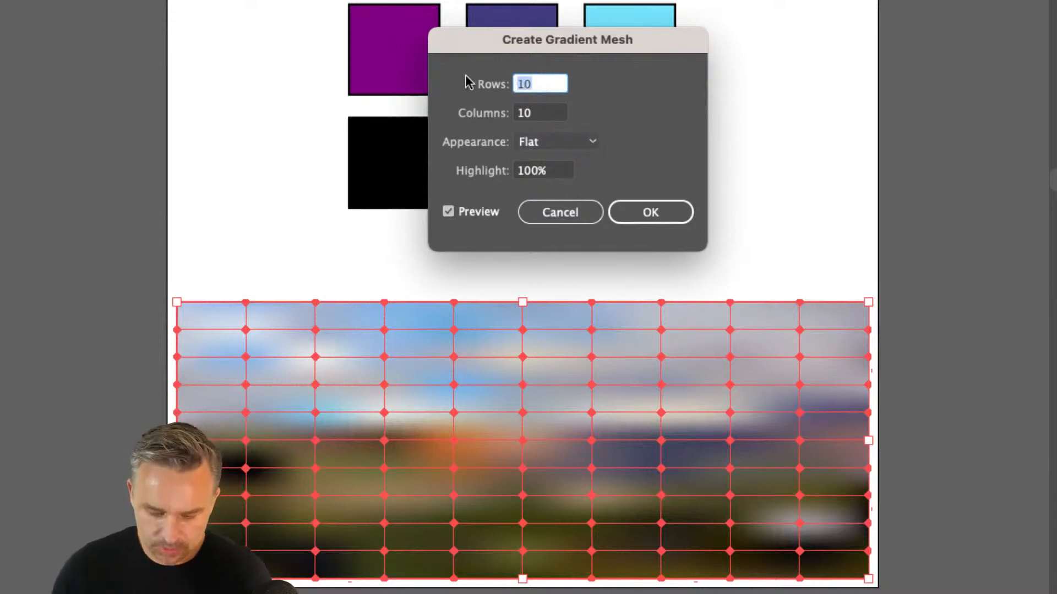
text(4)
key(Tab)
text(4)
key(Return)
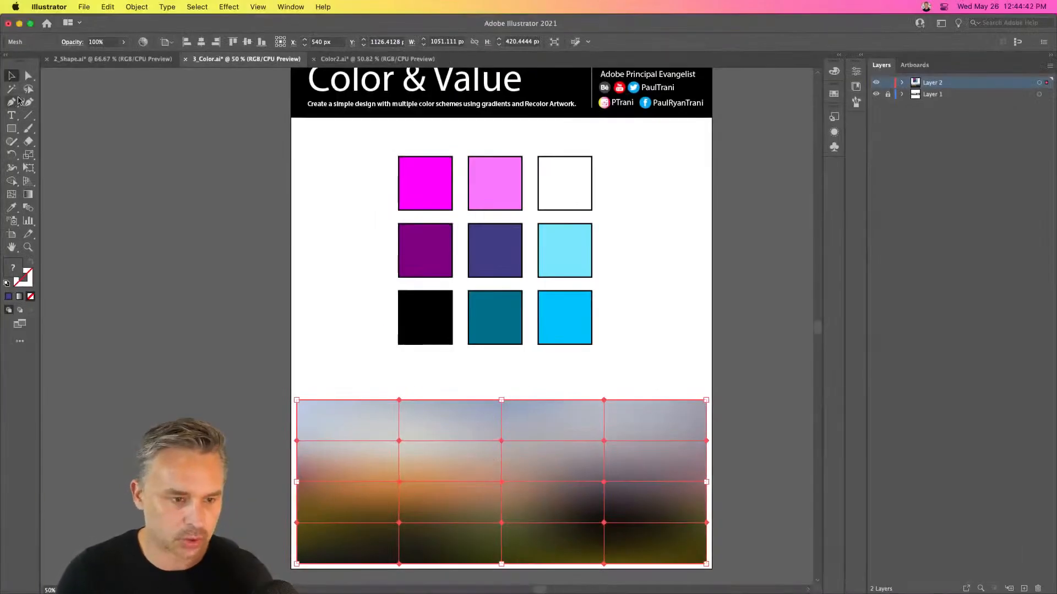
Reshape the gradient mesh by moving four individual interior mesh points with Direct Selection
key(a)
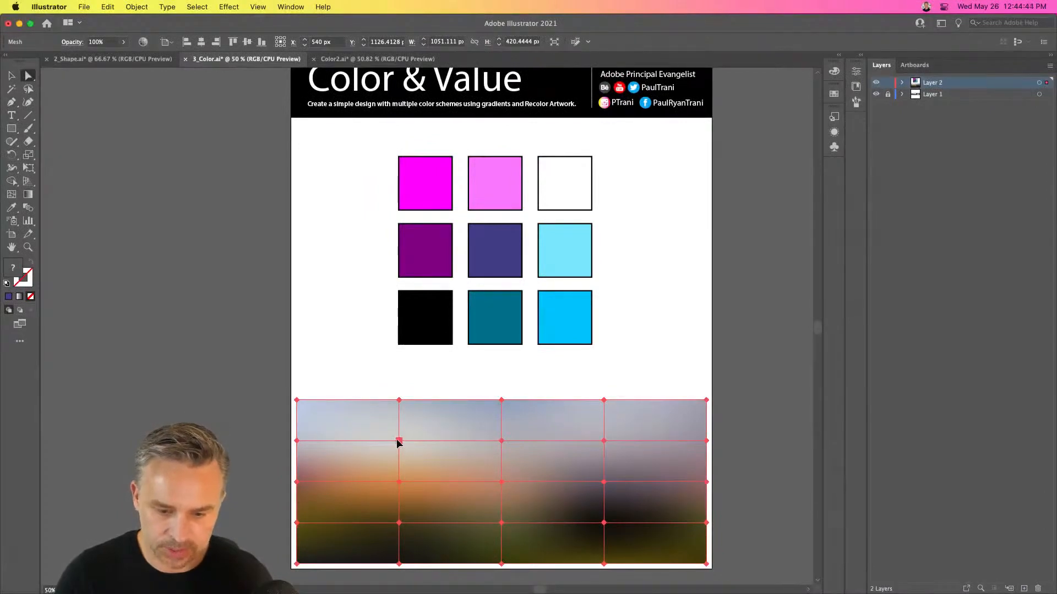
drag(398, 443, 448, 446)
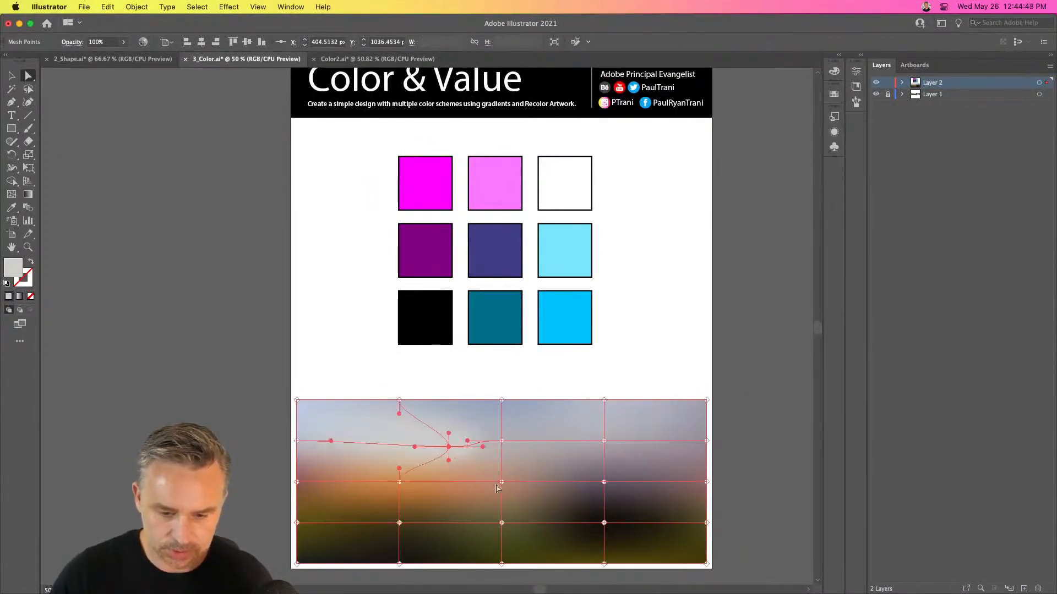
drag(497, 486, 534, 452)
drag(594, 521, 518, 477)
drag(604, 441, 642, 403)
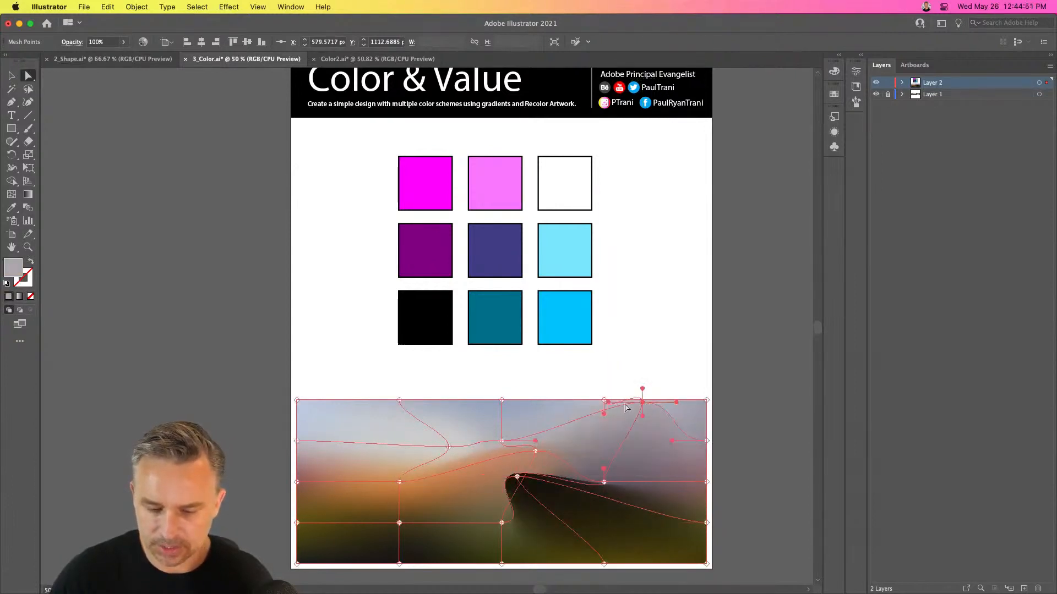
Undo the mesh point moves and the gradient mesh to restore the landscape photo
click(537, 382)
key(super+z)
key(super+z)
key(super+z)
key(super+z)
key(super+z)
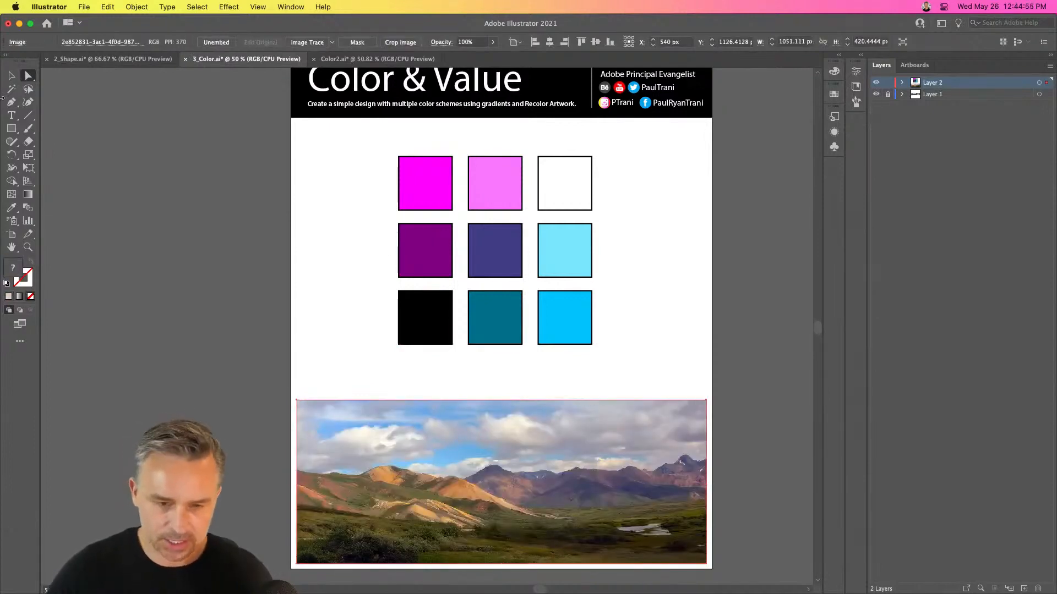
Select the nine colored squares above the landscape photo and delete them
click(11, 75)
drag(348, 149, 653, 345)
key(Delete)
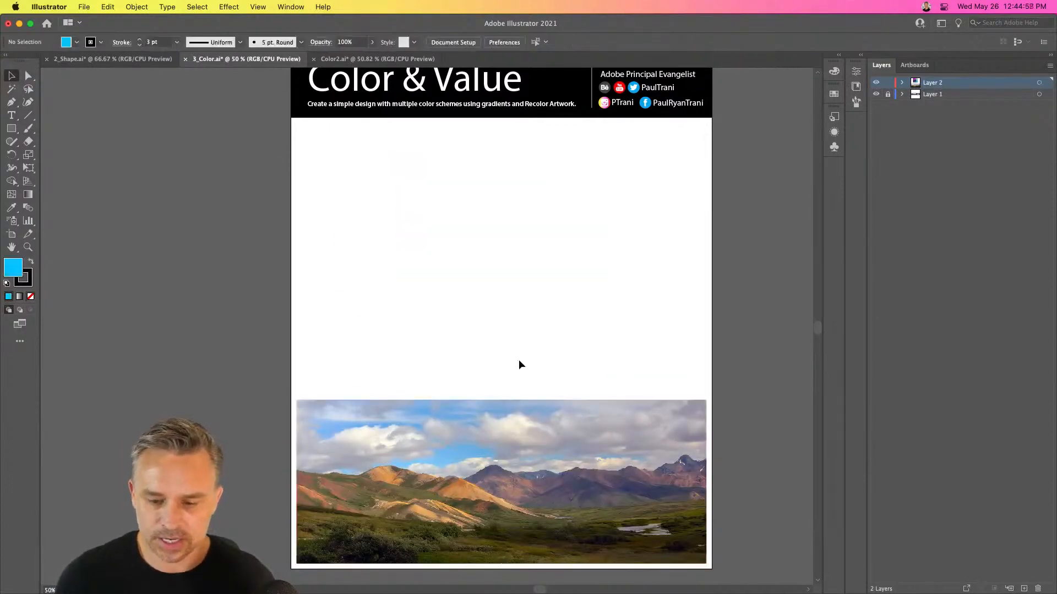
Create a 20 by 10 tile object mosaic from the landscape photo and stretch it upward to about 1128 px high
click(463, 432)
click(136, 7)
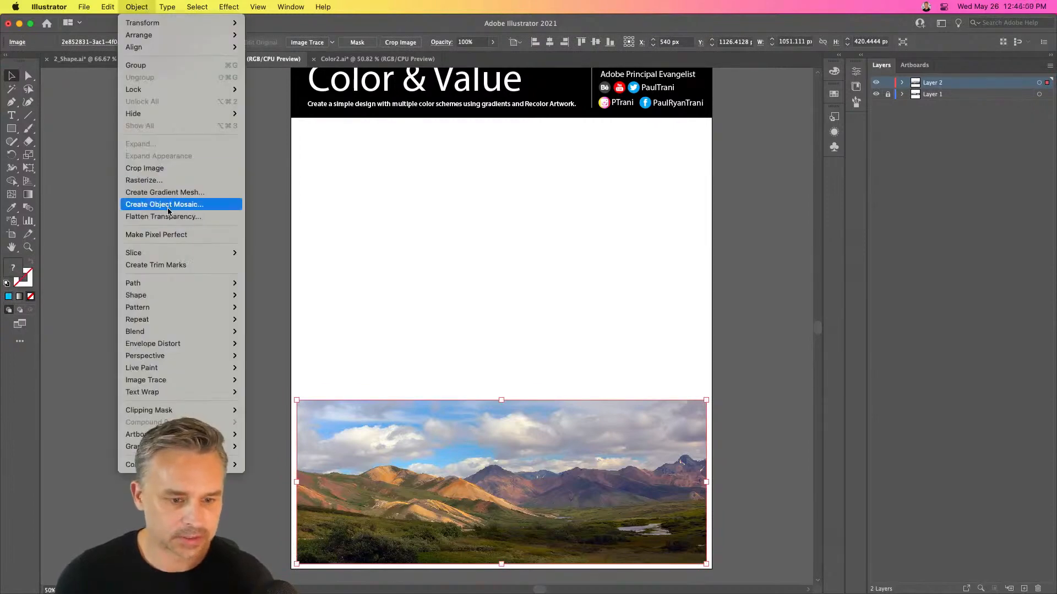
click(168, 205)
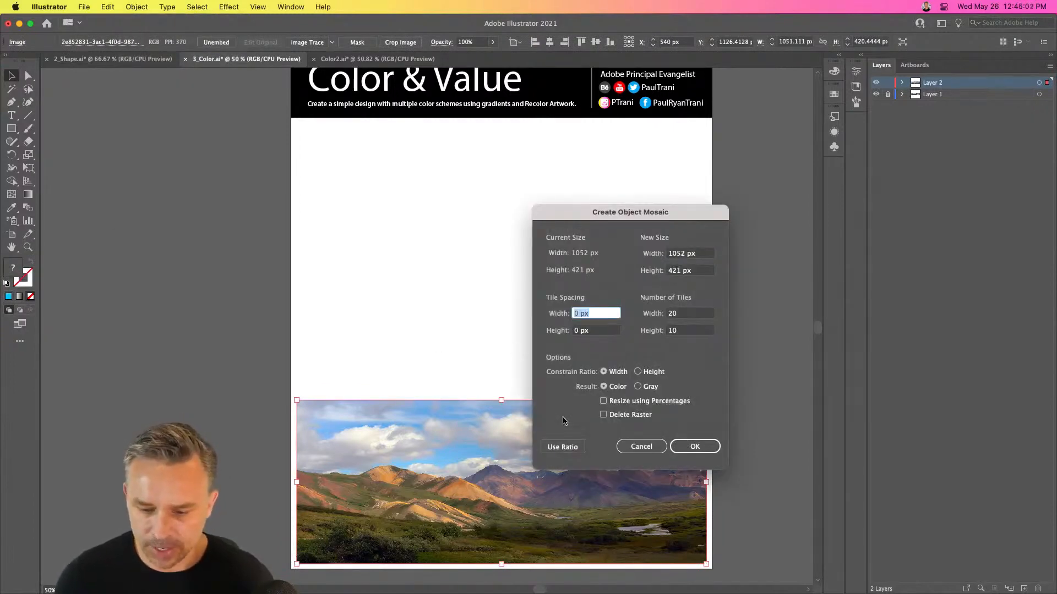
click(694, 446)
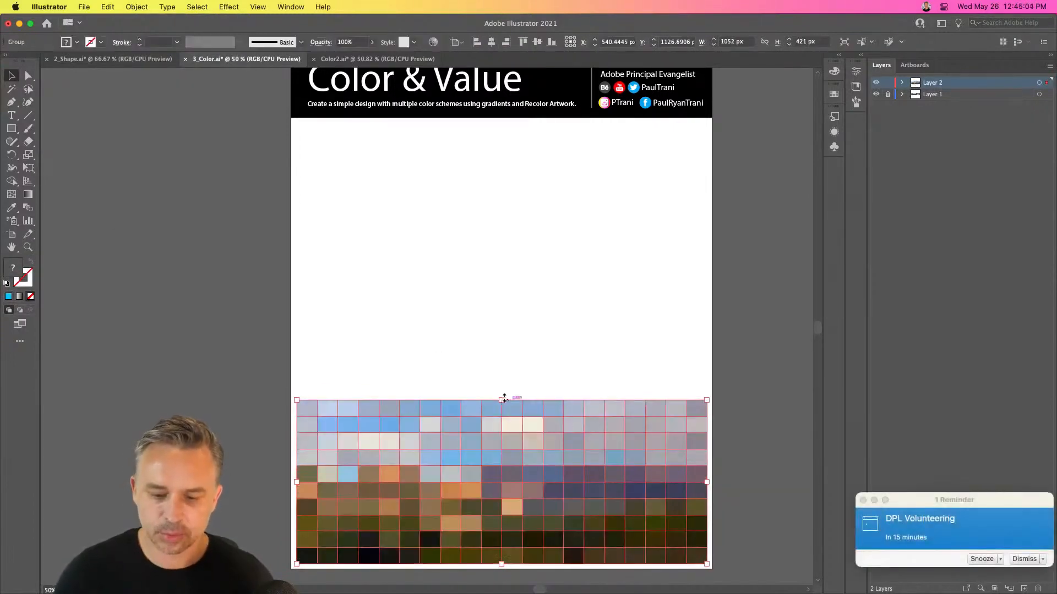
click(863, 500)
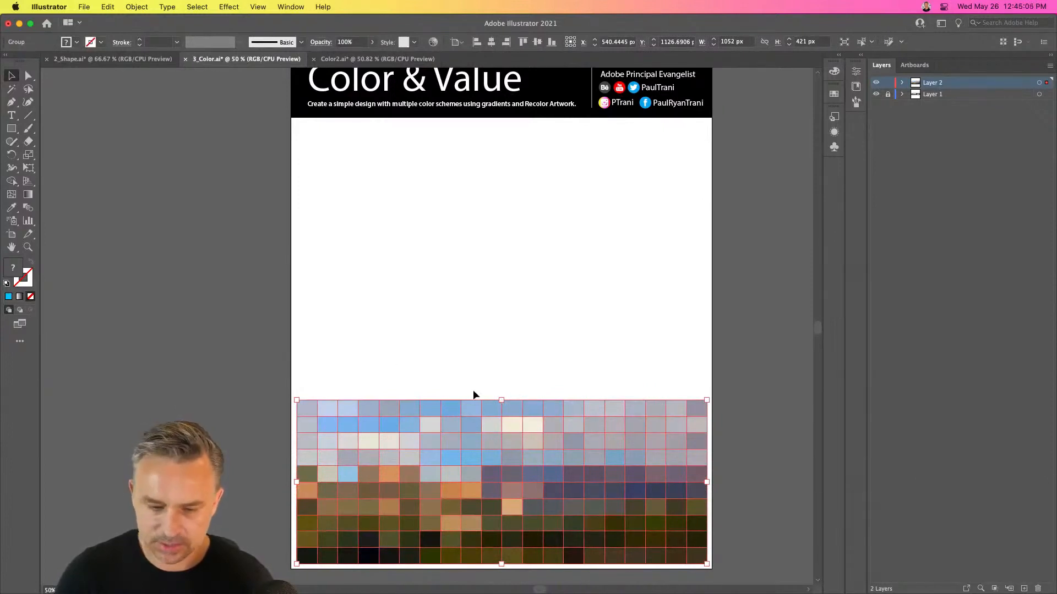
drag(501, 400, 488, 124)
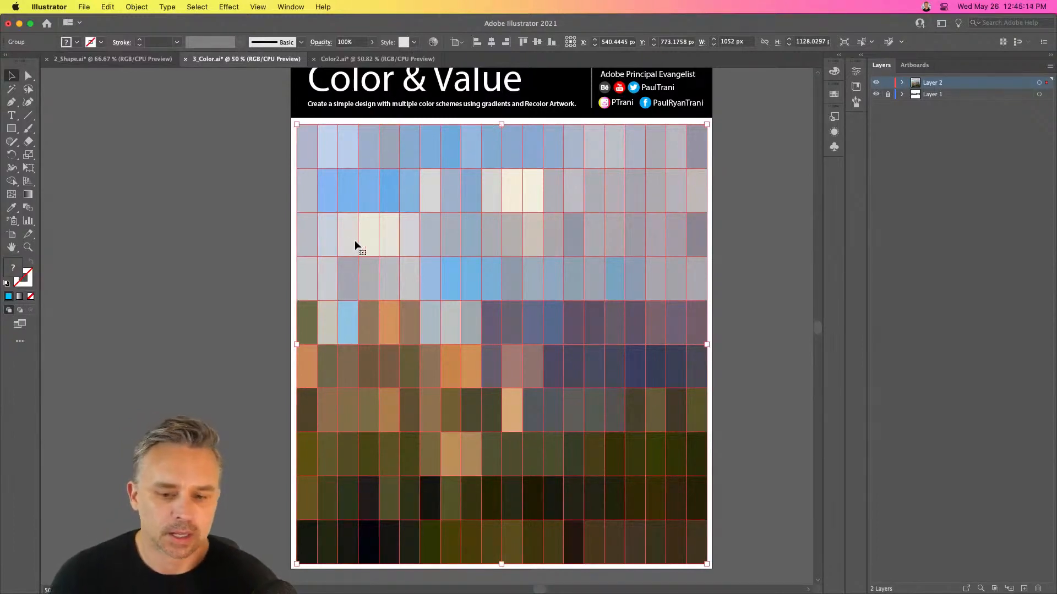
Display the Color panel over the mosaic and expand its options to show the RGB sliders
click(283, 5)
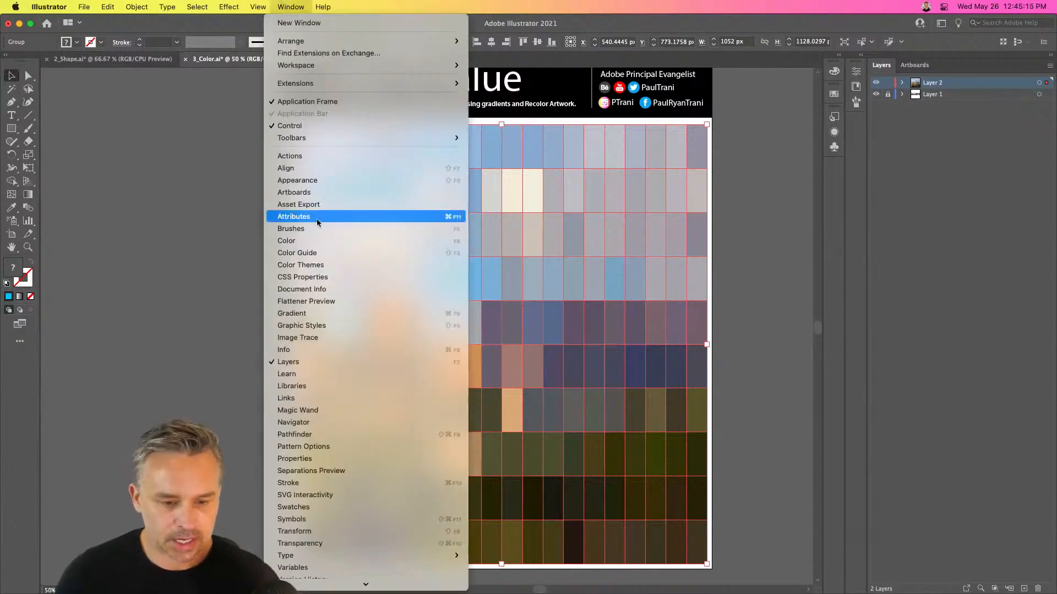
click(316, 241)
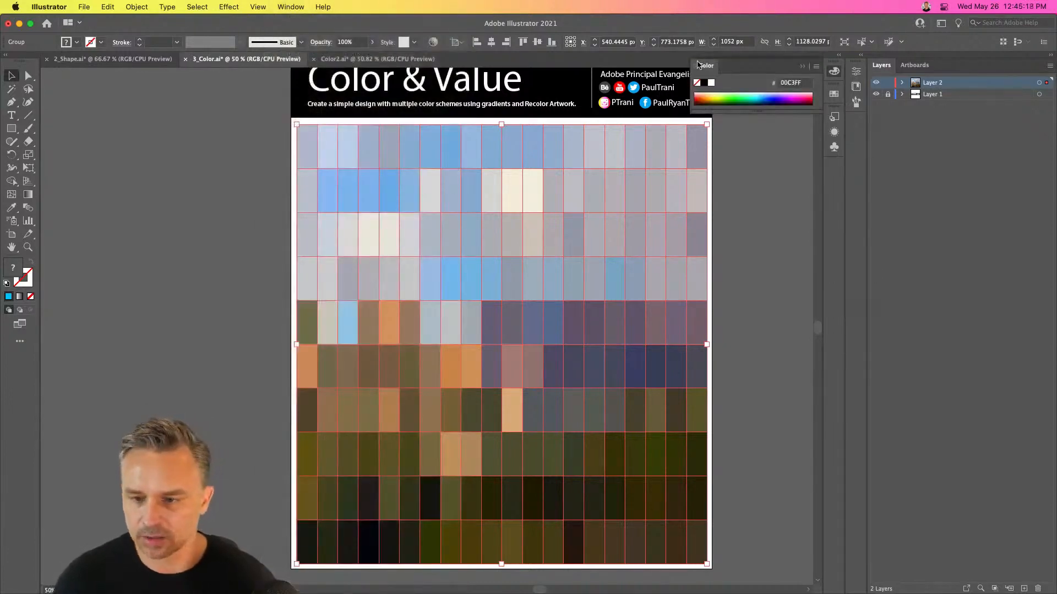
drag(724, 81, 563, 164)
click(654, 158)
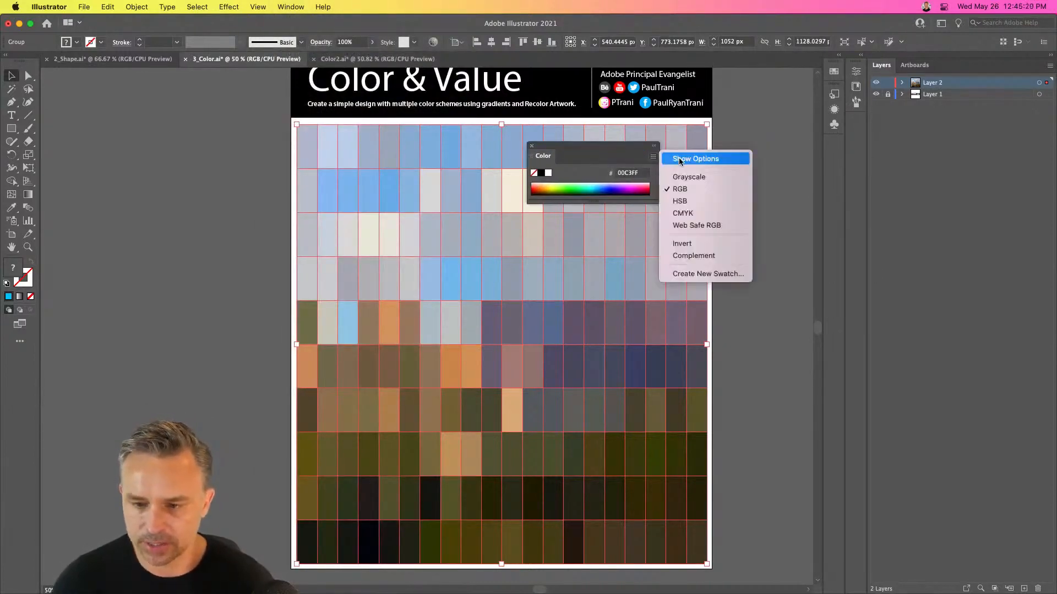
click(678, 157)
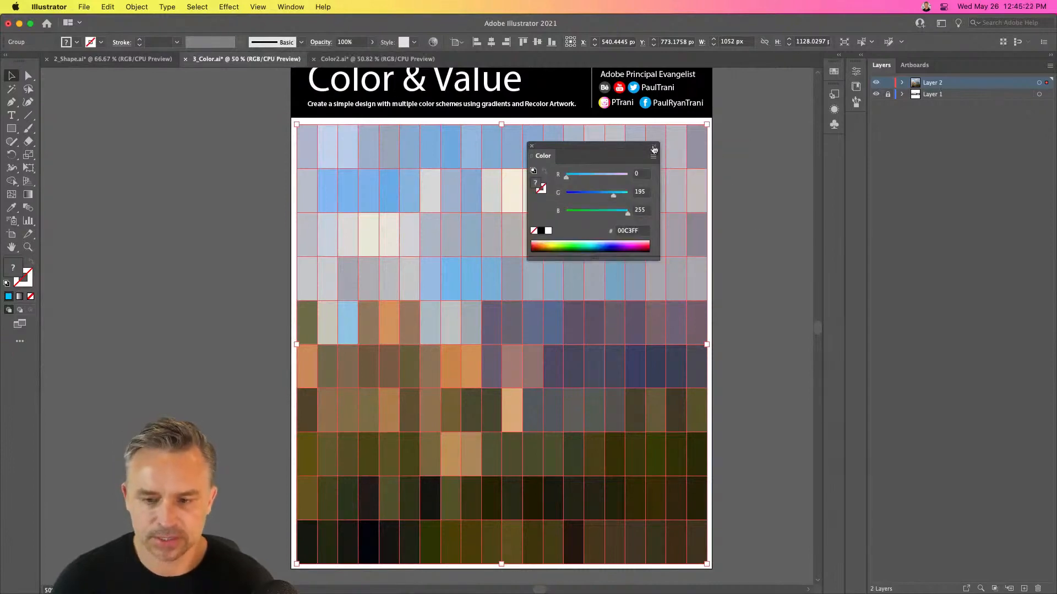
Display the Color Guide, place it below the Color panel and make it slightly taller
click(288, 6)
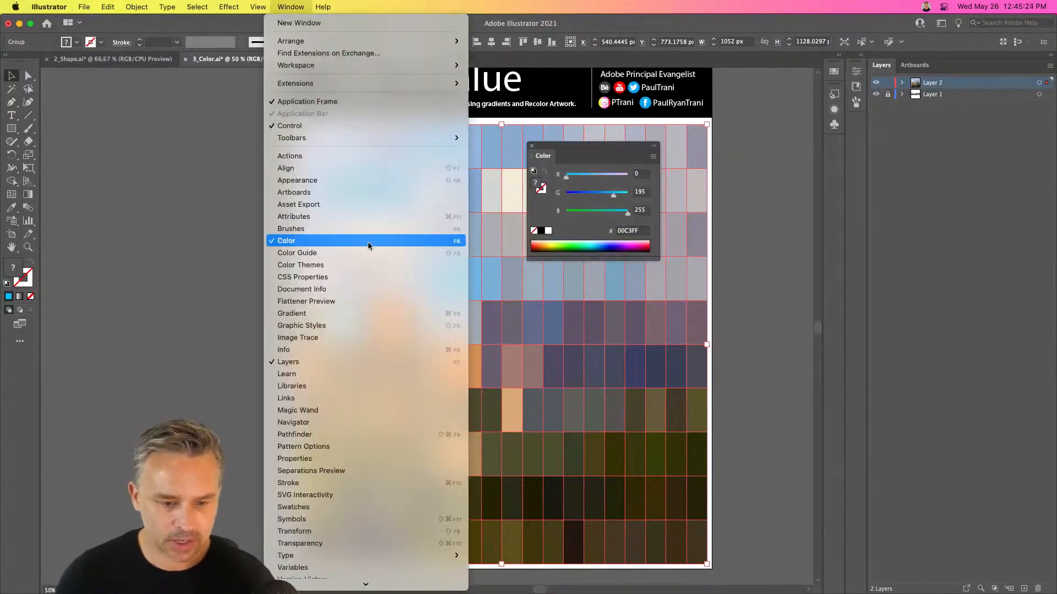
click(361, 256)
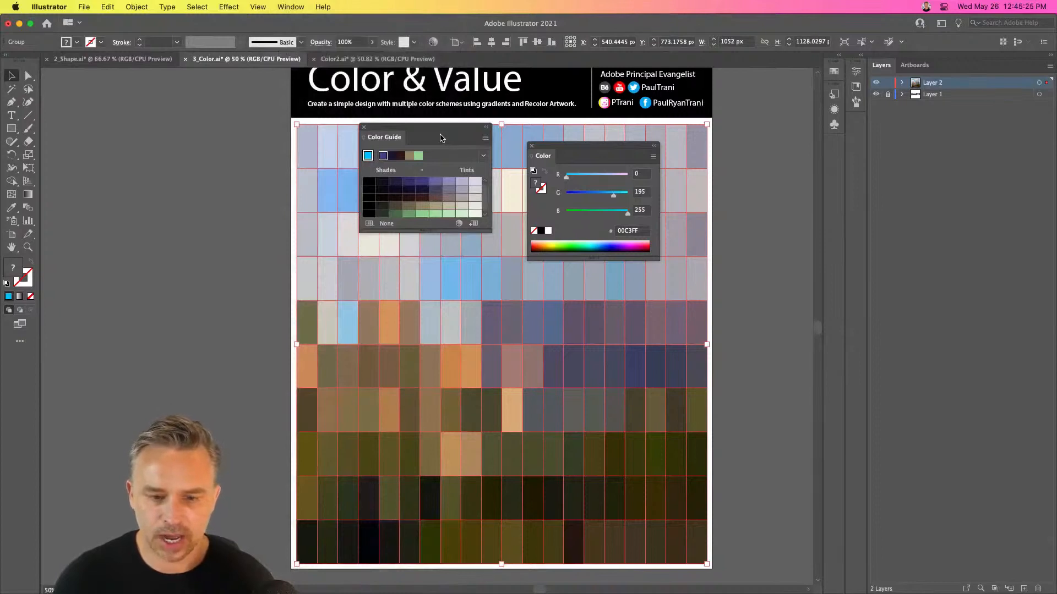
drag(440, 137, 663, 289)
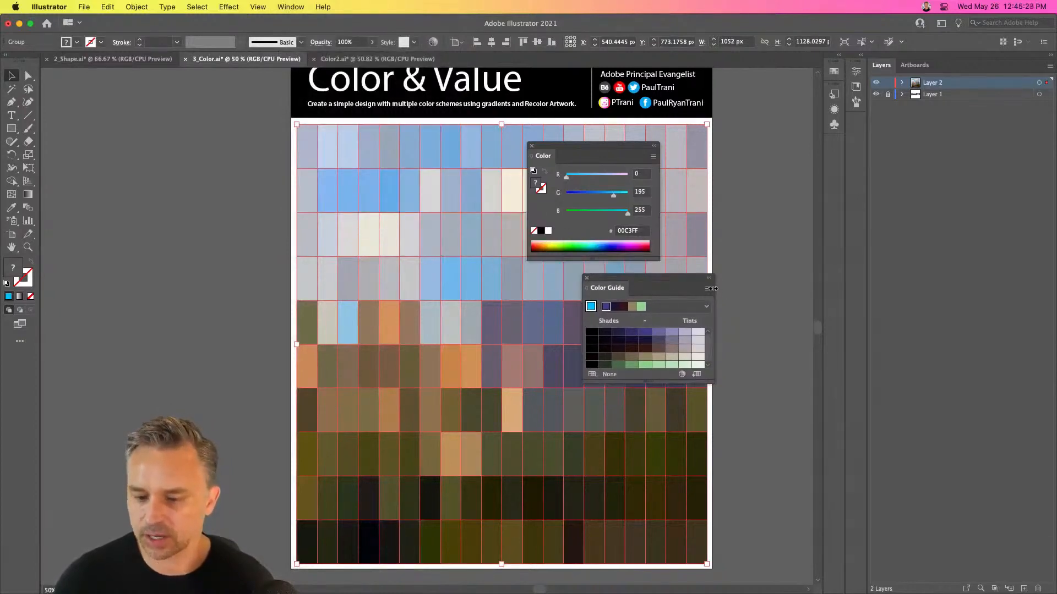
click(709, 288)
click(749, 291)
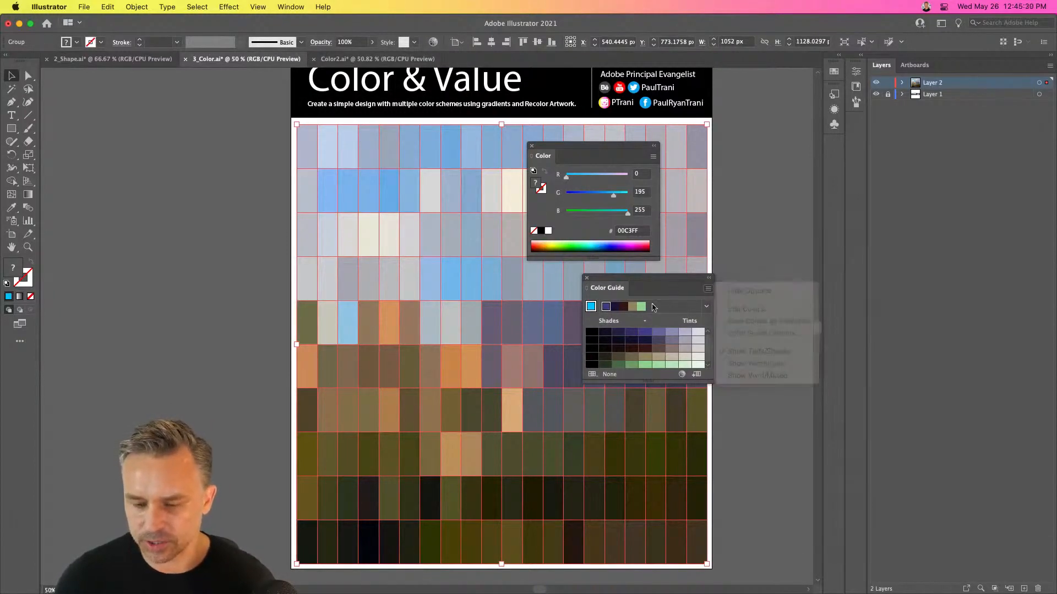
drag(638, 382, 651, 414)
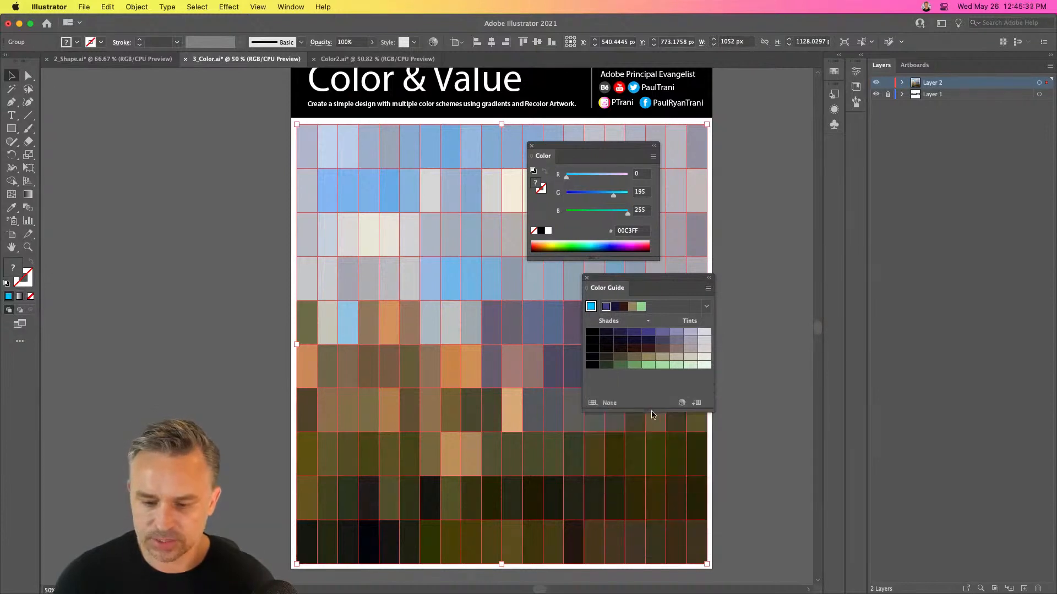
click(593, 405)
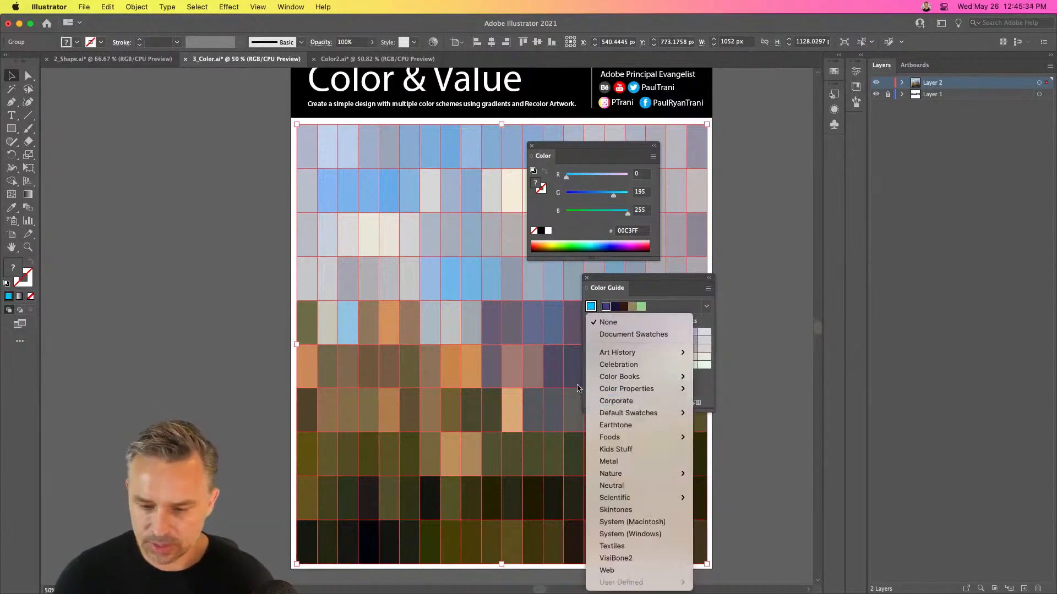
click(650, 277)
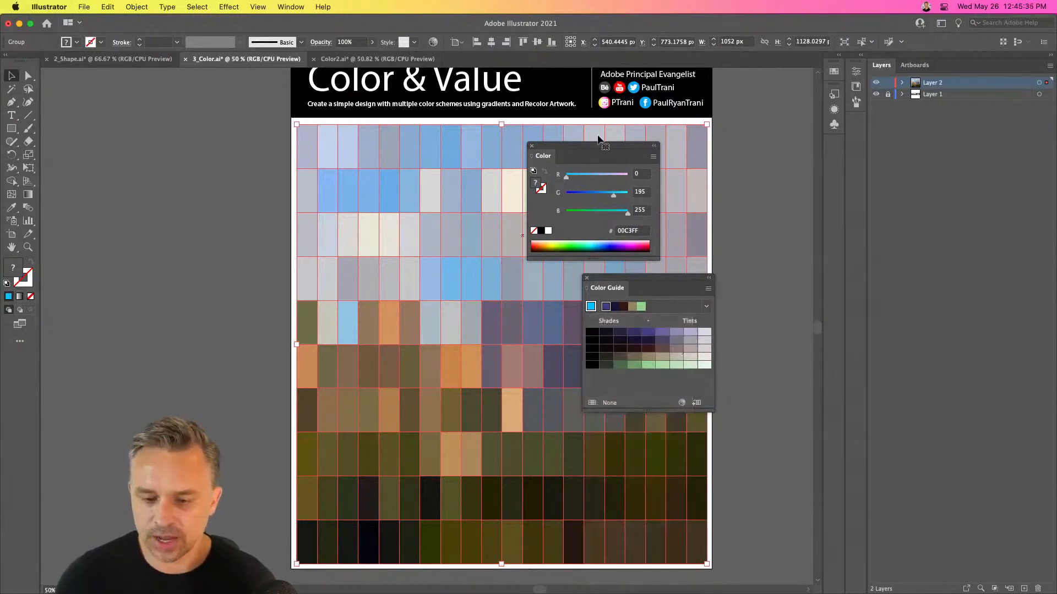
click(654, 158)
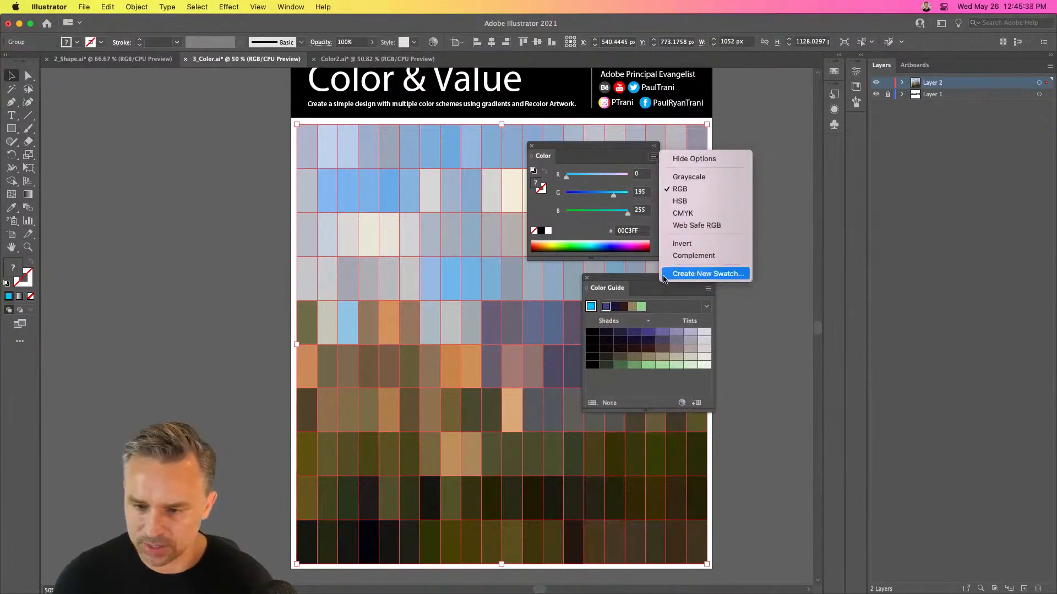
click(661, 319)
Place the Color Guide beside the Color panel and limit its colors to the Art & Illustration swatch library
drag(655, 279, 736, 135)
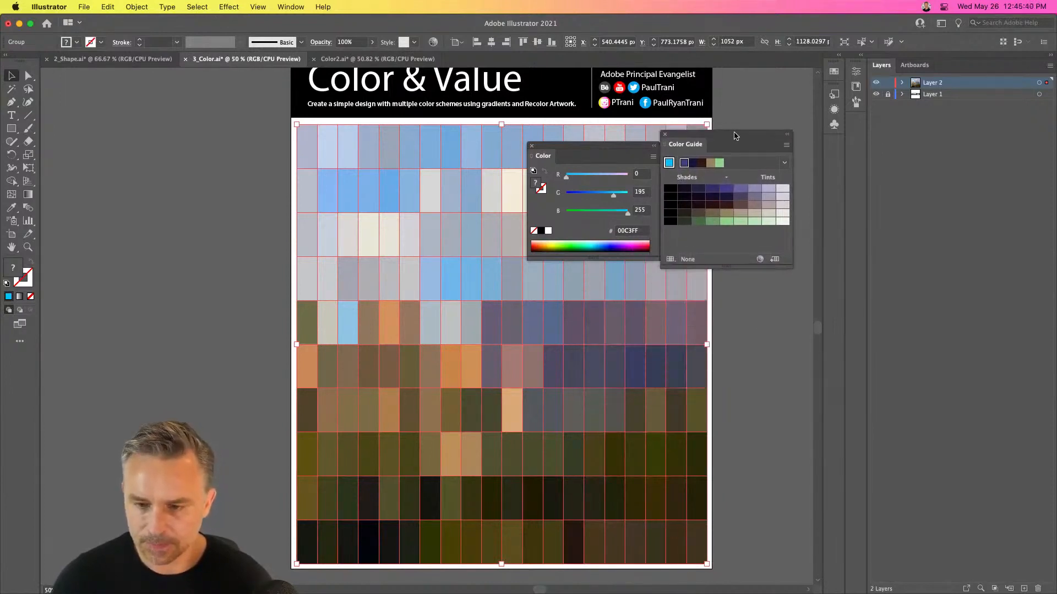
click(671, 259)
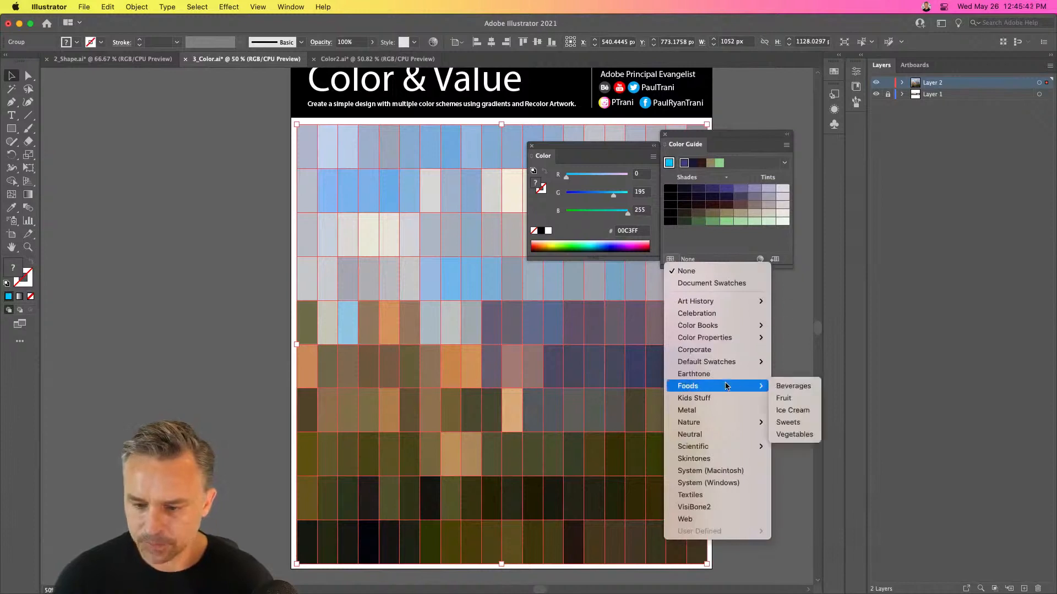
mouse_move(732, 361)
click(809, 361)
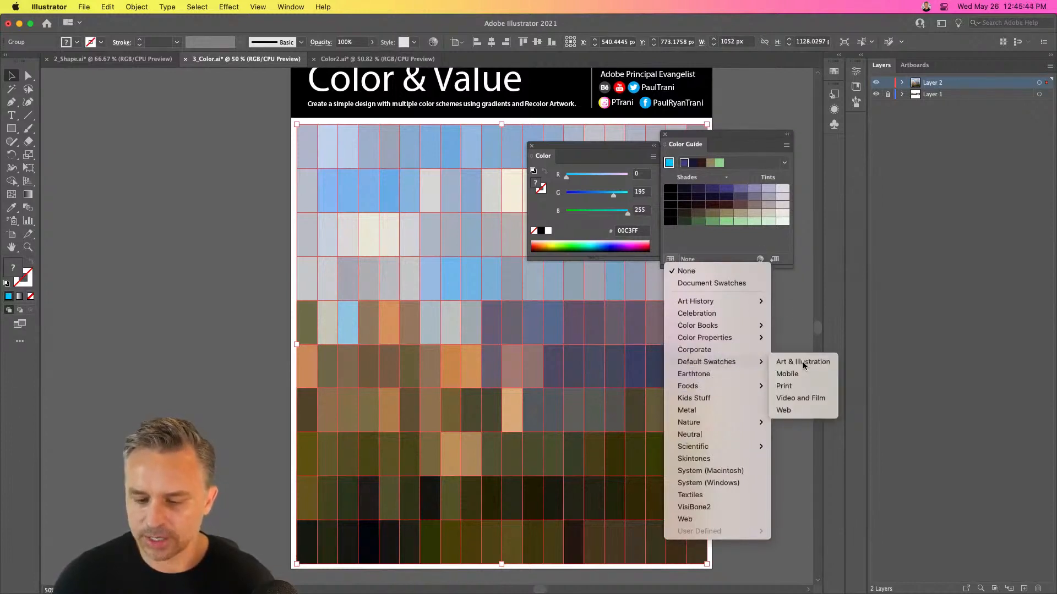
drag(702, 266, 702, 278)
Display Adobe Color Themes on one side of the mosaic and move the Color Guide and Color panels to the other side
click(291, 7)
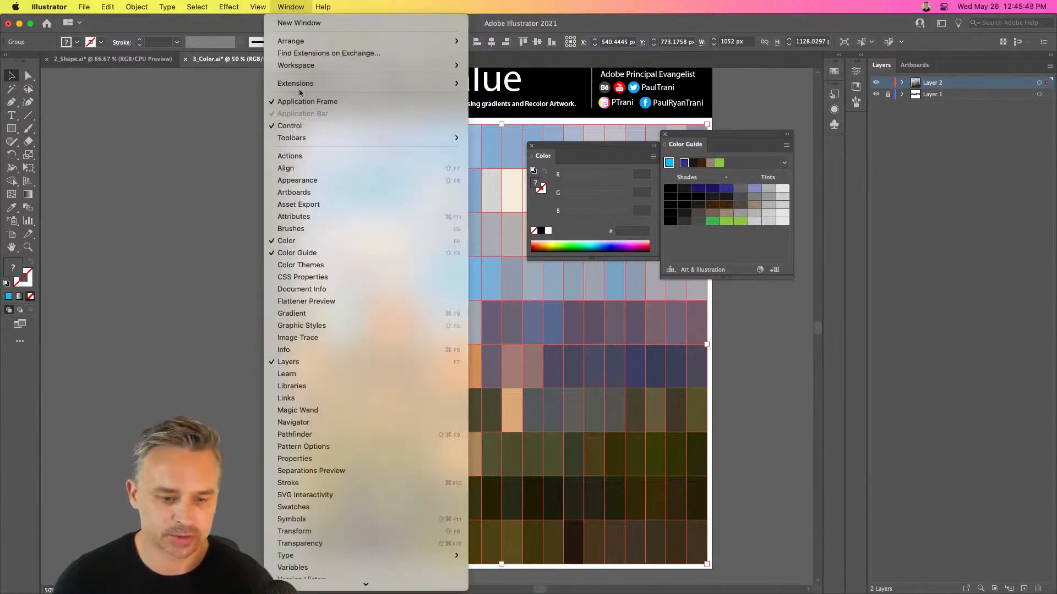
click(319, 265)
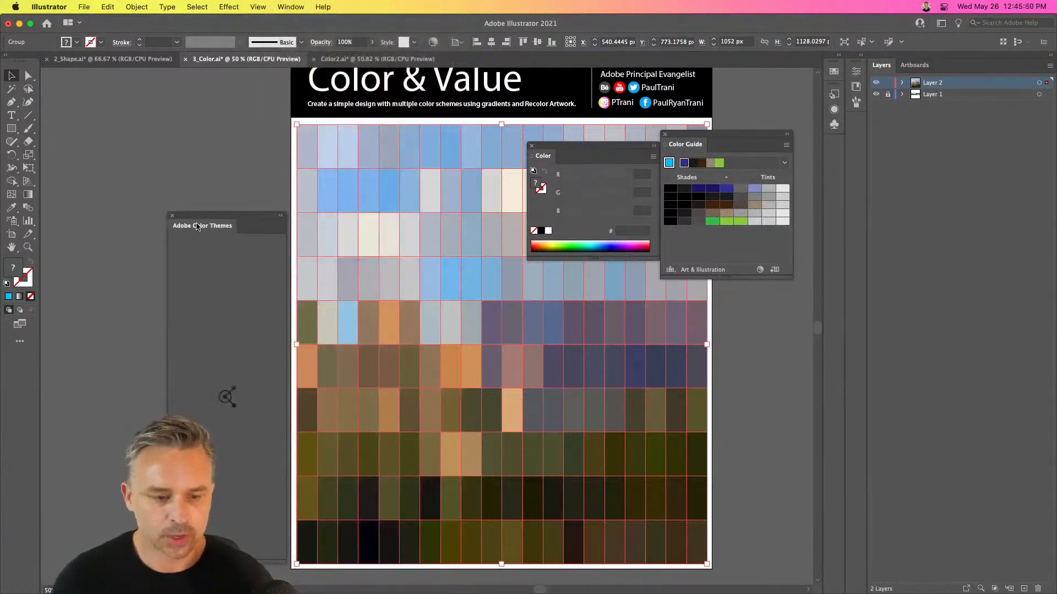
drag(197, 227, 732, 202)
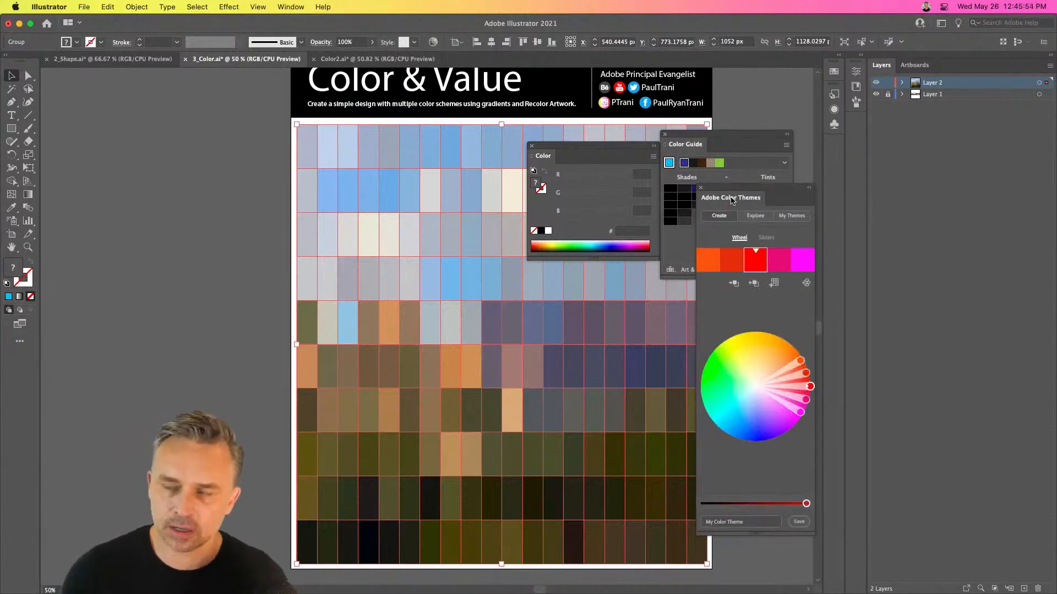
drag(681, 136, 150, 154)
drag(548, 158, 146, 323)
drag(725, 189, 727, 123)
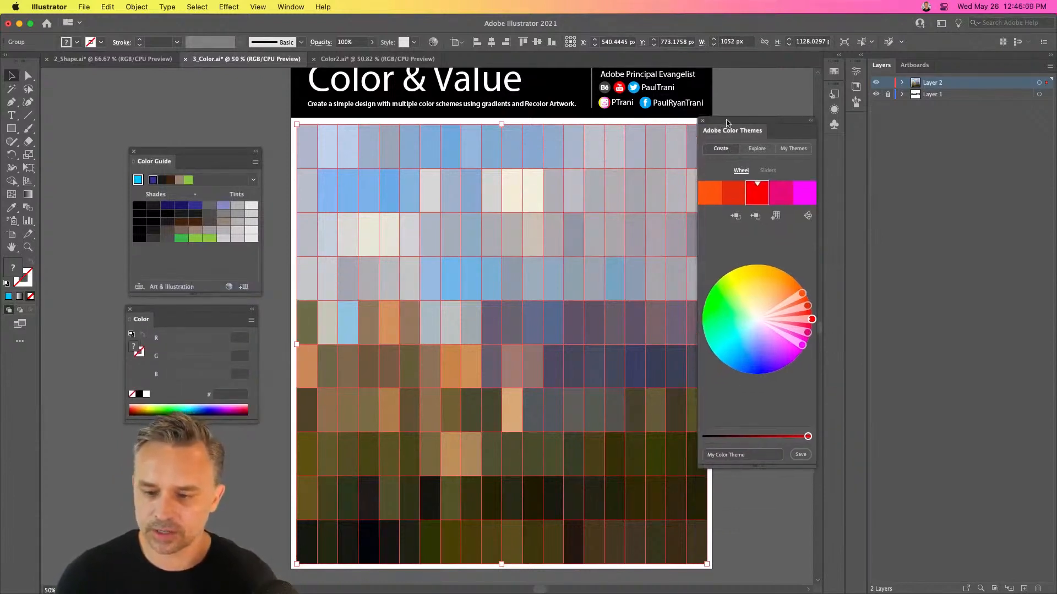
Spread the color theme from yellow through red to blue on the wheel and try to save it to an existing library
drag(802, 340, 747, 371)
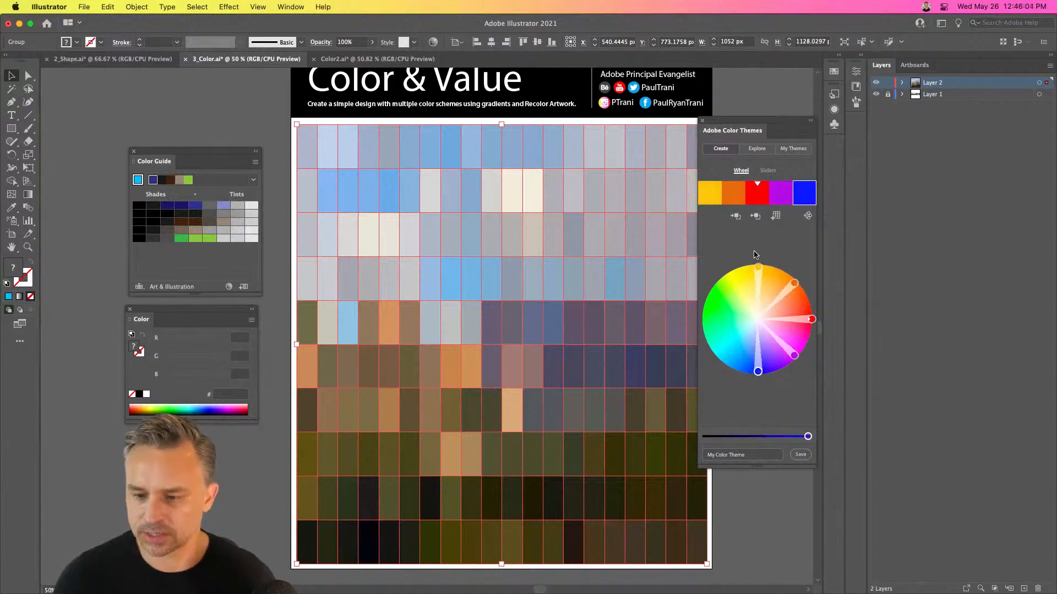
click(801, 455)
click(789, 256)
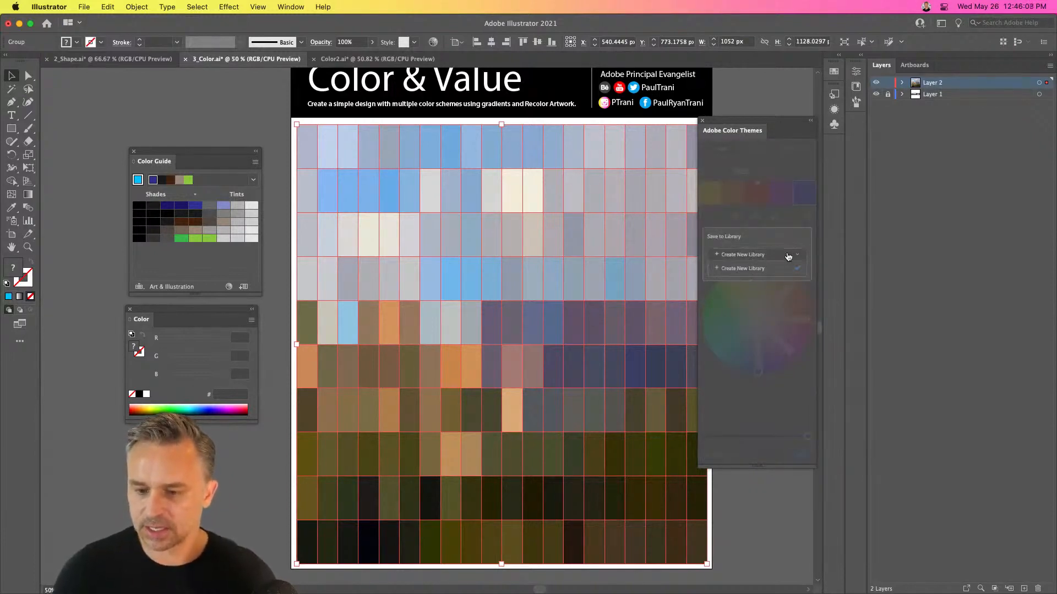
click(739, 298)
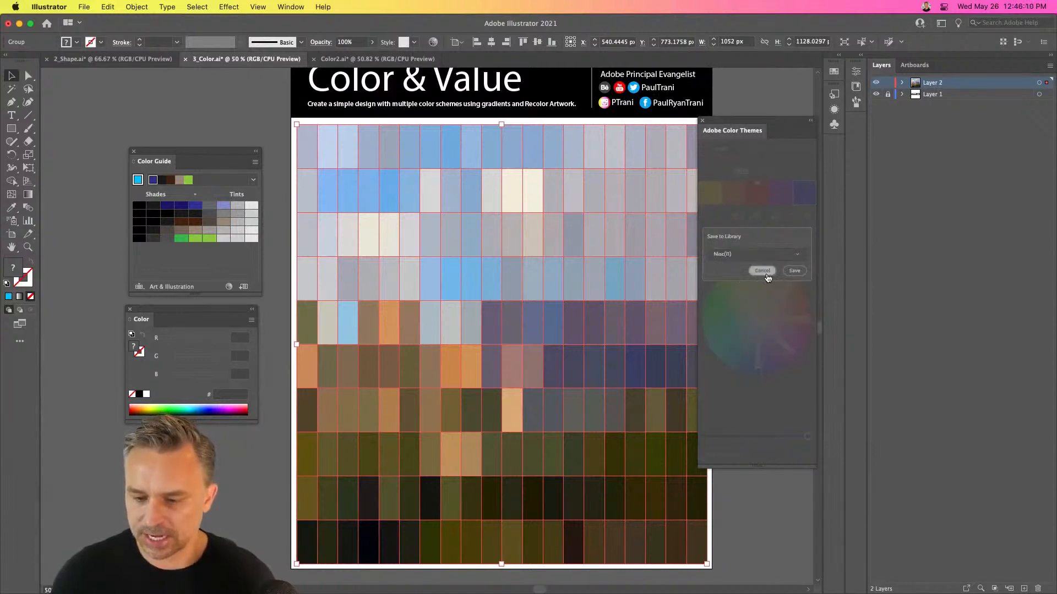
click(791, 273)
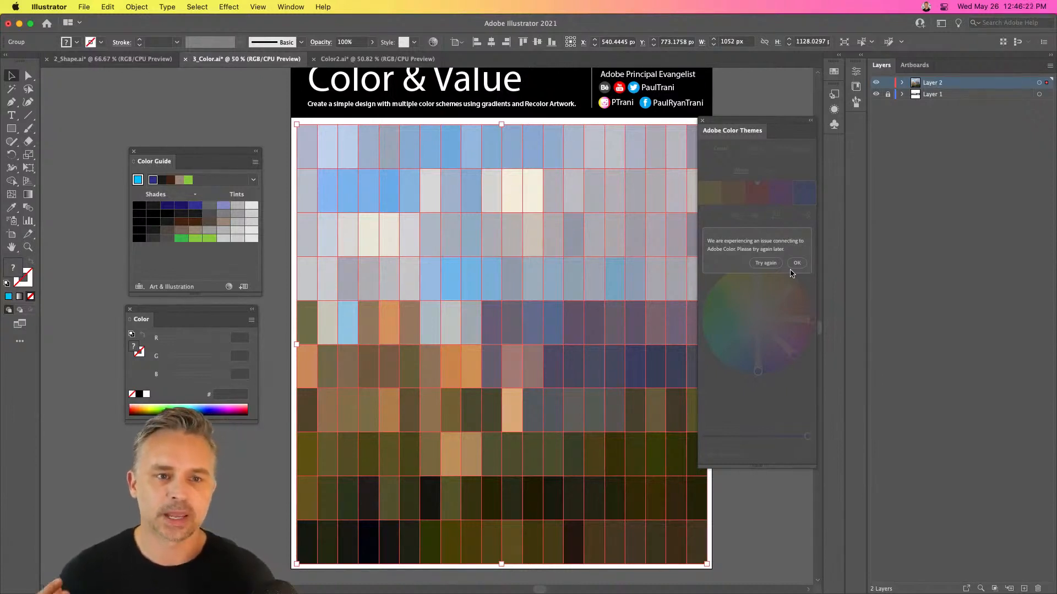
Restore the mosaic's height to 421 px and dismiss the connection message in Adobe Color Themes
drag(501, 124, 488, 203)
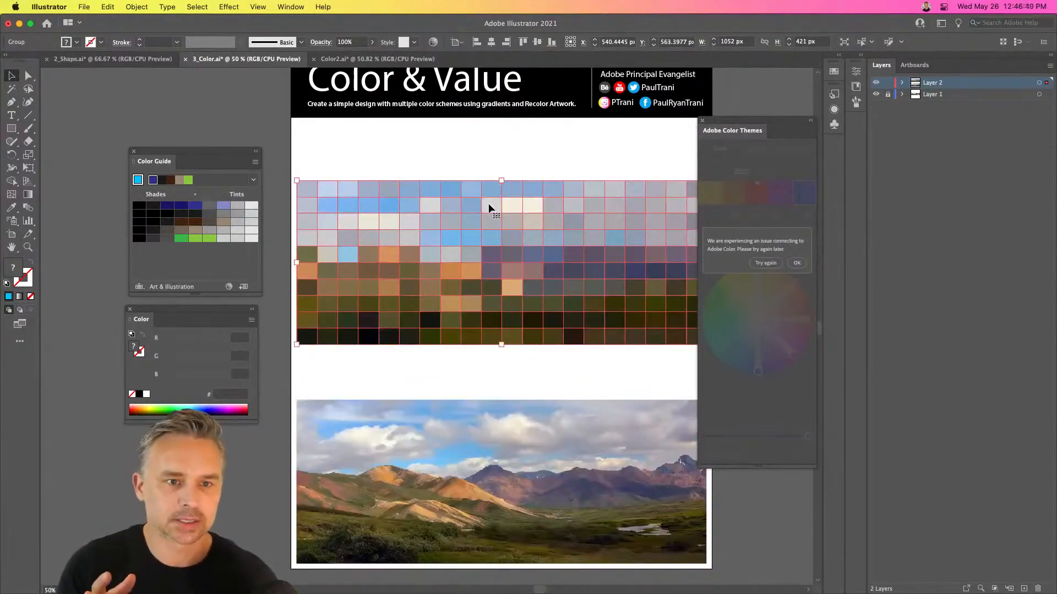
click(291, 6)
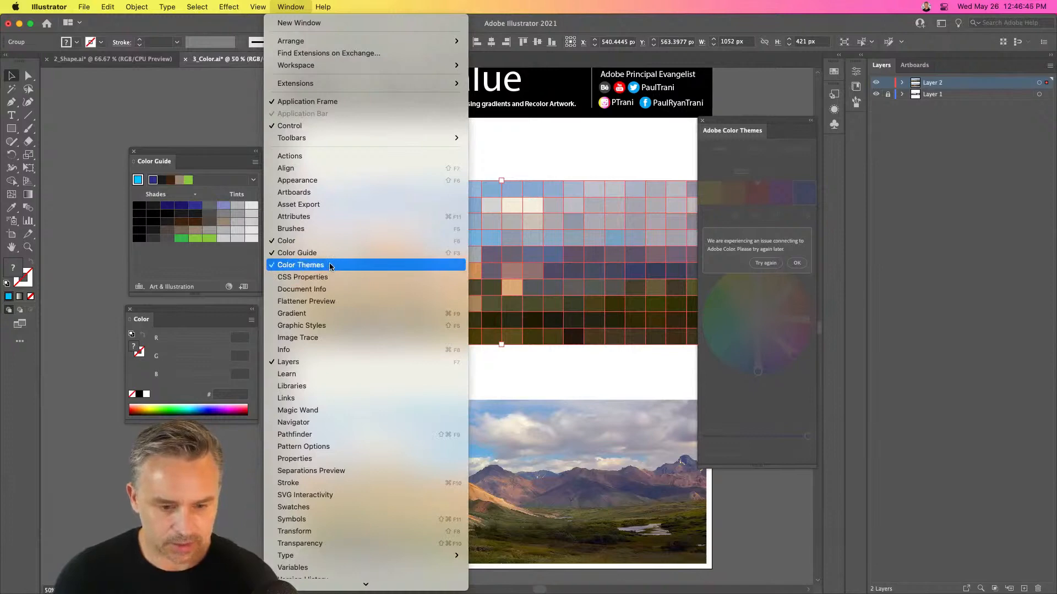
click(730, 248)
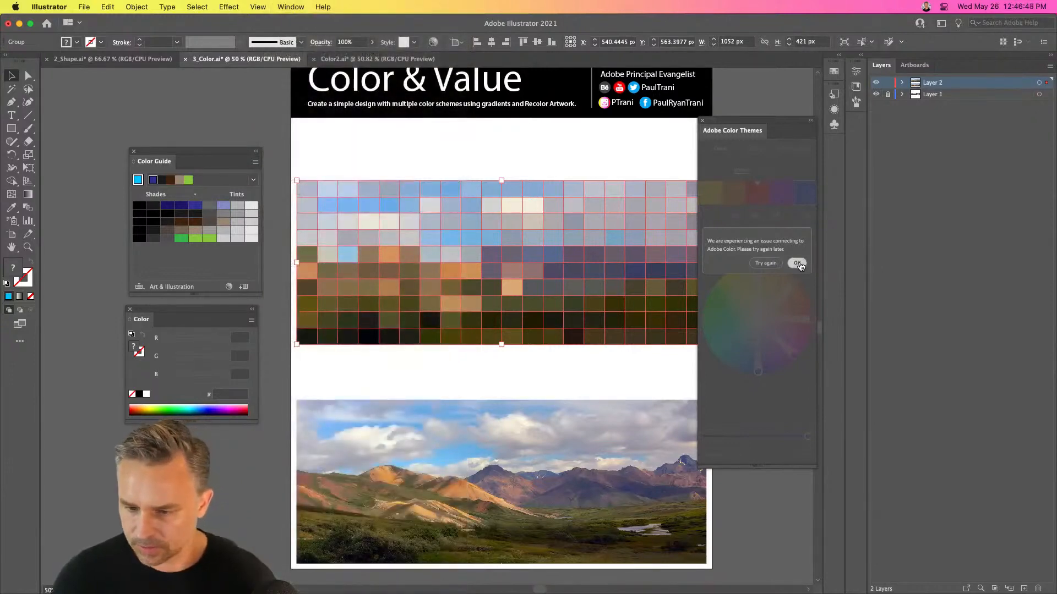
click(797, 263)
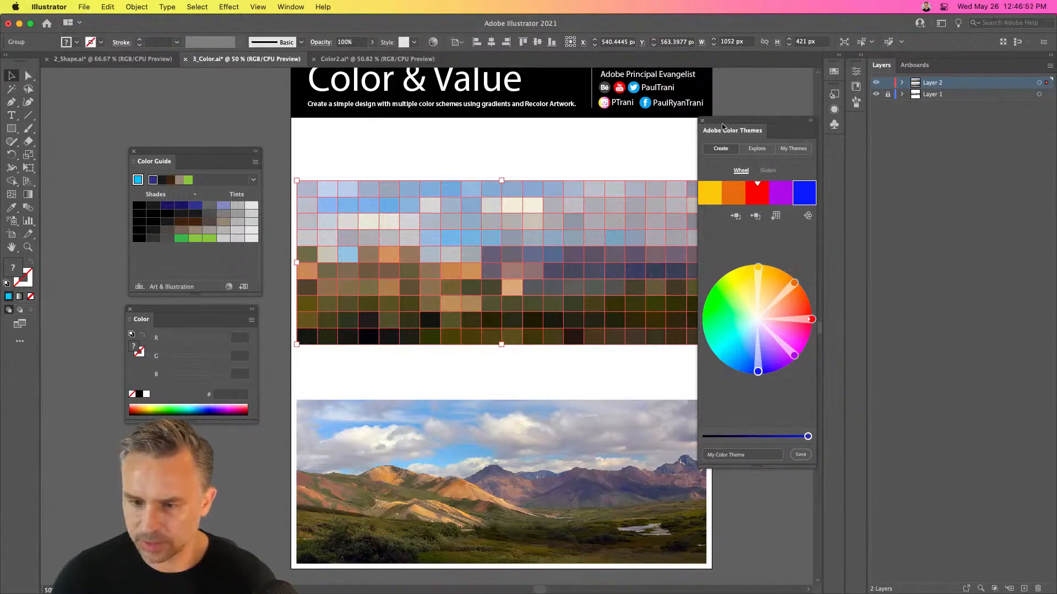
Shift Adobe Color Themes over the artwork, display the Swatches and examine the options for opening and saving swatch libraries
drag(729, 130, 624, 97)
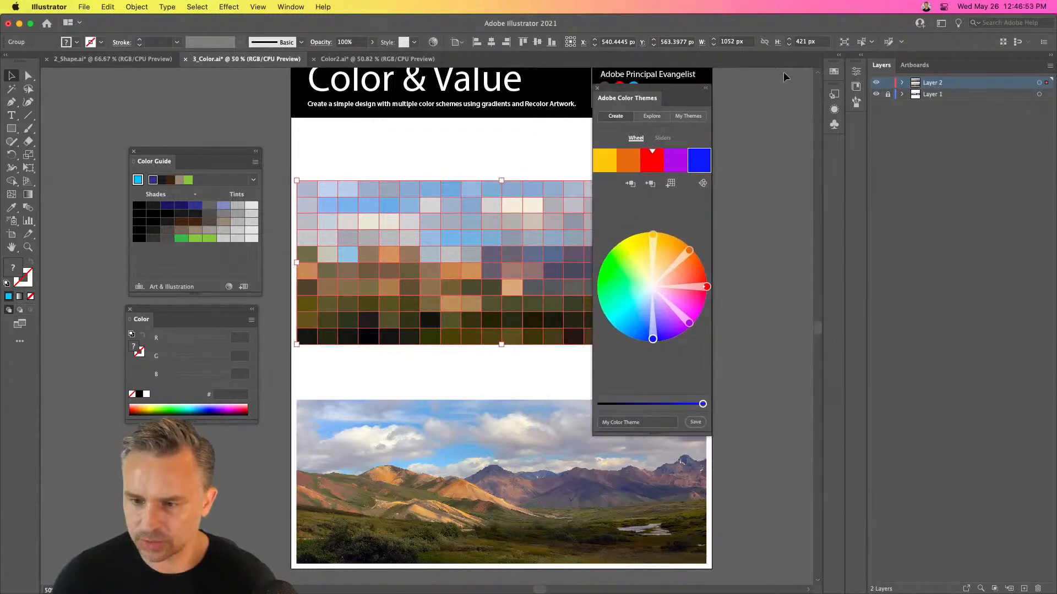
click(839, 55)
click(837, 66)
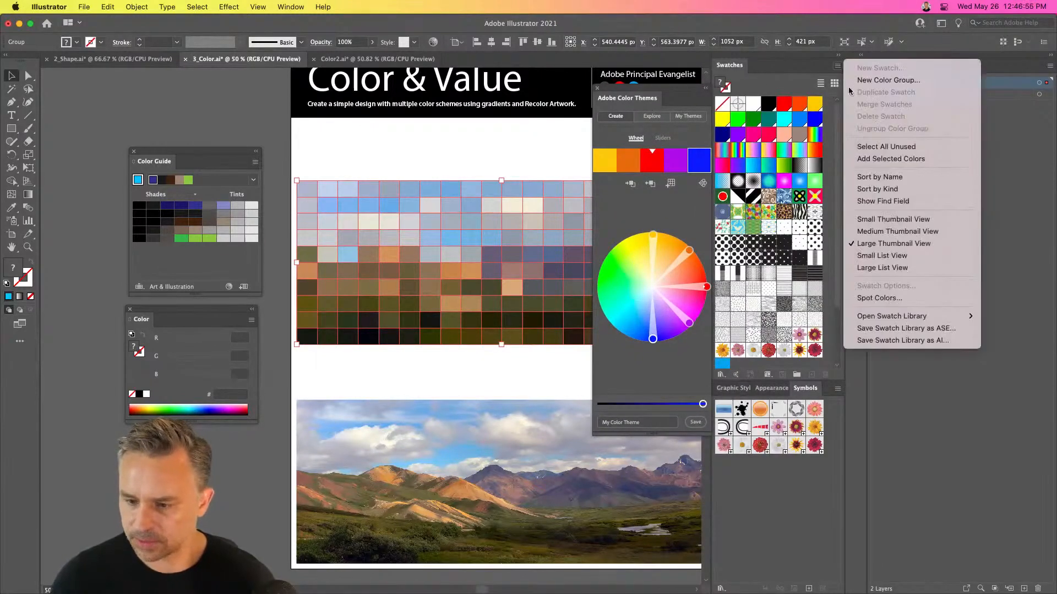
mouse_move(909, 317)
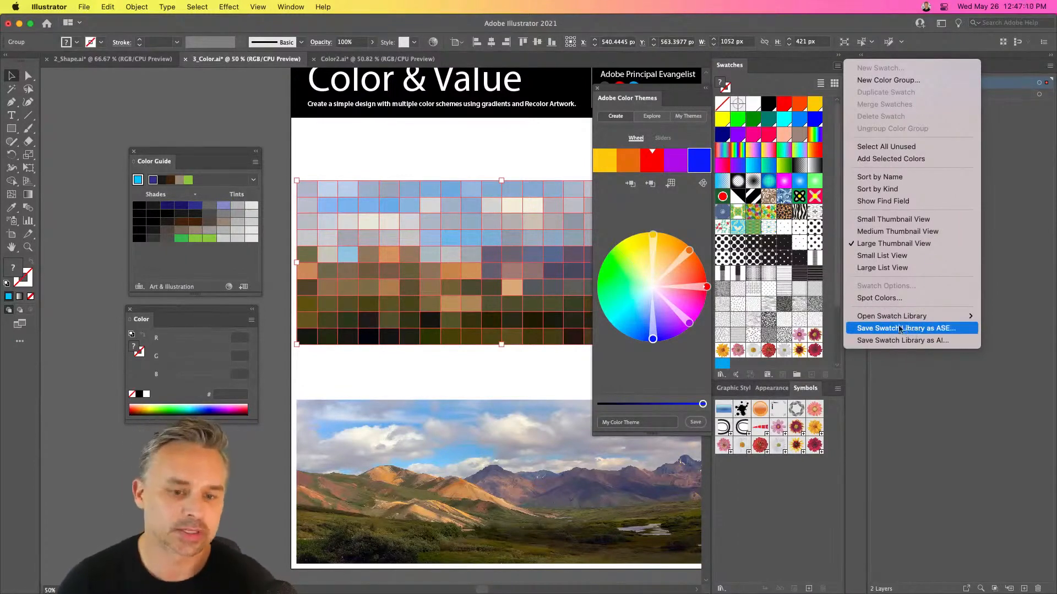
click(348, 143)
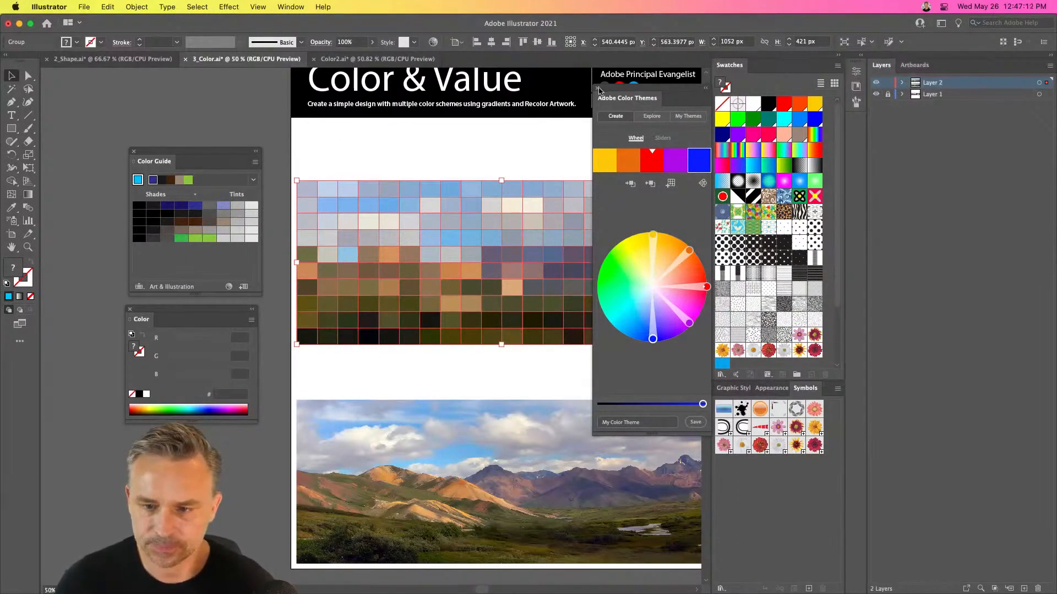
Close Adobe Color Themes and the Color Guide, and move the remaining Color panel up into the freed space
click(598, 89)
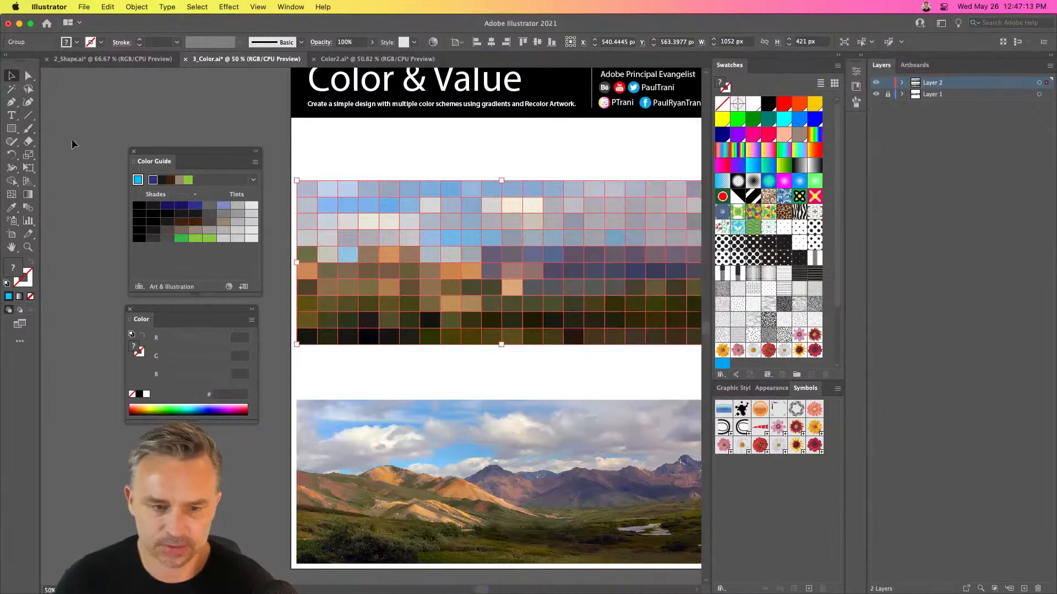
click(134, 152)
drag(128, 312, 105, 223)
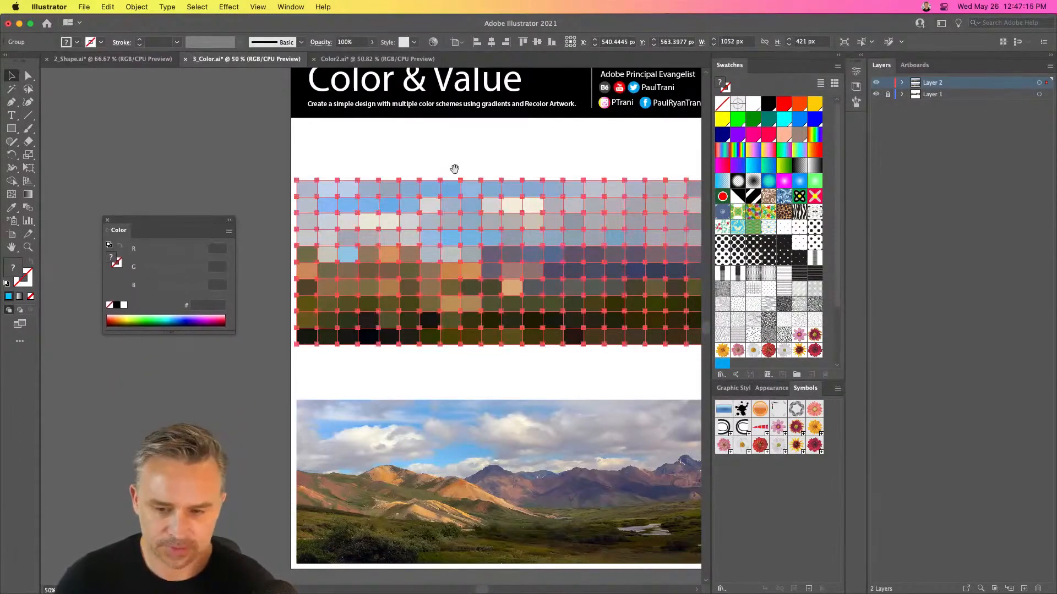
Place the mosaic back over the landscape photo and move the Color panel up beside the blank part of the artboard
scroll(467, 203, up, 2)
drag(479, 247, 477, 463)
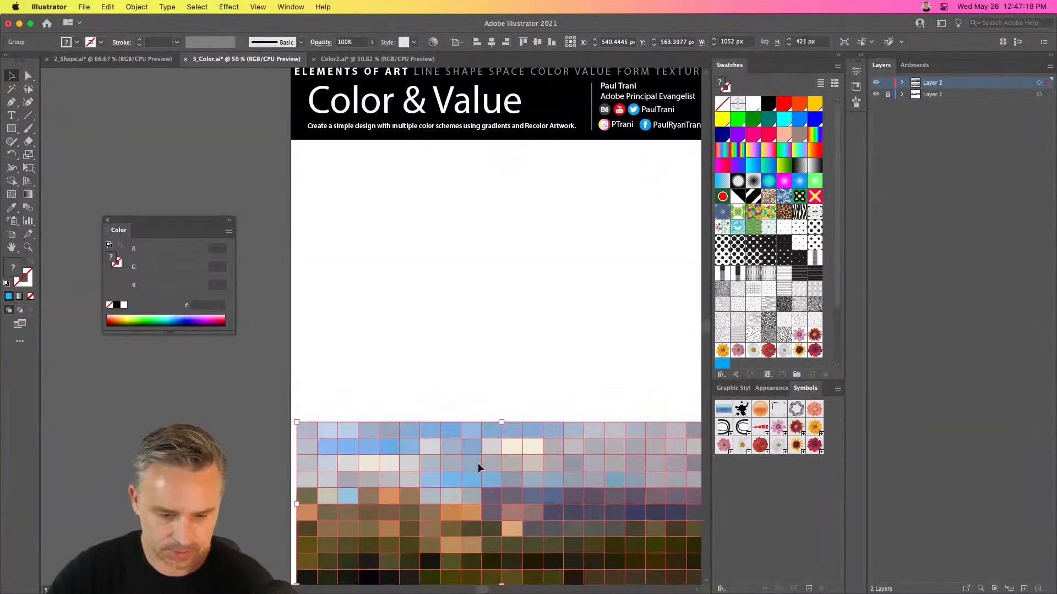
click(14, 131)
scroll(575, 279, right, 3)
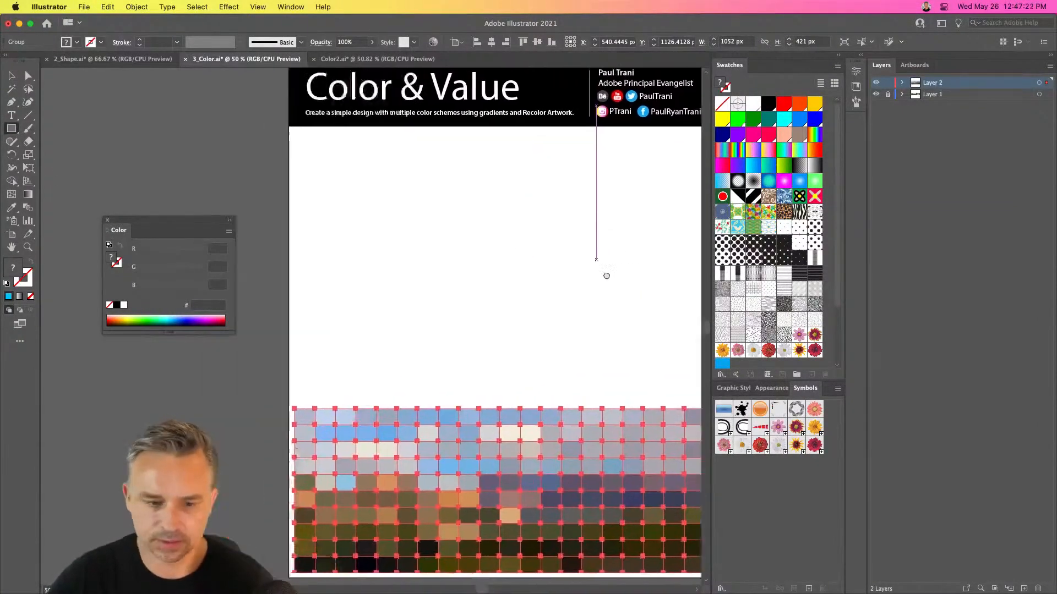
scroll(550, 272, left, 2)
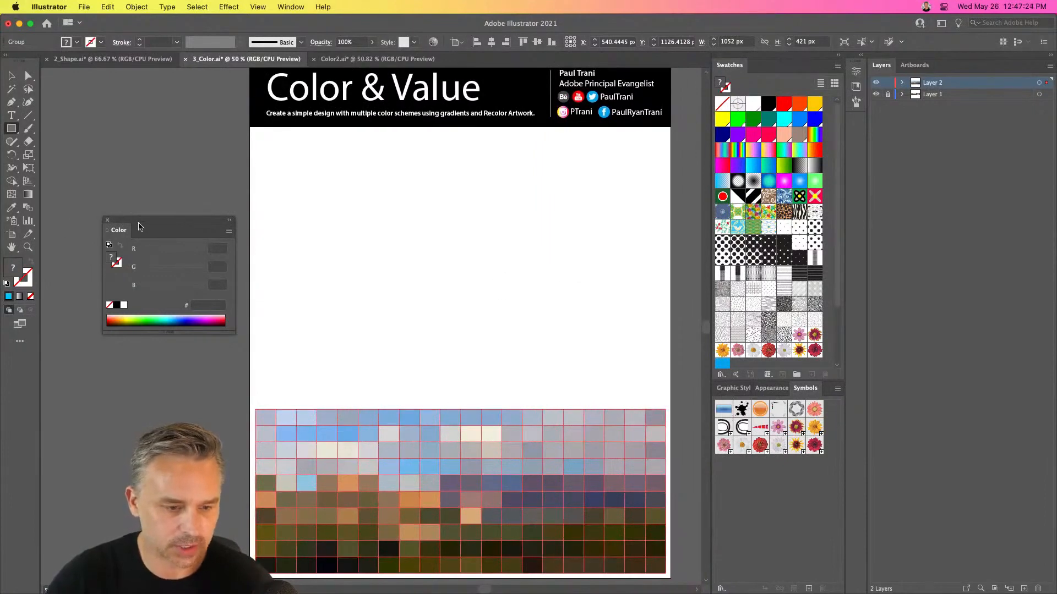
drag(138, 226, 98, 131)
key(v)
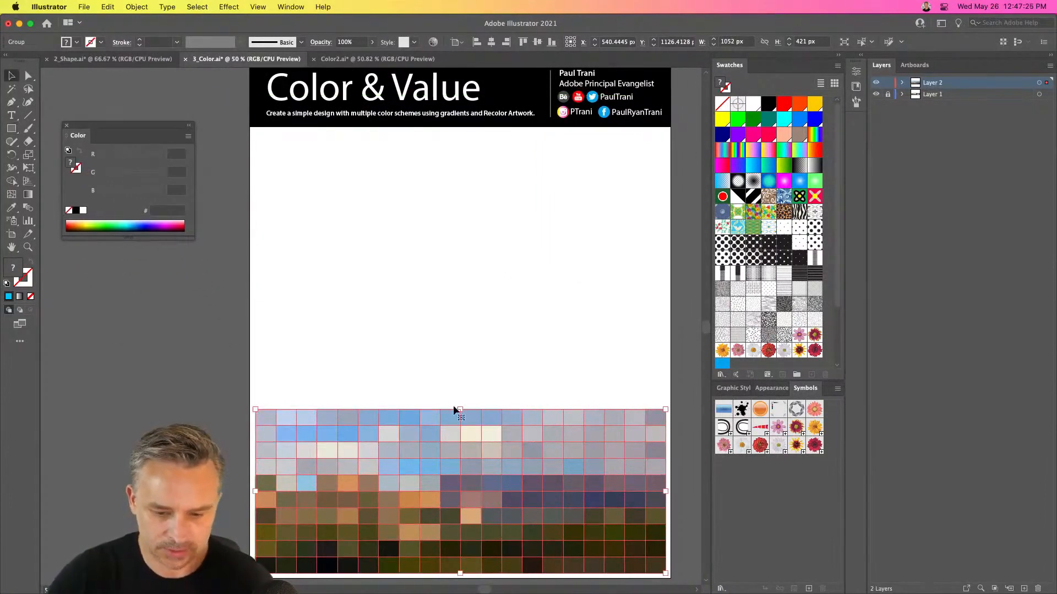
Undo the existing mosaic and create a new object mosaic from the photo, 10 tiles wide and 5 tiles high
key(super+z)
key(super+z)
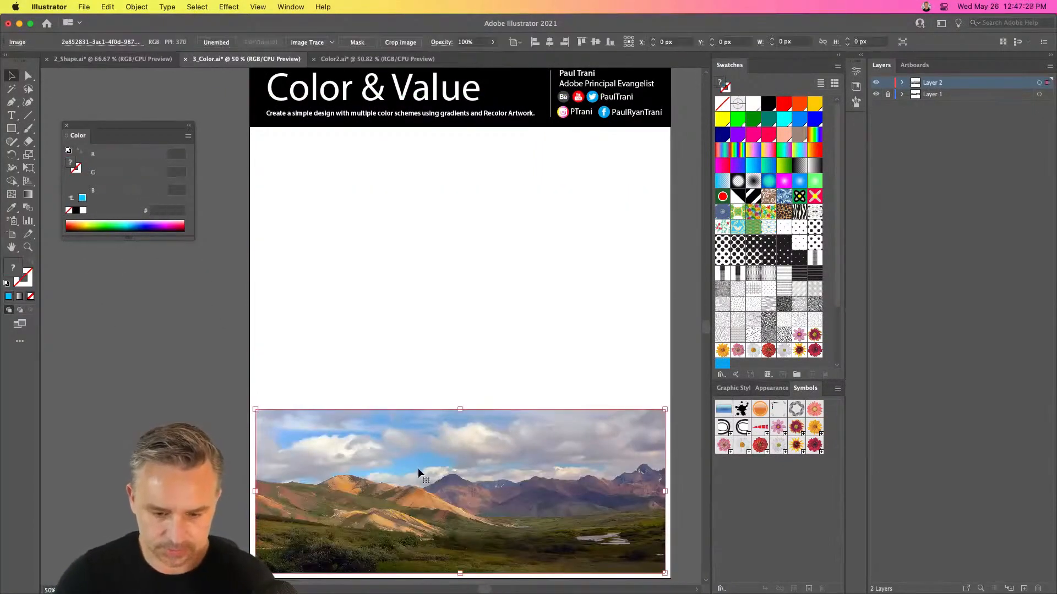
click(135, 7)
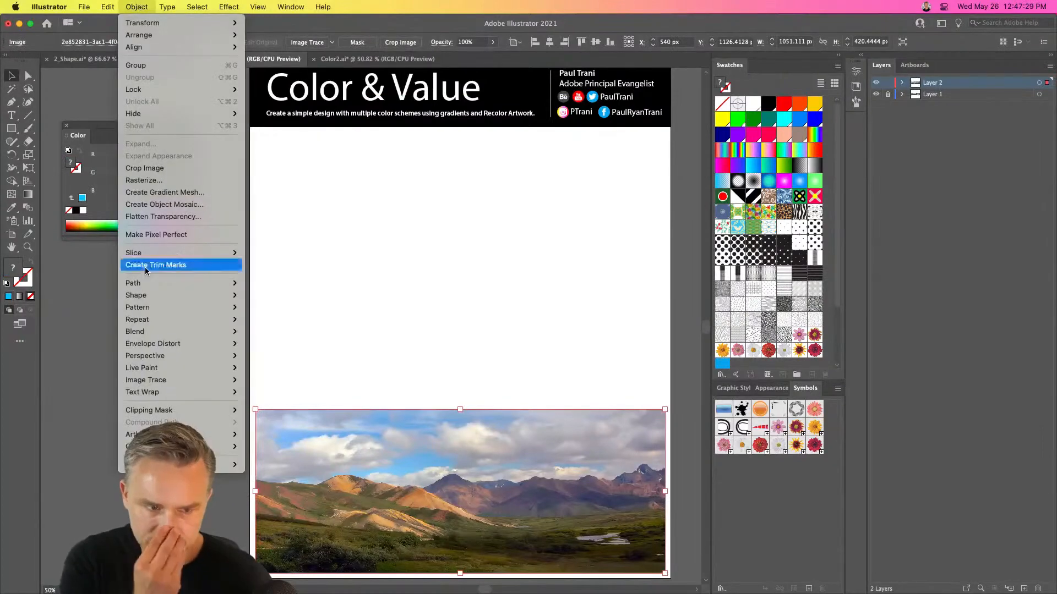
click(141, 205)
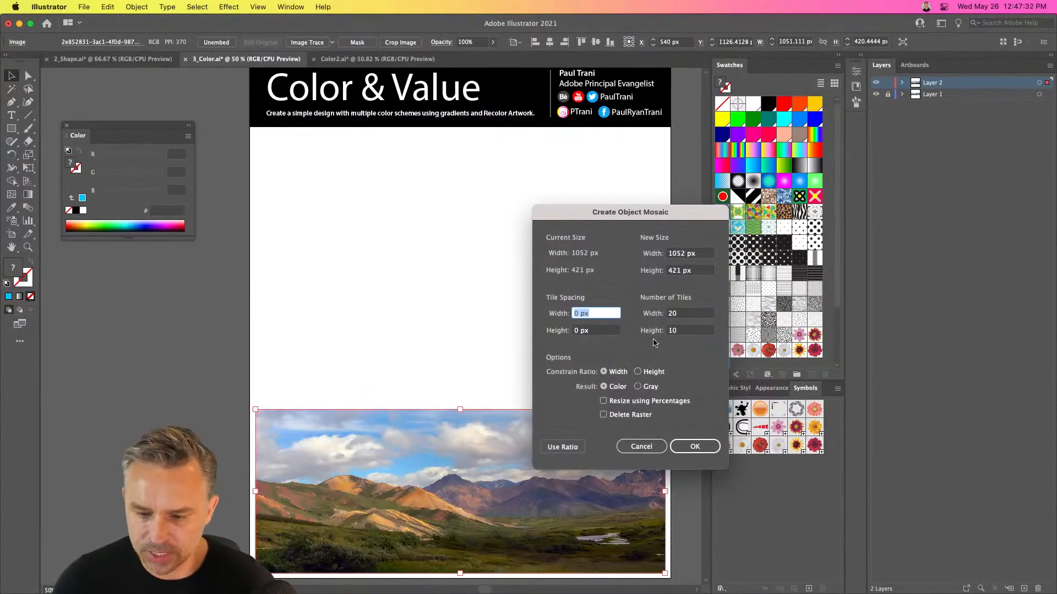
key(Tab)
text(10)
key(Tab)
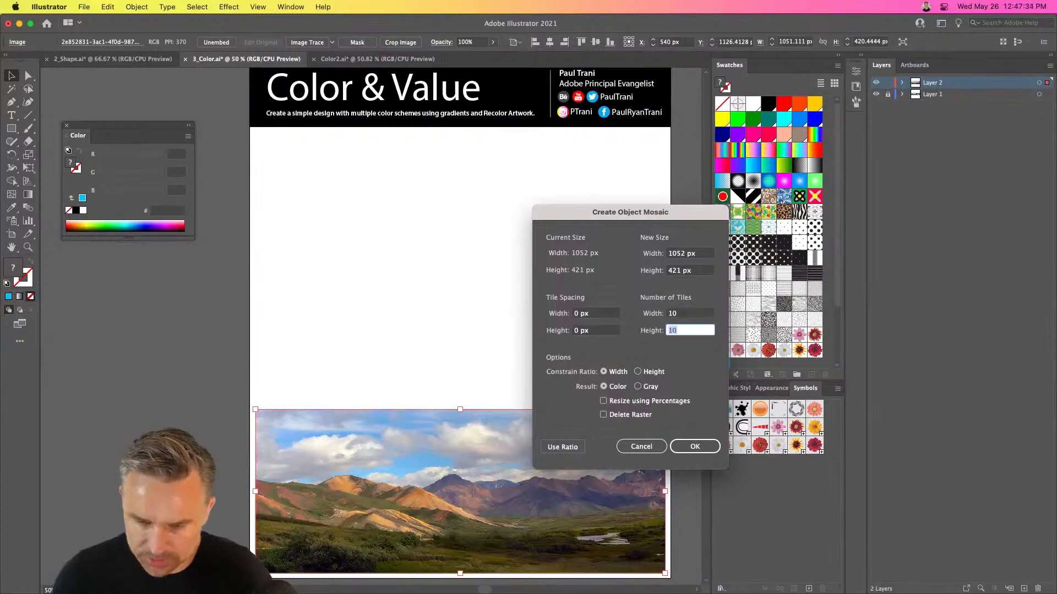
text(5)
key(Return)
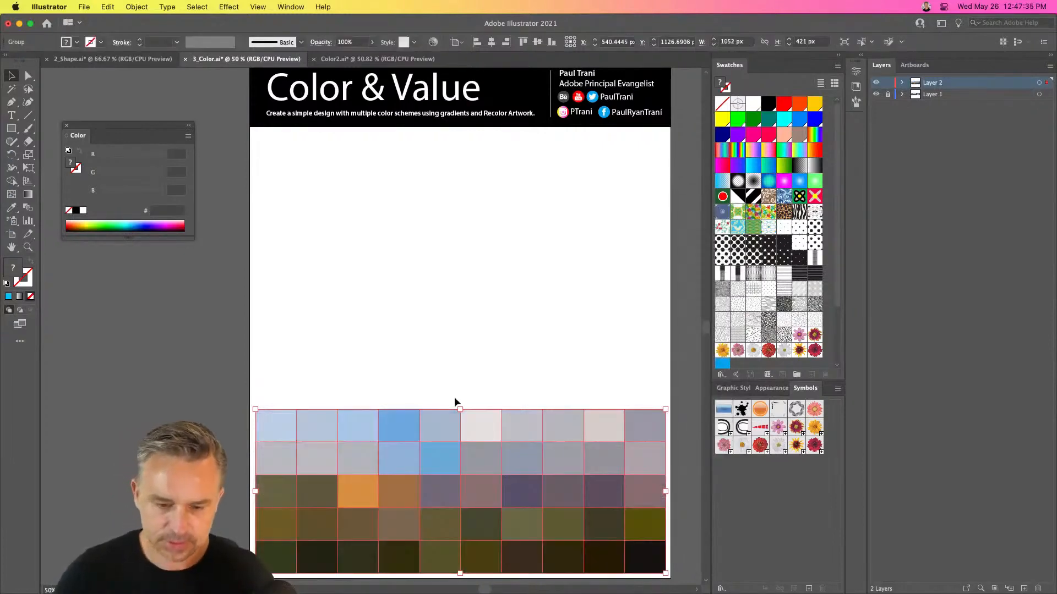
Stretch the new mosaic up to just below the header, about 1121 px high, and ungroup it into individually selectable tiles
drag(458, 410, 460, 136)
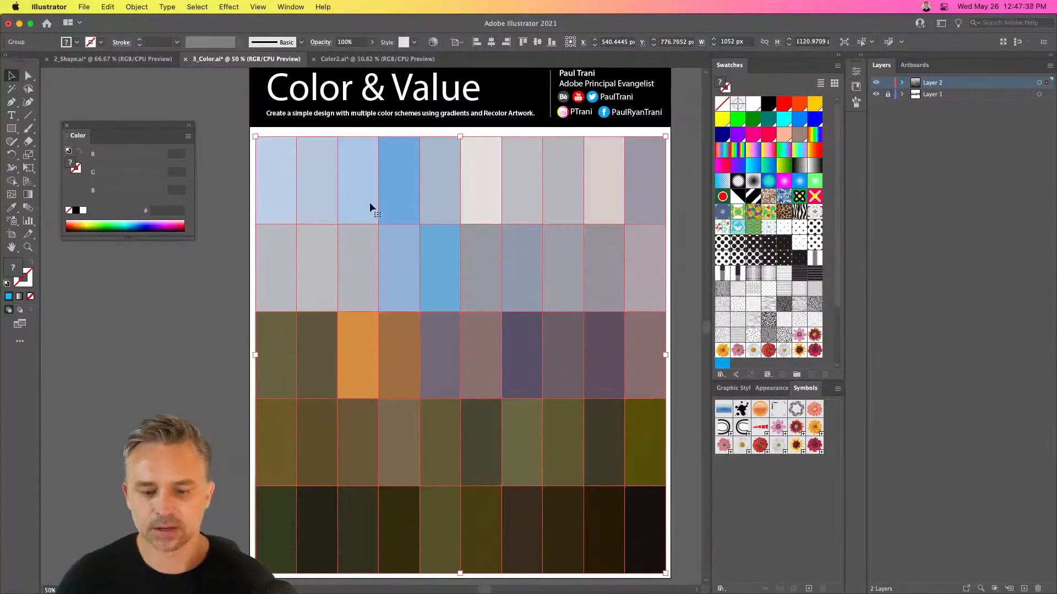
right_click(295, 168)
click(321, 270)
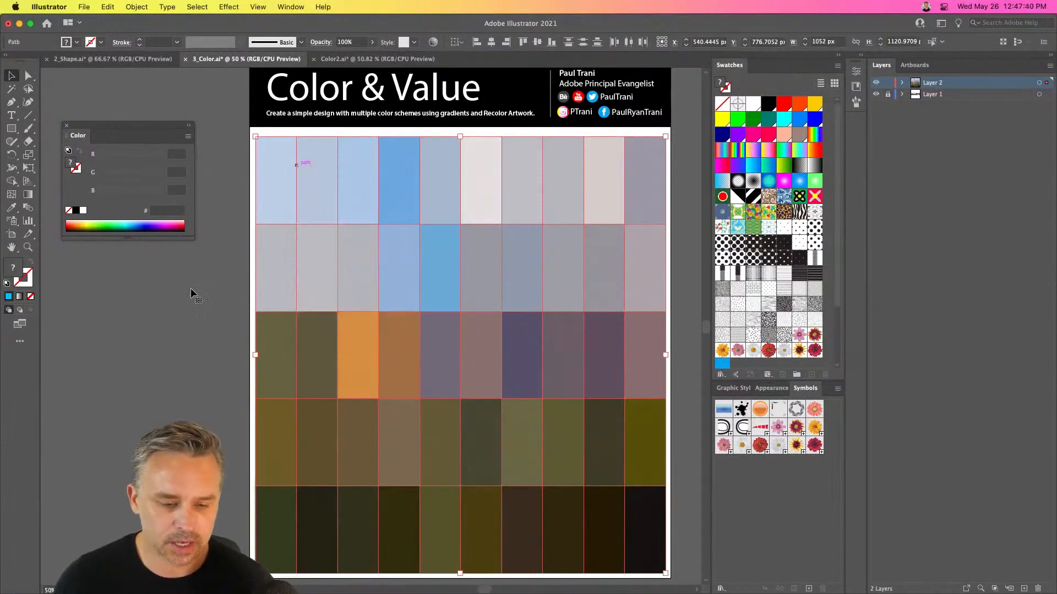
click(190, 288)
click(314, 201)
click(229, 219)
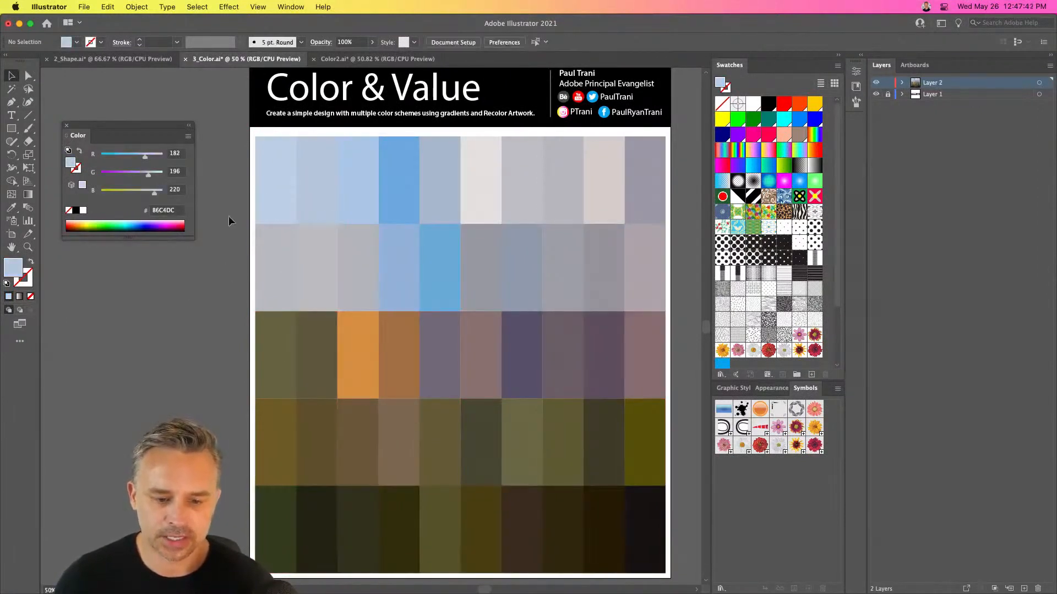
click(438, 282)
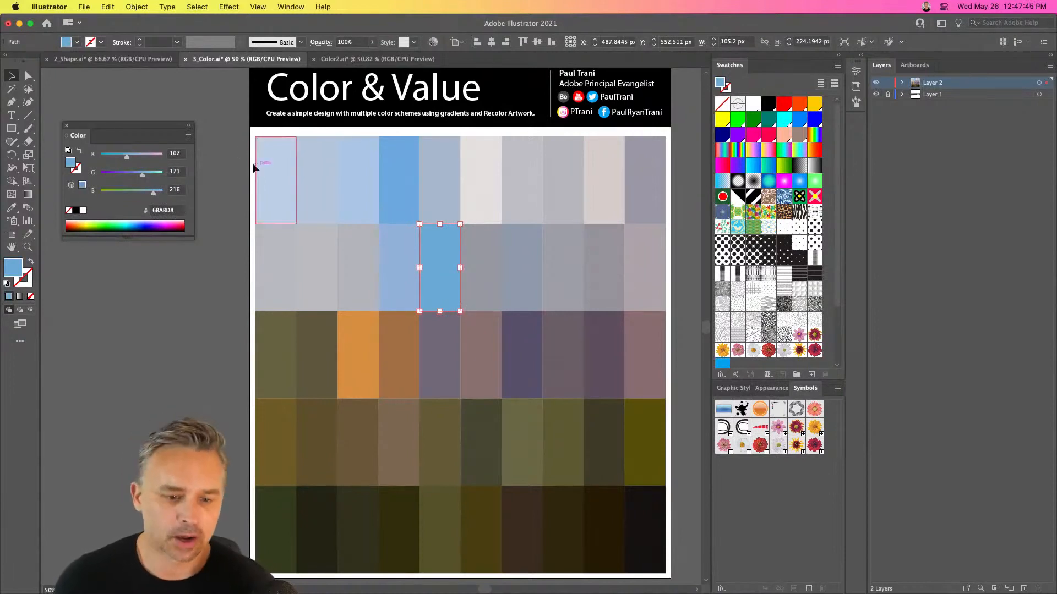
Select all the mosaic tiles and open Recolor Artwork with its advanced options
drag(237, 161, 676, 544)
click(107, 7)
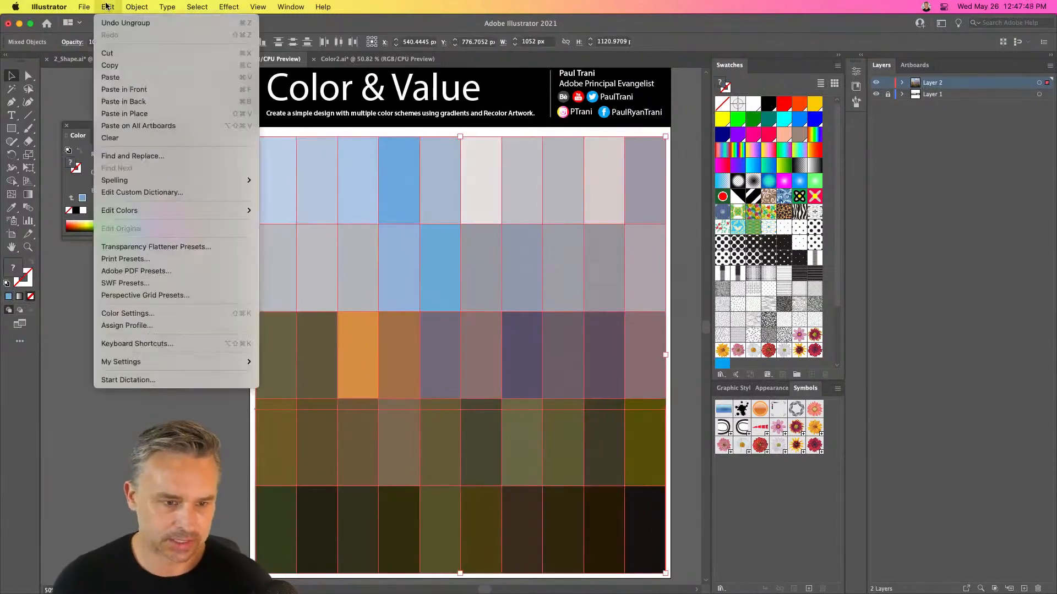
mouse_move(183, 214)
click(267, 212)
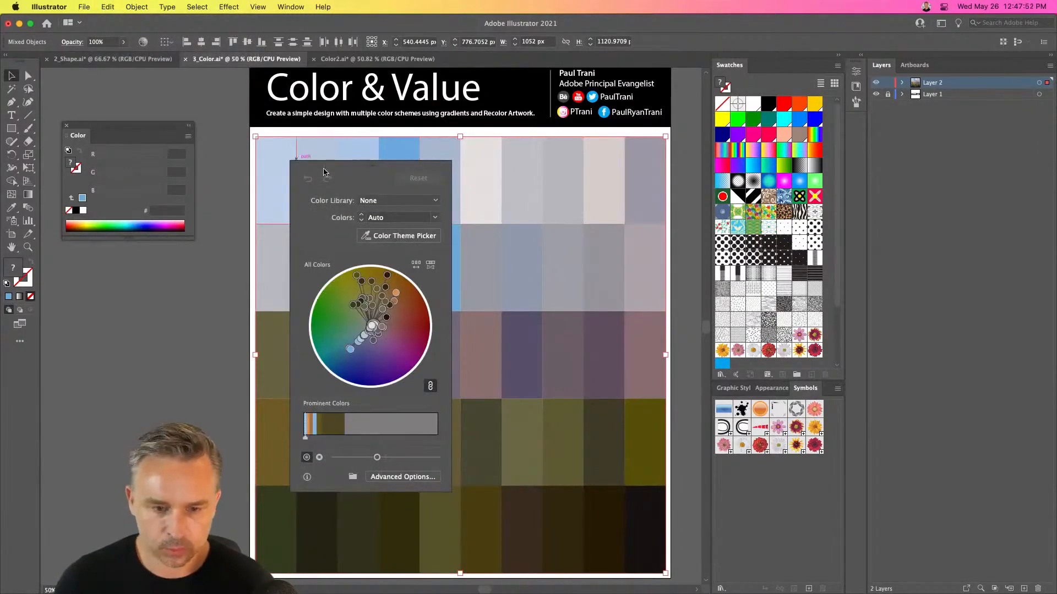
drag(323, 172, 550, 160)
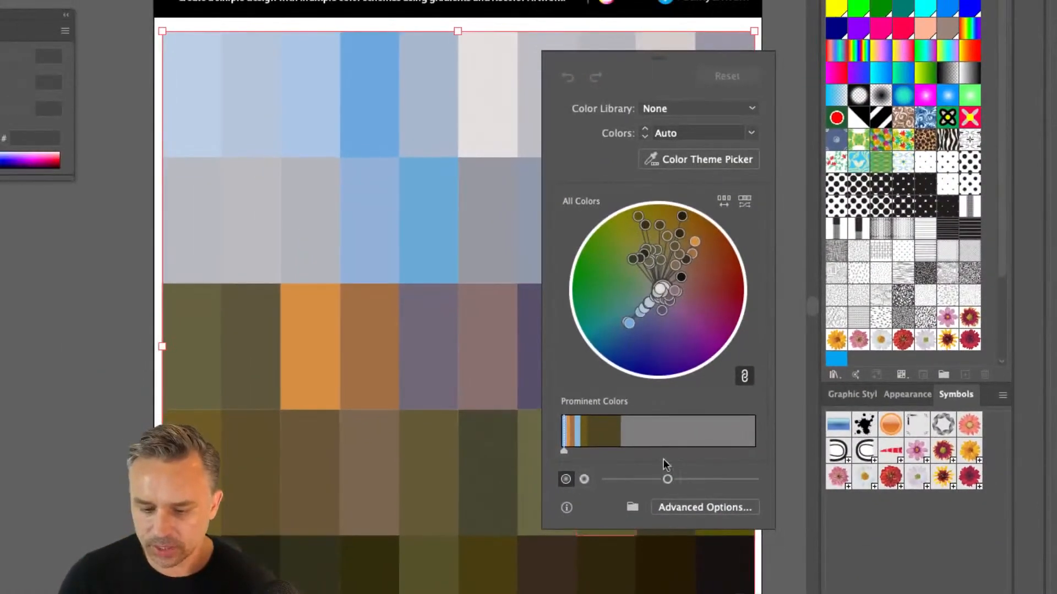
click(692, 503)
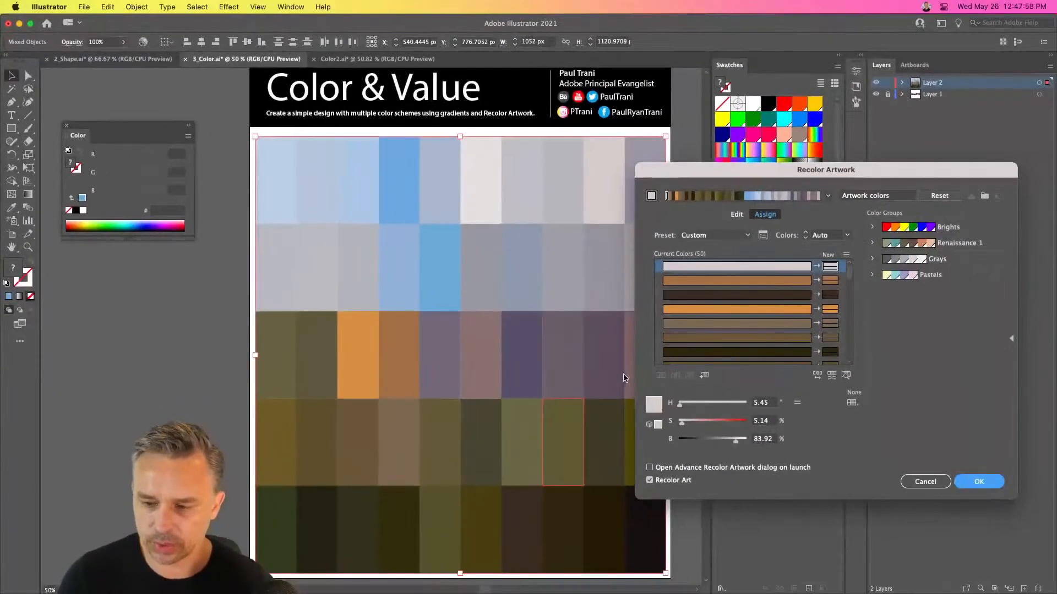
Compare the Brights, Renaissance 1, Grays and Pastels color groups on the mosaic, ending with Renaissance 1 applied
click(961, 230)
click(964, 245)
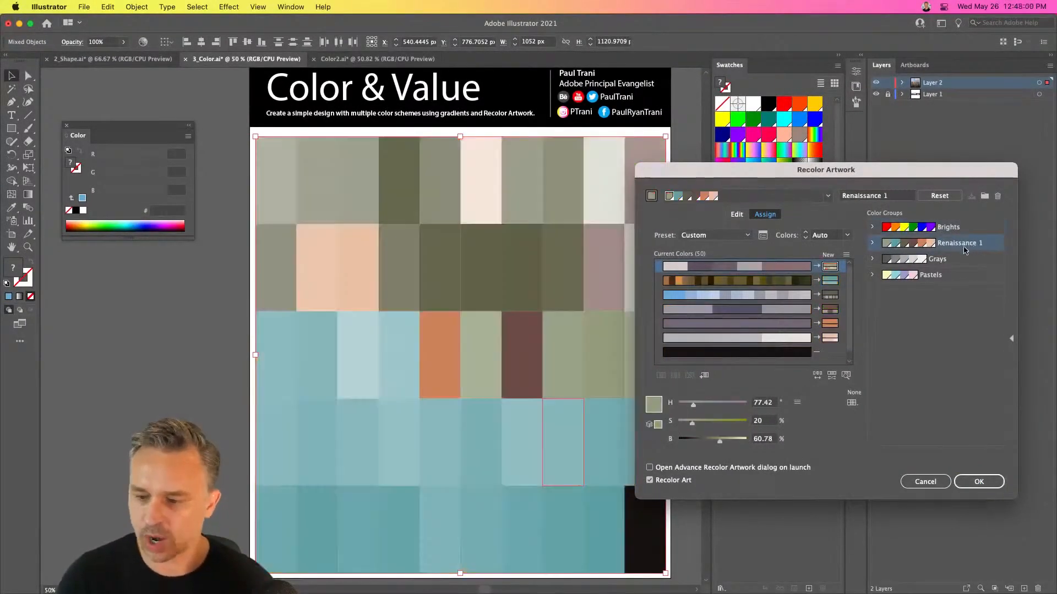
click(954, 261)
click(954, 276)
click(958, 261)
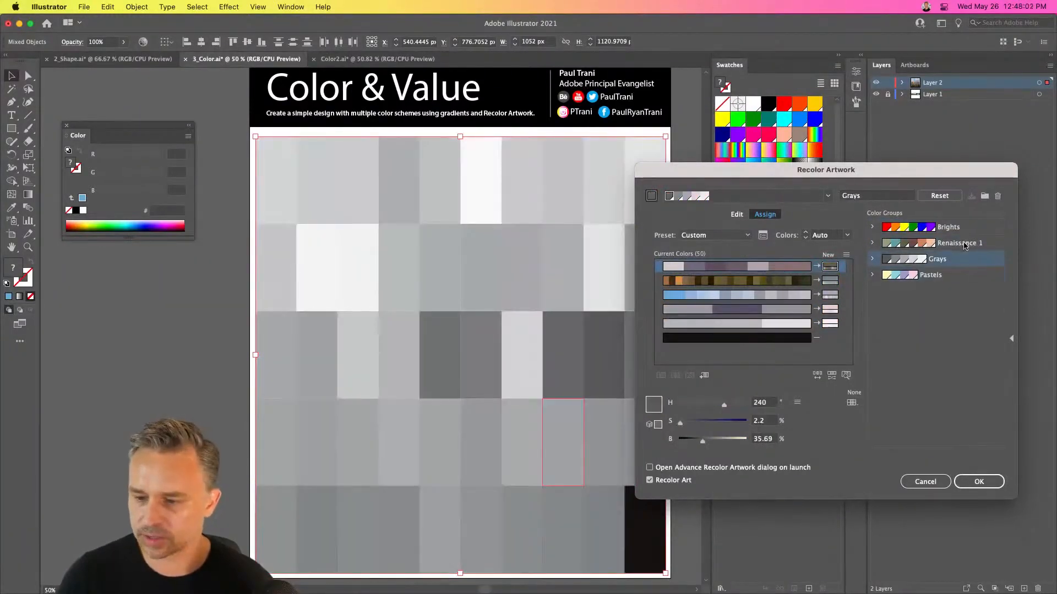
click(964, 228)
click(974, 245)
click(972, 229)
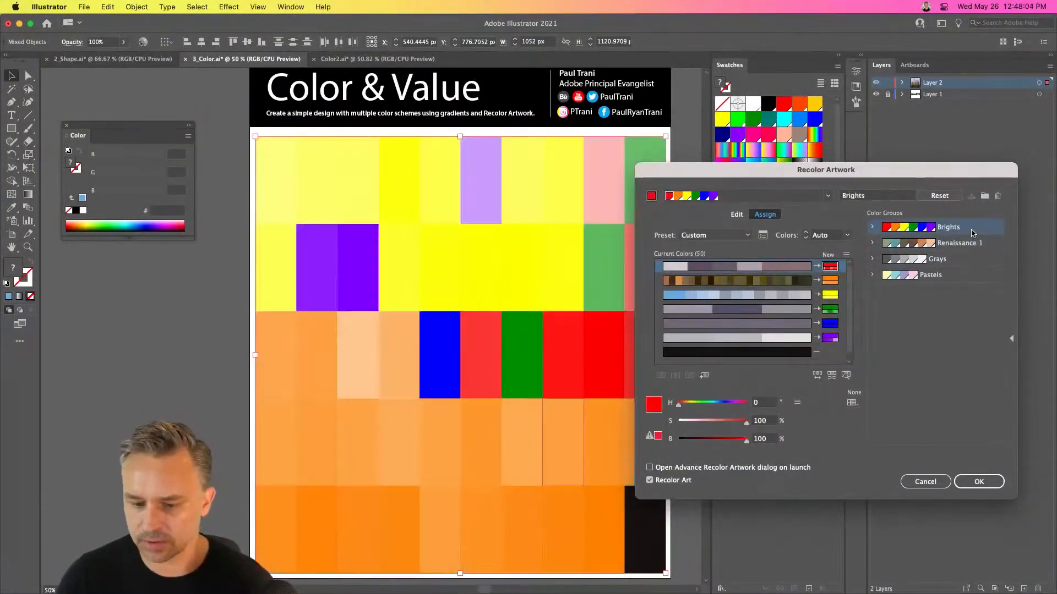
click(960, 247)
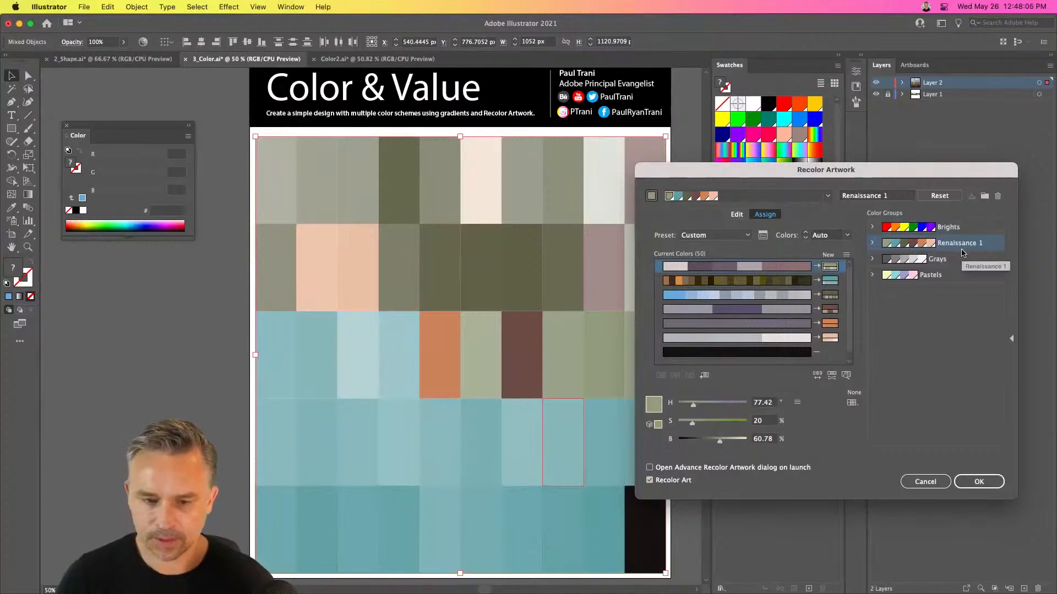
Apply the Pastels color group to the mosaic, accept the recoloring and deselect the tiles
click(949, 263)
click(939, 278)
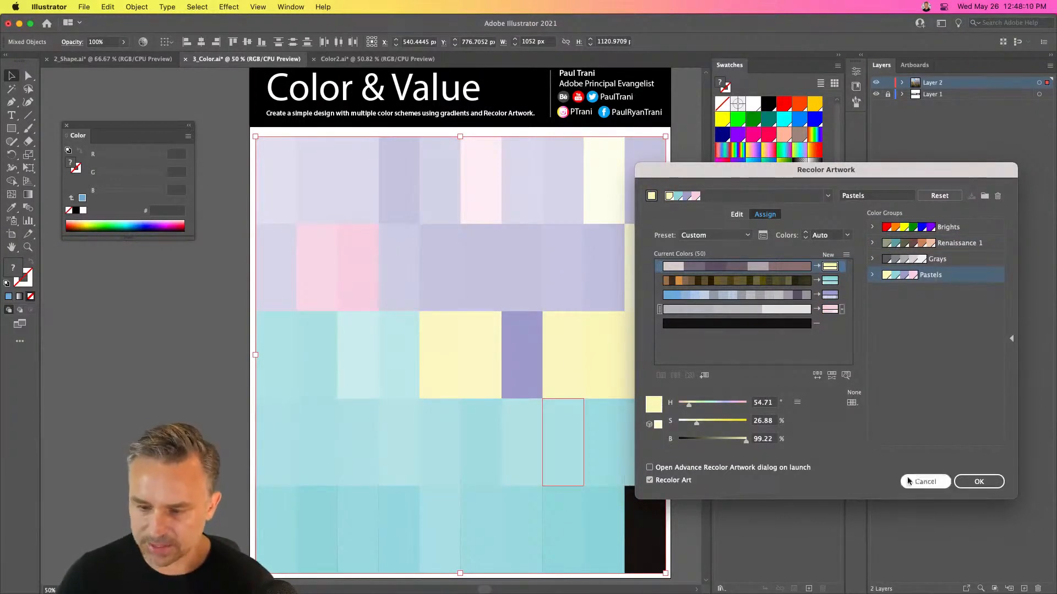
click(977, 482)
click(170, 357)
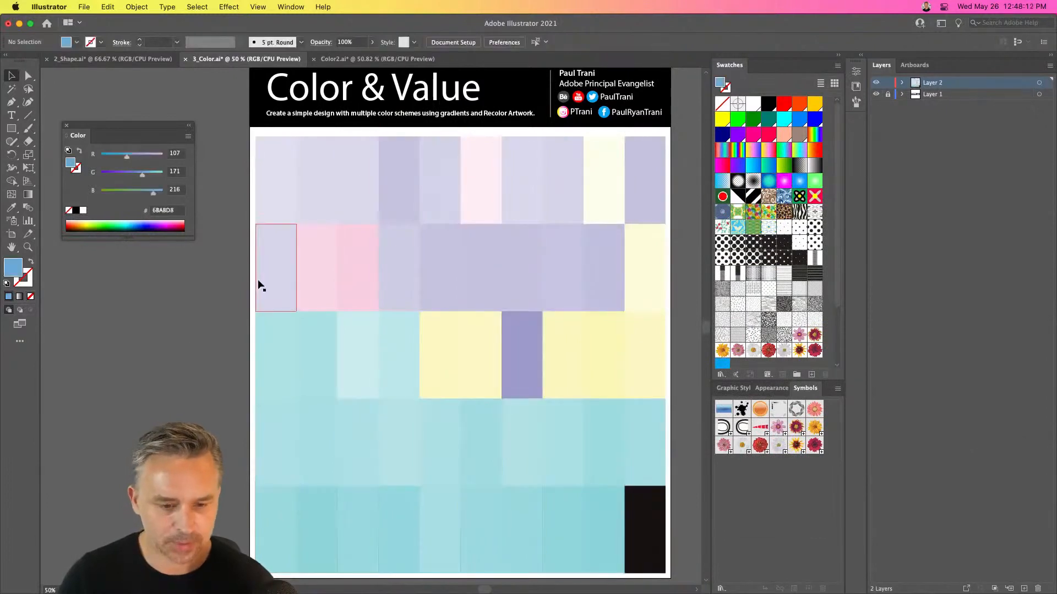
click(307, 283)
scroll(172, 359, down, 2)
scroll(172, 358, right, 2)
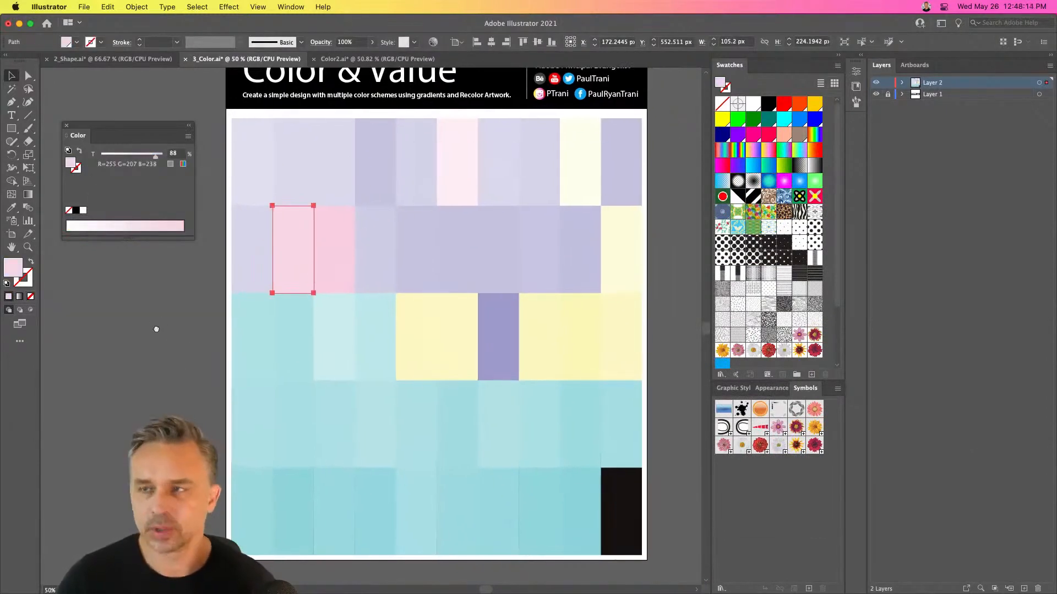
click(210, 130)
scroll(236, 147, down, 2)
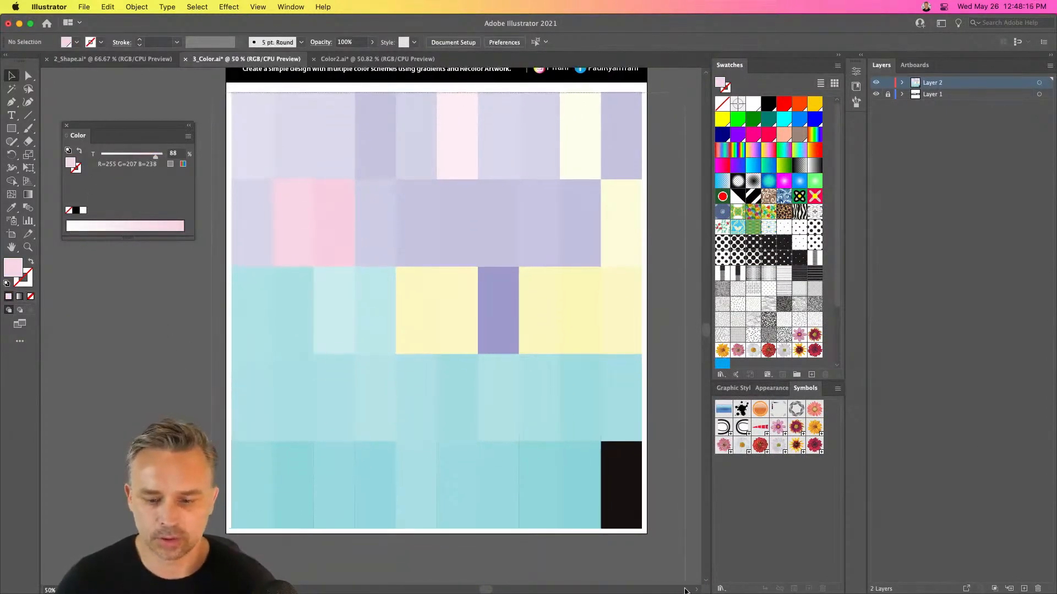
key(super+a)
scroll(564, 367, up, 3)
scroll(563, 367, left, 1)
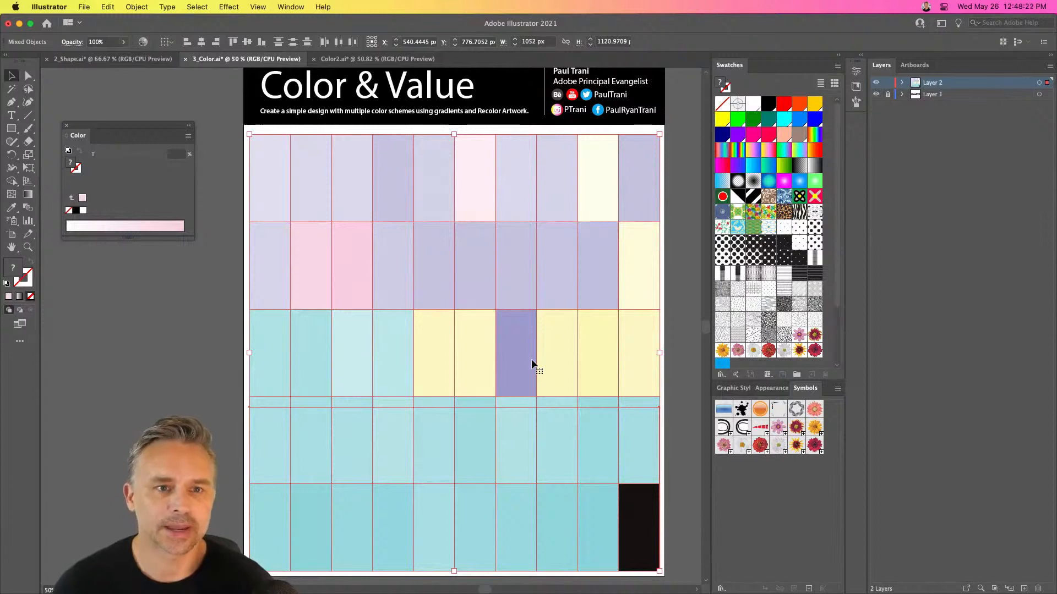
click(64, 333)
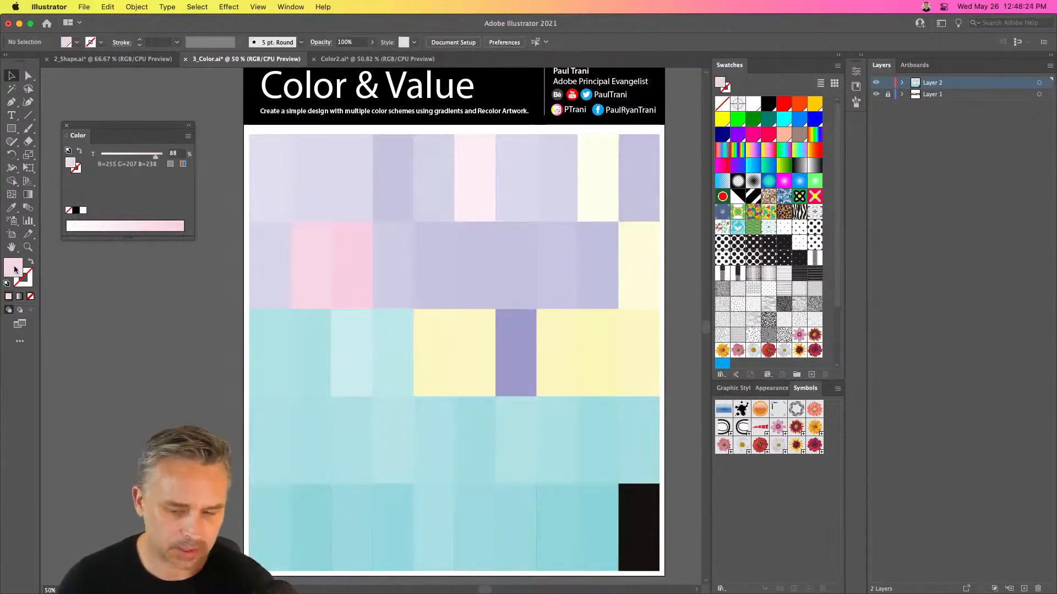
Browse the available swatch libraries and the color model options for the current fill without changing anything
double_click(14, 268)
click(854, 298)
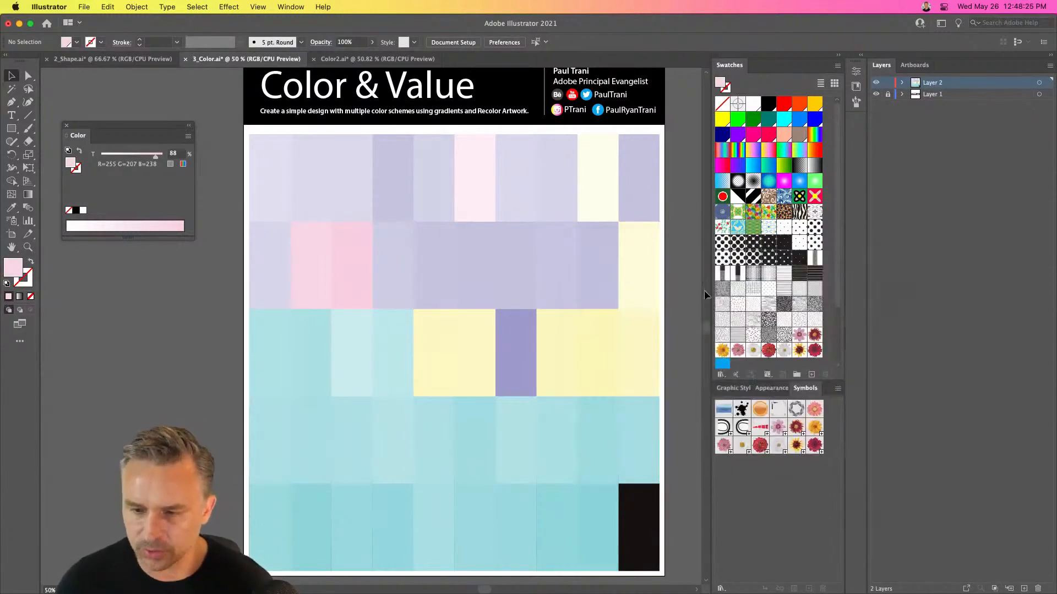
click(837, 66)
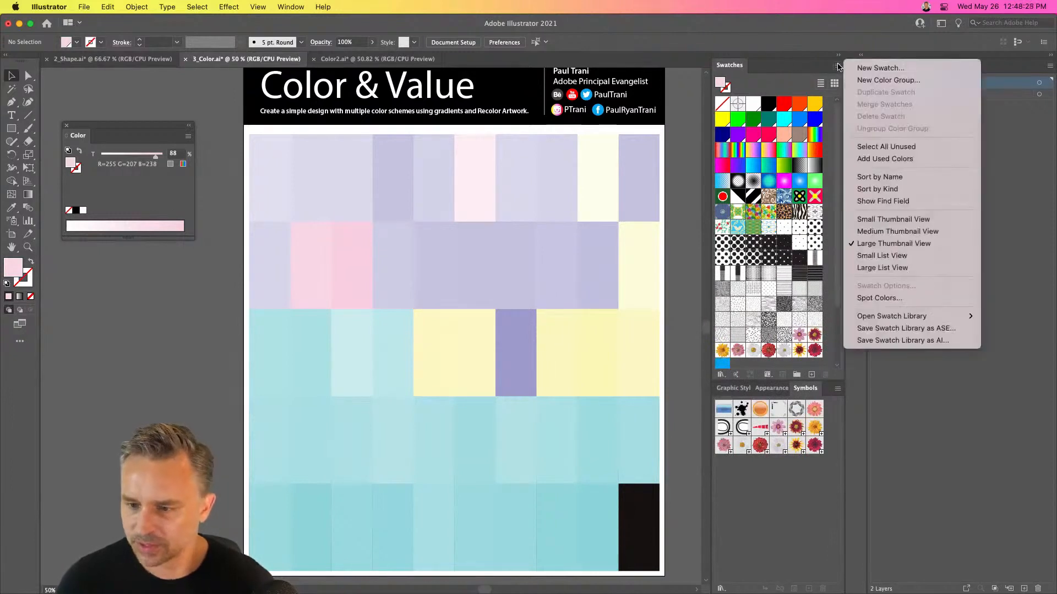
mouse_move(880, 317)
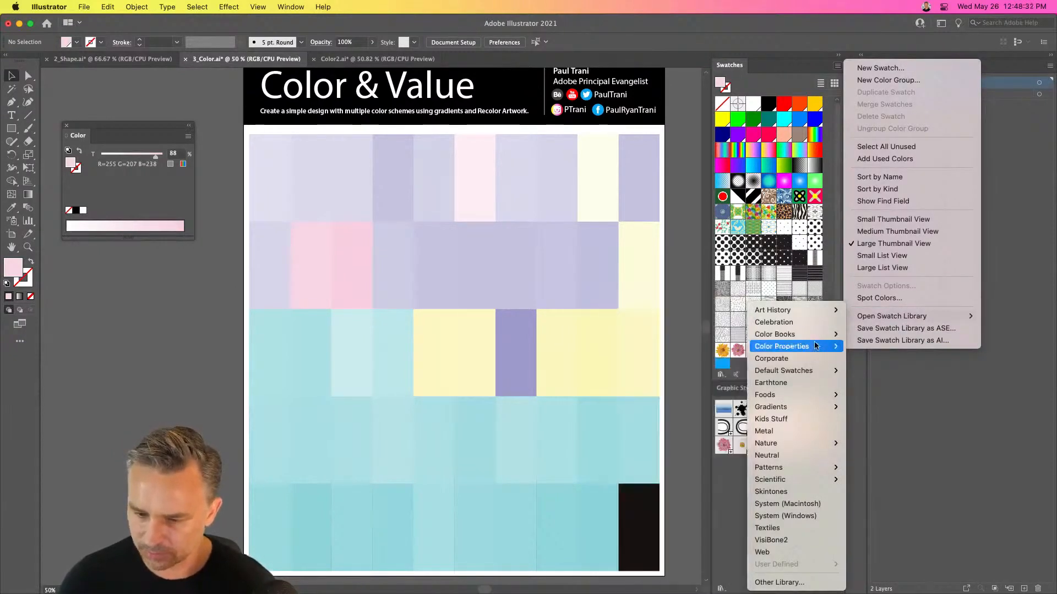
mouse_move(816, 347)
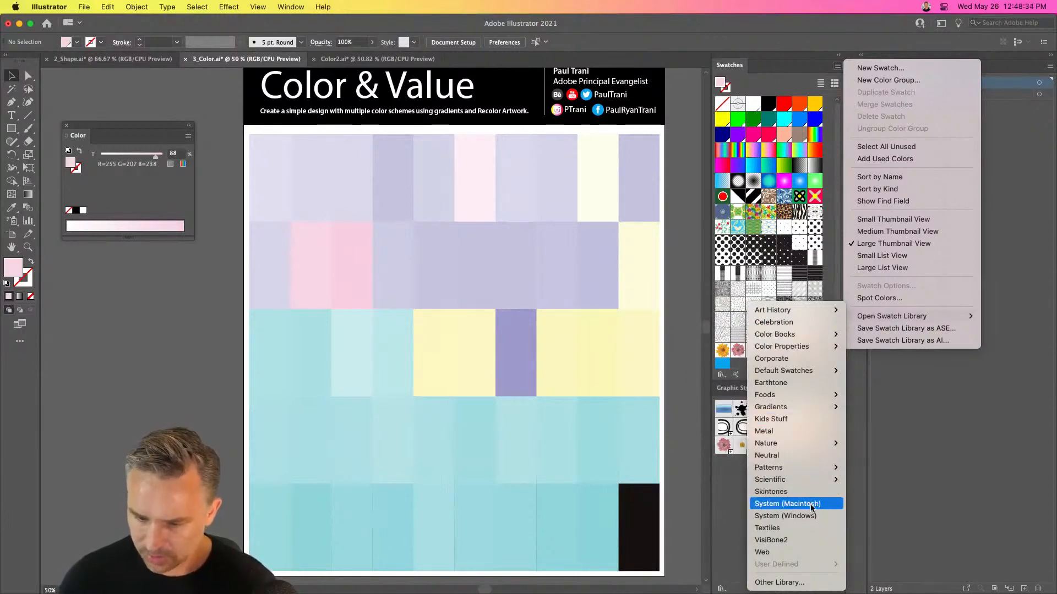
mouse_move(815, 483)
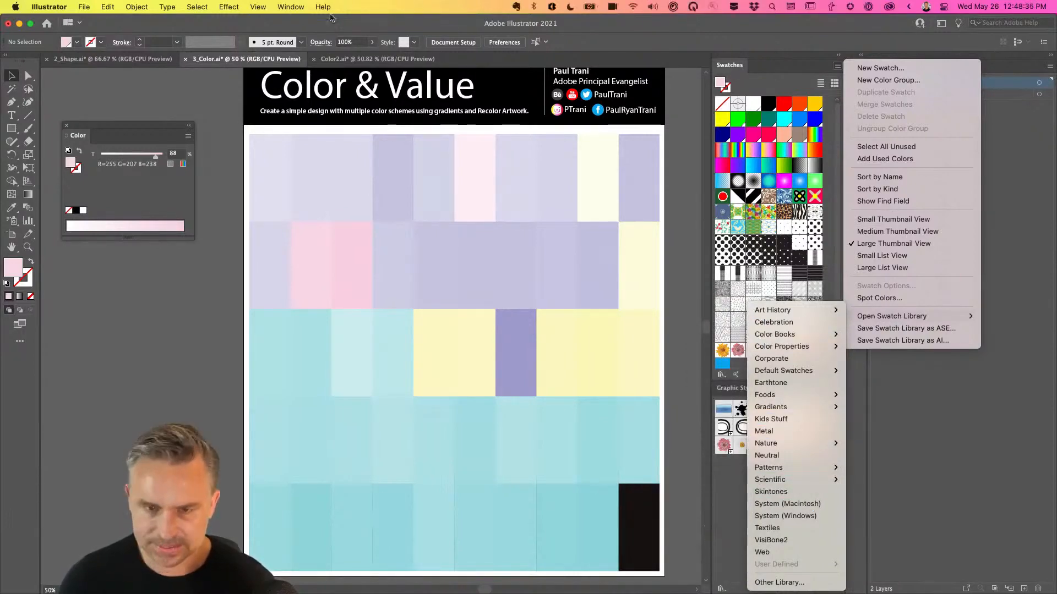
click(198, 224)
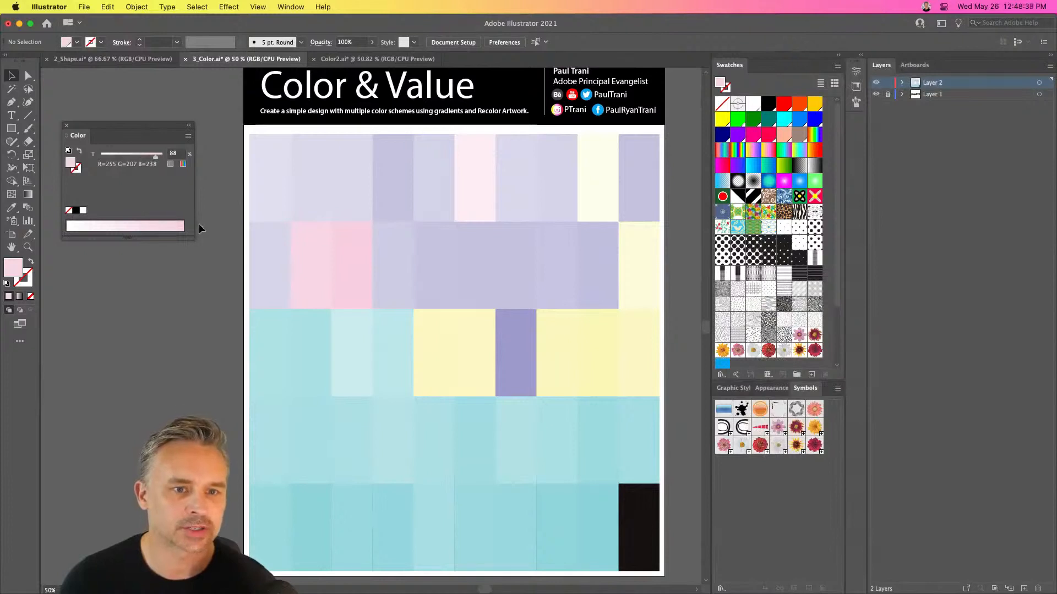
click(189, 137)
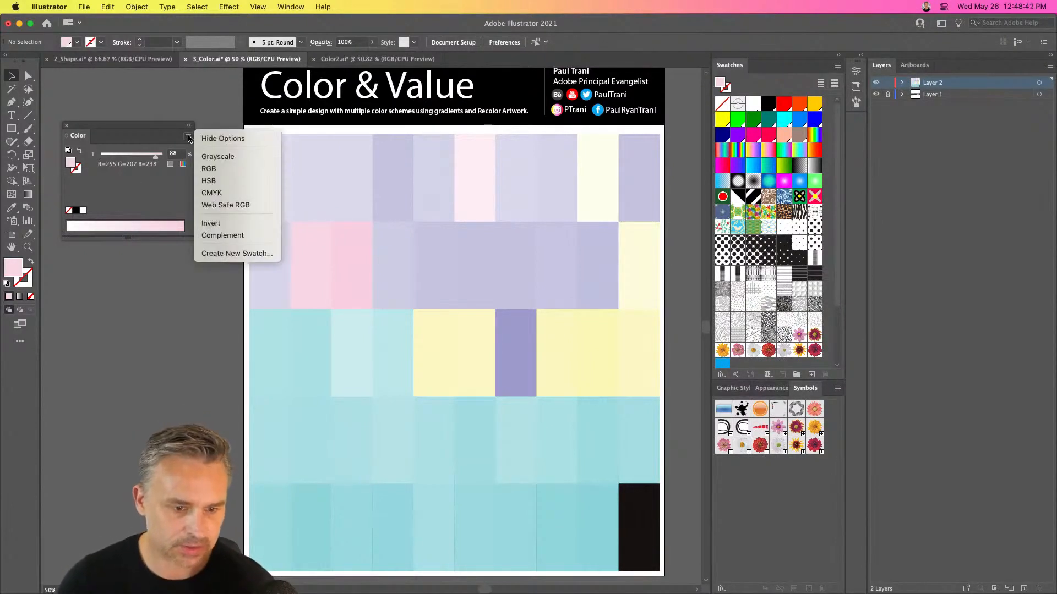
click(132, 203)
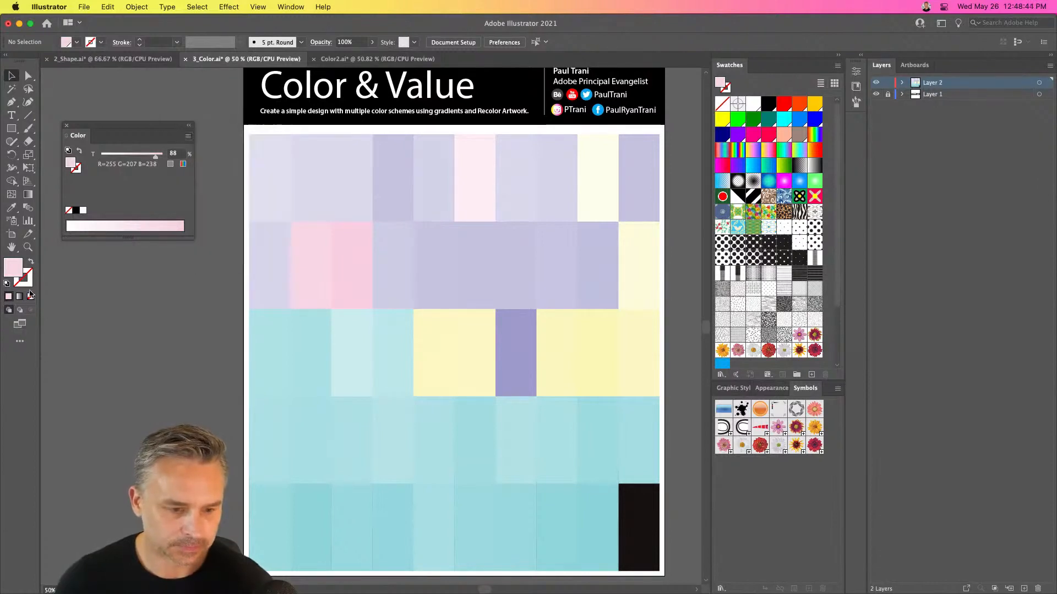
Open the Color Picker for the fill, look through its color swatches list, and cancel
double_click(9, 269)
drag(695, 246, 688, 138)
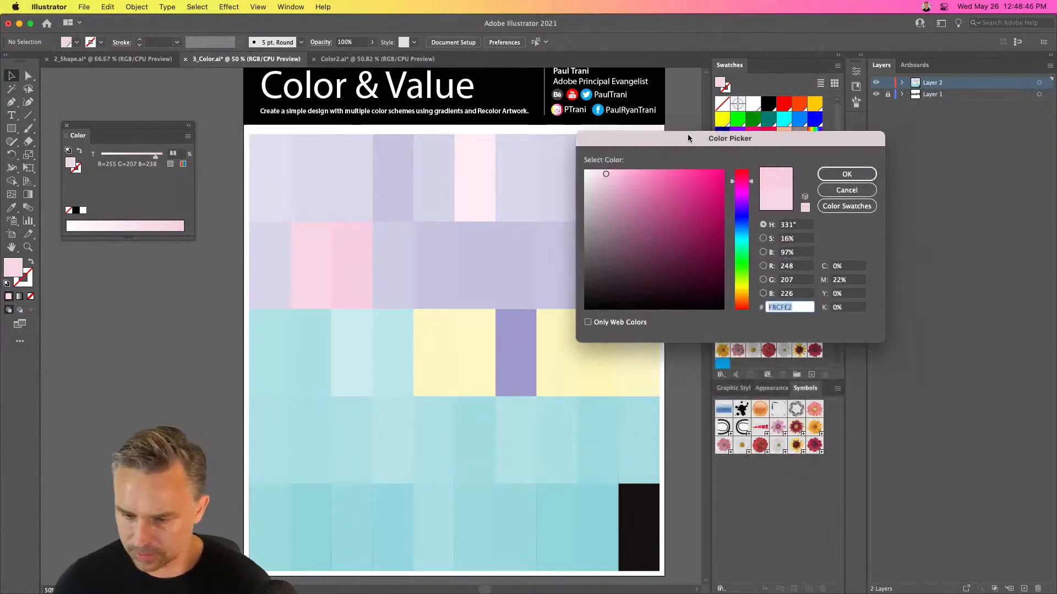
click(847, 206)
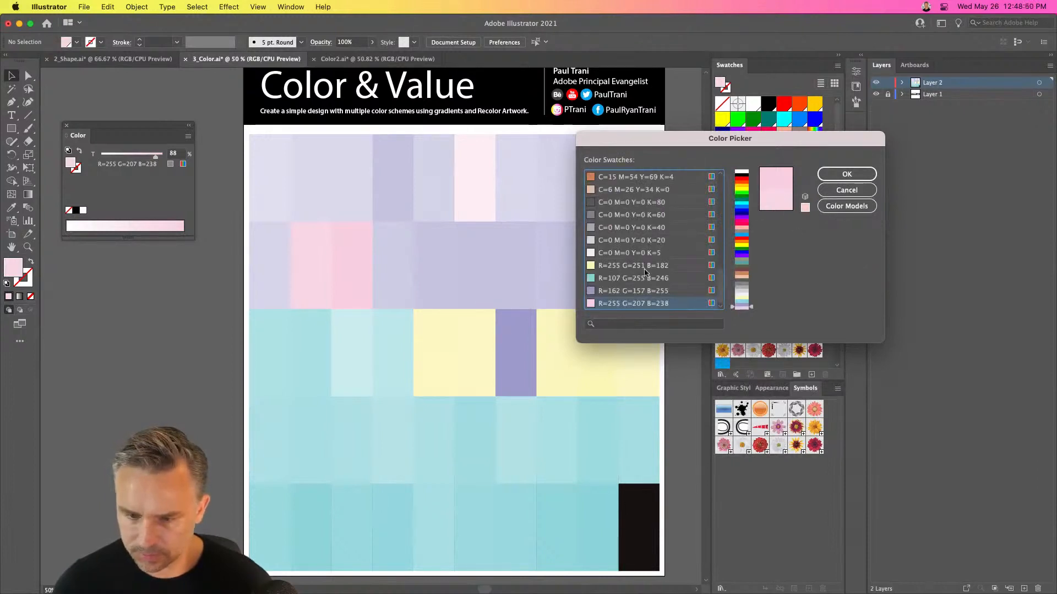
scroll(644, 273, up, 10)
scroll(645, 273, down, 10)
click(838, 190)
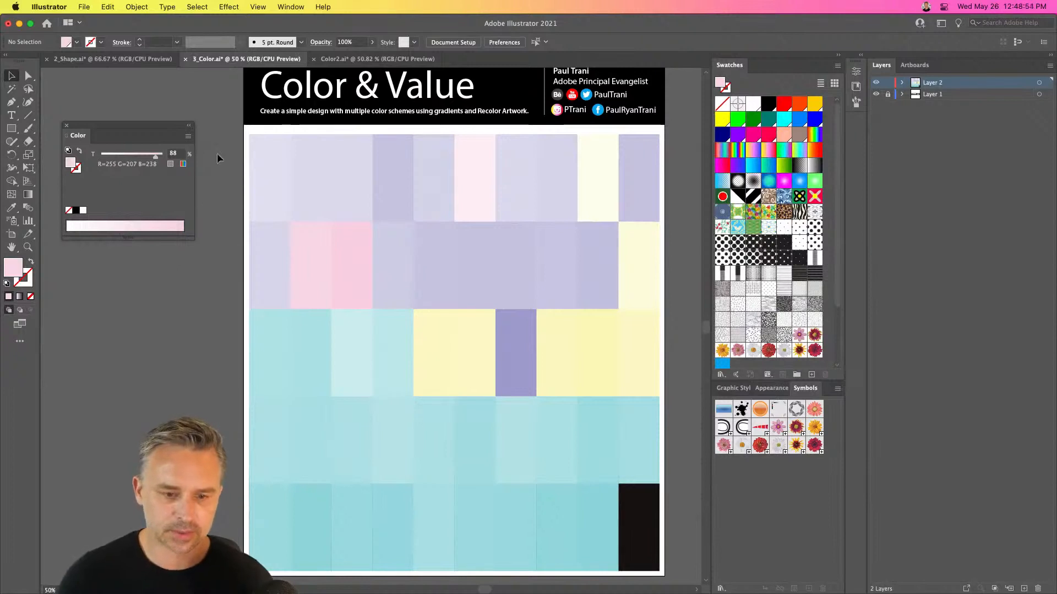
key(super+a)
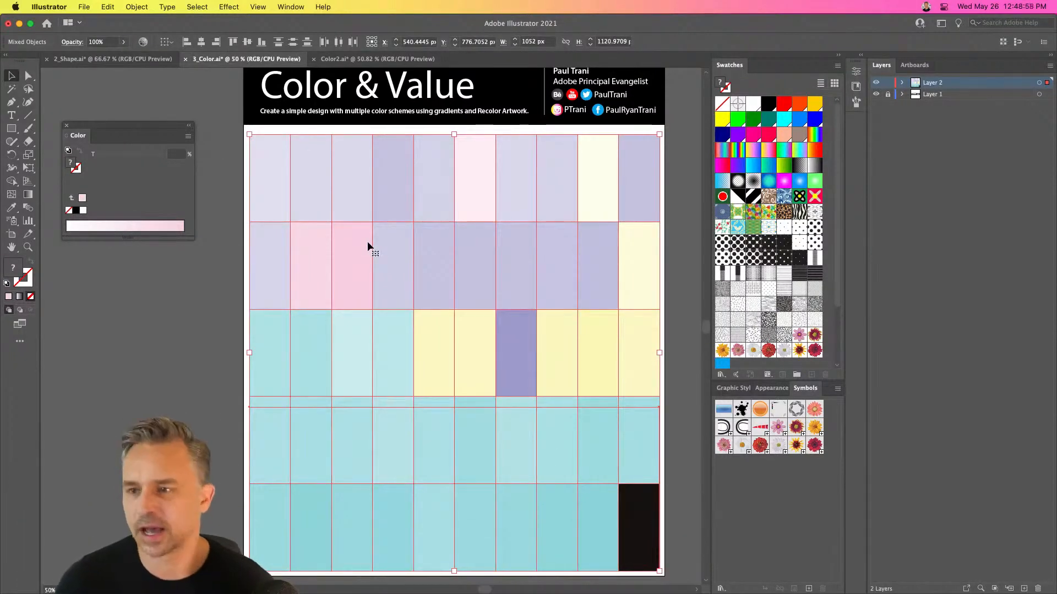
click(83, 7)
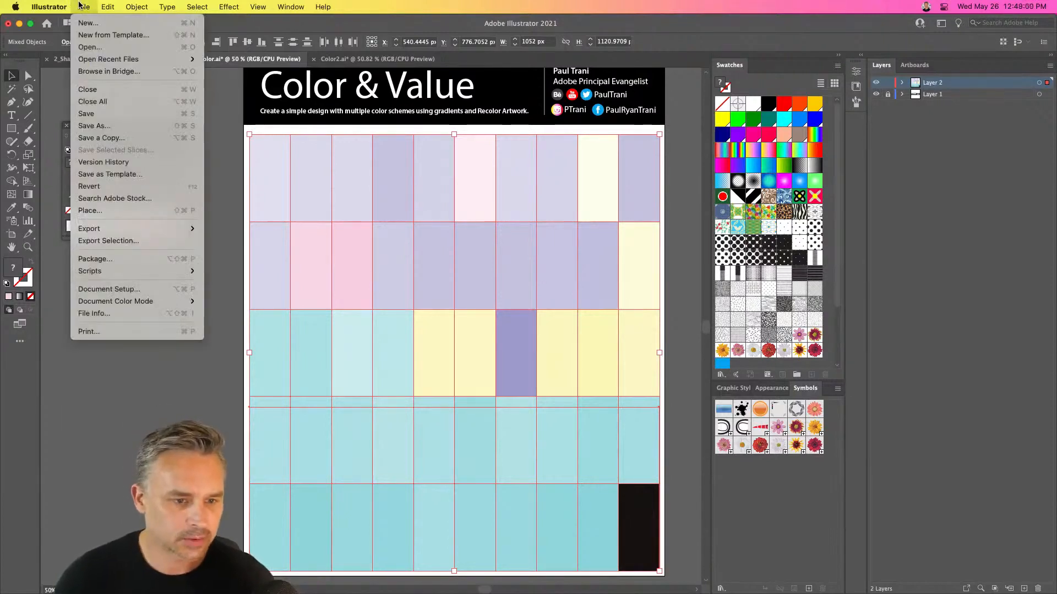
click(83, 7)
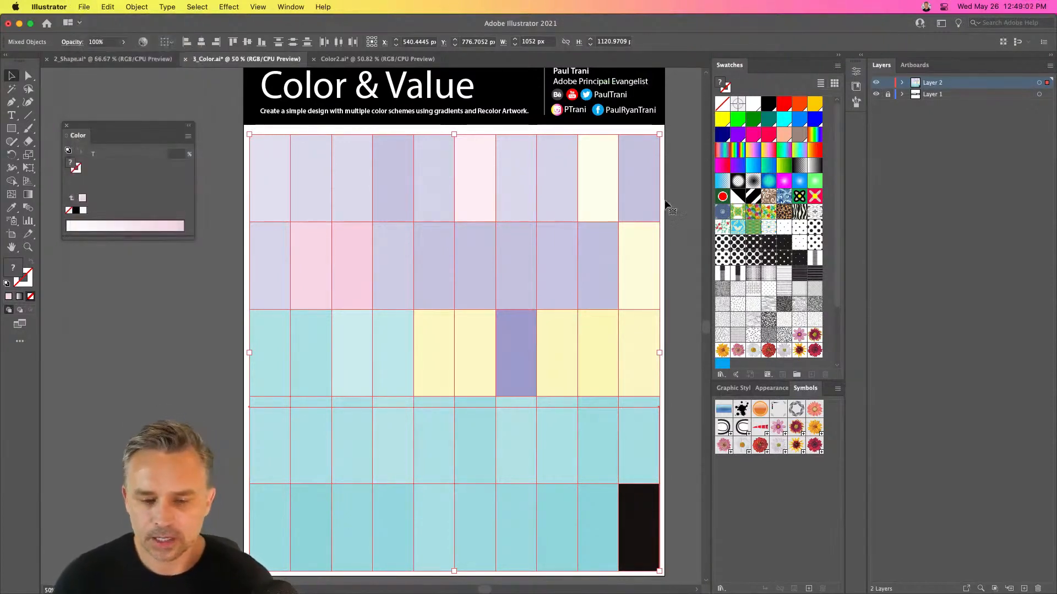
Fill the second tile of the second row hot pink, and the fifth and third tiles of the fourth row cyan and purple
click(325, 288)
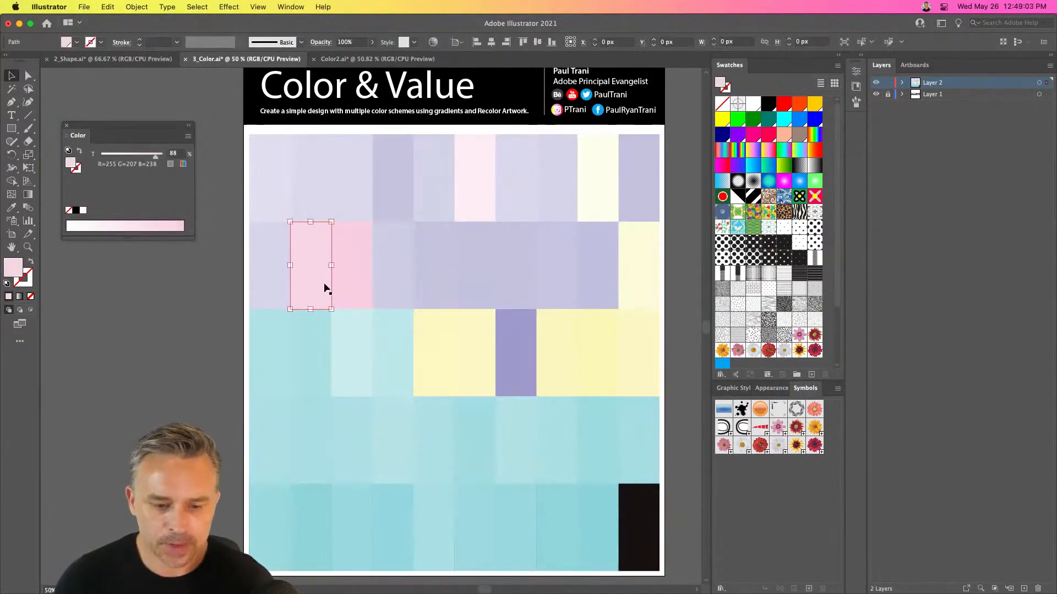
click(750, 135)
click(436, 451)
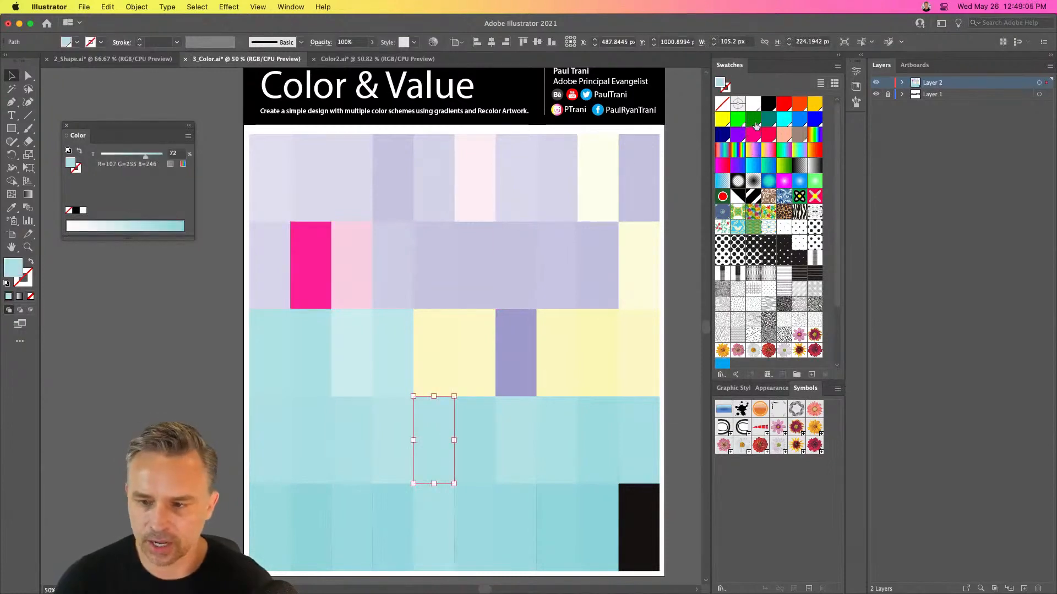
click(785, 120)
click(347, 440)
click(738, 134)
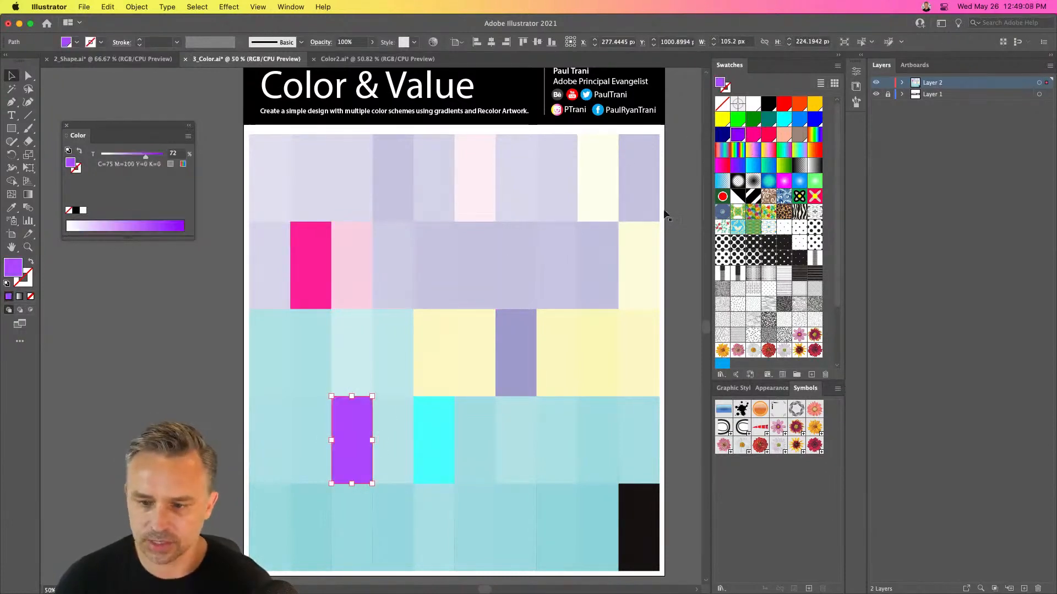
Fill the second tile of the fourth row cyan and the sixth tile of the lowest row blue
click(313, 448)
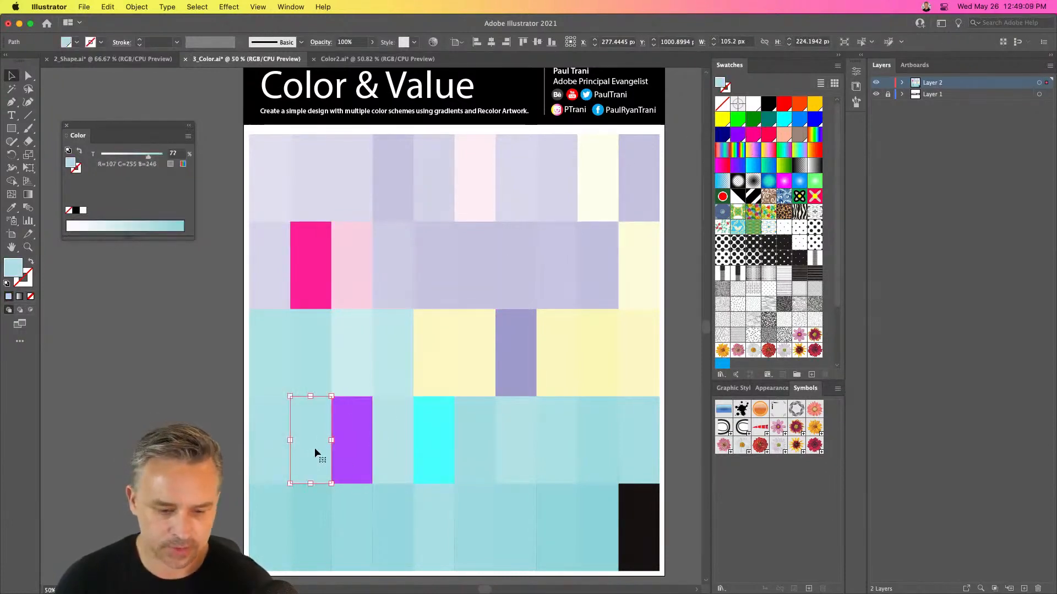
click(785, 120)
click(514, 497)
click(471, 514)
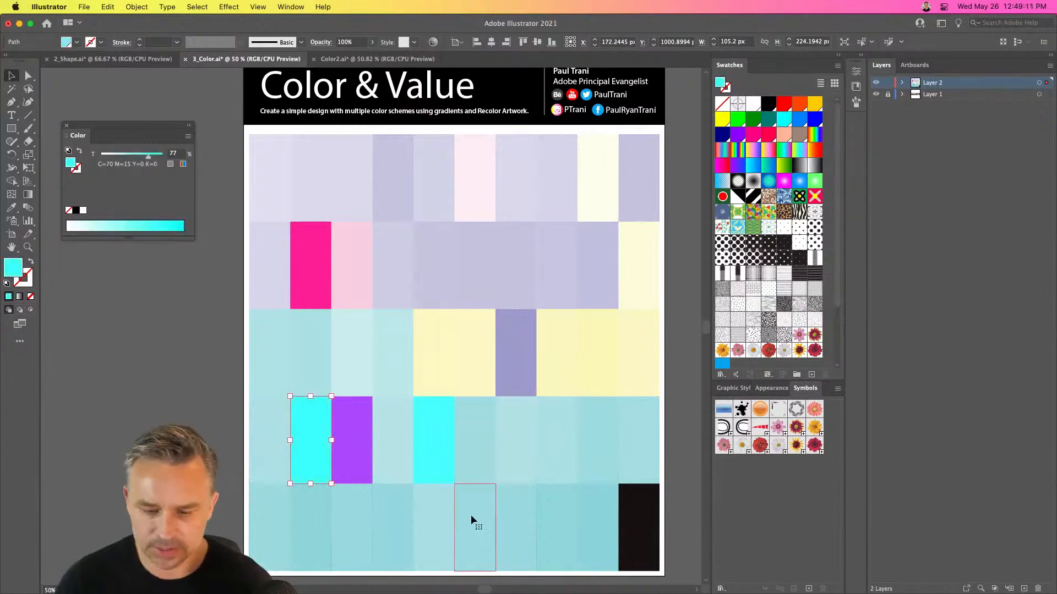
click(812, 120)
Select all the mosaic tiles and try to run the RandomSwatchesFill script on them
click(229, 226)
drag(227, 172, 660, 541)
click(83, 6)
mouse_move(80, 270)
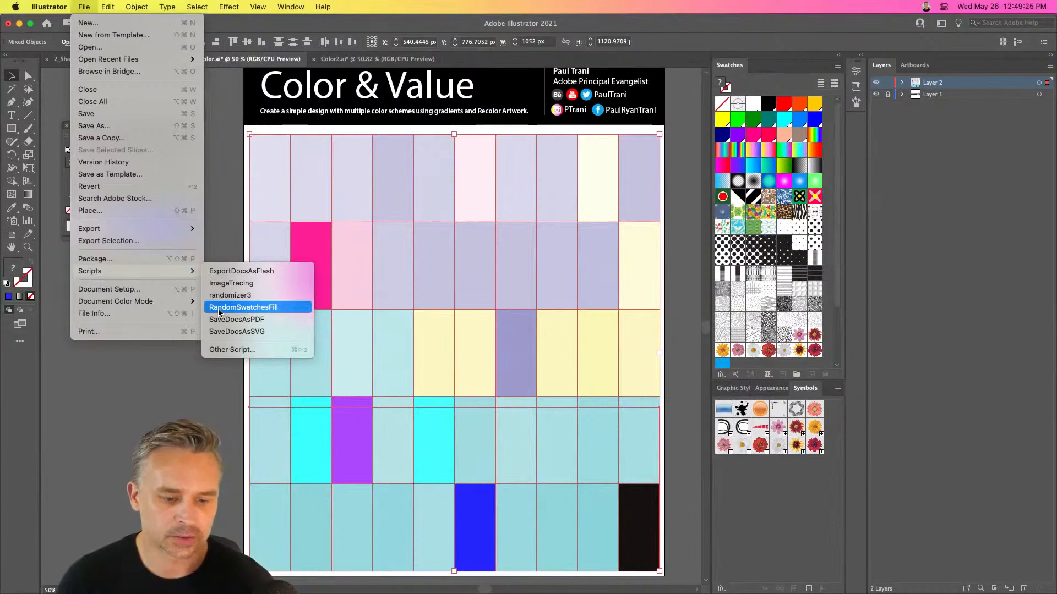
click(219, 312)
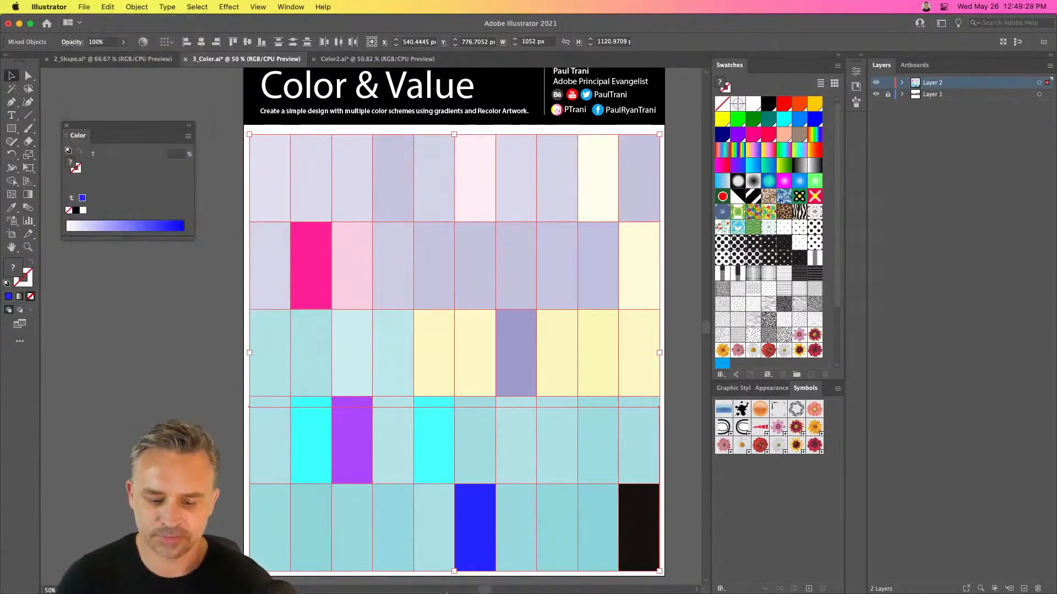
mouse_move(494, 593)
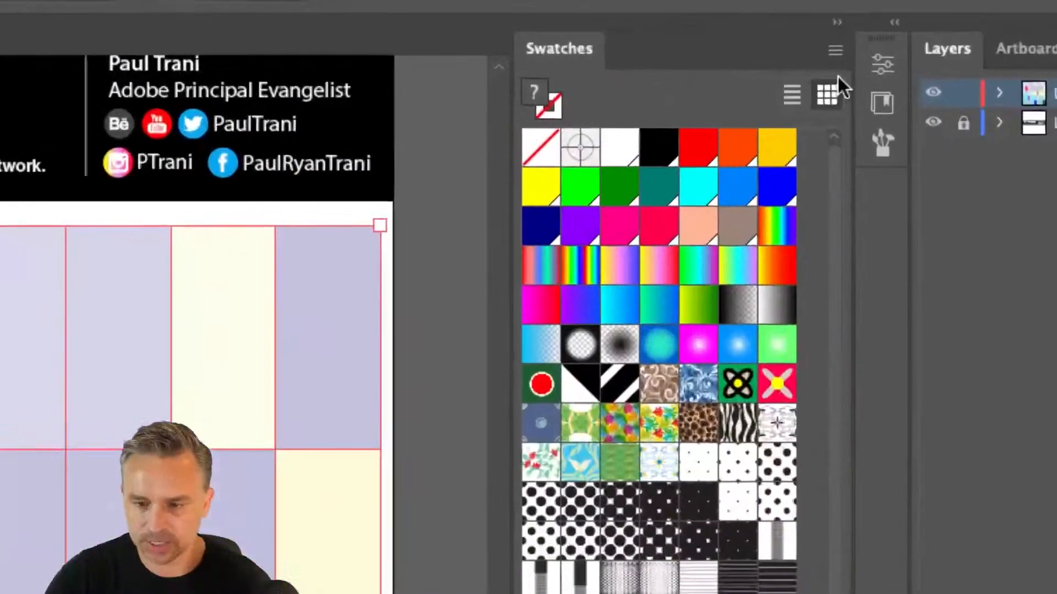
Reorder the swatches so purple and hot pink follow yellow and bright green, and select those four swatches
click(546, 184)
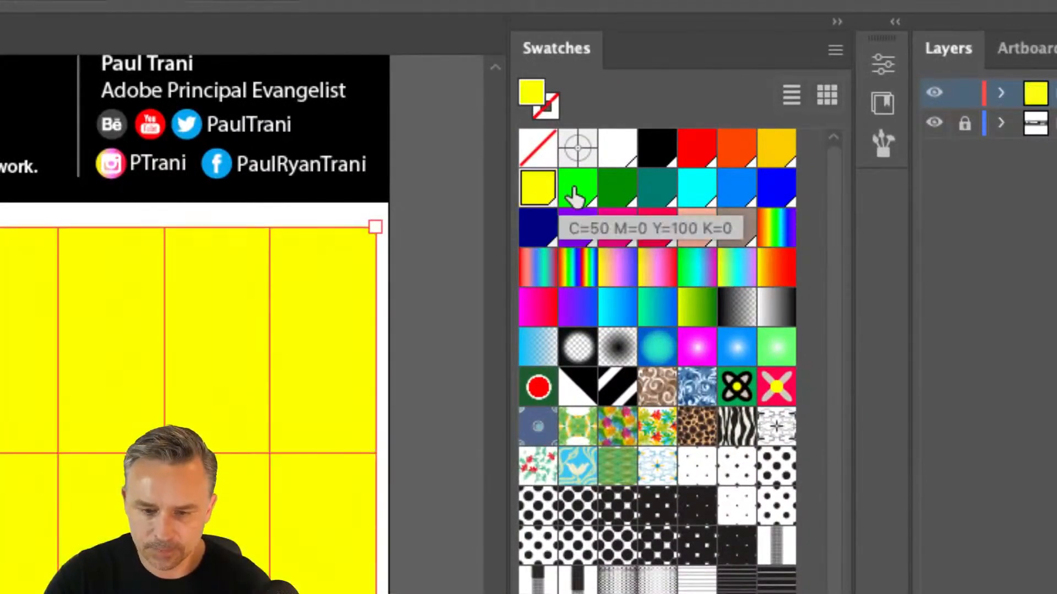
click(574, 223)
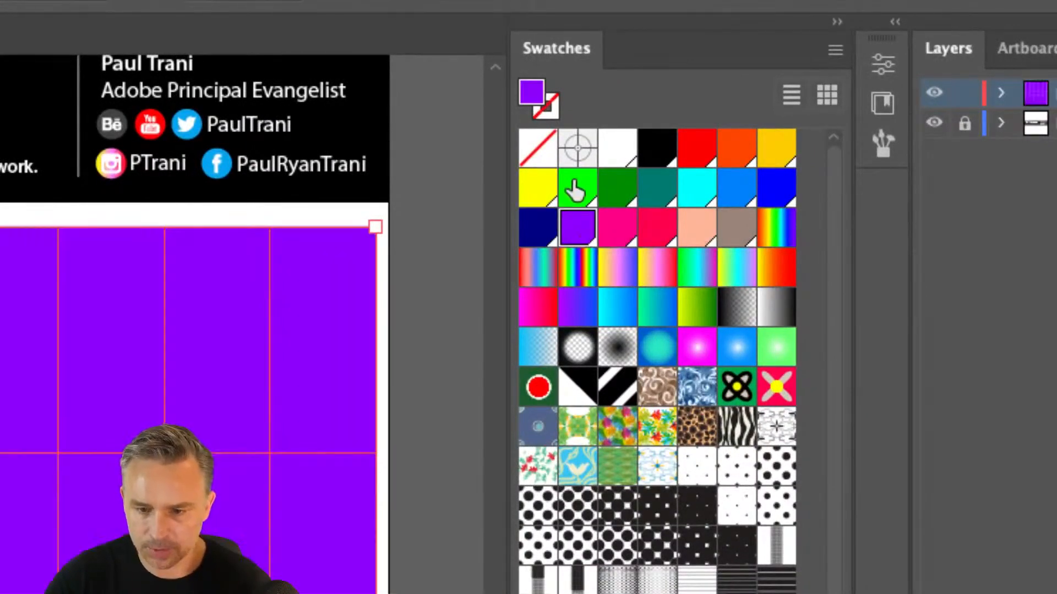
click(539, 192)
drag(567, 229, 595, 185)
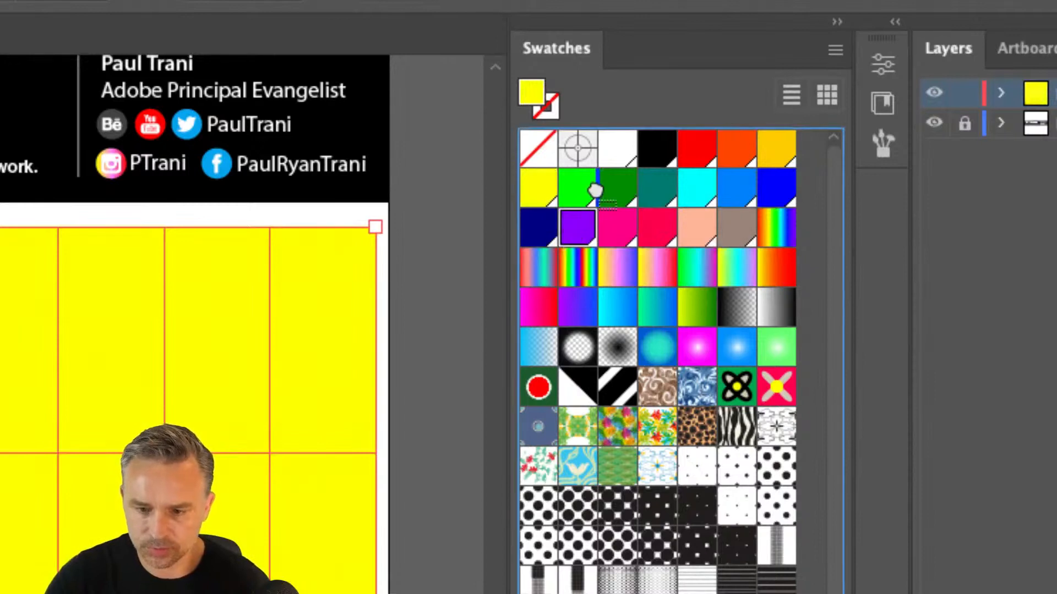
drag(609, 243, 649, 192)
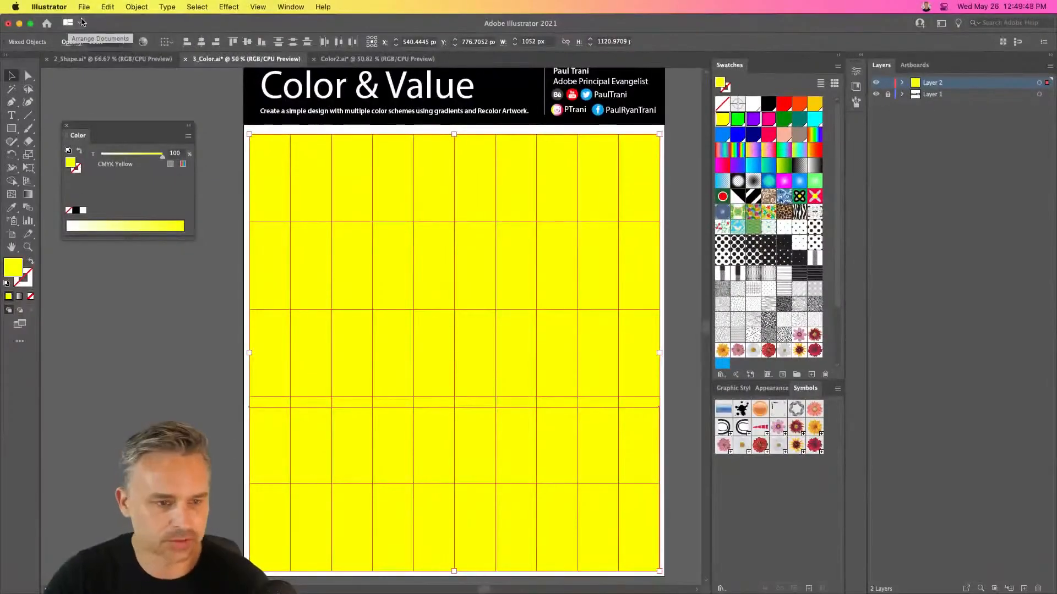
Run the RandomSwatchesFill script on the selected tiles with the four chosen swatches, and deselect the artwork
click(84, 7)
mouse_move(91, 271)
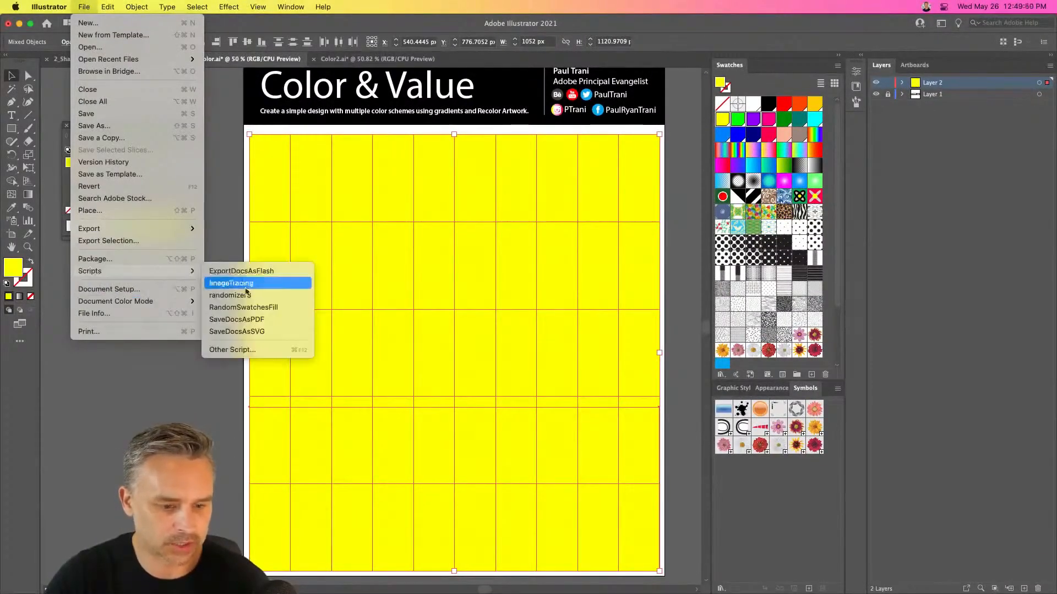
click(248, 309)
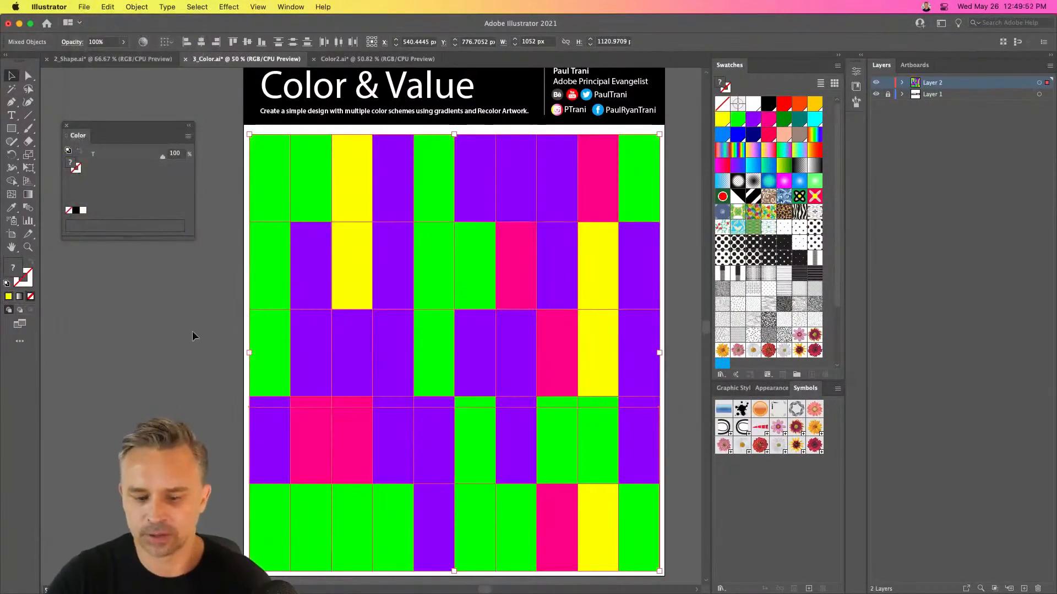
click(184, 339)
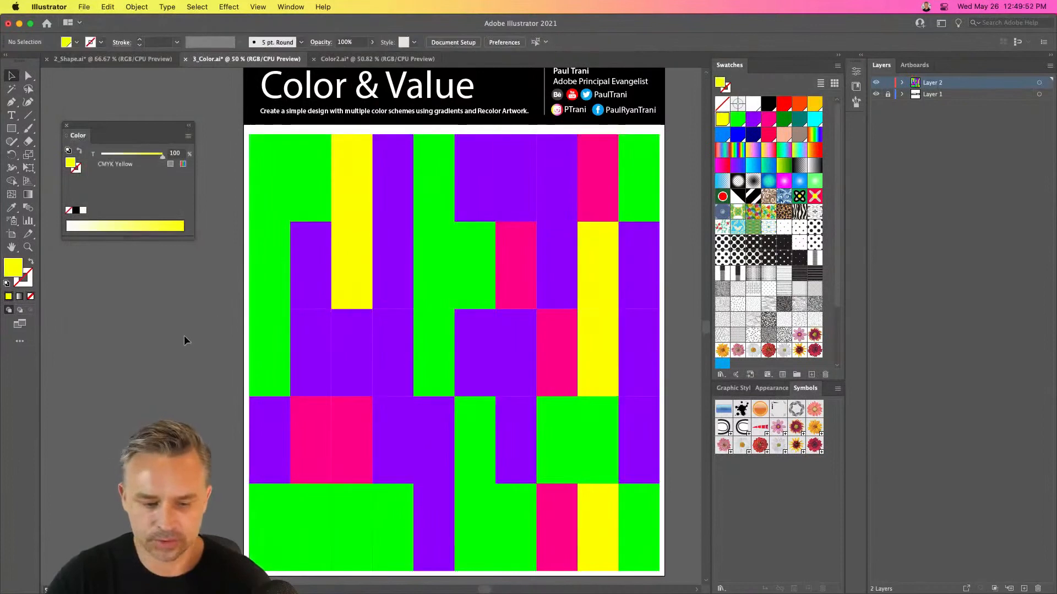
Fill the seventh tile of the top row pinkish red and the third tile of the third row hot pink
click(579, 415)
click(421, 256)
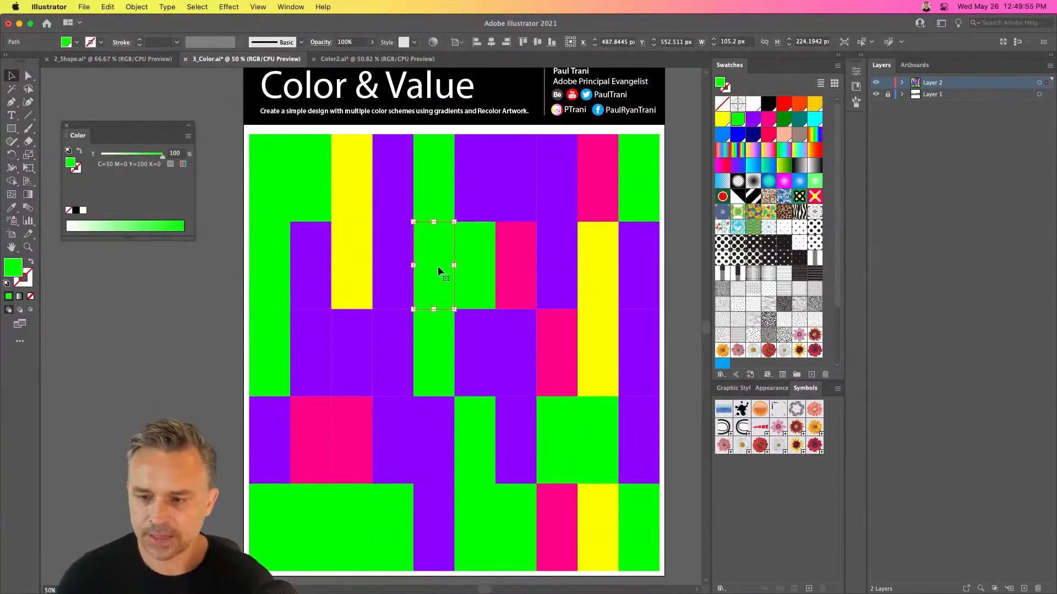
click(522, 192)
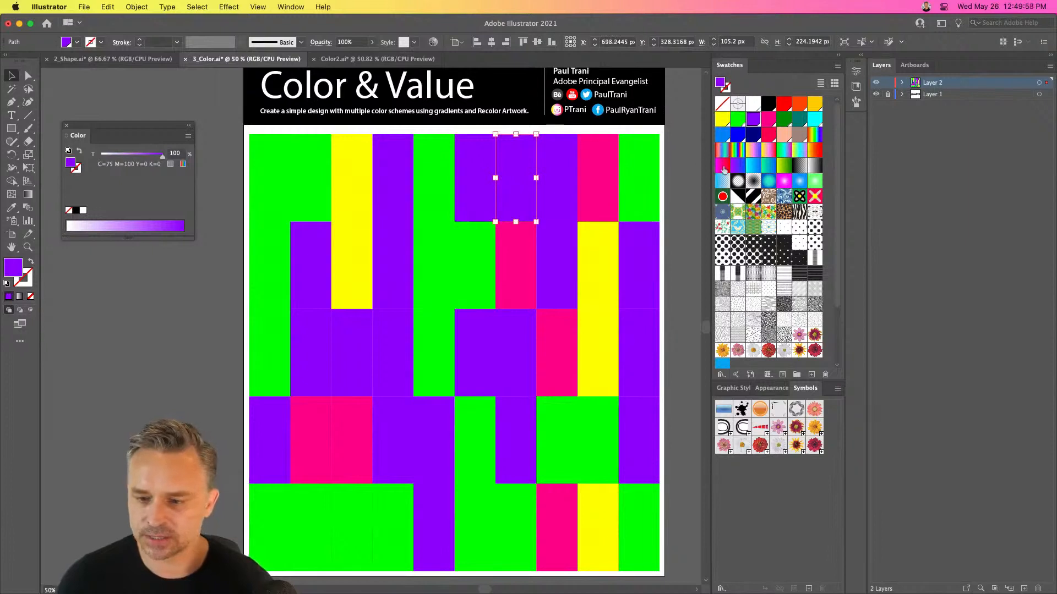
click(768, 135)
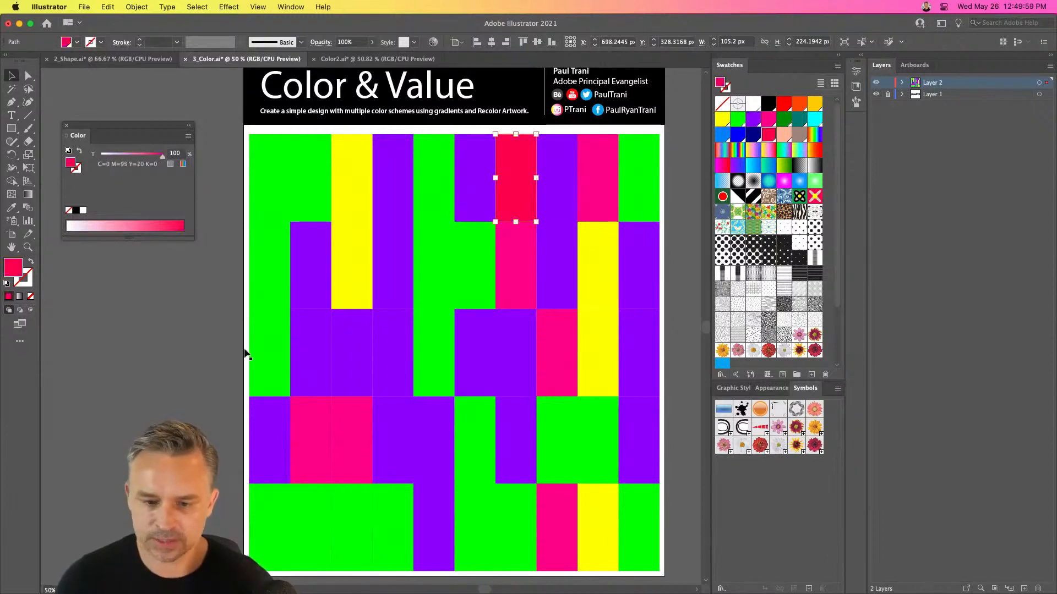
click(356, 352)
click(773, 126)
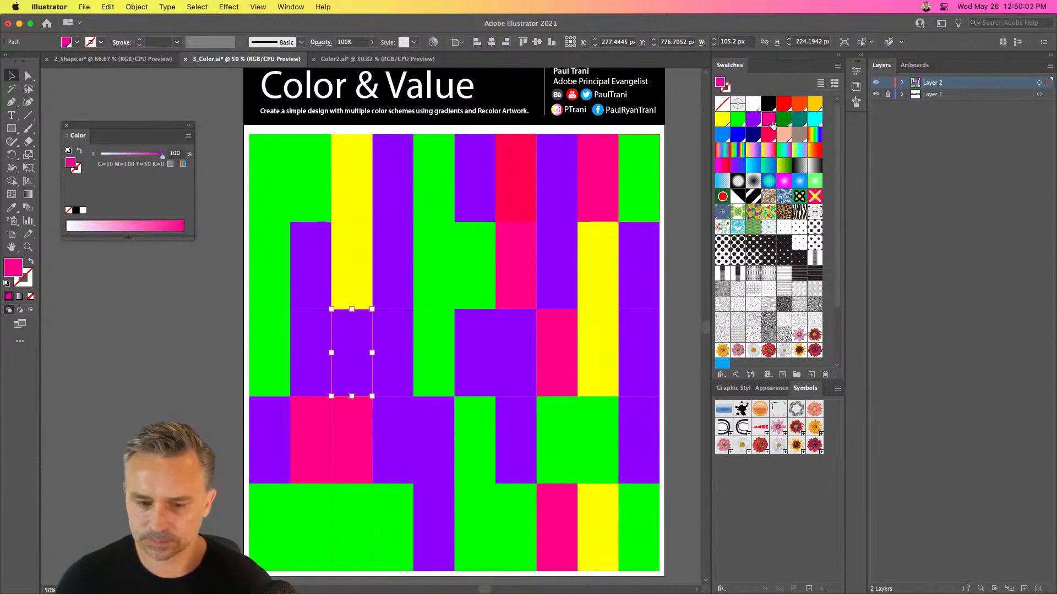
Fill the fifth tile of the fourth row and the second tile of the lowest row hot pink, and deselect
click(424, 455)
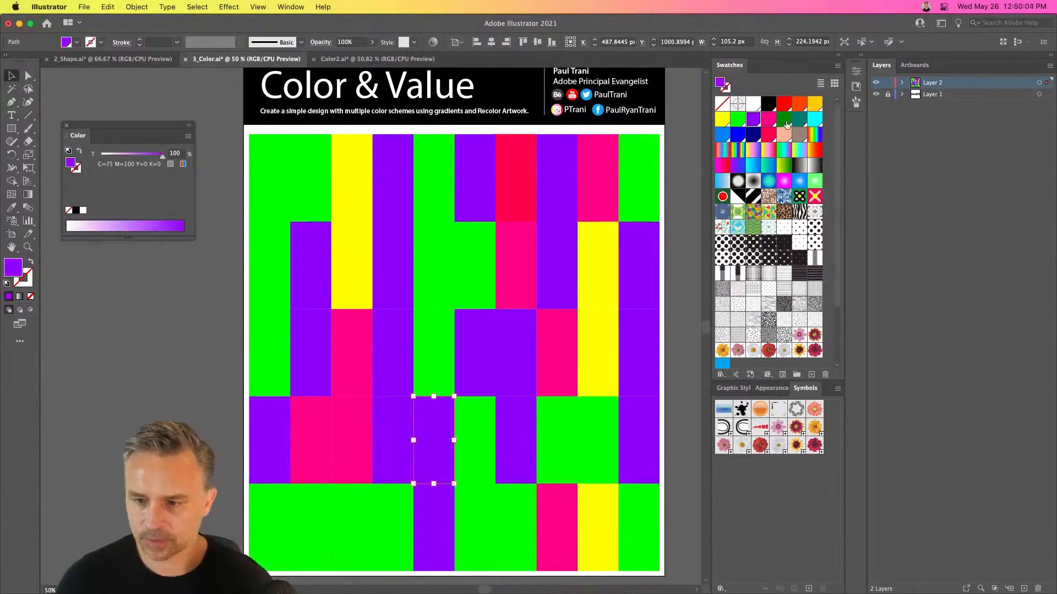
click(768, 122)
click(301, 524)
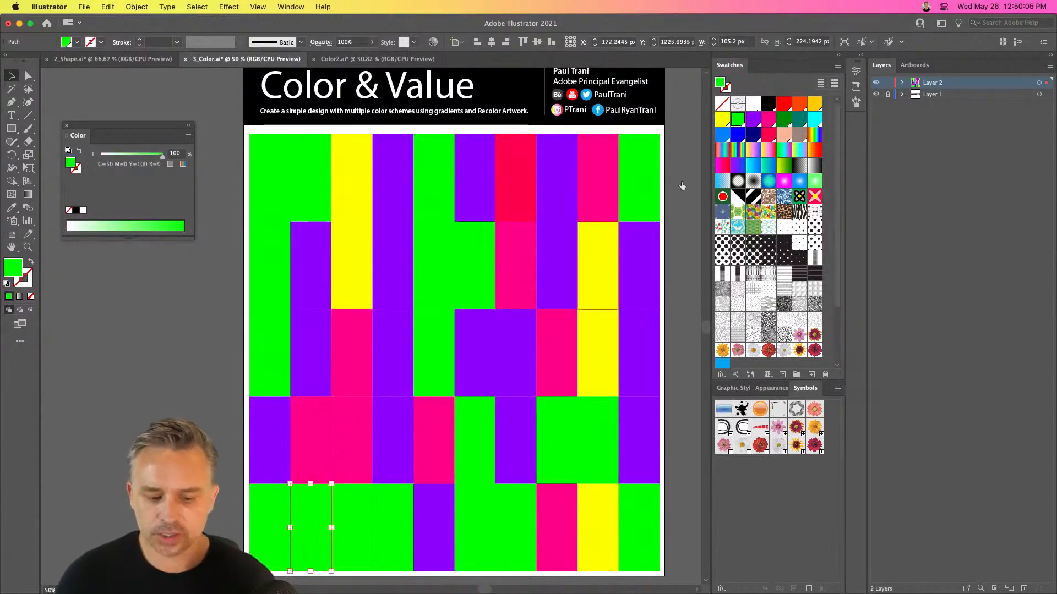
click(769, 119)
key(super+shift+a)
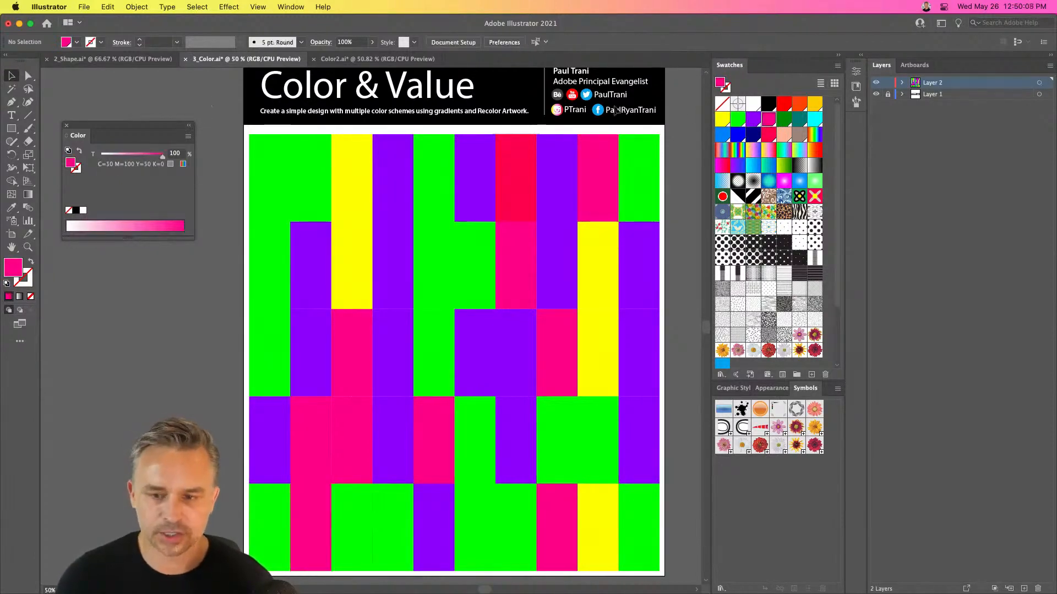
Hide Layer 1, and move and stretch the whole mosaic so it fills the artboard at 1080 × 1350 px
click(876, 95)
scroll(343, 140, up, 1)
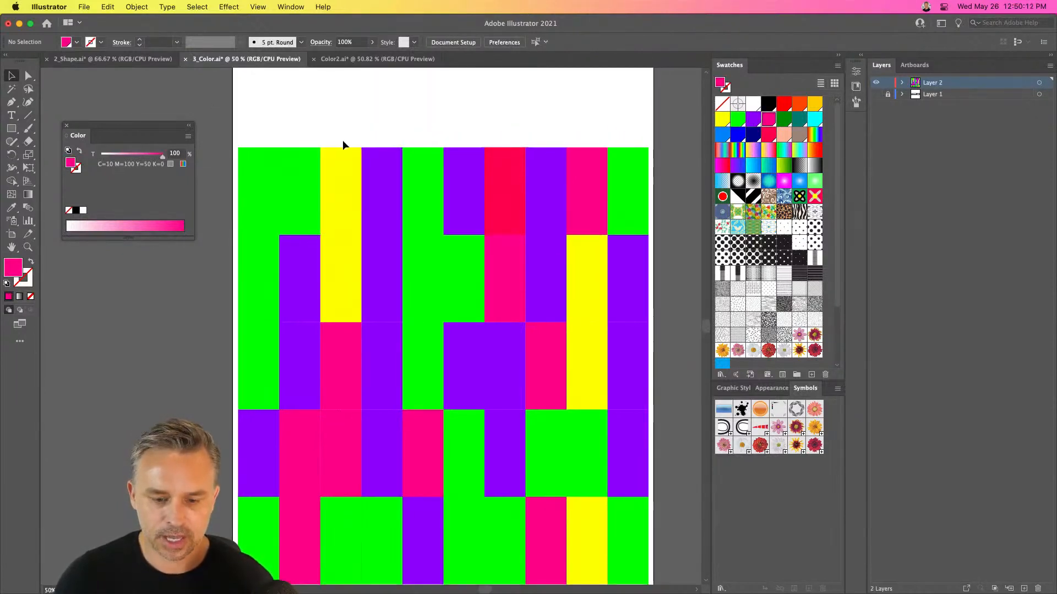
key(super+minus)
drag(277, 160, 582, 514)
drag(281, 208, 278, 151)
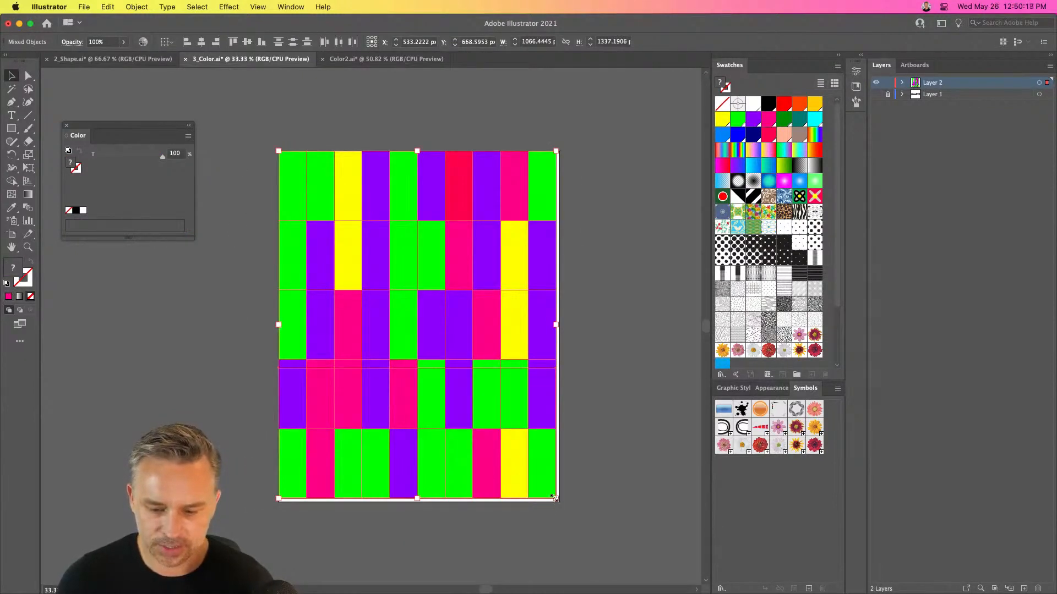
drag(555, 498, 559, 502)
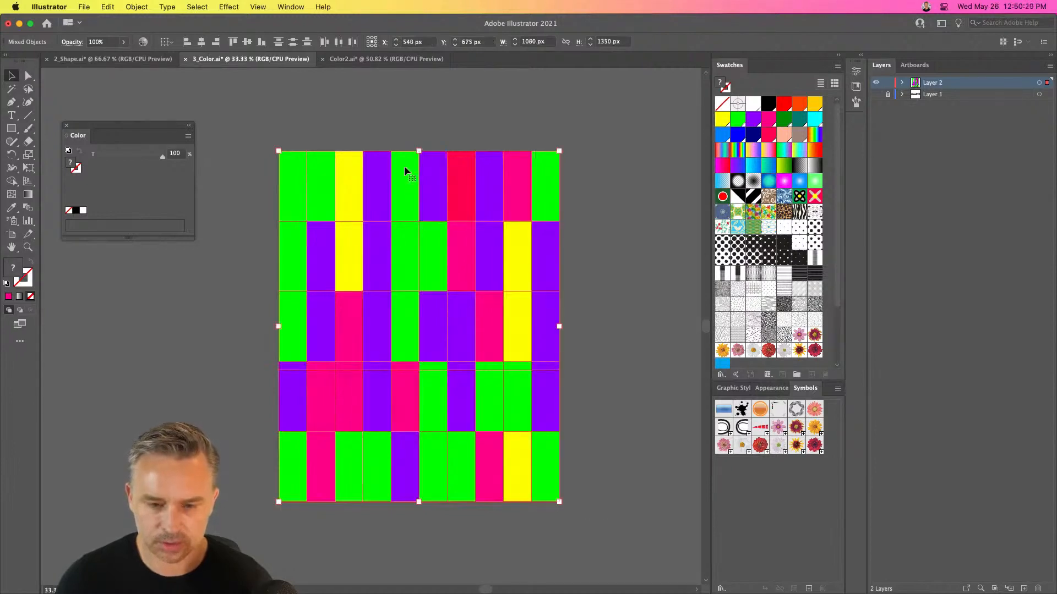
key(super+equal)
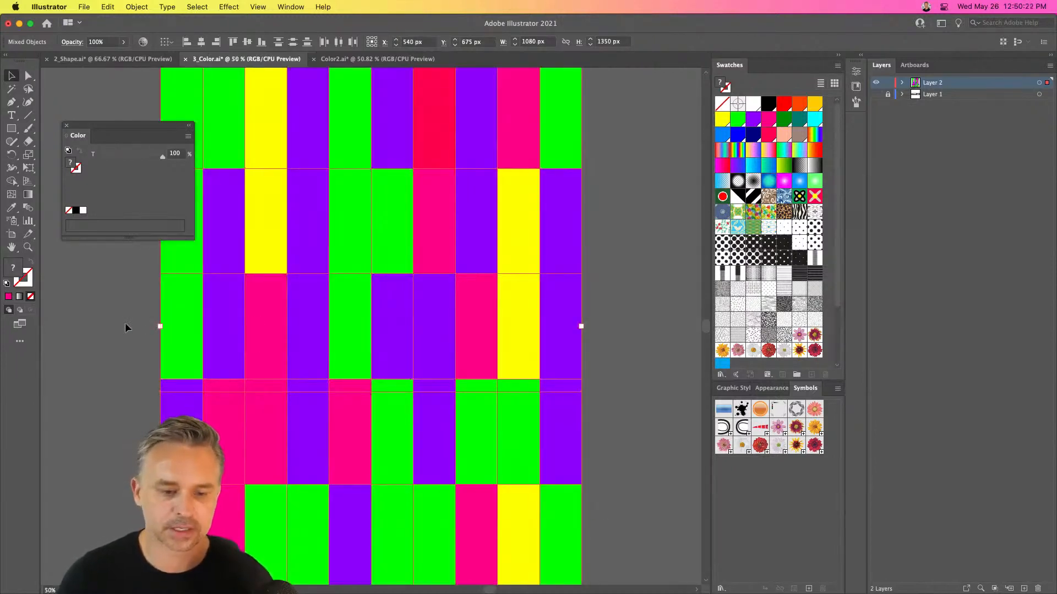
click(121, 324)
Move the first tile of the fourth row aside, delete the photo beneath it, and put the tile back in place
drag(113, 316, 186, 295)
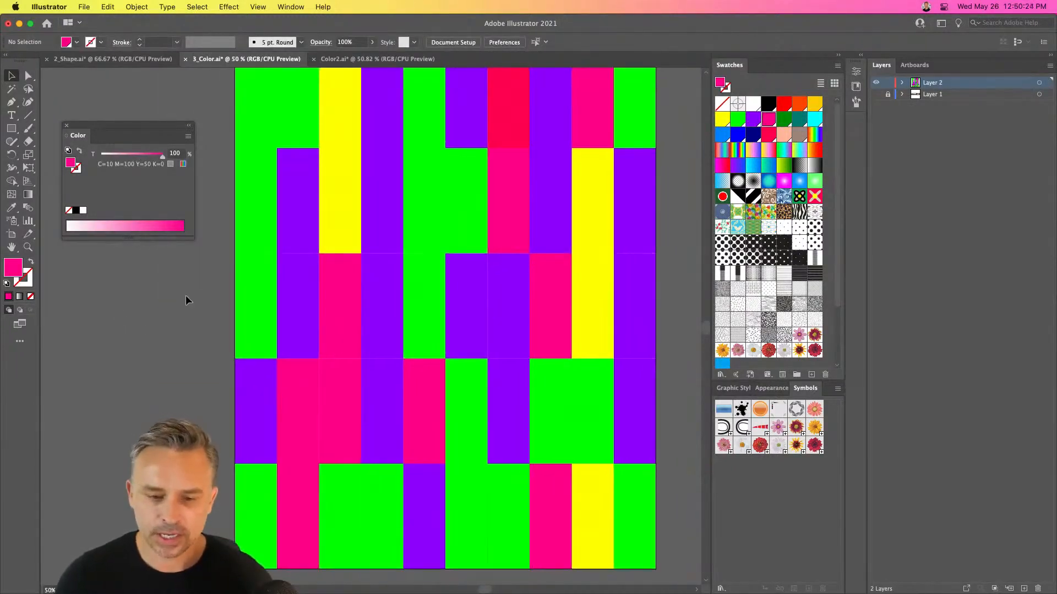
key(super+minus)
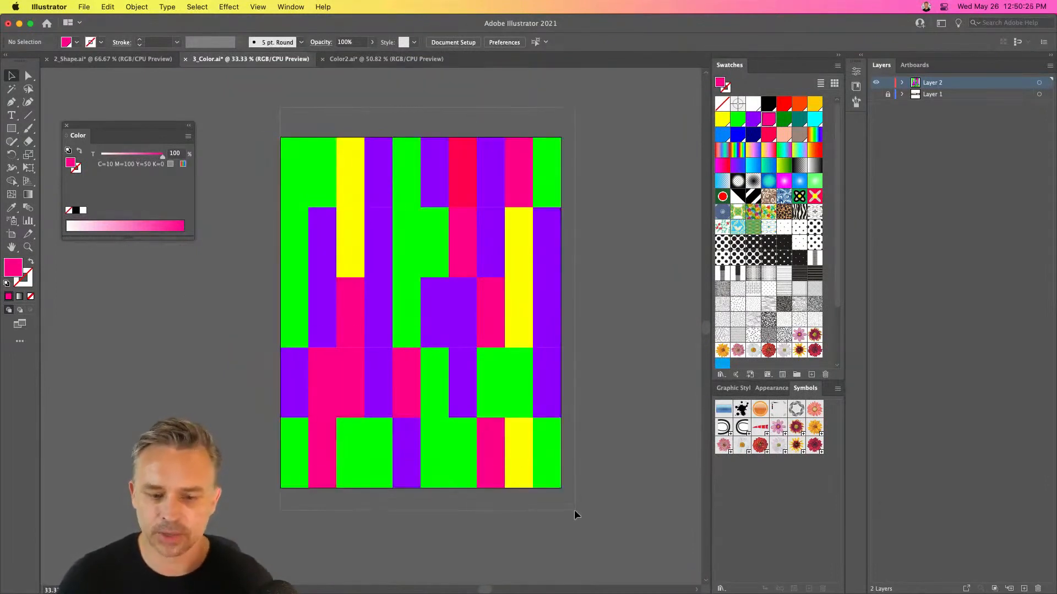
drag(575, 511, 575, 512)
click(167, 285)
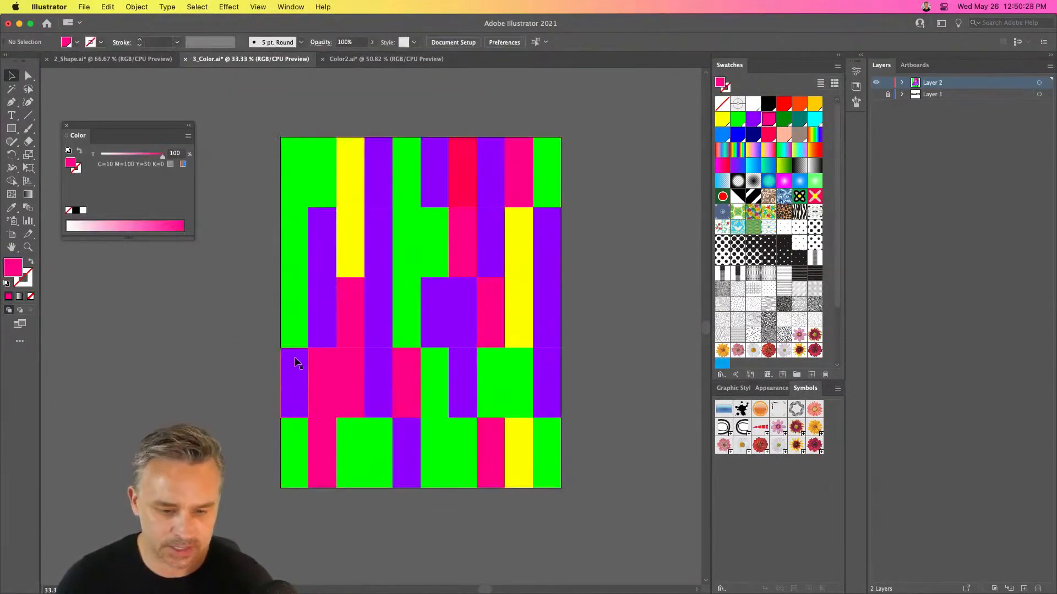
drag(296, 363, 222, 354)
click(289, 374)
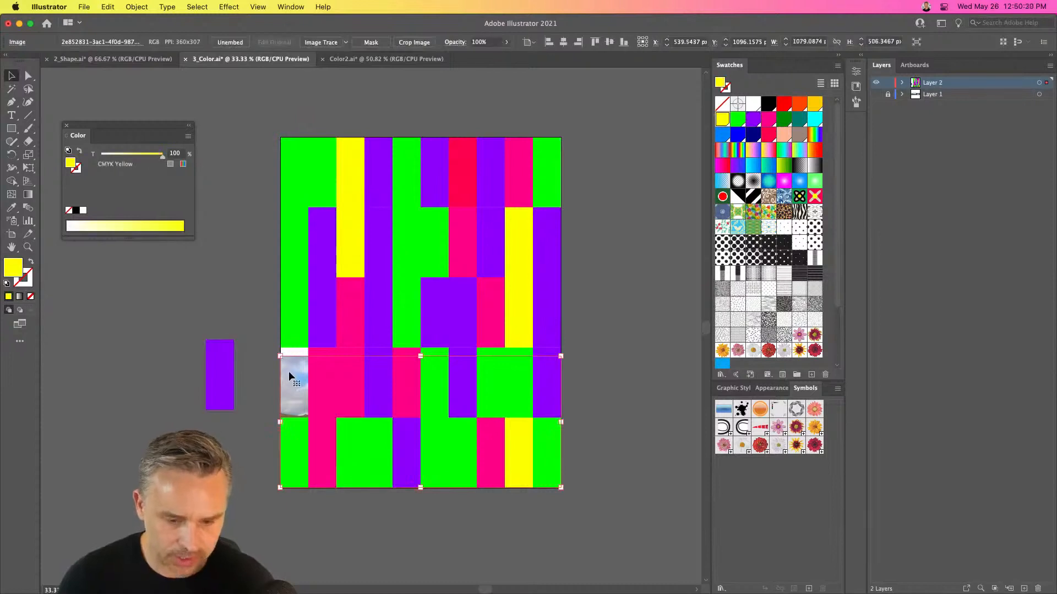
key(Delete)
drag(228, 372, 302, 384)
click(254, 127)
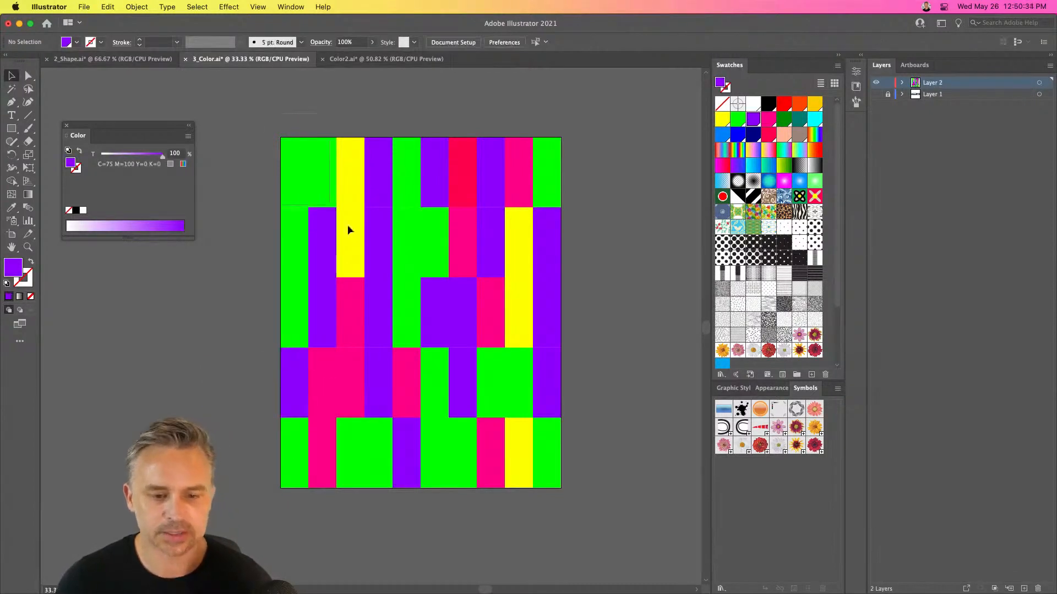
Select all the tiles and look through the Edit Colors commands, the swatch options and the Spot Color Options
key(super+a)
click(84, 7)
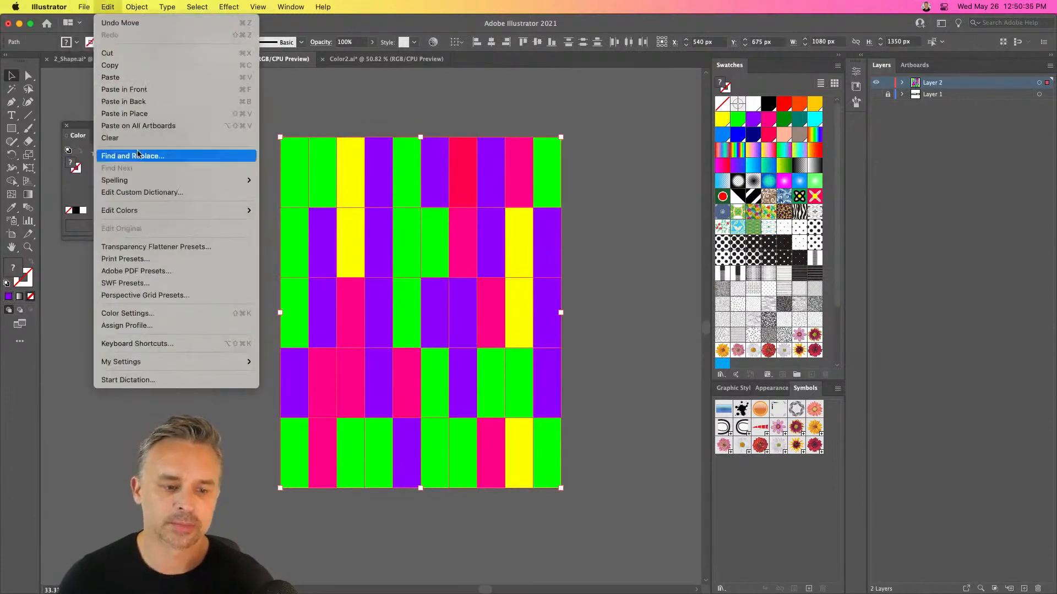
mouse_move(138, 187)
mouse_move(182, 210)
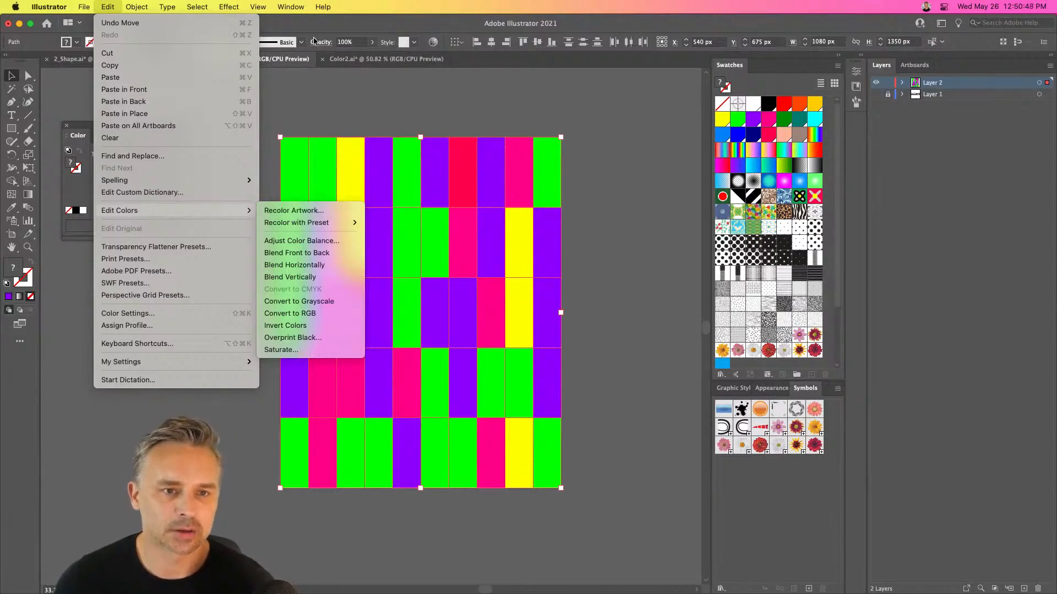
click(333, 109)
click(291, 7)
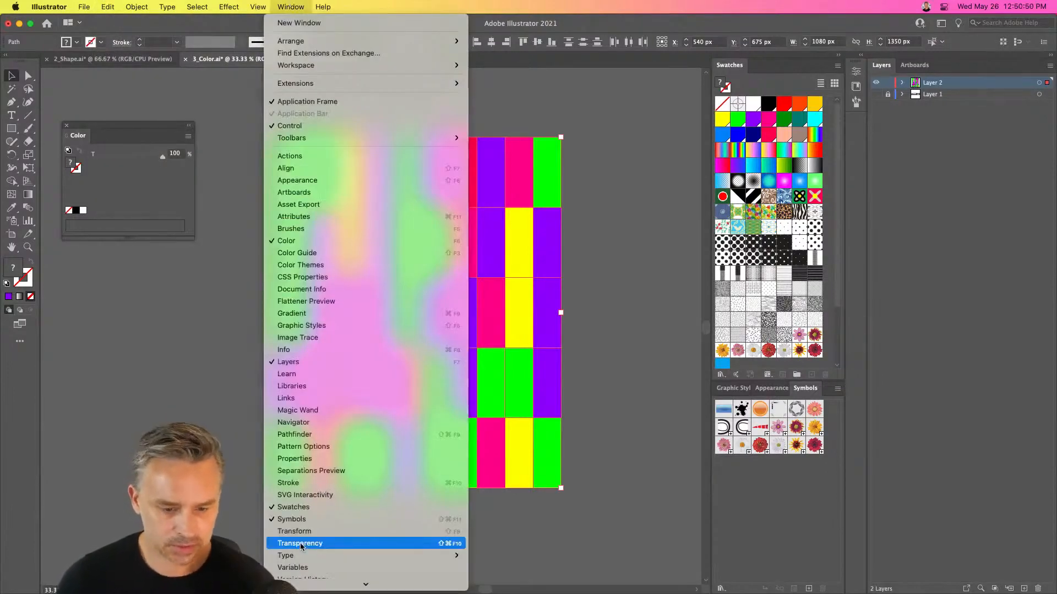
click(639, 234)
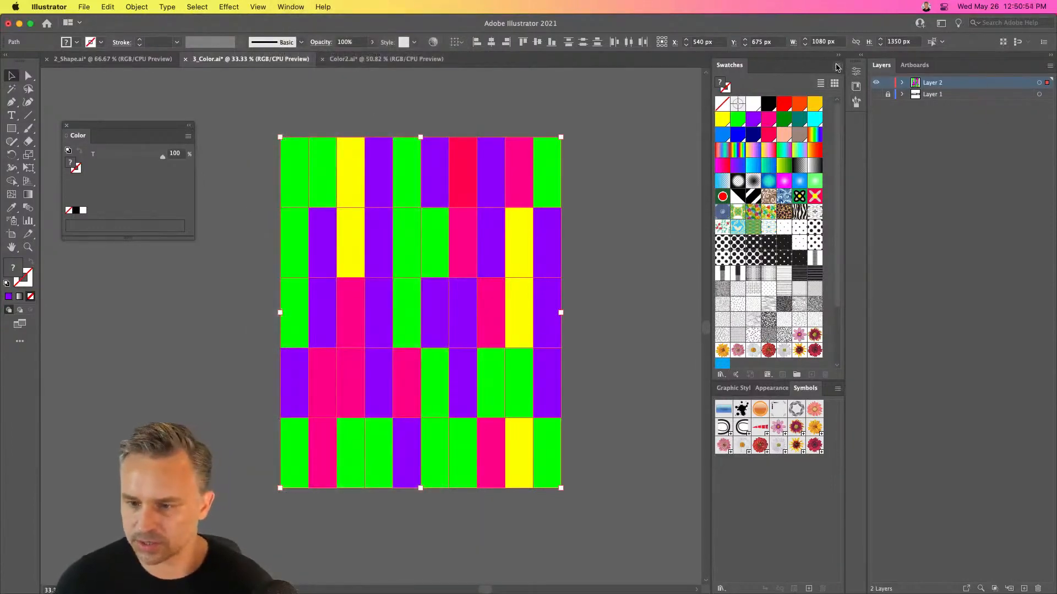
click(837, 66)
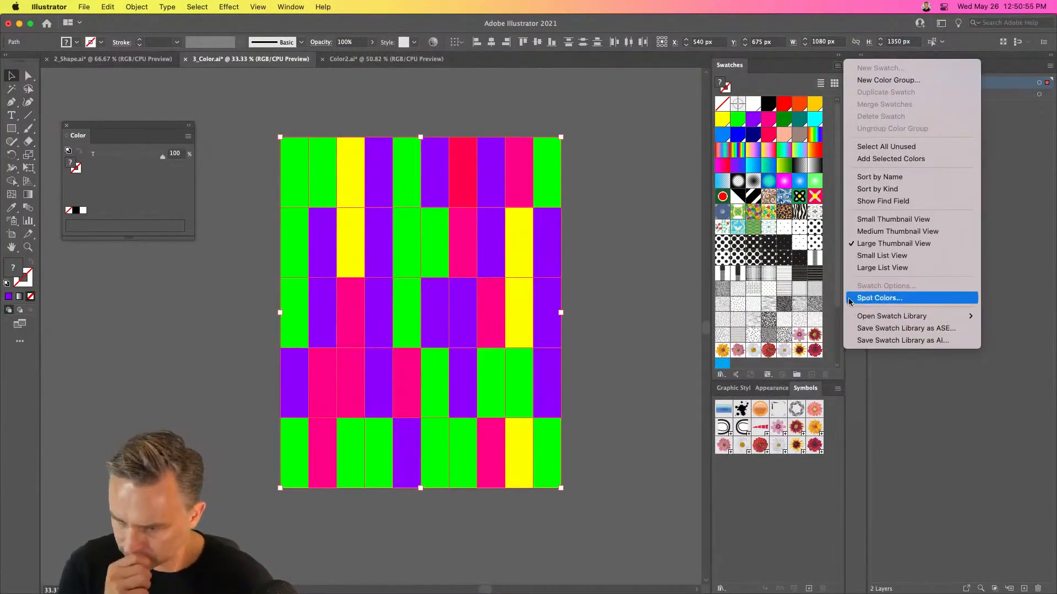
mouse_move(862, 320)
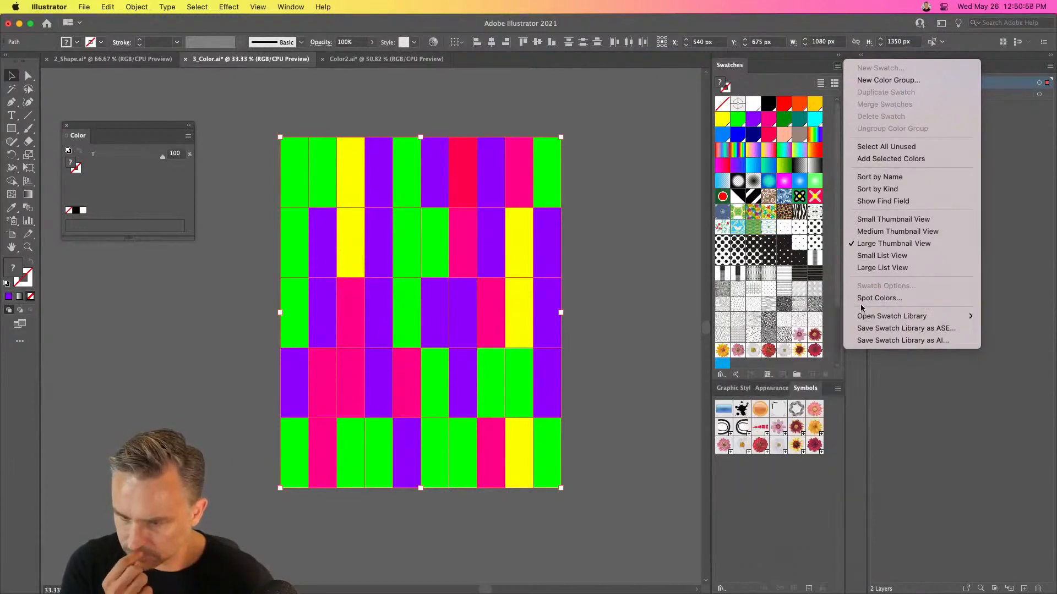
click(862, 298)
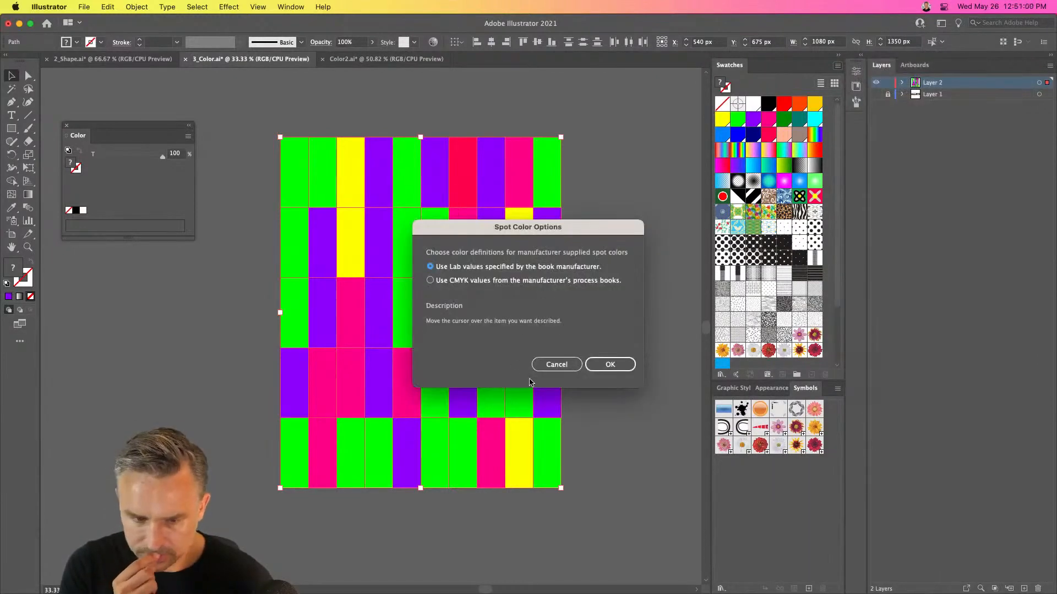
click(539, 365)
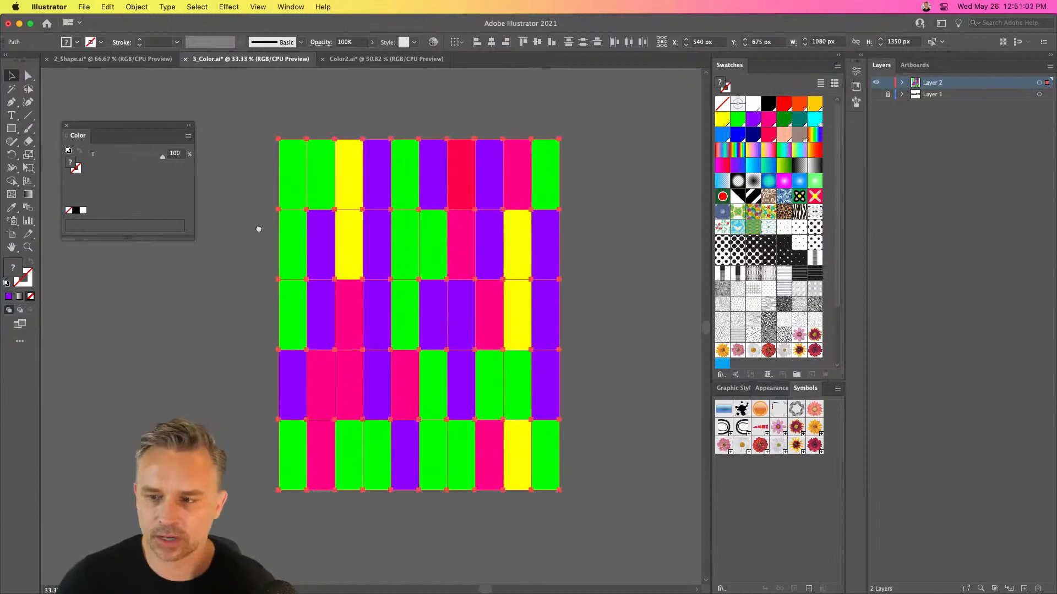
Move the mosaic about 1326 px right off the artboard, and cover the artboard with a 1080 × 1350 px rectangle filled with the yellow-pink-blue gradient
drag(284, 187, 627, 188)
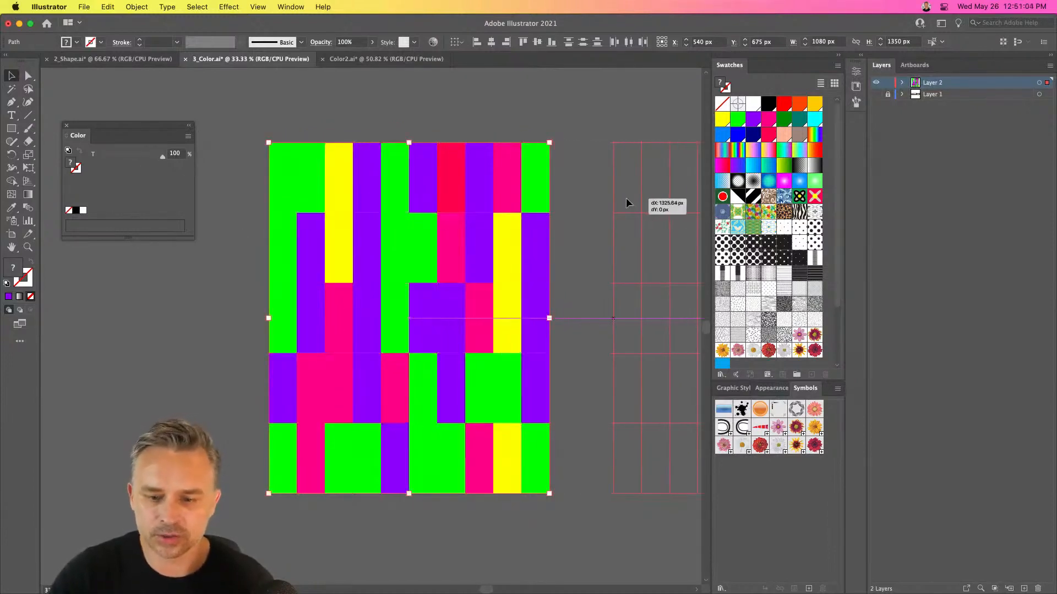
click(231, 262)
click(11, 129)
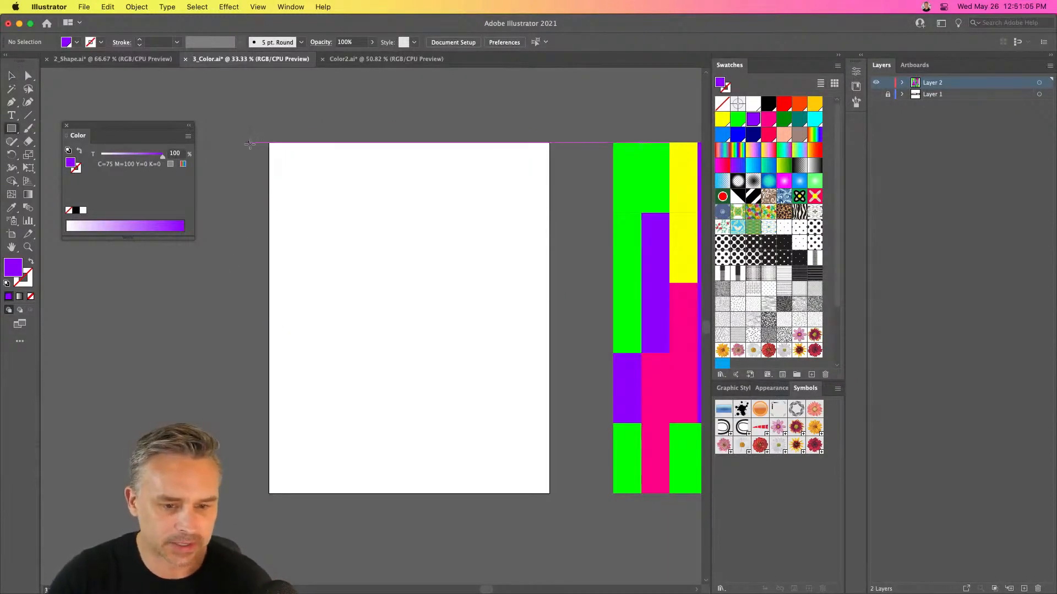
drag(269, 143, 550, 494)
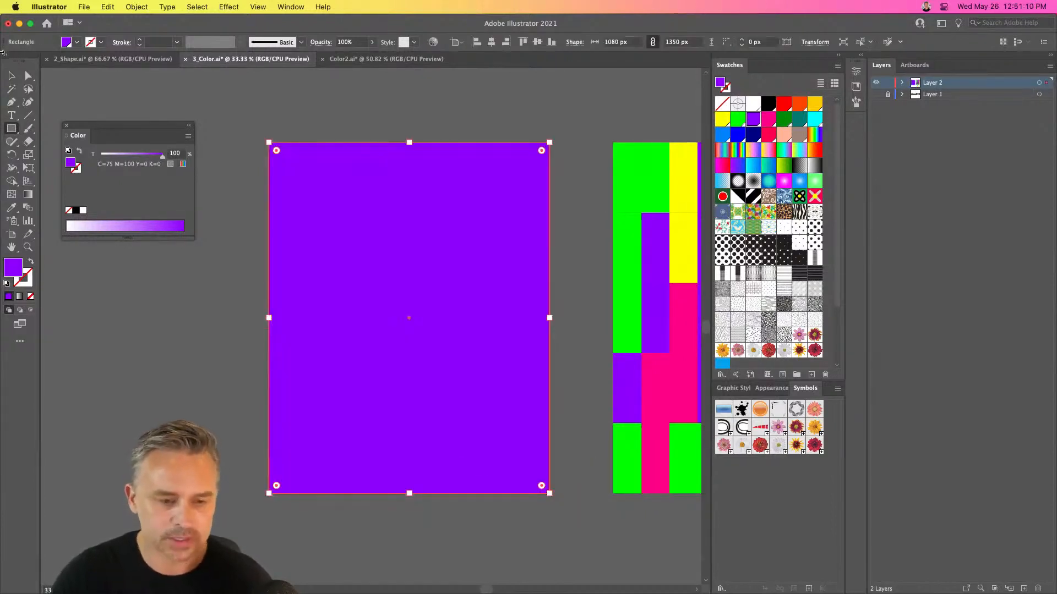
click(10, 76)
click(753, 151)
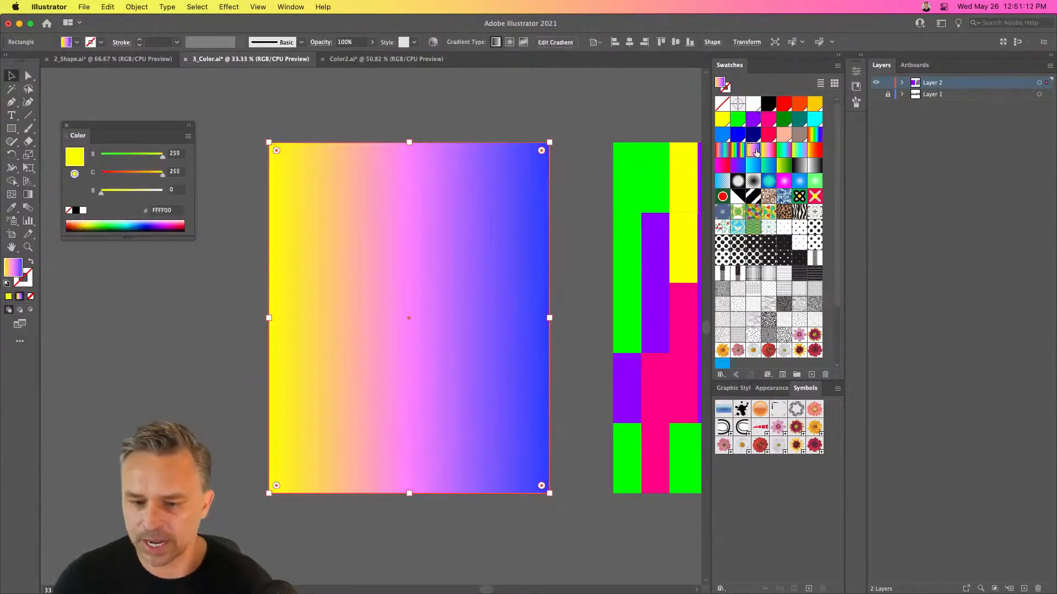
Show the gradient settings beside the artwork and change the rectangle's fill to a freeform gradient
key(super+equal)
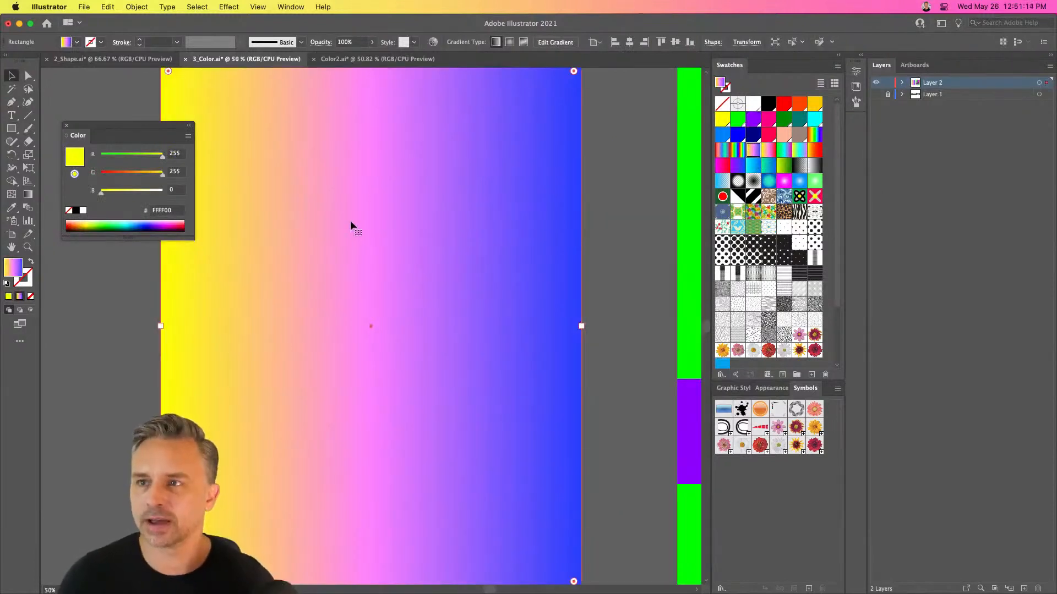
click(291, 7)
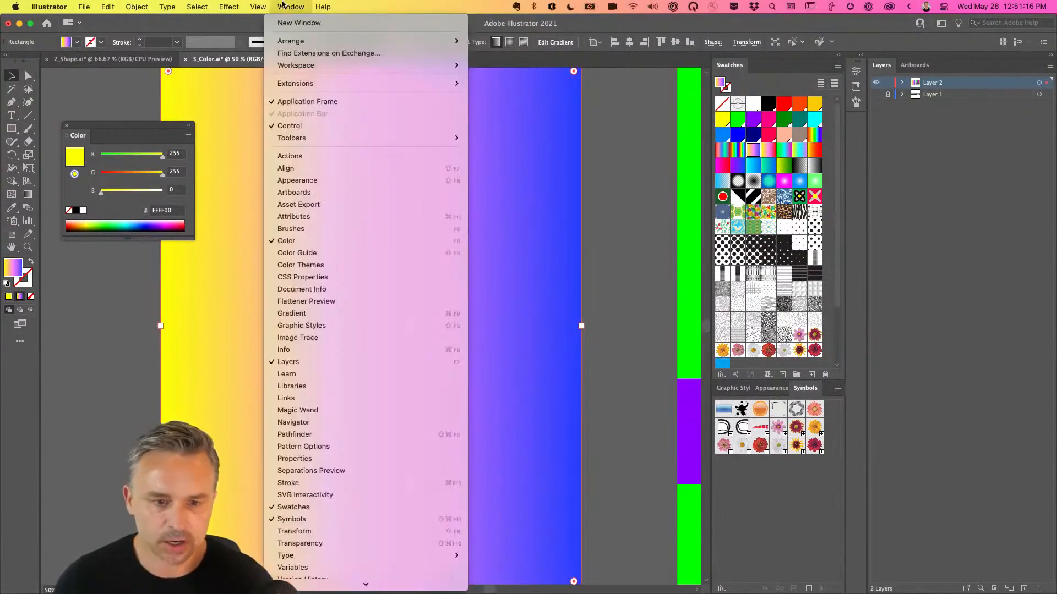
click(319, 314)
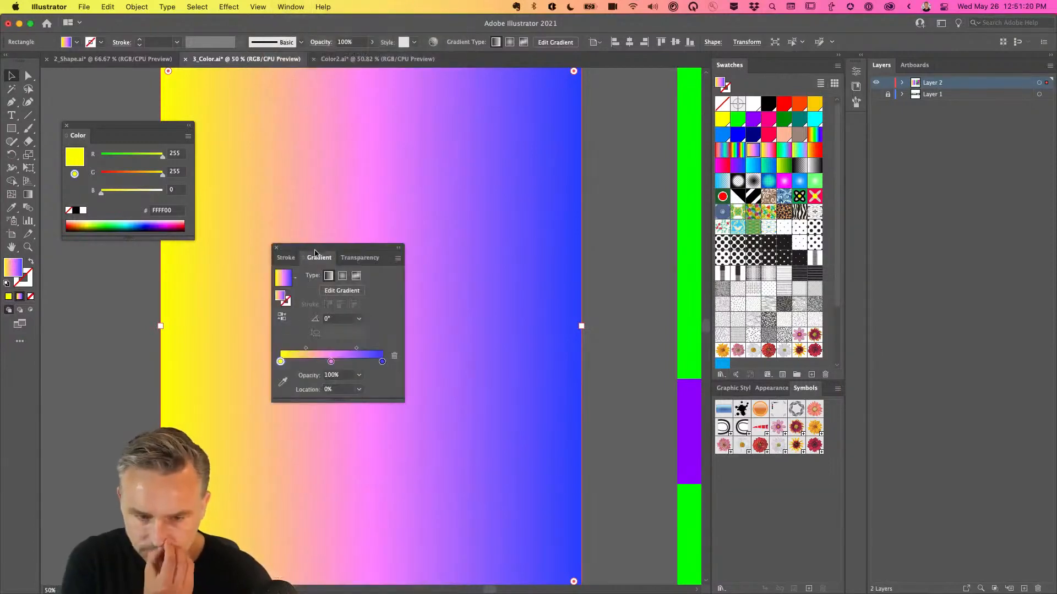
drag(315, 252, 596, 196)
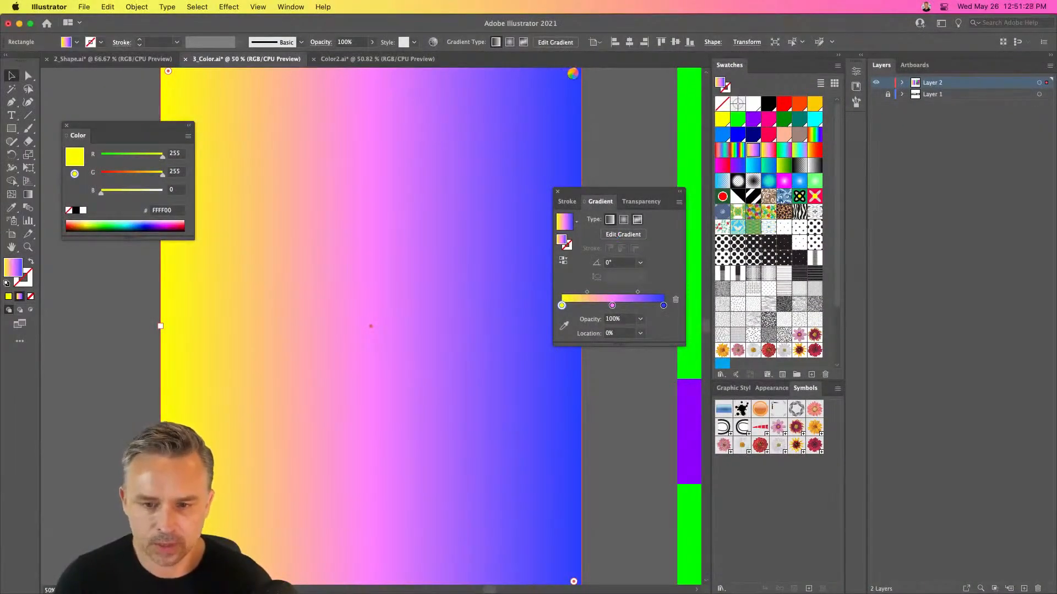
click(636, 220)
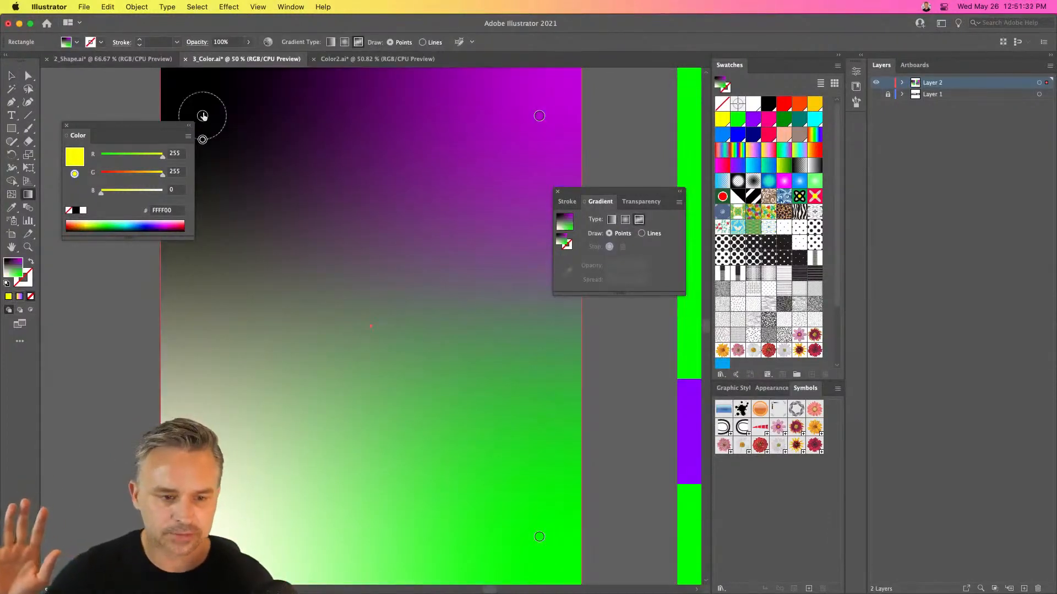
Move the freeform gradient's upper-left color point further inward and recolor it with the pink C=10 M=100 Y=50 K=0 swatch
drag(203, 116, 275, 161)
mouse_move(277, 164)
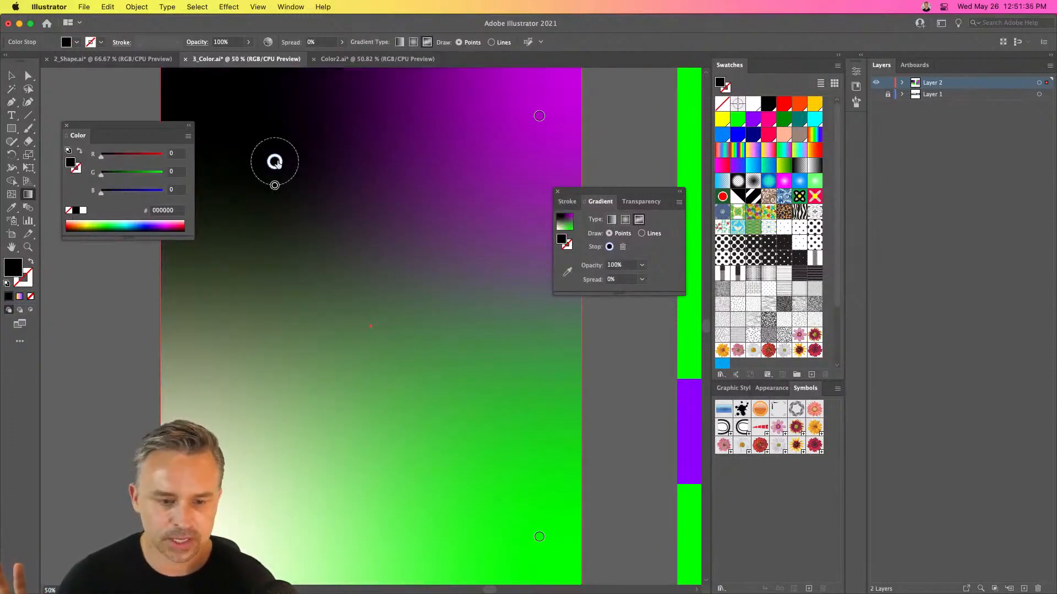
double_click(275, 163)
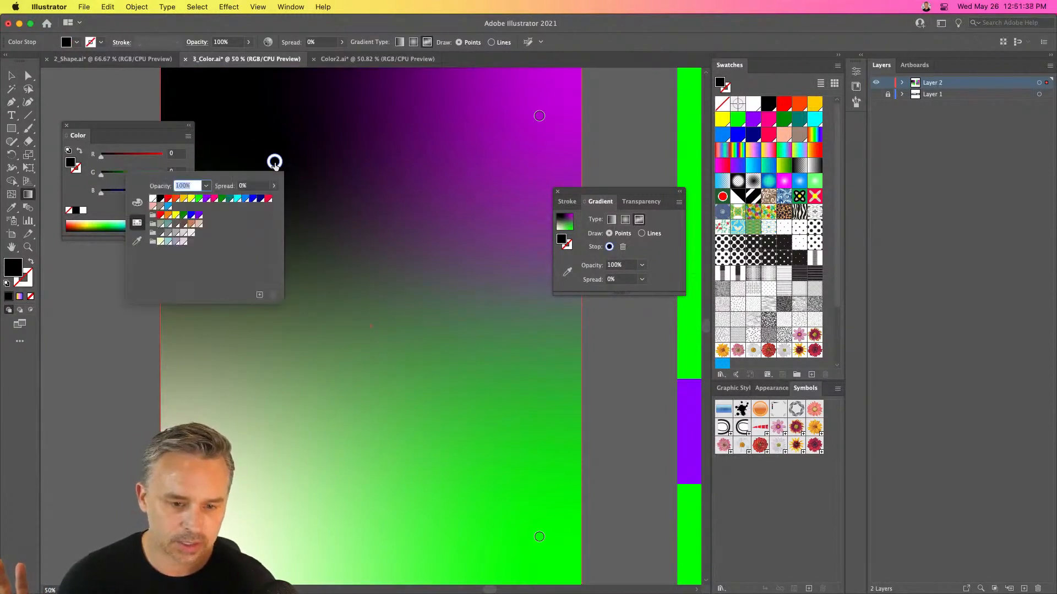
click(214, 198)
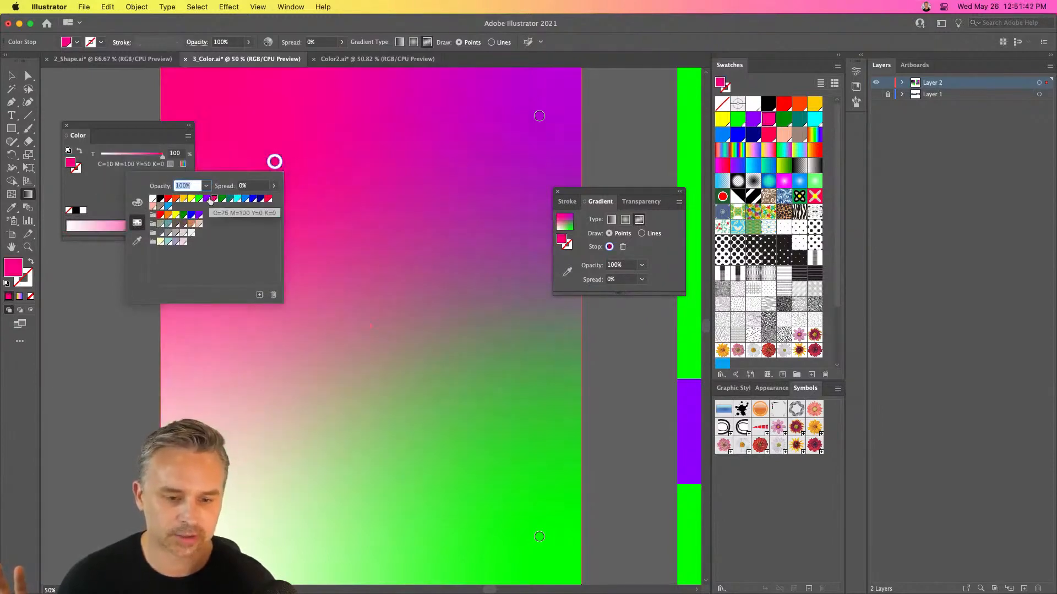
Recolor the lower-left gradient point CMYK Yellow, and shift the green point slightly inward from the rectangle's lower-right corner
click(203, 536)
double_click(202, 537)
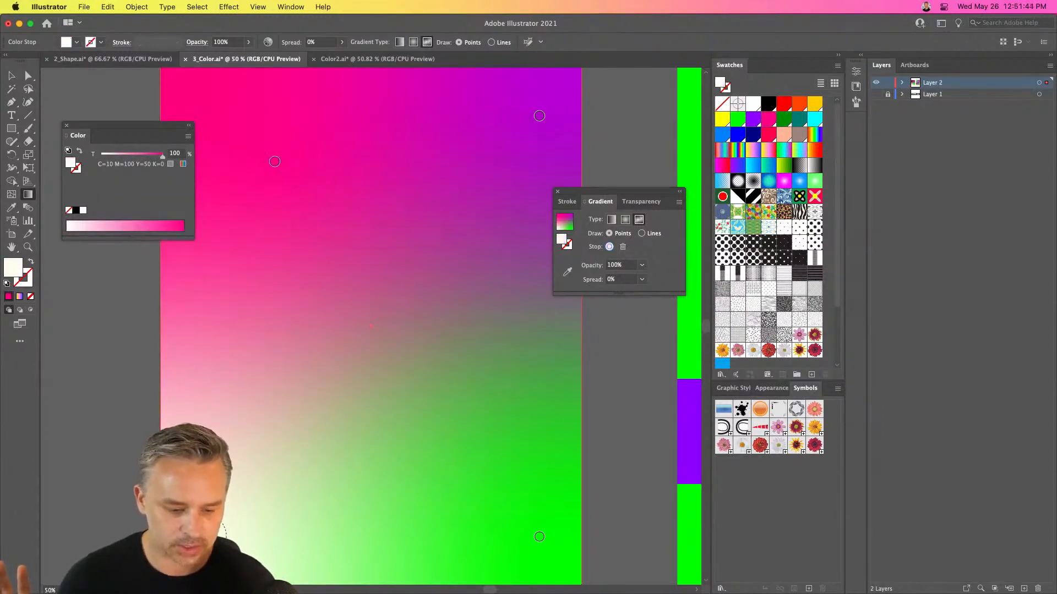
click(120, 423)
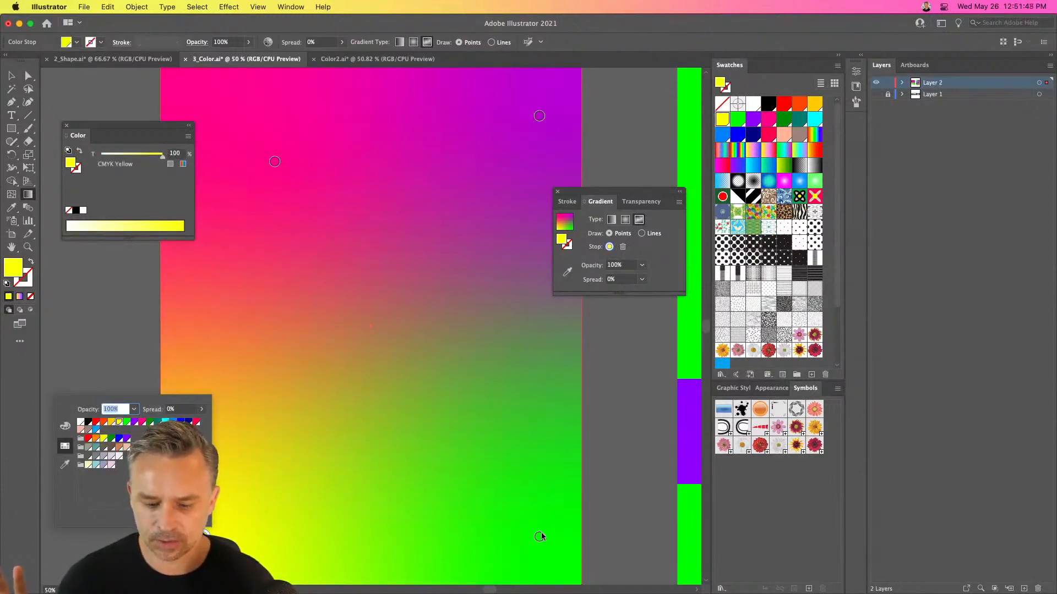
drag(539, 537, 352, 301)
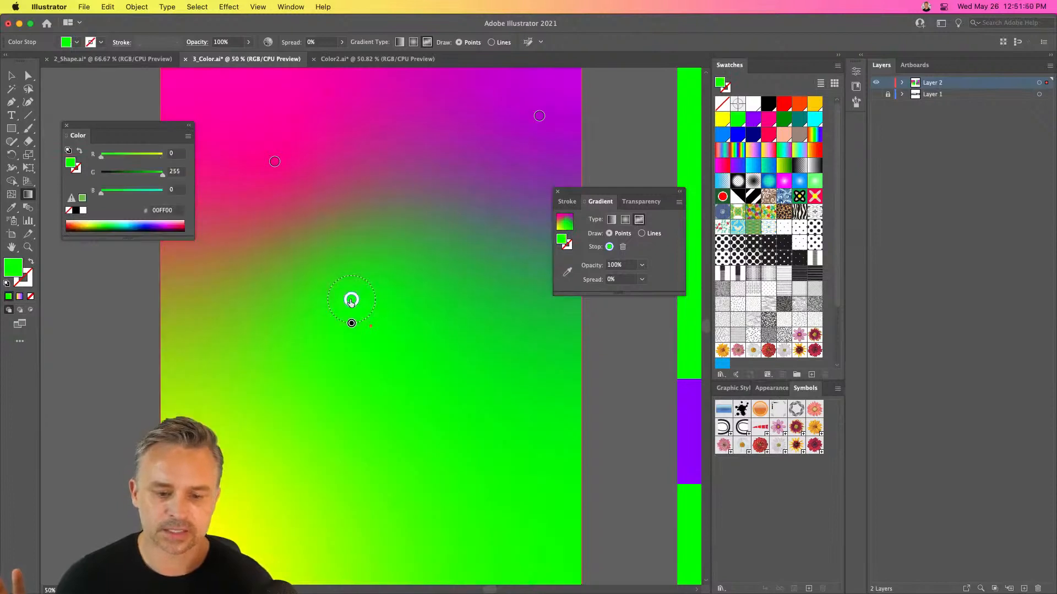
drag(435, 451, 514, 526)
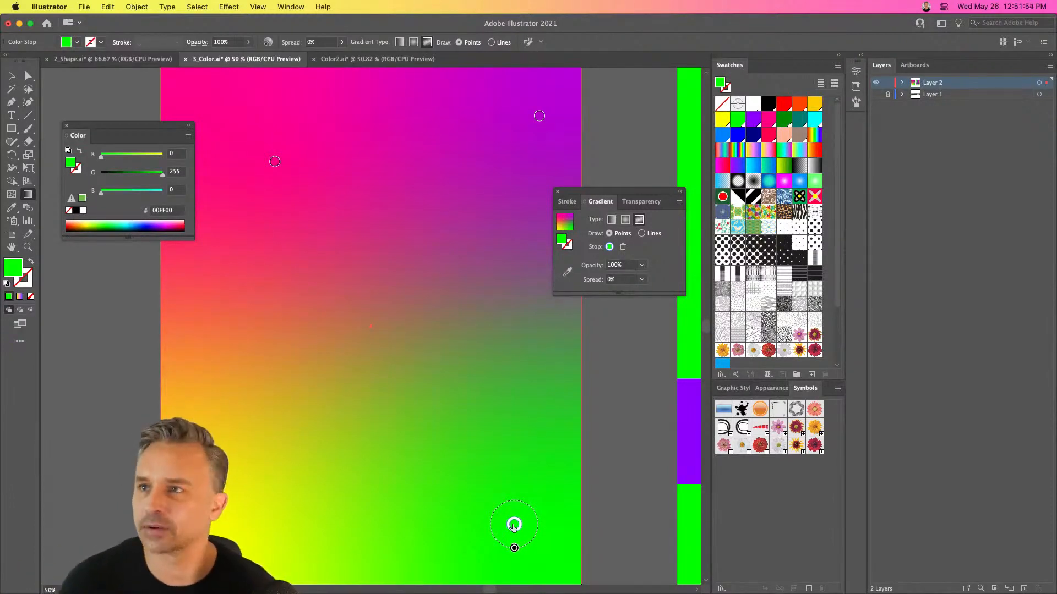
Add a new layer above Layer 2, paste the copied artwork in front on it, and hide Layer 2
drag(607, 189, 689, 233)
key(super+minus)
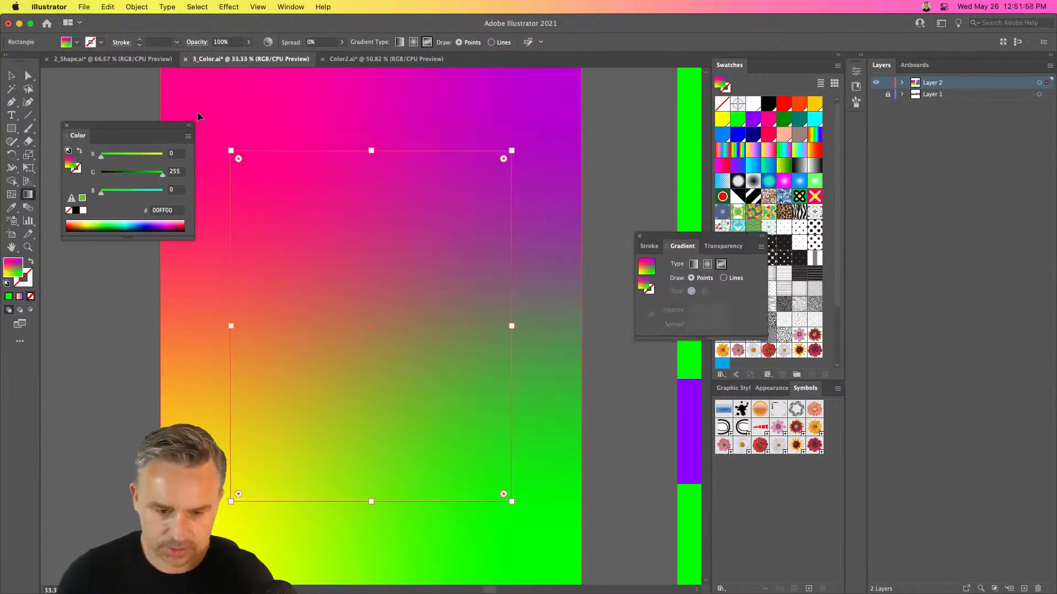
drag(241, 112, 290, 132)
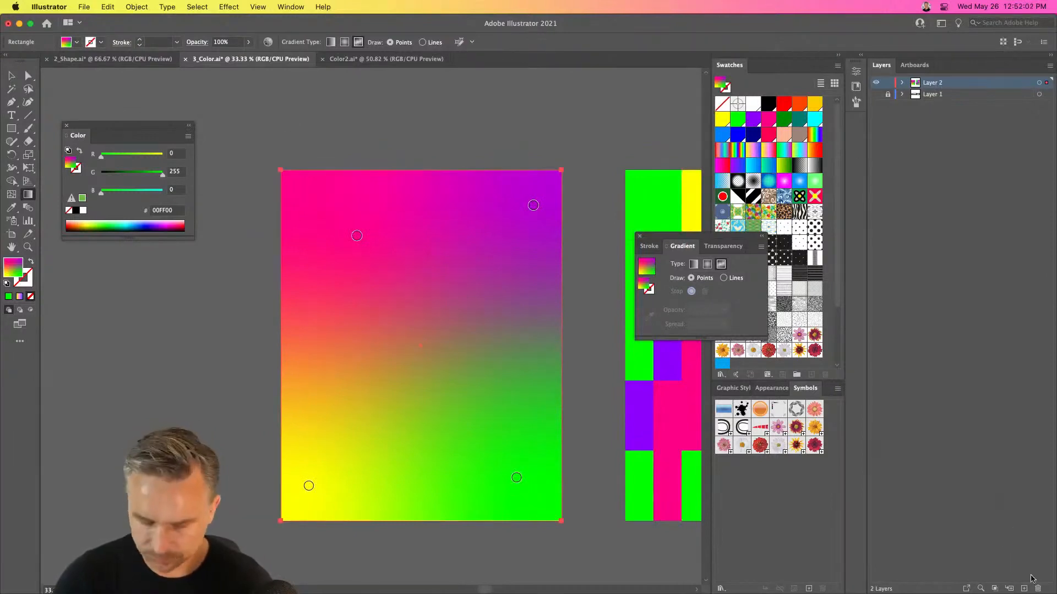
key(super+l)
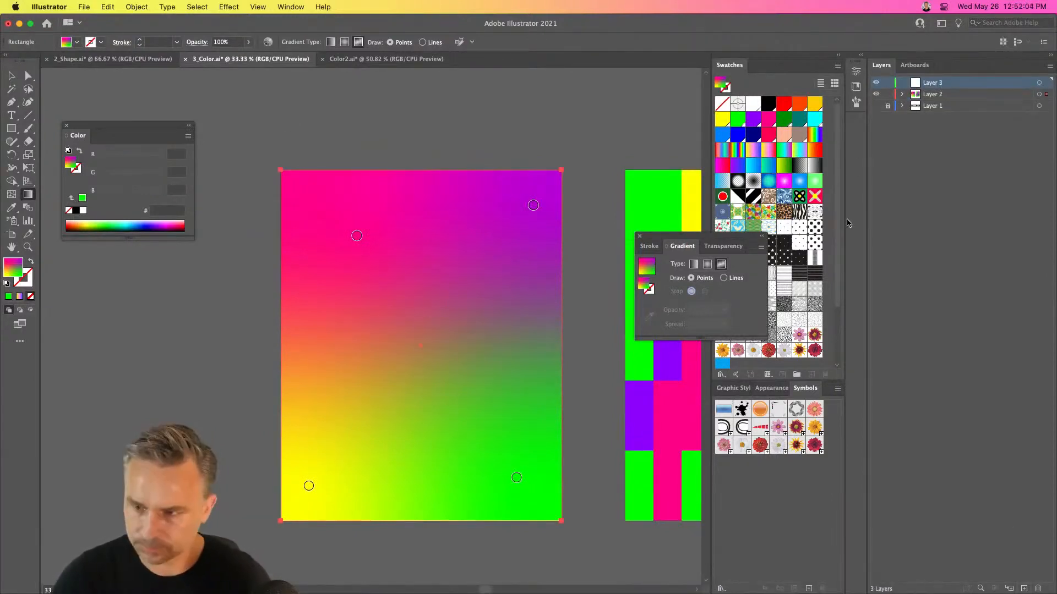
key(super+f)
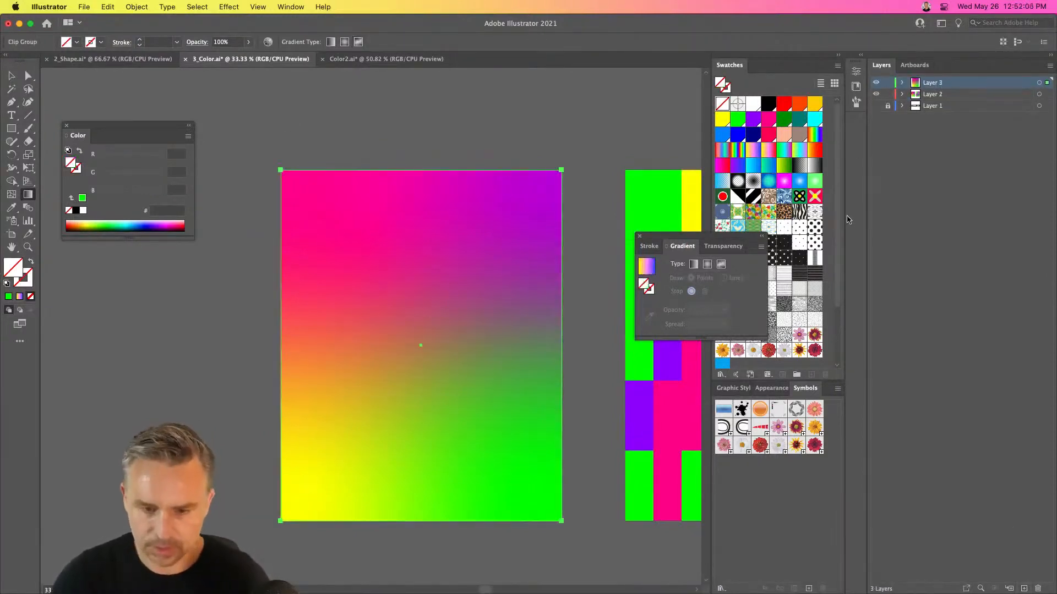
click(876, 94)
Try a rainbow gradient swatch on the pasted clip group, and delete the group from the artboard
click(11, 76)
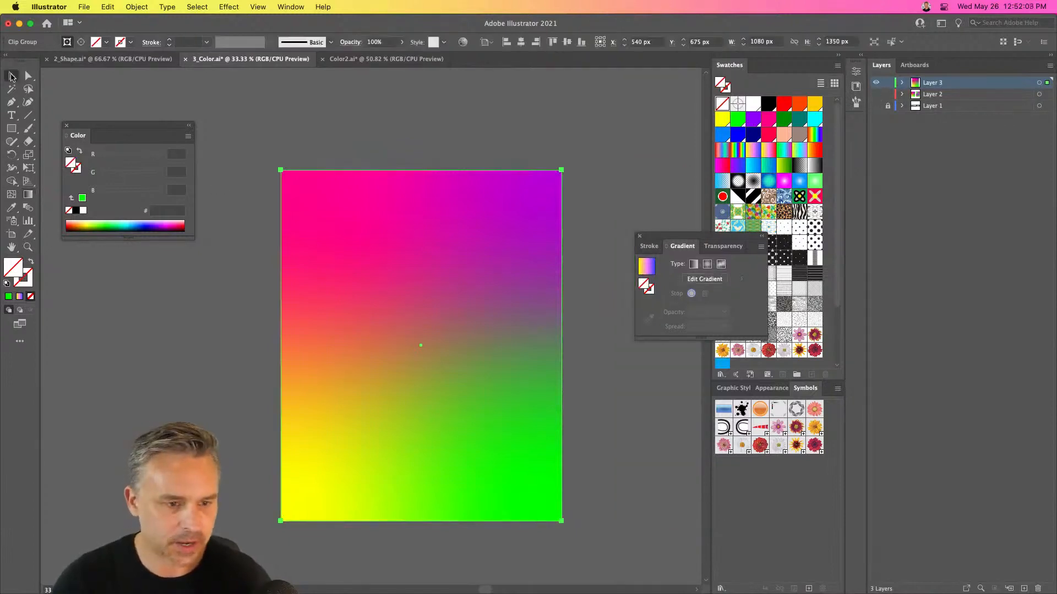
click(738, 149)
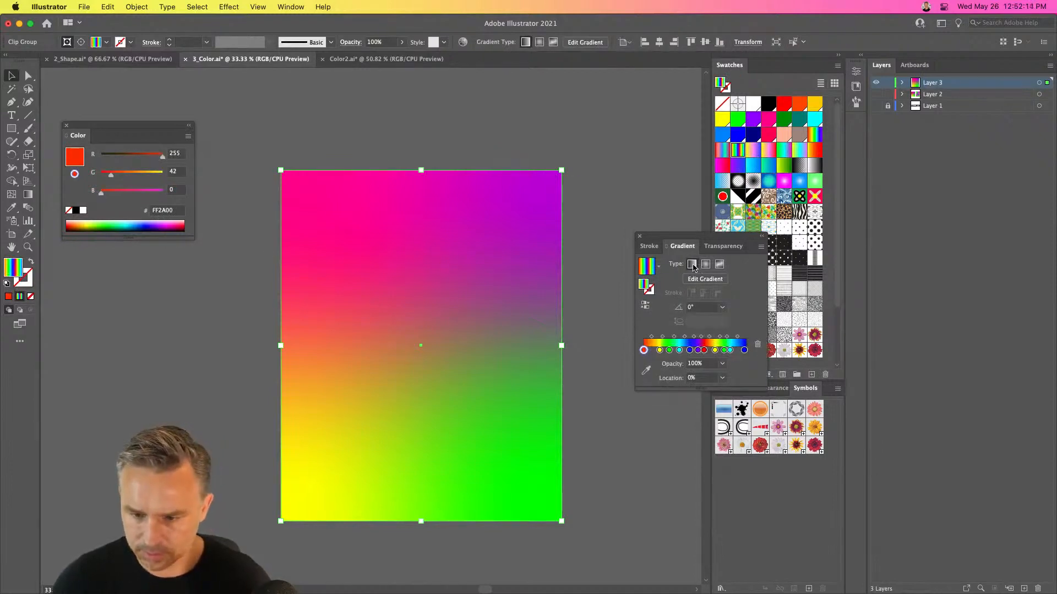
drag(350, 258, 232, 260)
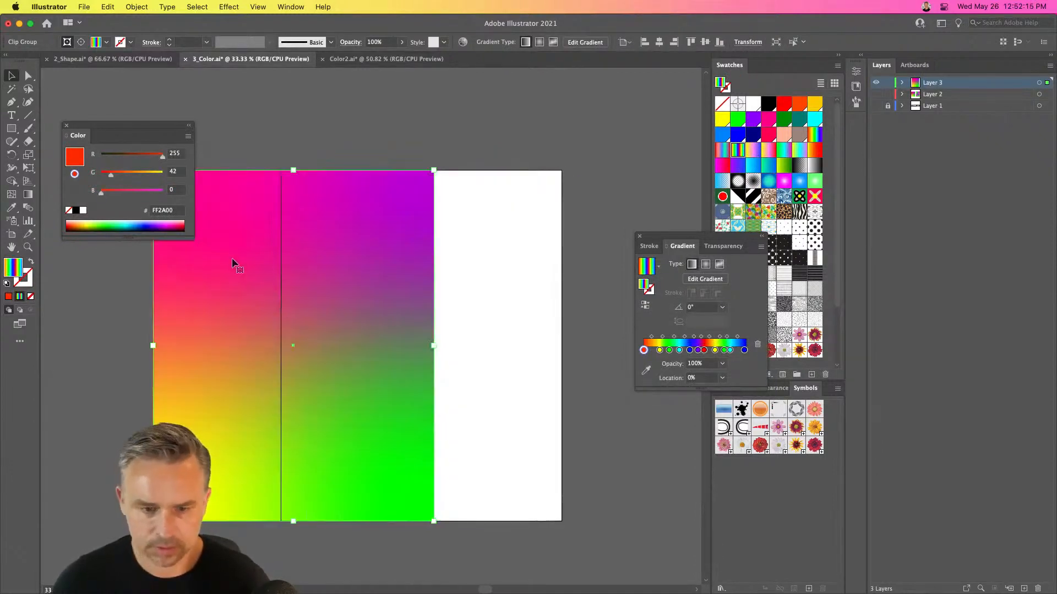
key(Delete)
Draw an artboard-sized rectangle with the red-to-violet spectrum gradient and shorten it to a strip about 103 px high along the bottom edge
key(m)
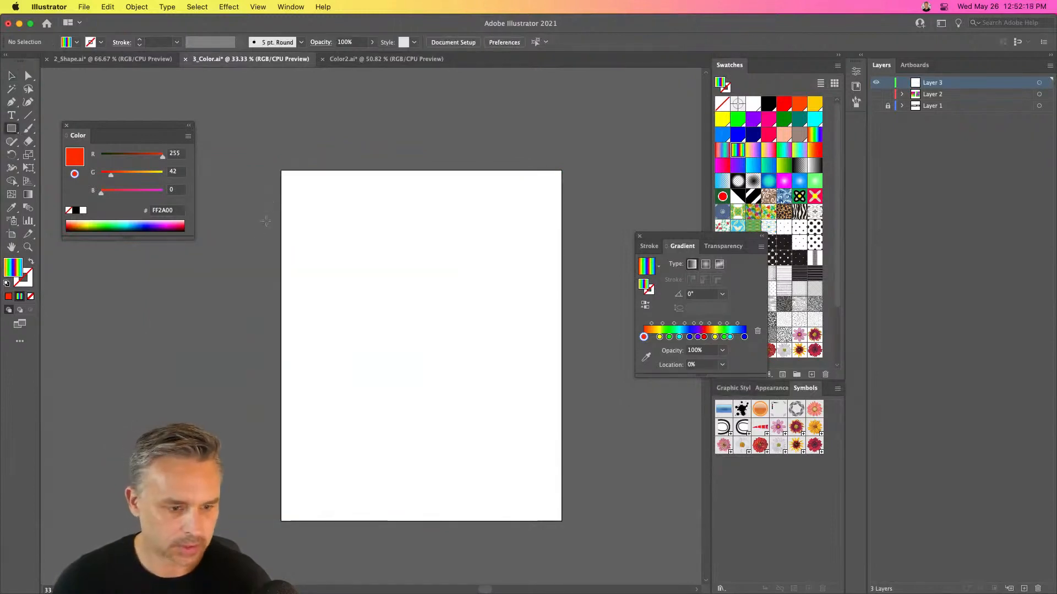
drag(277, 170, 561, 521)
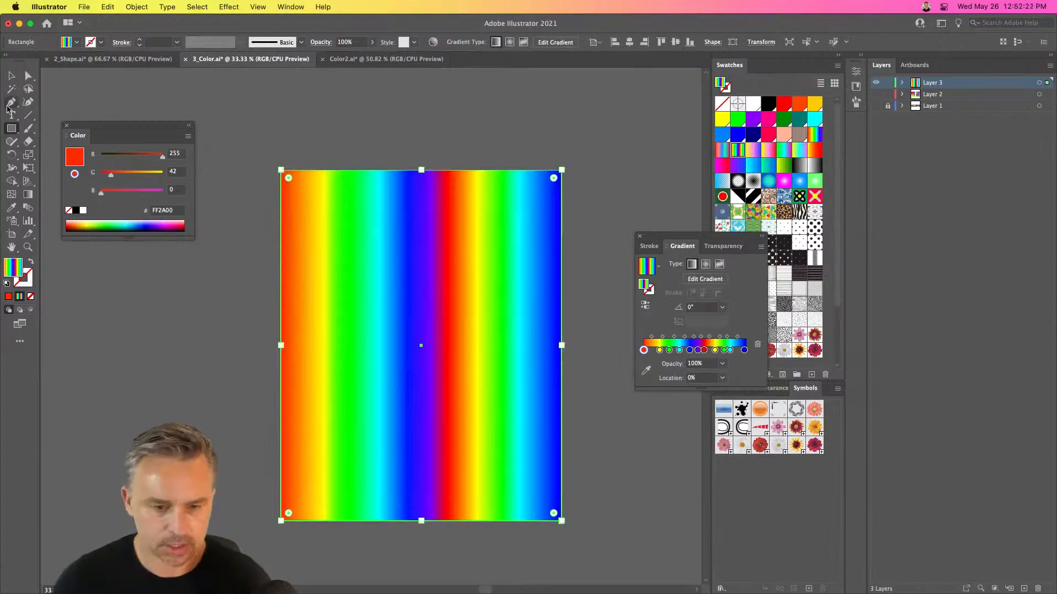
click(10, 76)
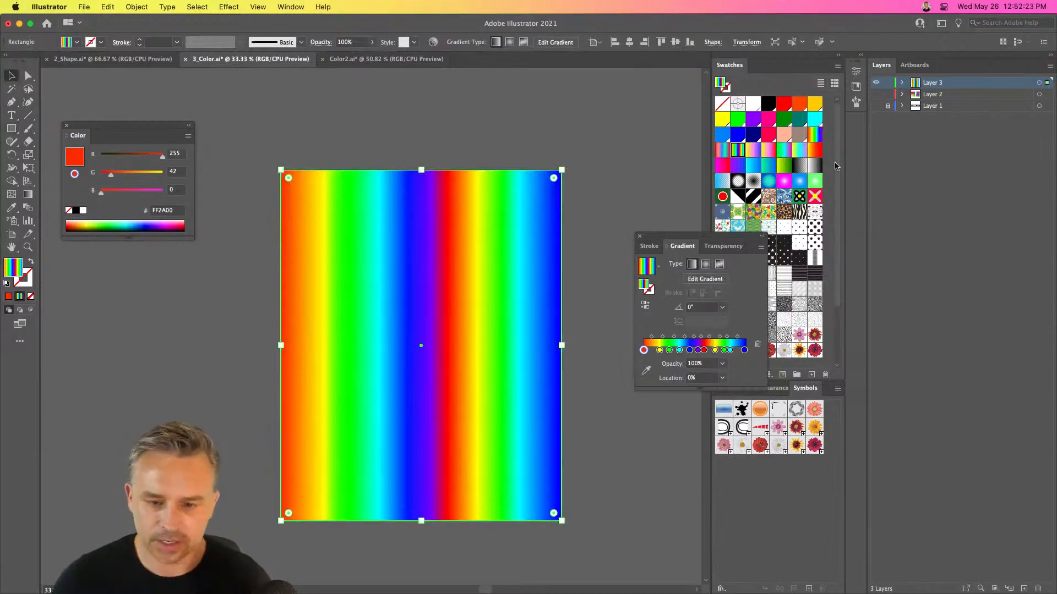
click(815, 136)
drag(421, 170, 429, 493)
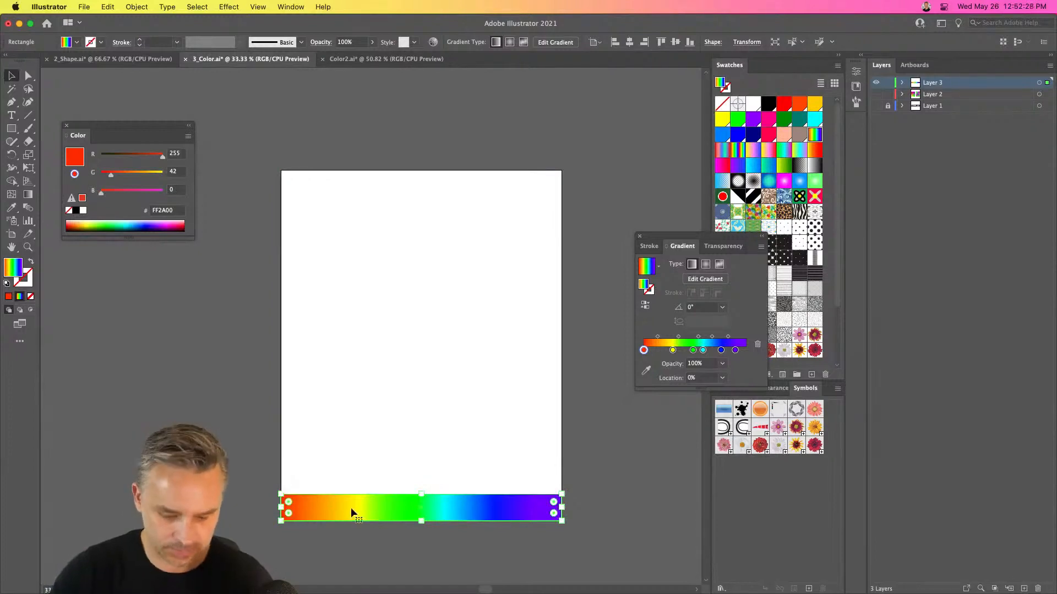
Copy the strip to the artboard's middle and top edge, and fill the top strip white and the bottom strip black
drag(354, 508, 358, 189)
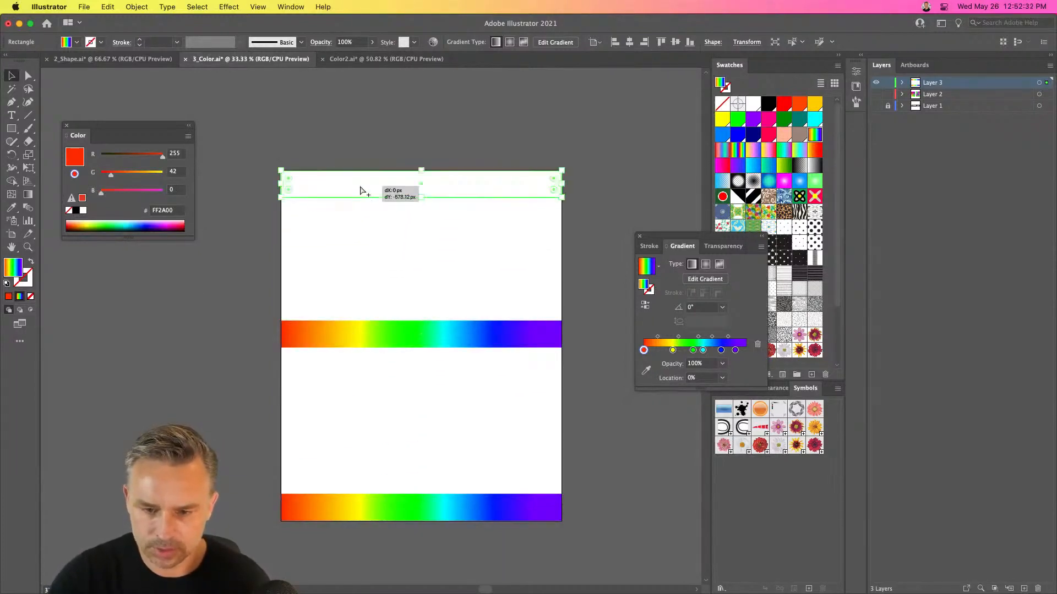
key(slash)
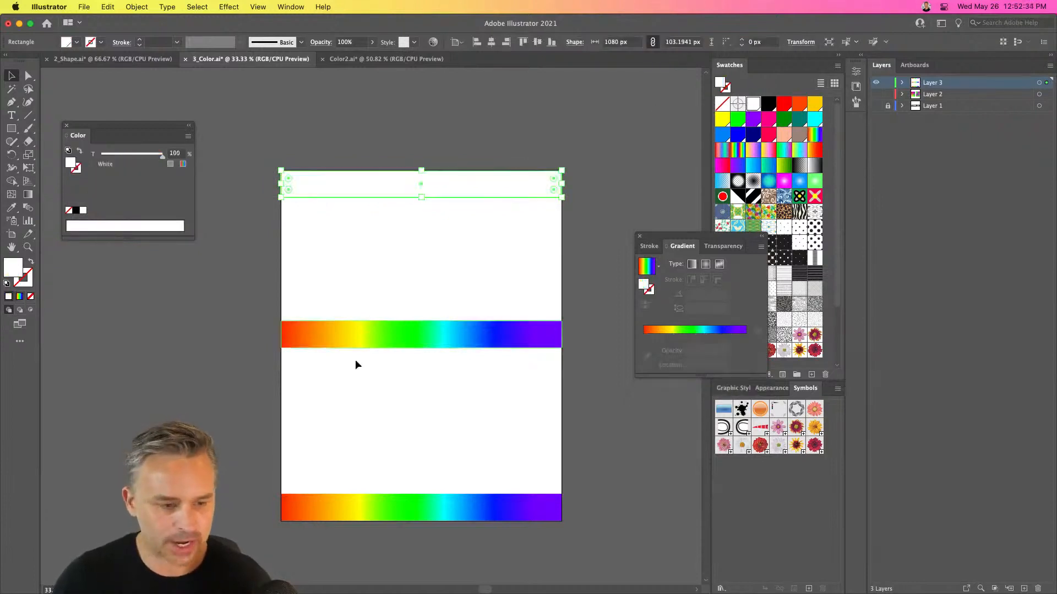
click(347, 507)
click(768, 103)
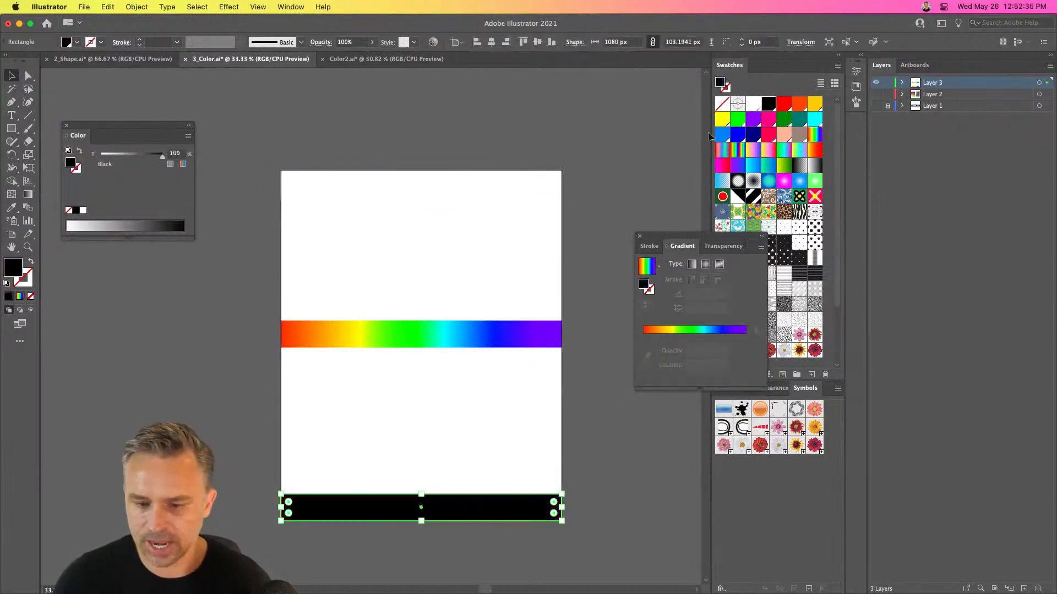
Select all three strips and blend the spectrum strip with the black strip below and the white strip above
click(406, 338)
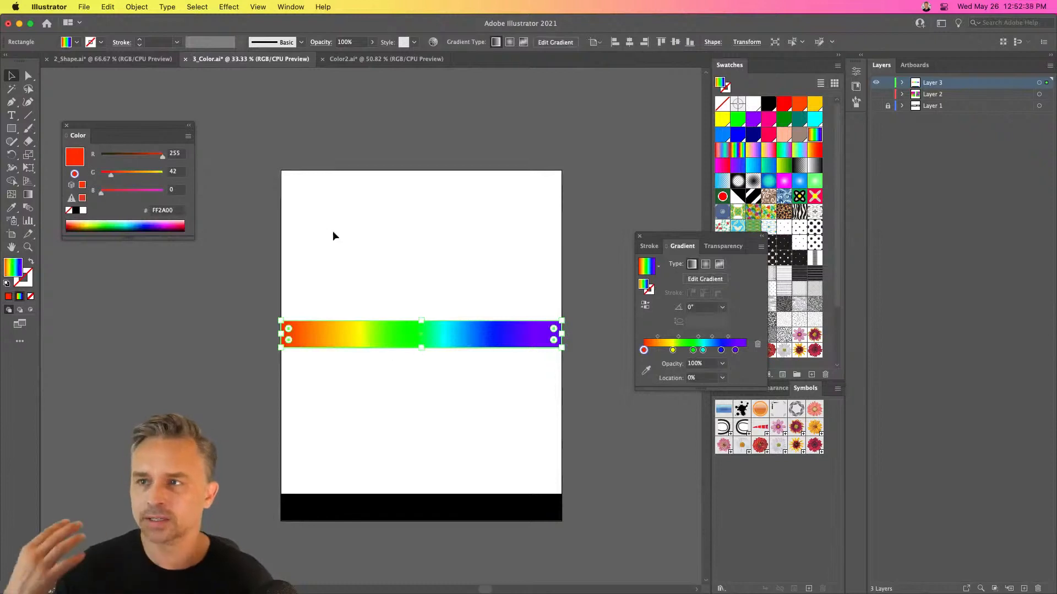
drag(255, 124, 596, 537)
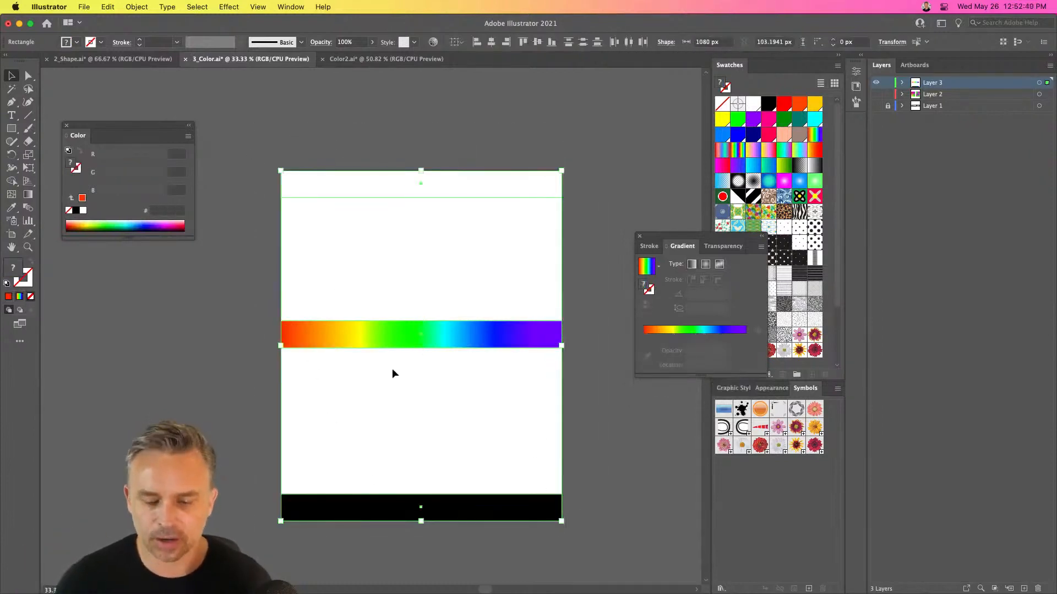
scroll(392, 368, down, 2)
scroll(392, 368, left, 2)
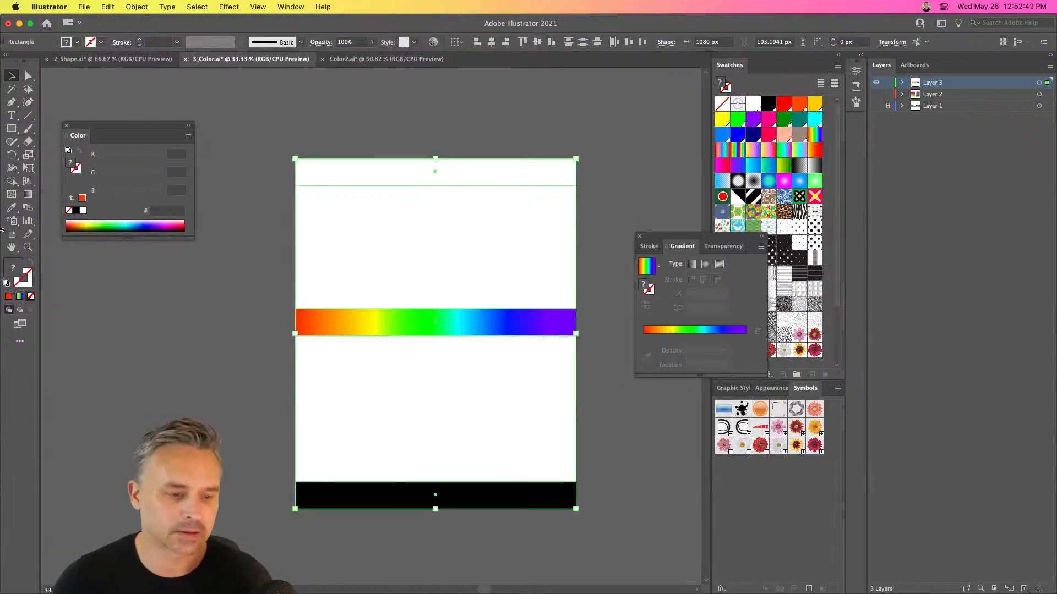
click(66, 127)
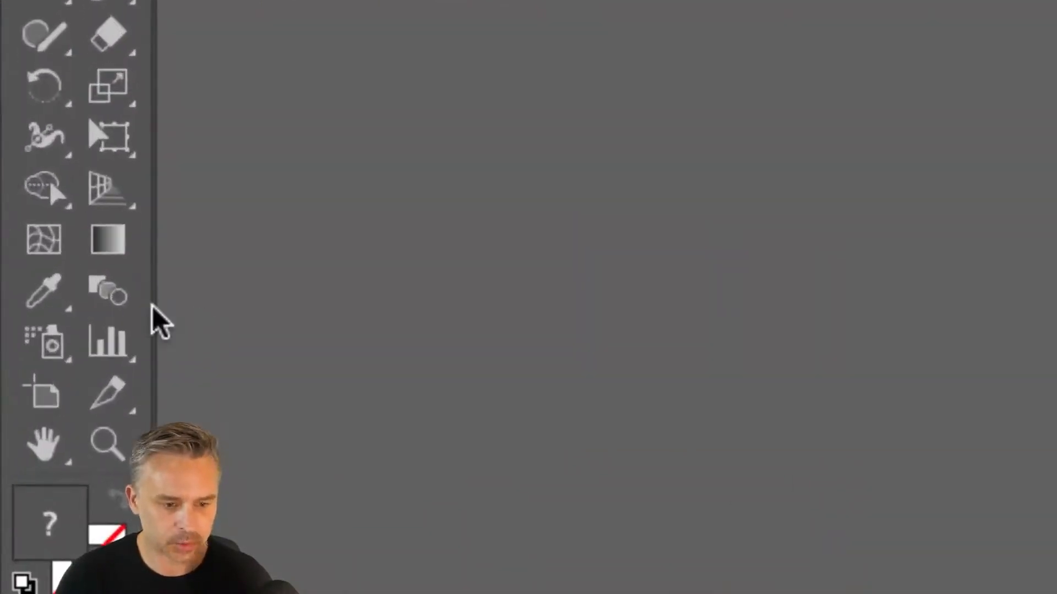
click(91, 285)
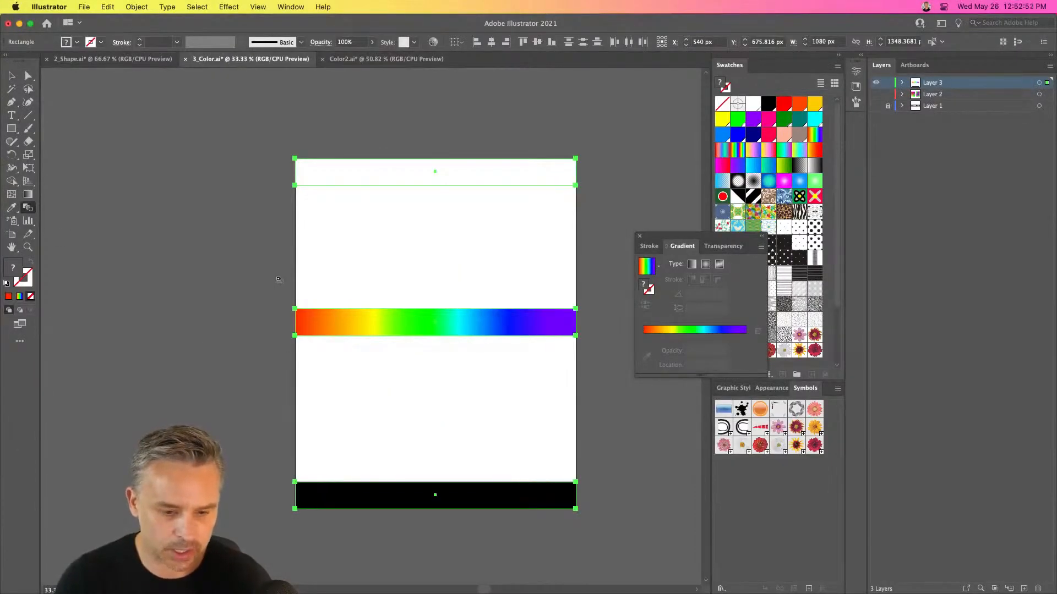
click(295, 311)
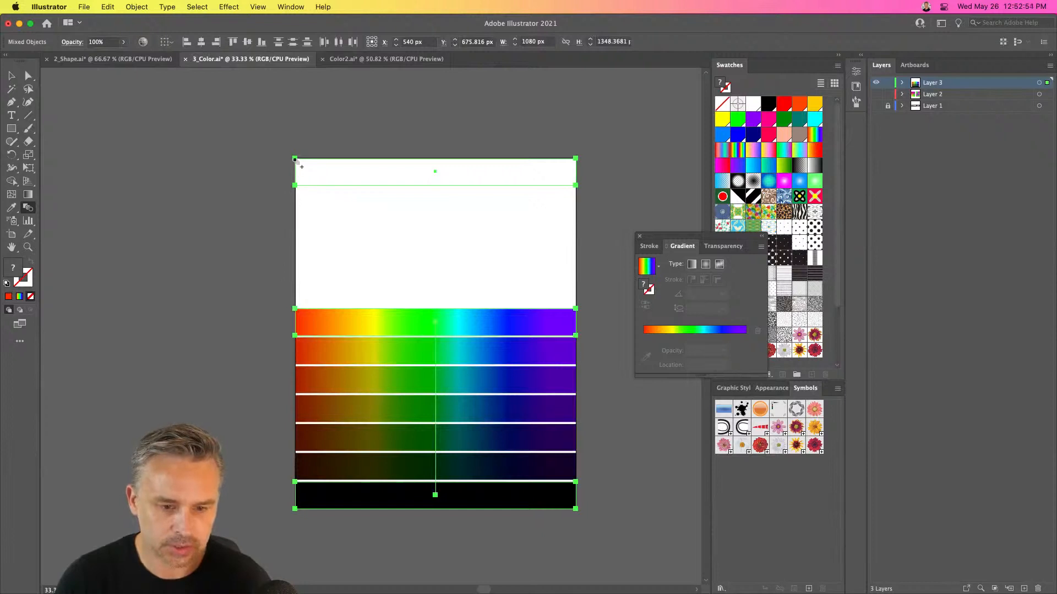
click(295, 159)
click(11, 76)
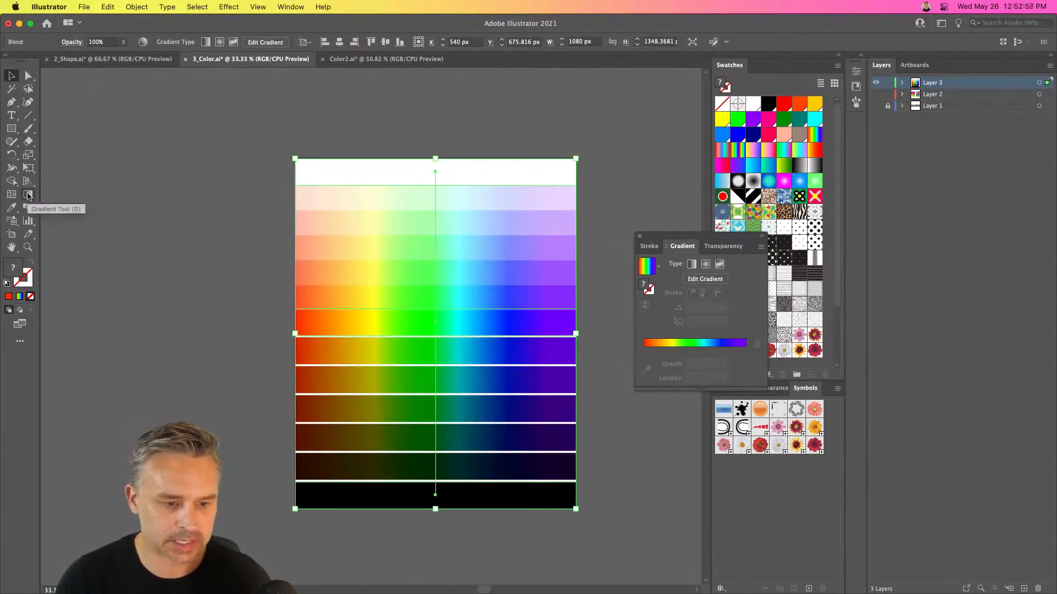
Set the blend's spacing to 30 specified steps and deselect the artwork
double_click(28, 207)
click(726, 240)
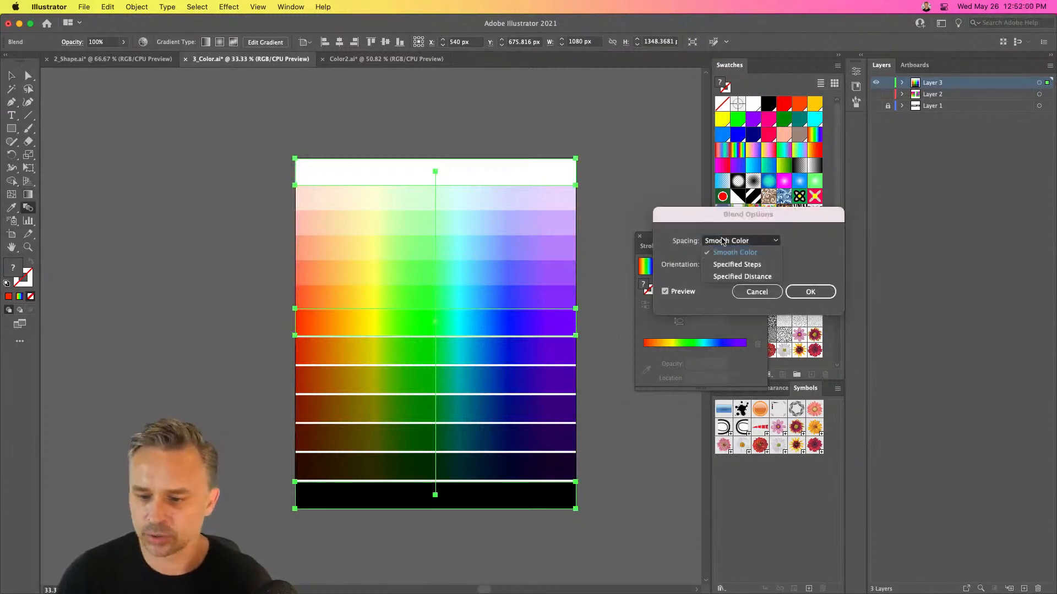
click(729, 253)
text(5)
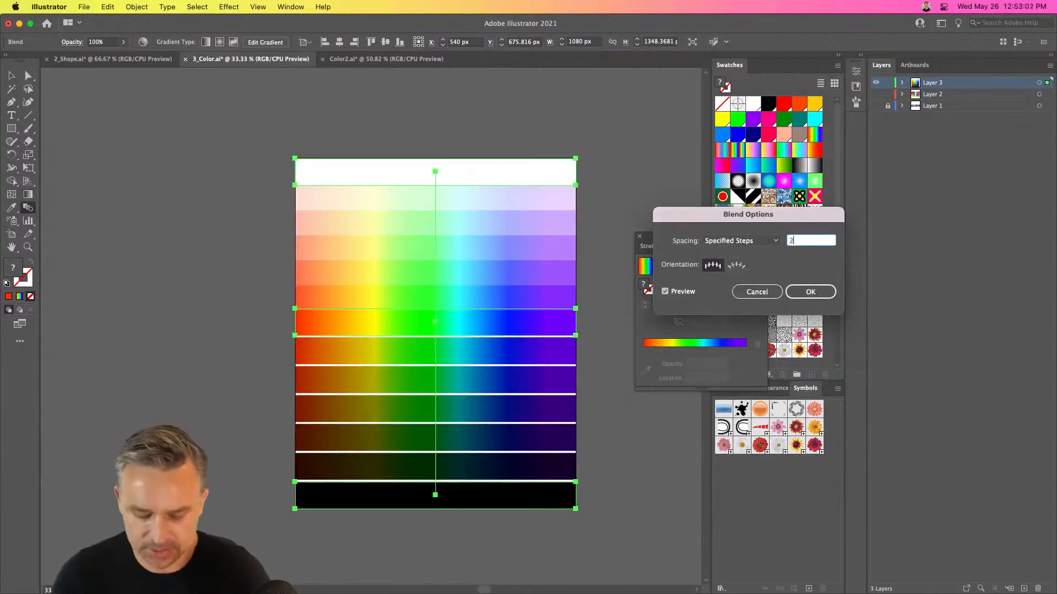
key(Tab)
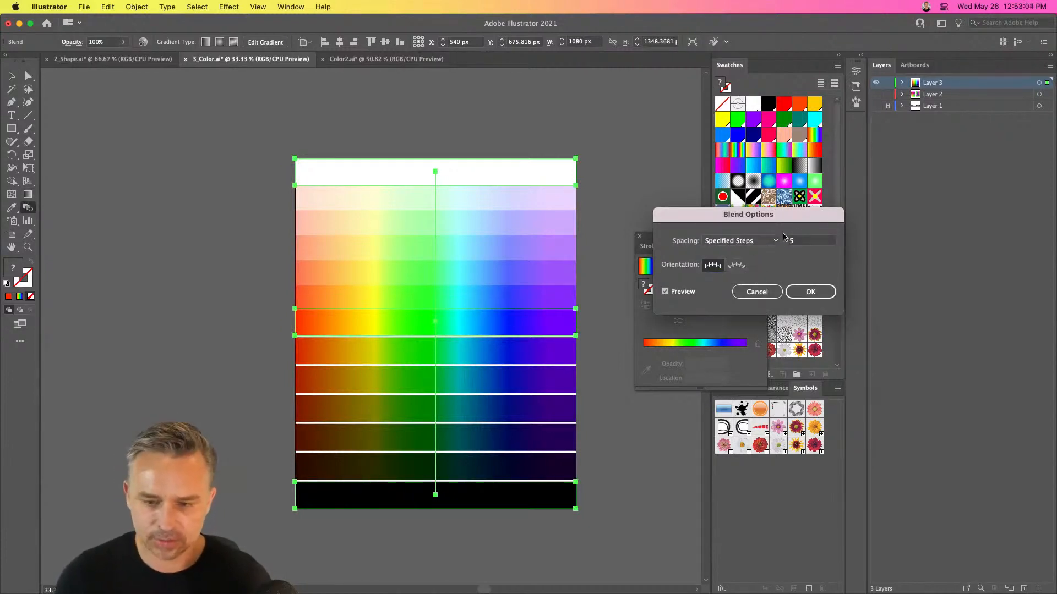
drag(798, 242, 743, 241)
text(30)
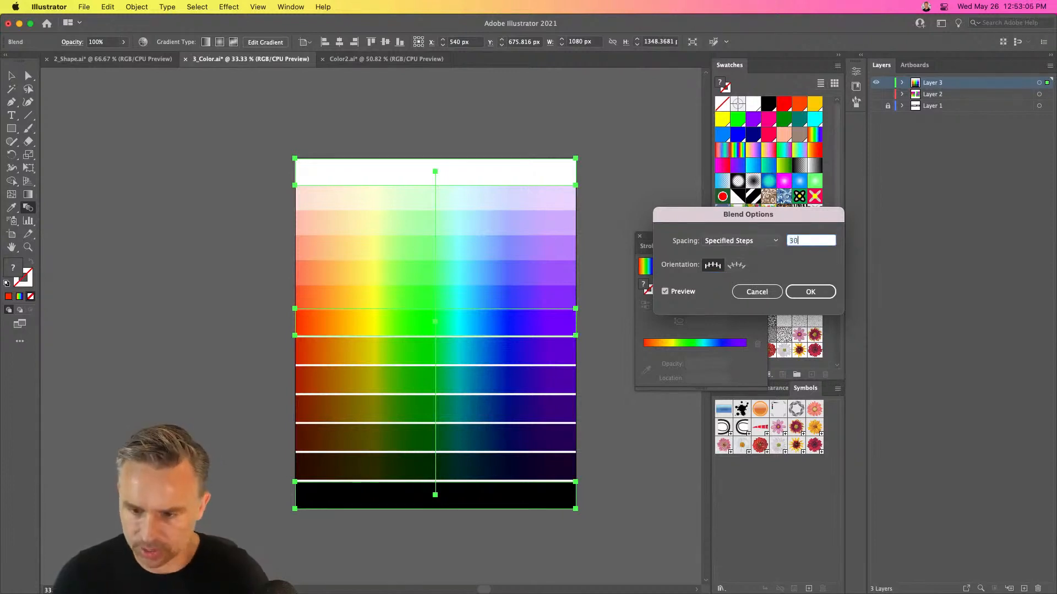
key(Tab)
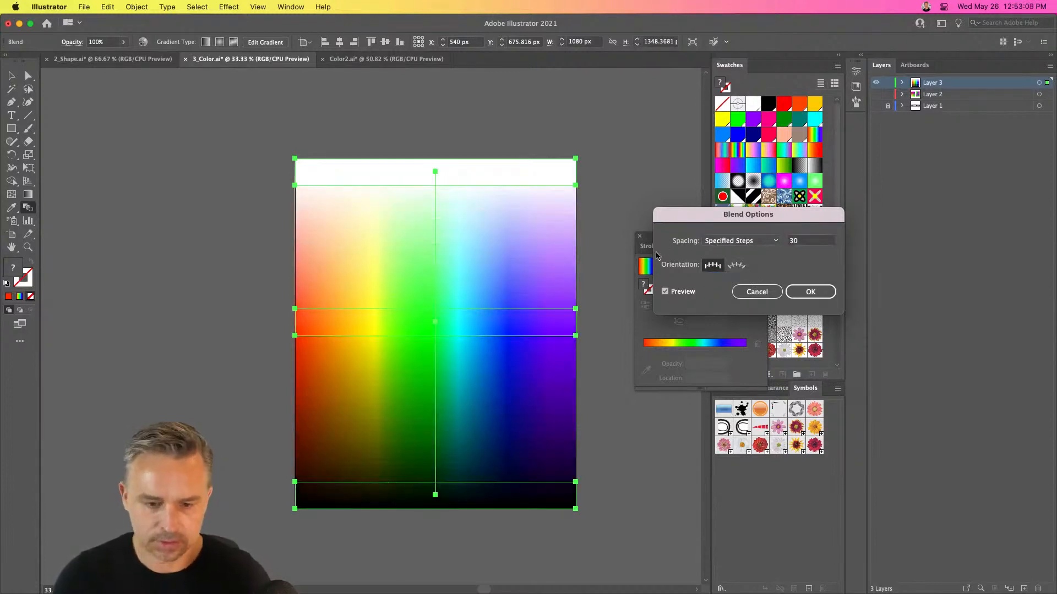
click(810, 292)
click(12, 76)
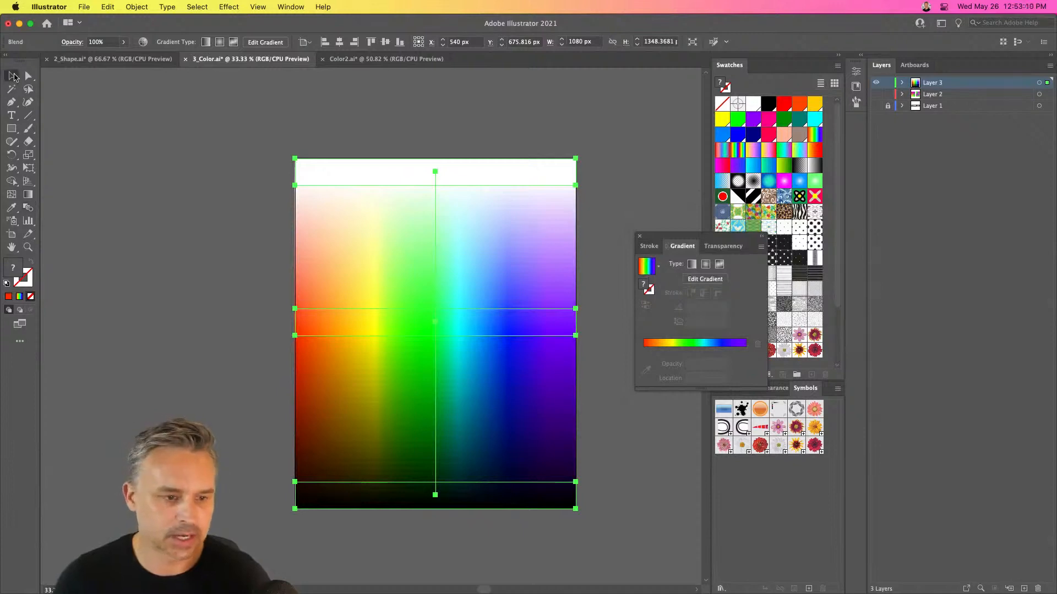
click(224, 234)
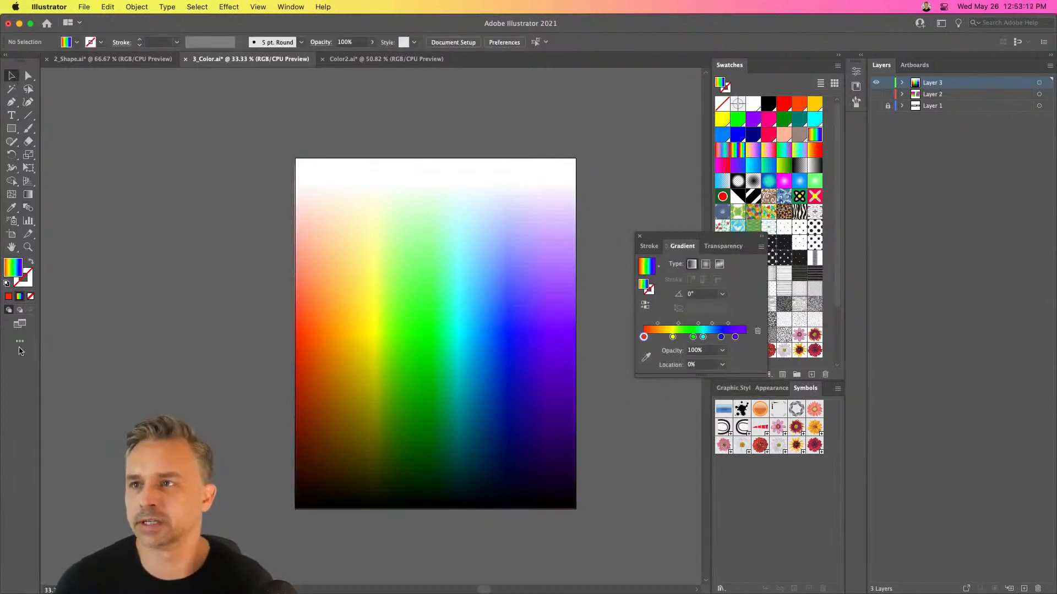
Dock the Gradient panel below the Swatches panel and close the remaining floating panel group
drag(684, 243, 746, 382)
click(639, 237)
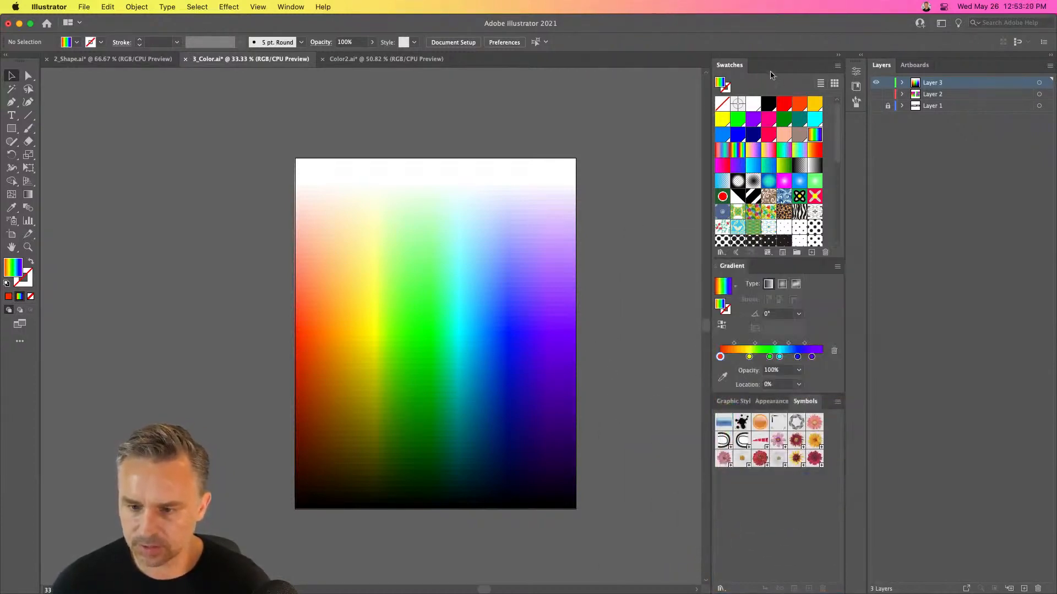
Open the Color panel beside the artboard and enlarge its spectrum to compare it with the blended color chart
click(291, 7)
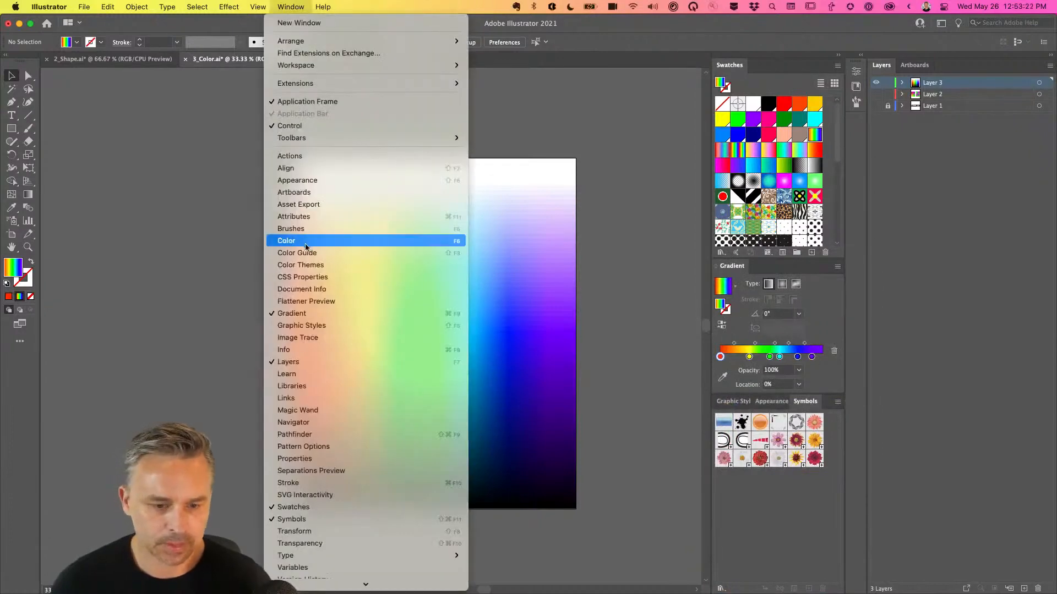
click(308, 242)
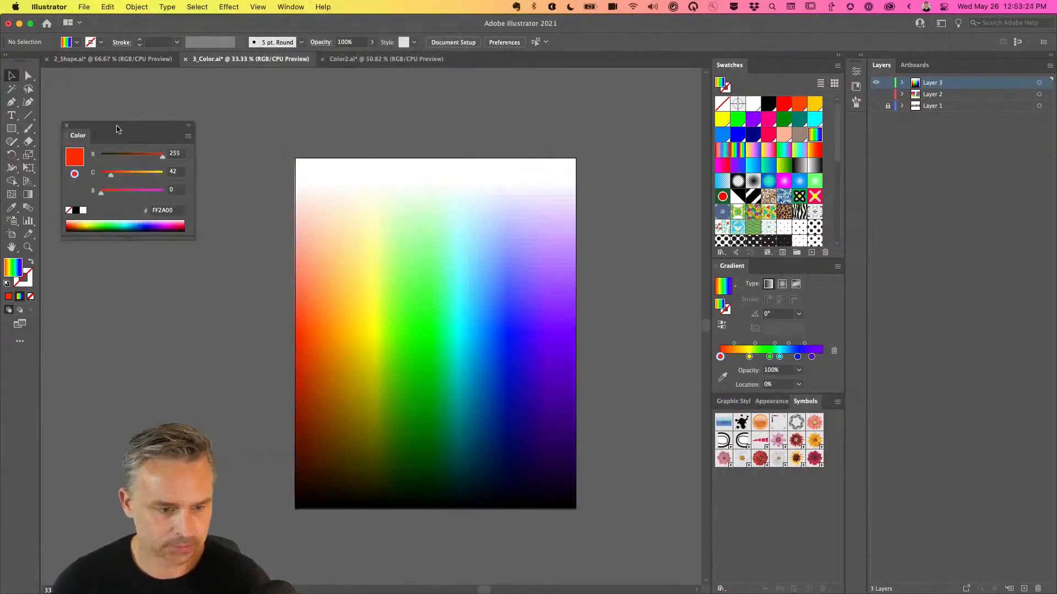
drag(116, 125, 624, 82)
drag(629, 192, 651, 428)
drag(630, 79, 638, 190)
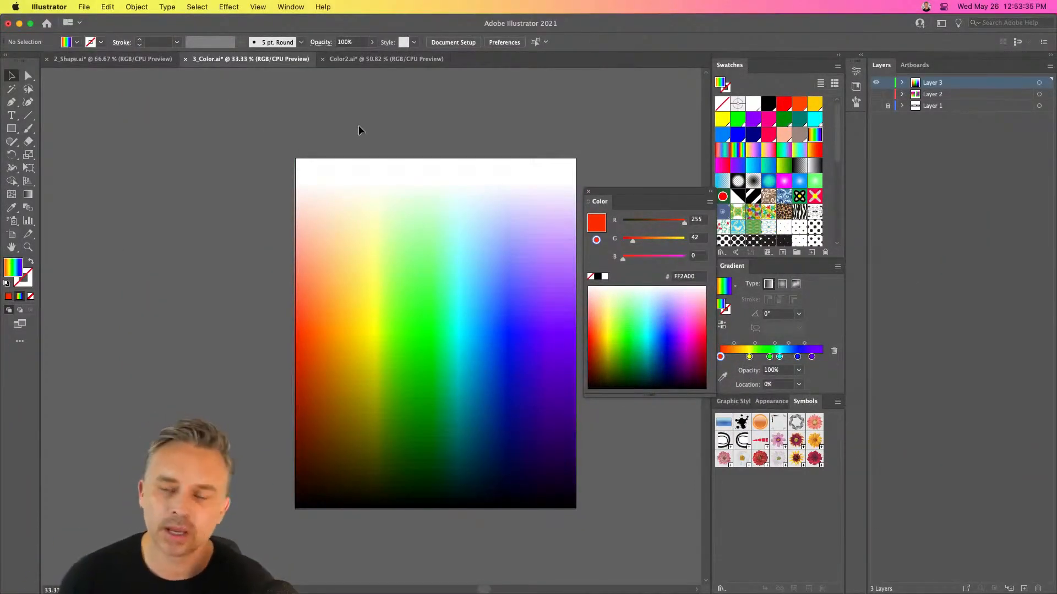
click(384, 323)
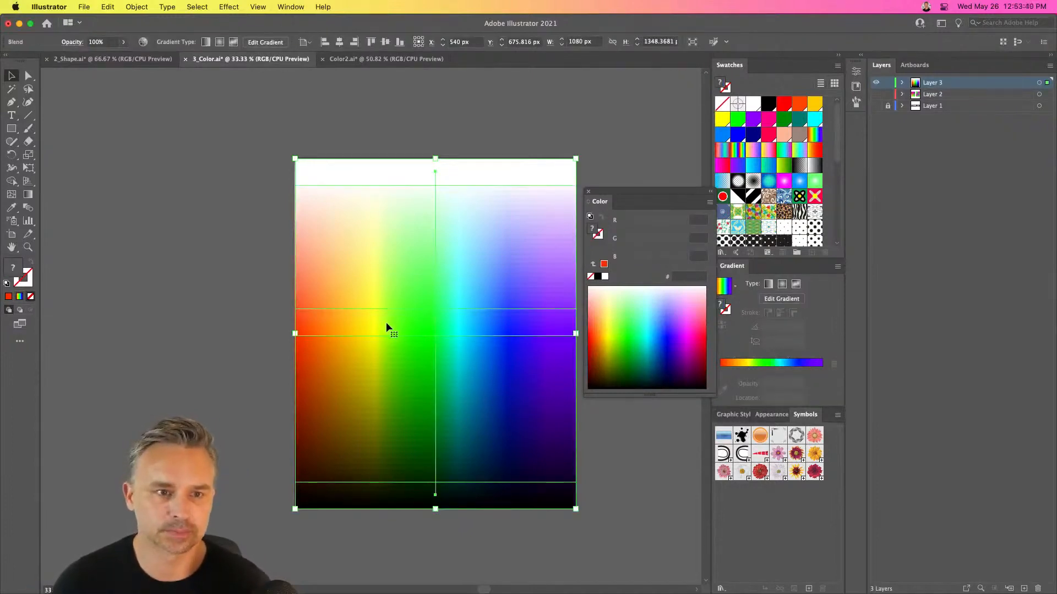
click(255, 122)
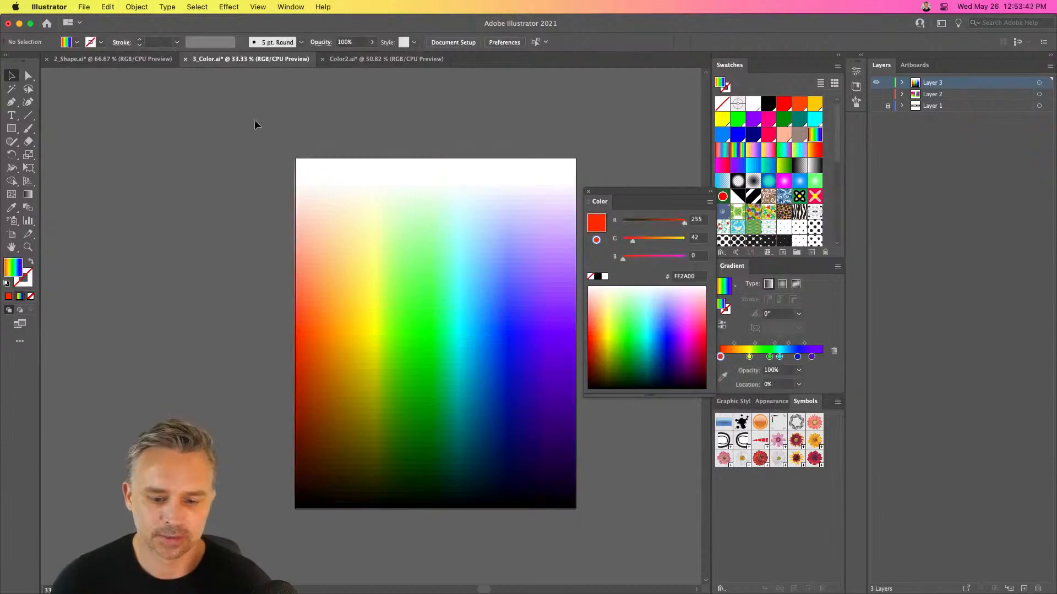
Show Layer 2 with the freeform gradient, hide Layer 3 with the spectrum chart, and make Layer 1 active
click(876, 94)
click(876, 83)
click(956, 108)
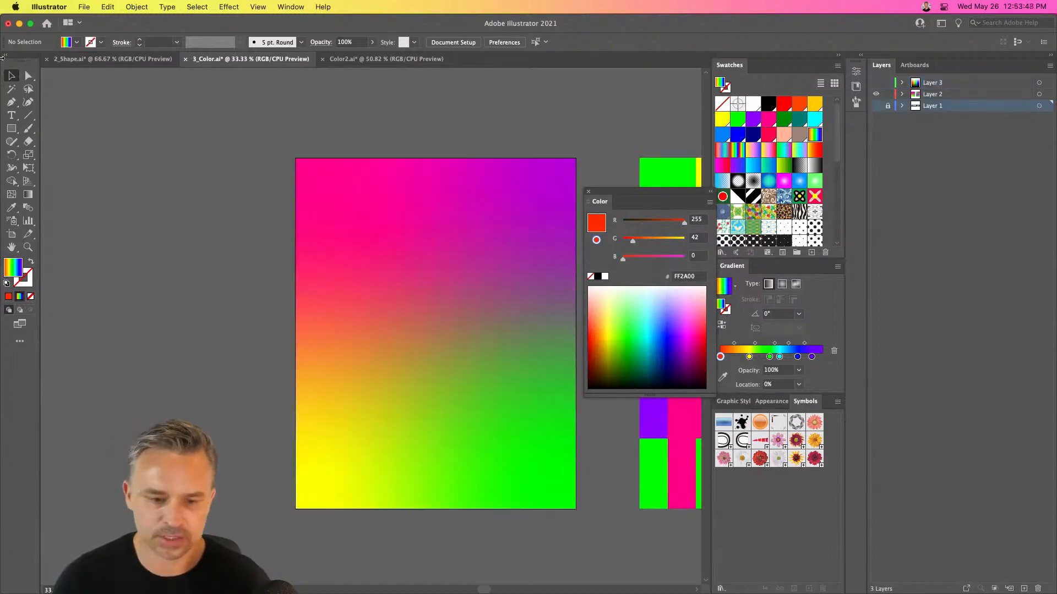
Minimize the document window and close the Color panel to examine the desktop's gradient wallpaper, and restore the Illustrator window
click(19, 23)
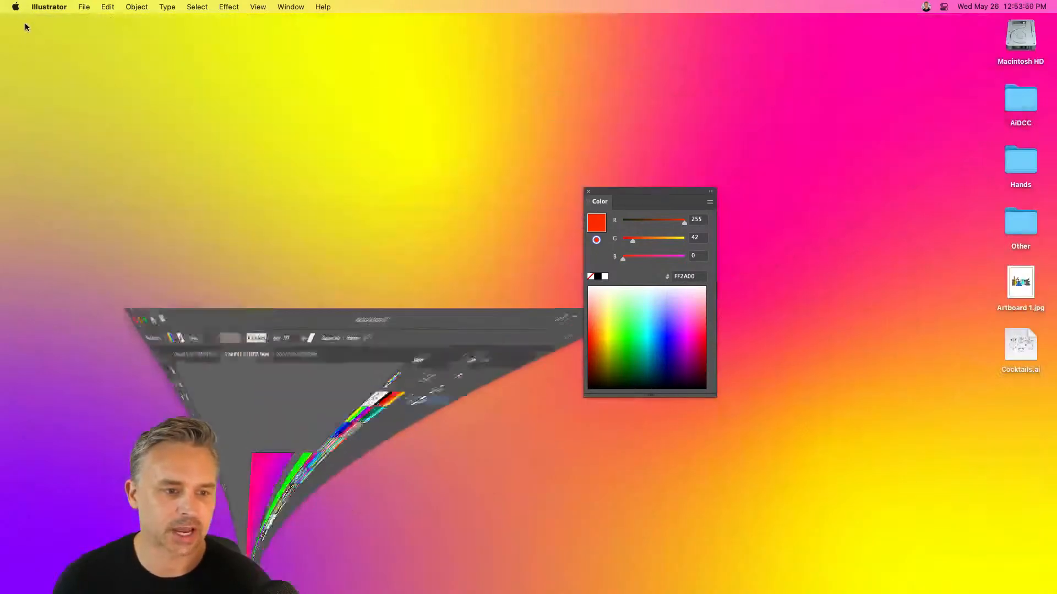
click(588, 192)
click(495, 227)
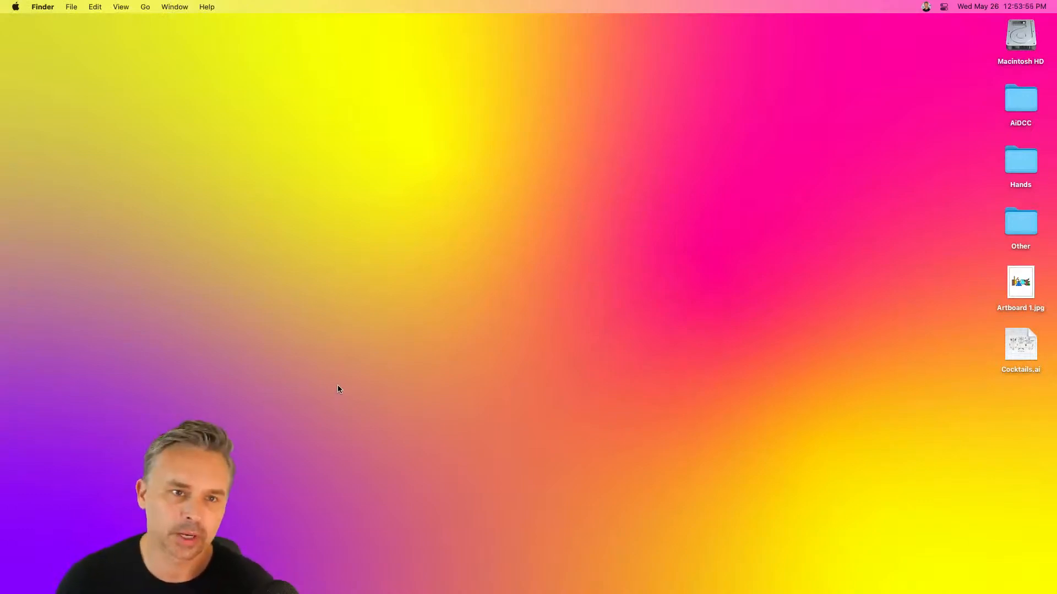
mouse_move(477, 593)
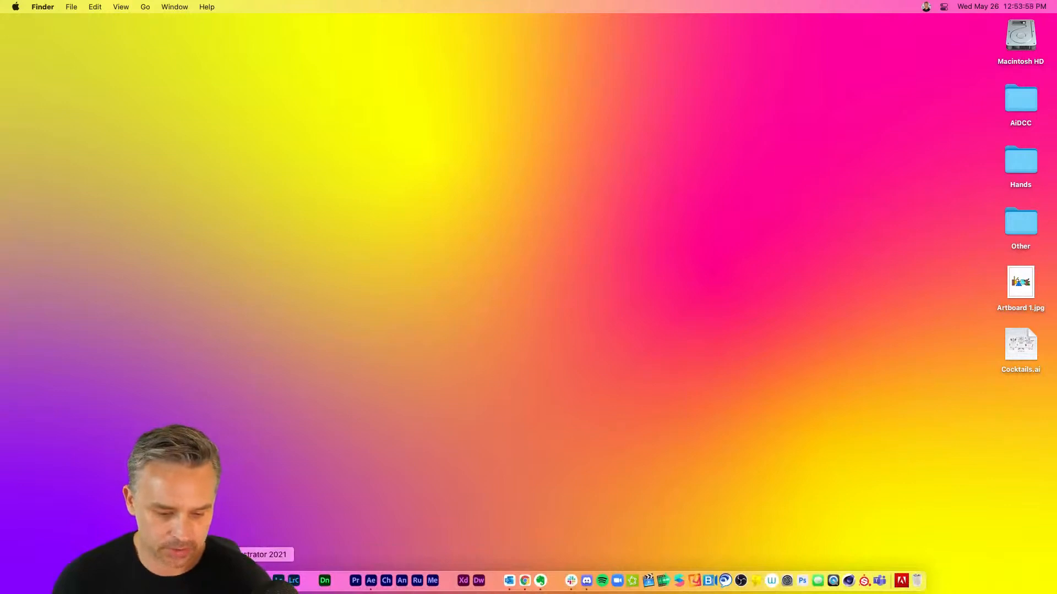
click(249, 581)
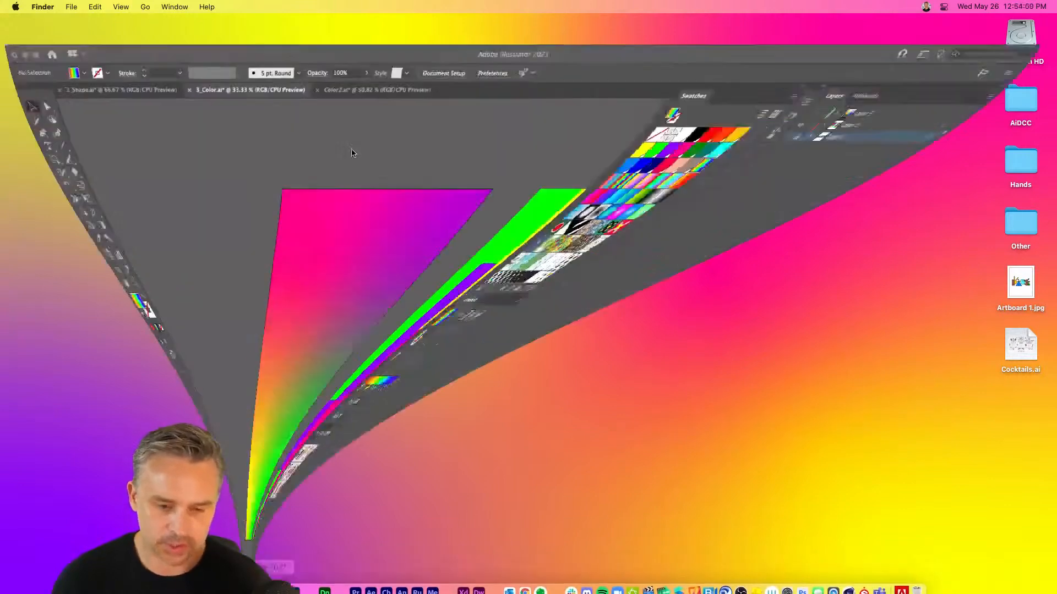
Cut the freeform gradient rectangle from Layer 2 and paste it in the same place on a new layer
click(877, 94)
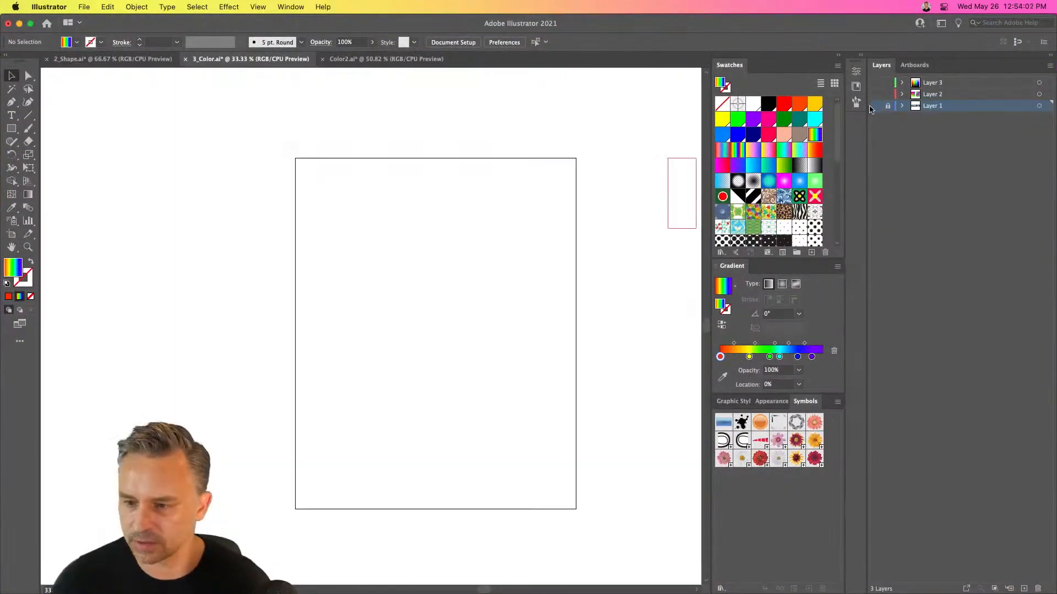
click(875, 105)
click(875, 105)
click(876, 94)
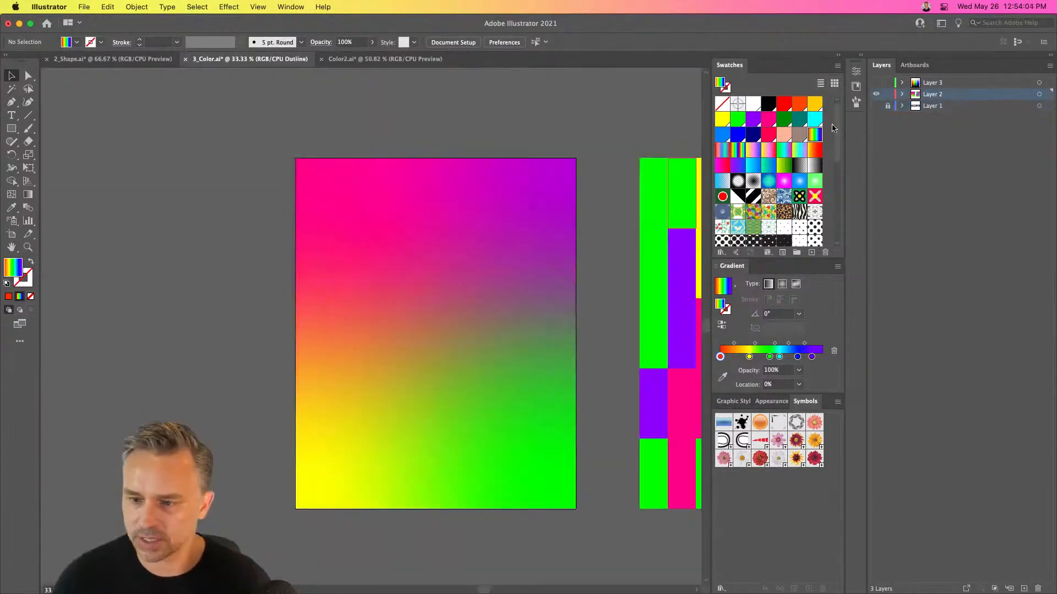
click(493, 236)
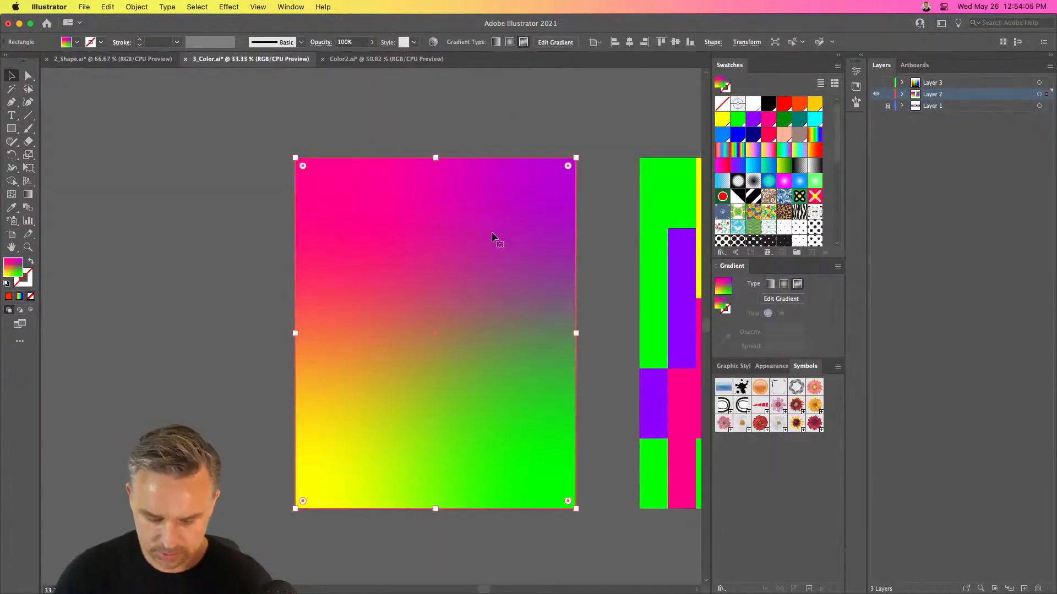
key(Delete)
click(1024, 589)
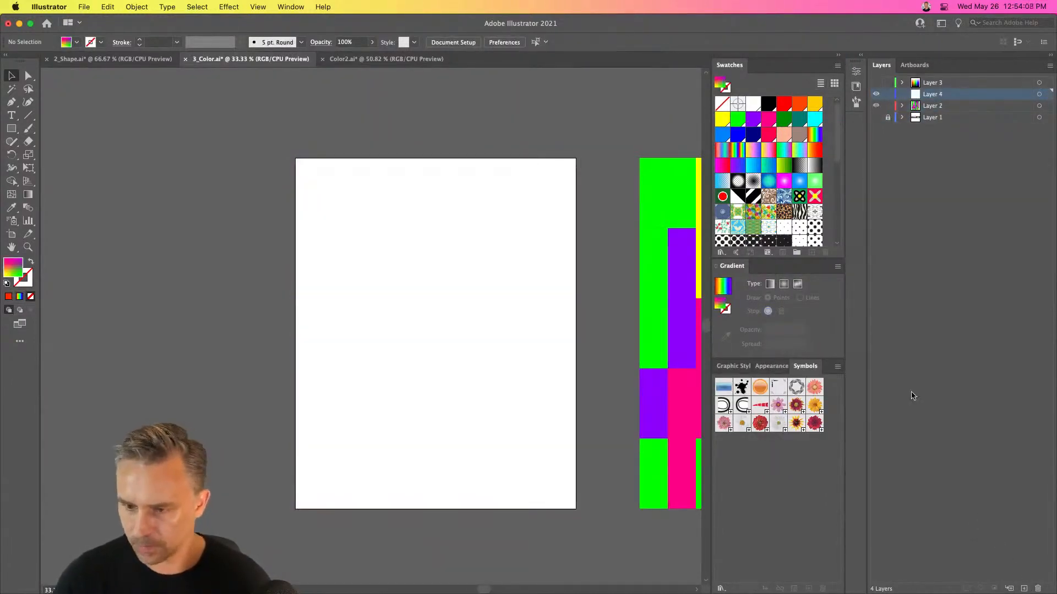
key(super+shift+v)
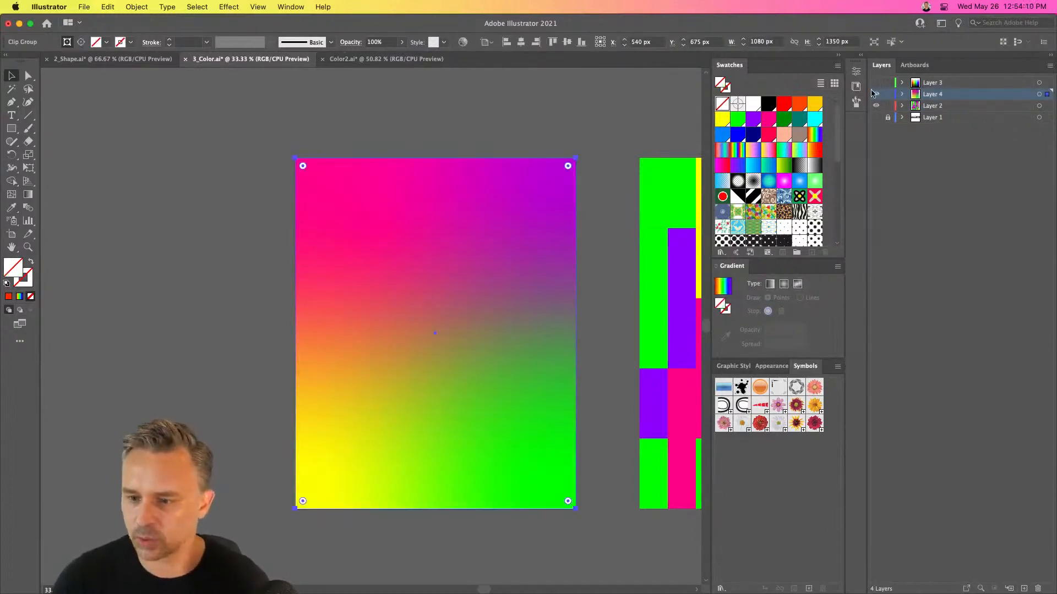
Hide Layer 4, move the whole colored mosaic onto the artboard, and deselect it
click(875, 94)
drag(614, 125, 365, 121)
drag(694, 533, 694, 534)
drag(363, 131, 606, 148)
drag(666, 191, 357, 228)
key(super+equal)
key(super+equal)
click(90, 201)
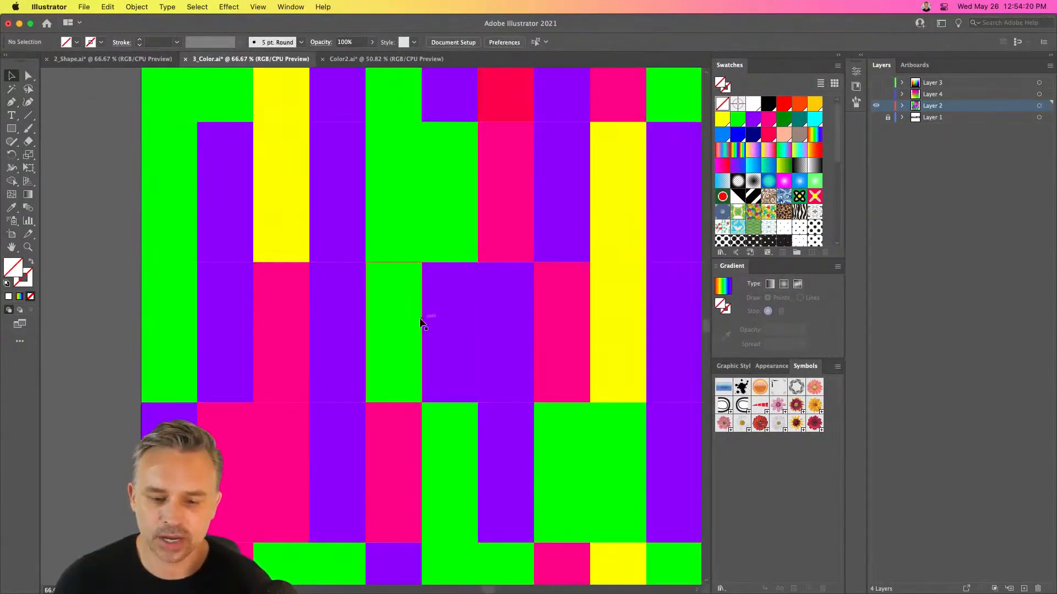
Recolor the violet tile in the mosaic's third row, sixth column with yellow sampled from a neighboring column's tile
click(425, 316)
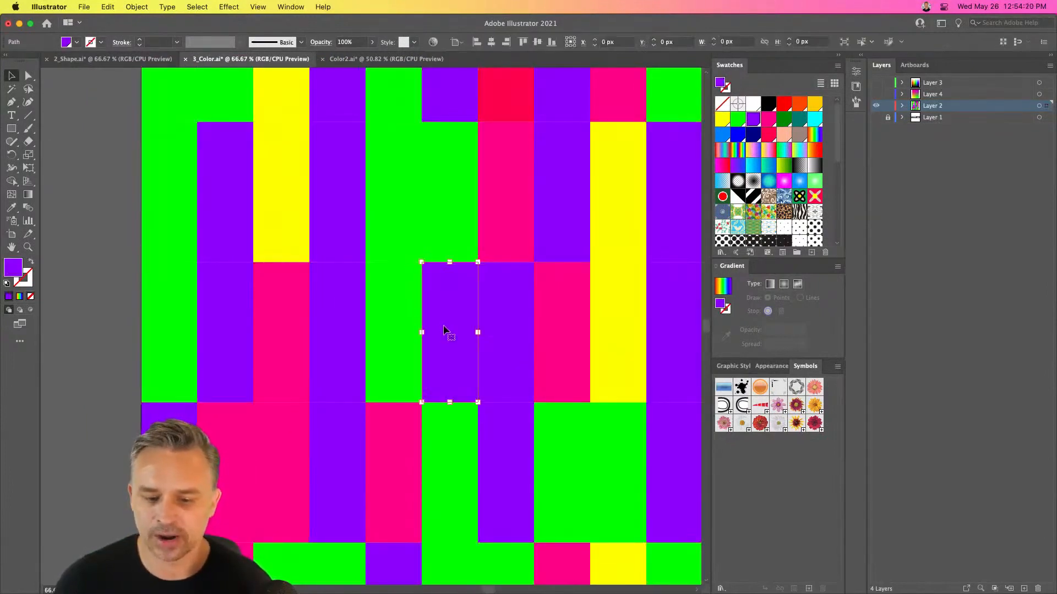
click(796, 136)
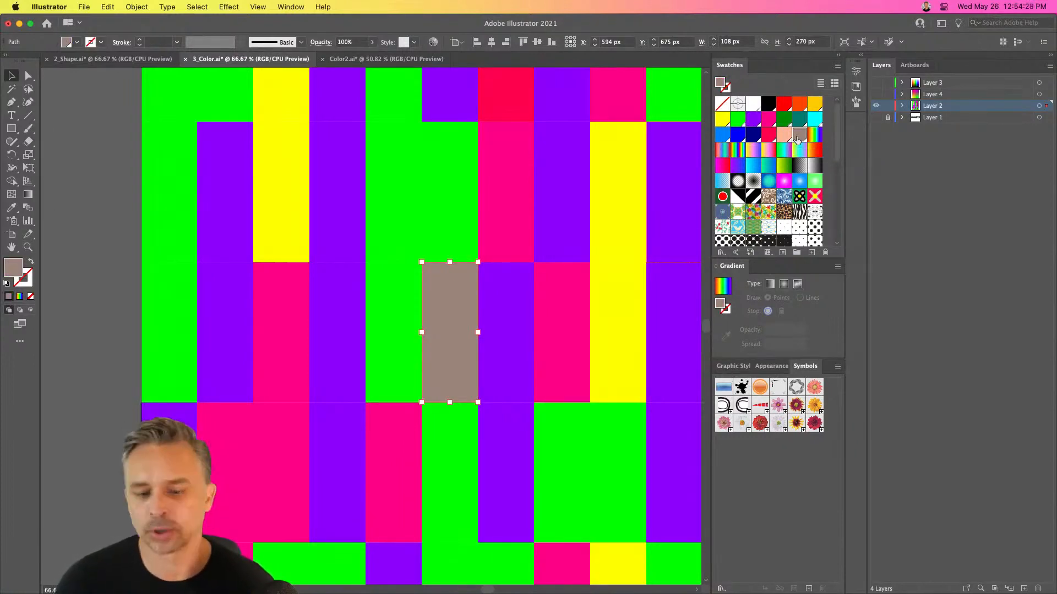
key(i)
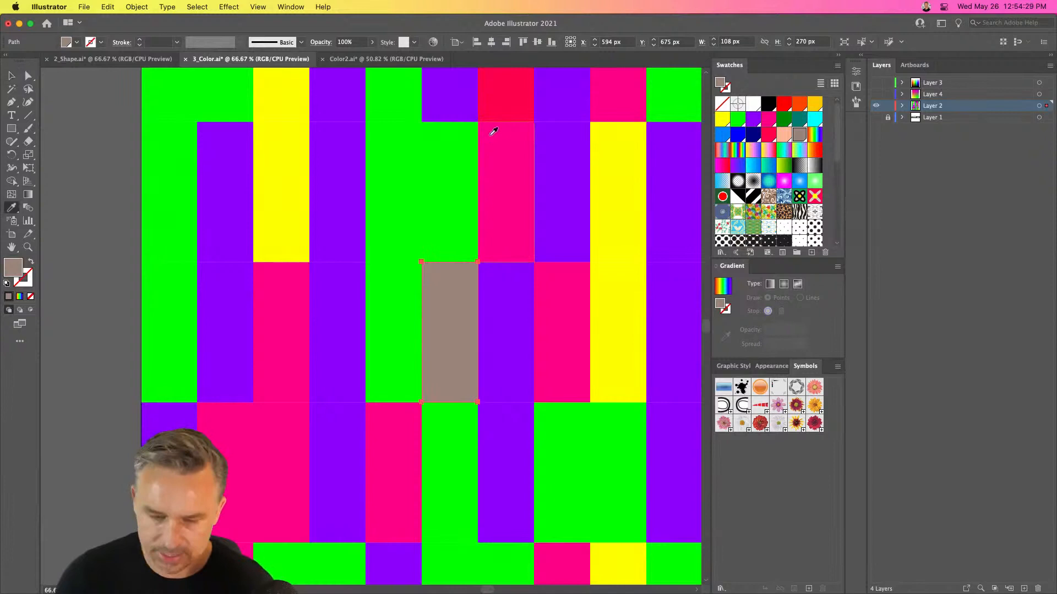
click(614, 188)
click(11, 75)
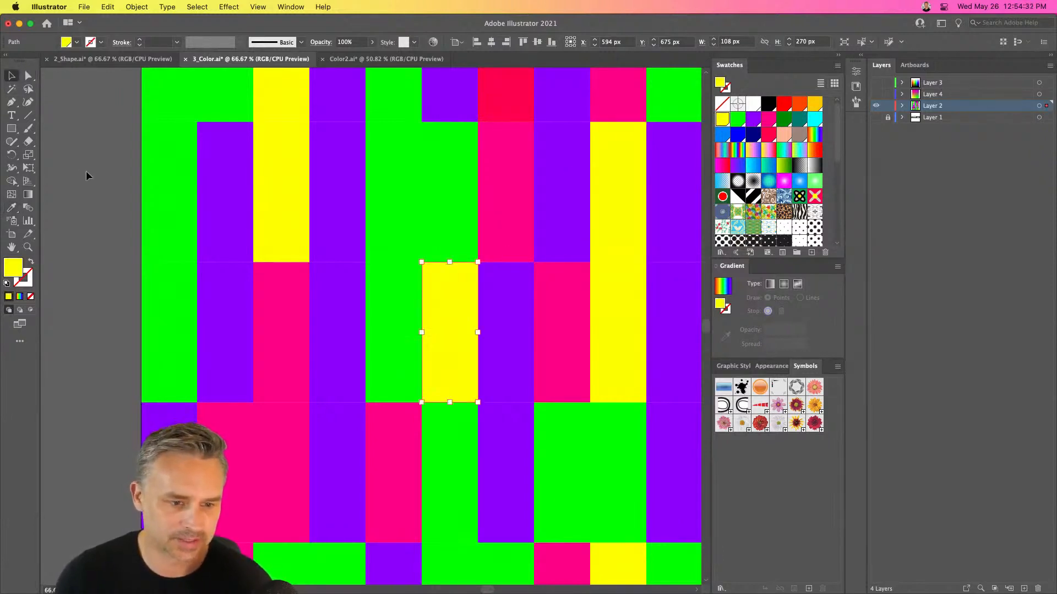
click(85, 171)
key(super+0)
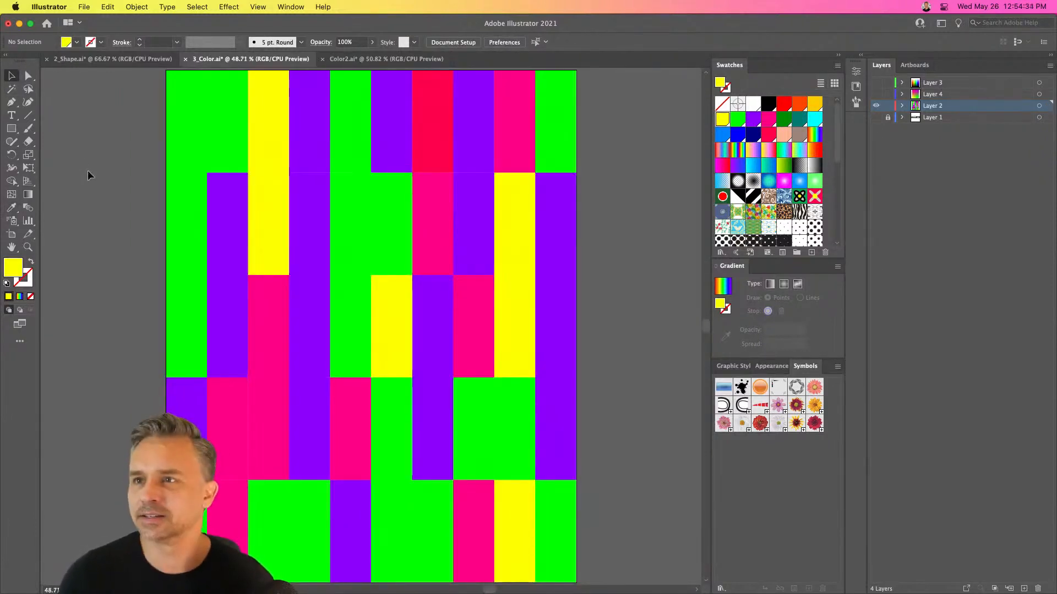
Export the mosaic artboard for screens to the Desktop folder, replacing the existing Artboard 1.jpg
drag(136, 148, 163, 147)
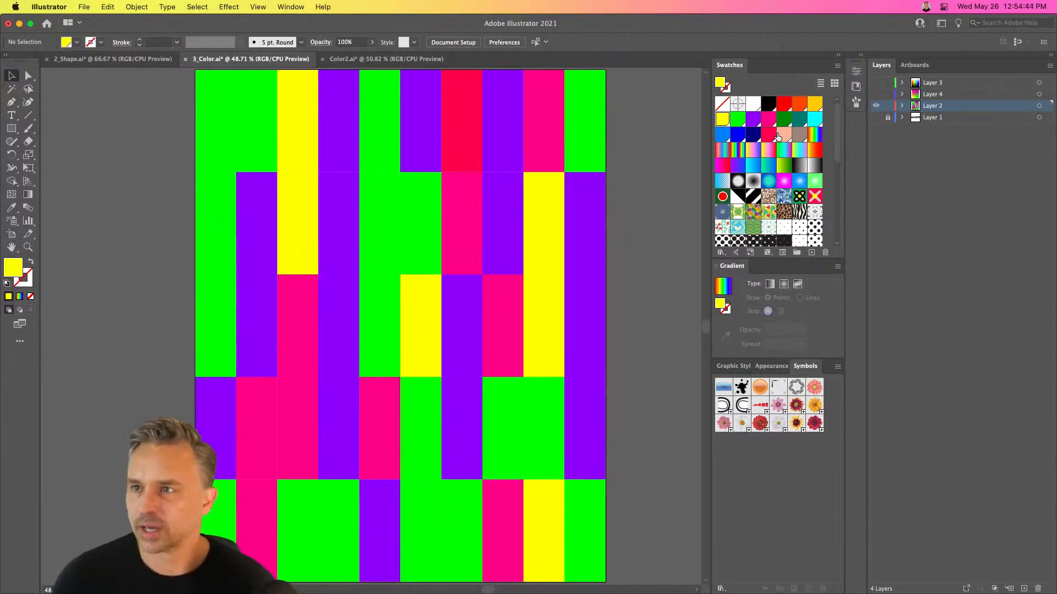
click(84, 7)
mouse_move(176, 228)
click(240, 229)
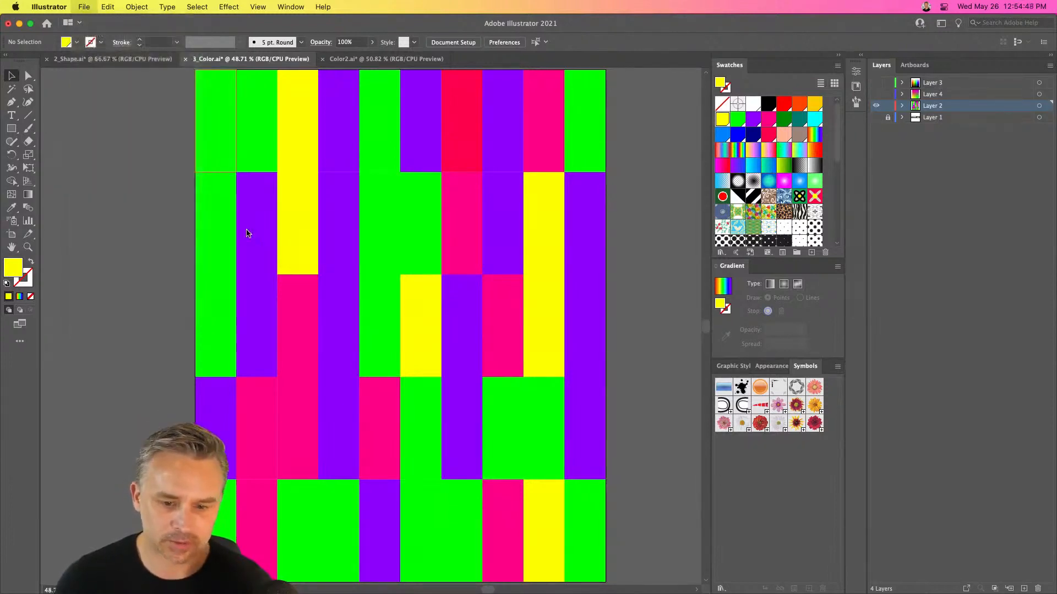
click(715, 257)
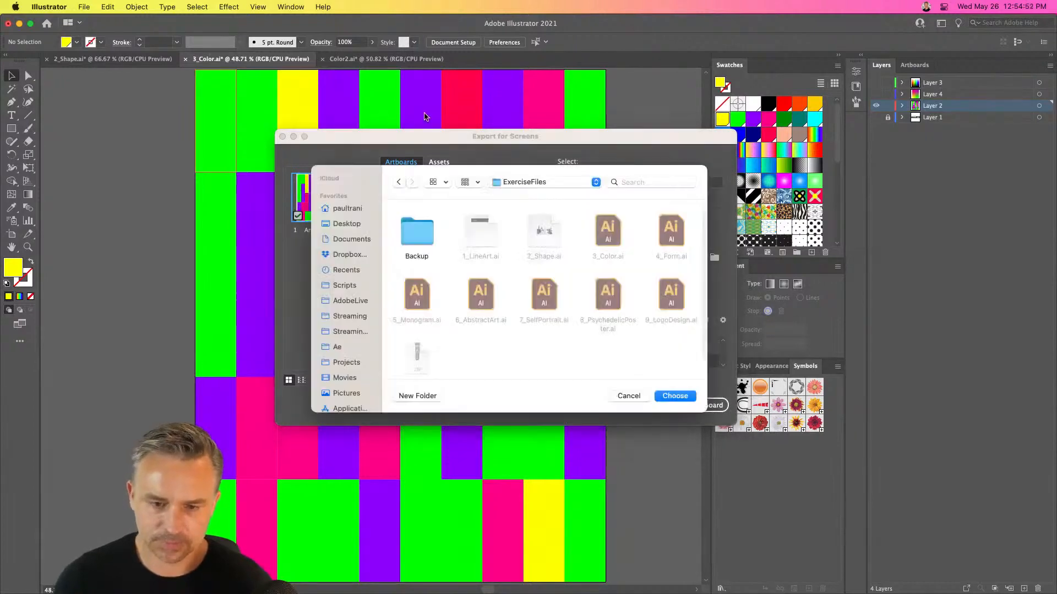
click(332, 223)
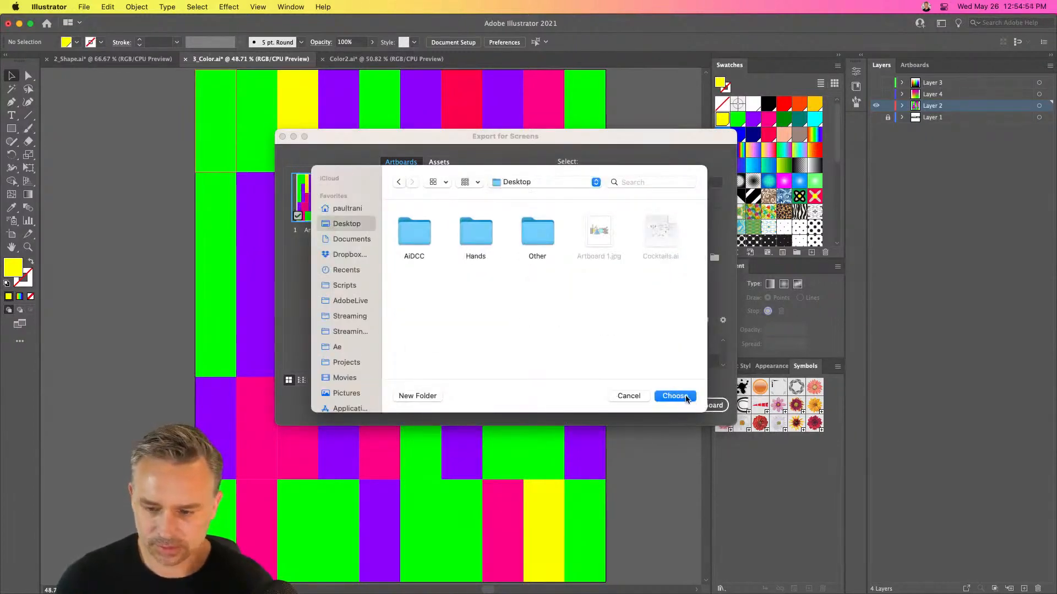
click(686, 398)
click(697, 405)
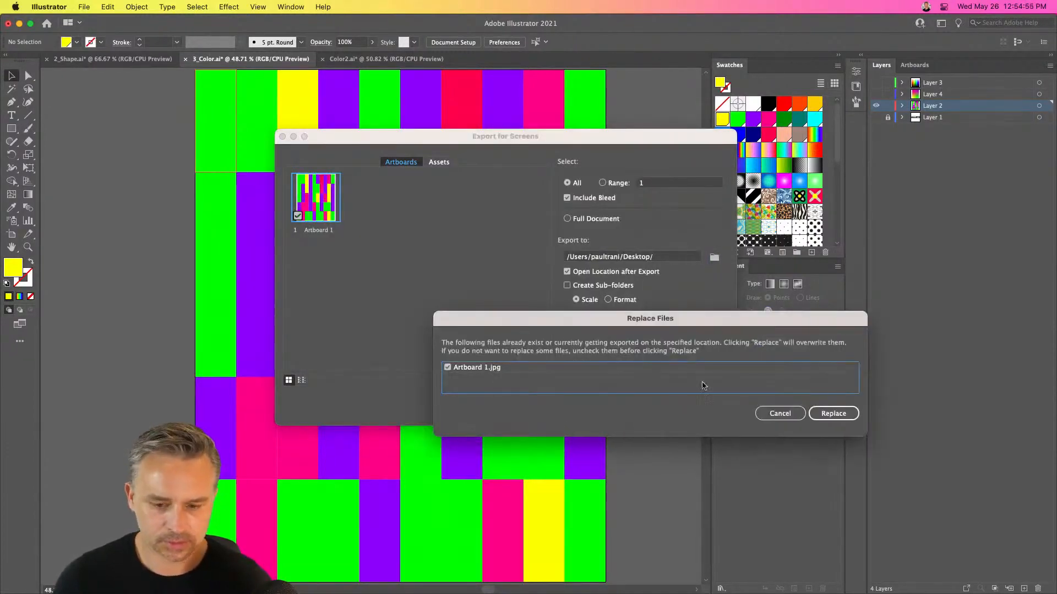
click(834, 414)
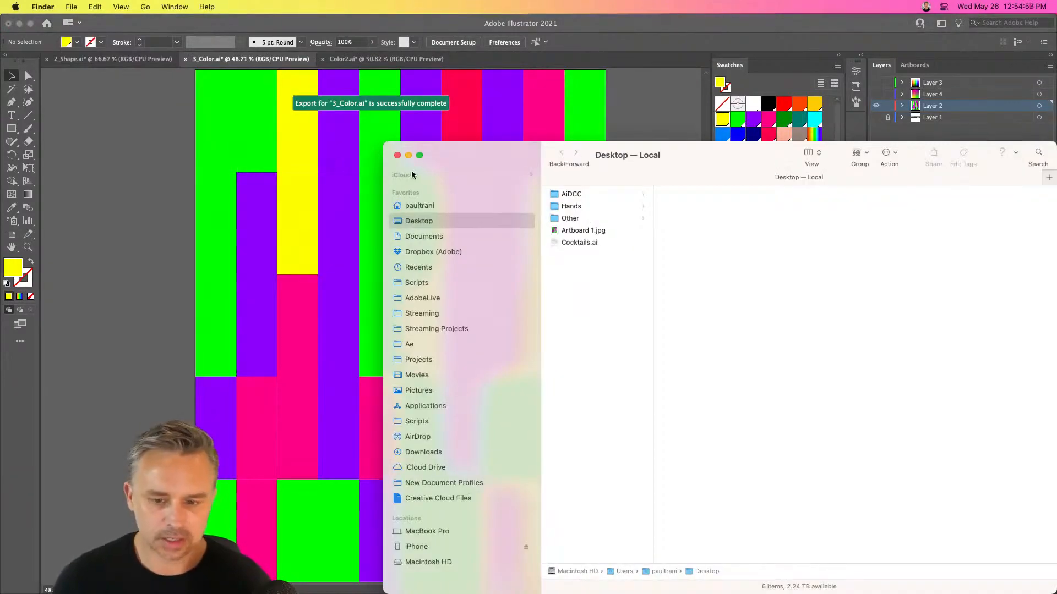
Minimize Illustrator and preview the exported Artboard 1.jpg in the Desktop folder
click(573, 227)
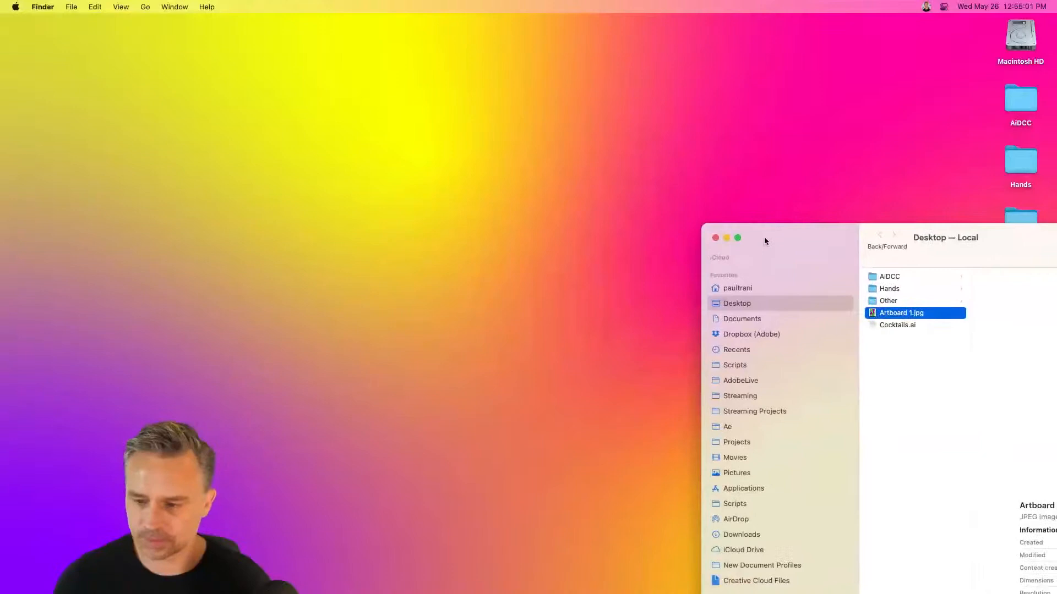
key(space)
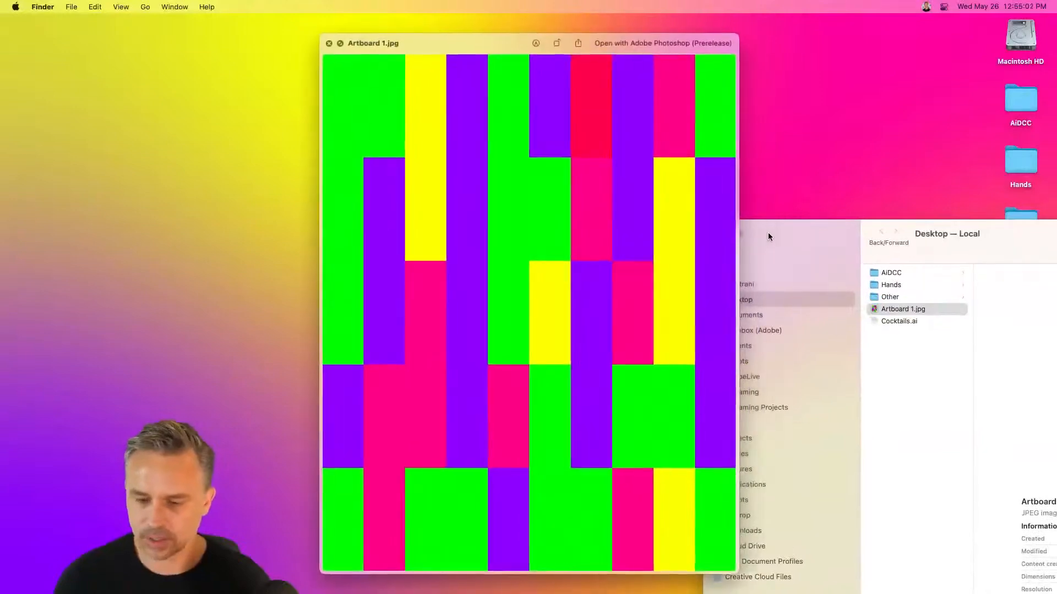
key(space)
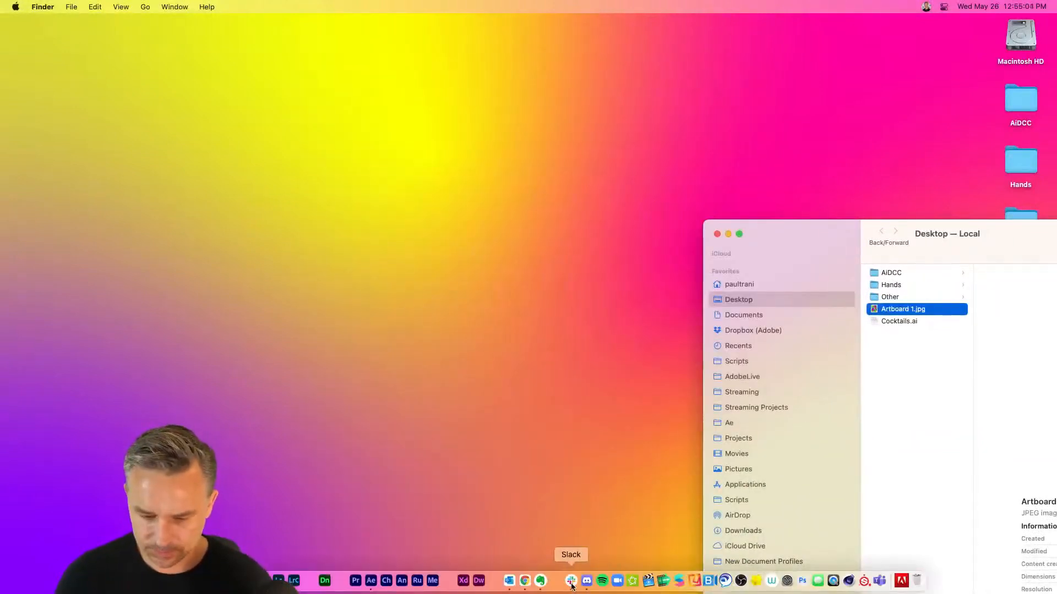
Switch to Discord and open the challenge channel under Feedback on the Adobe Illustrator server
click(593, 586)
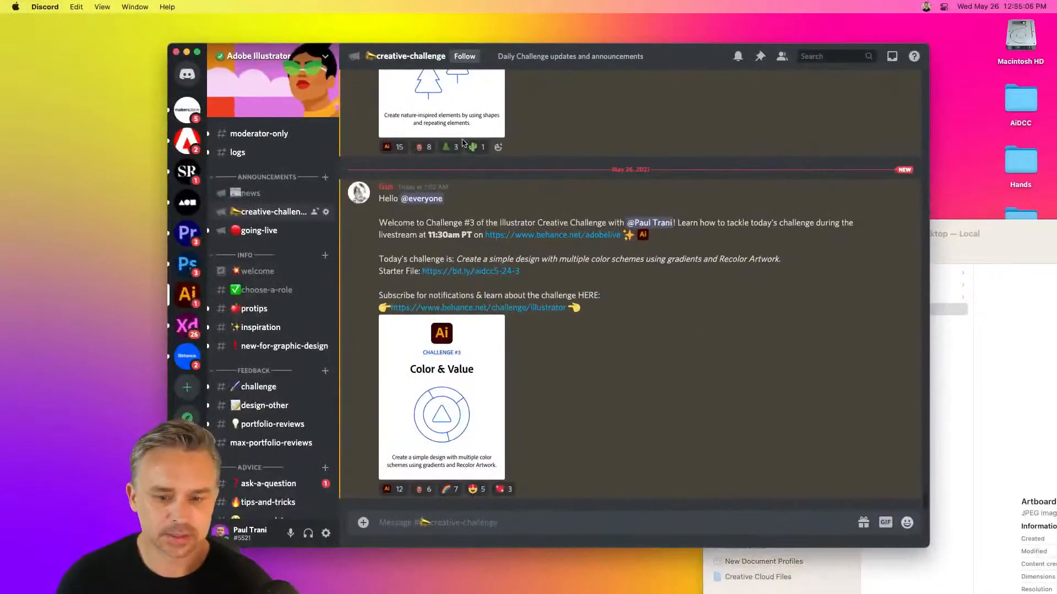
scroll(260, 265, down, 6)
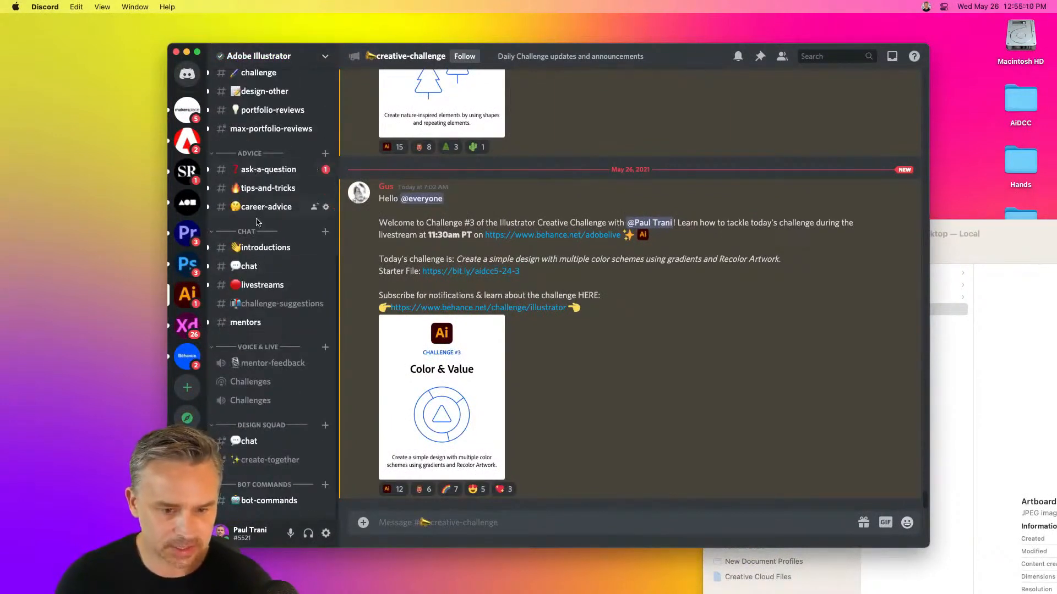
scroll(272, 396, up, 4)
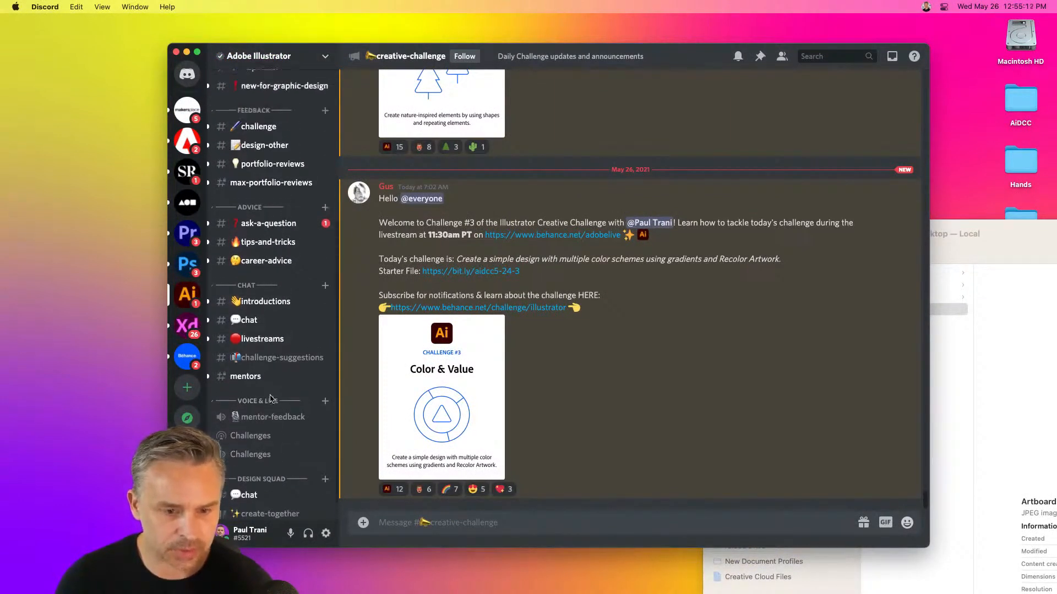
click(286, 181)
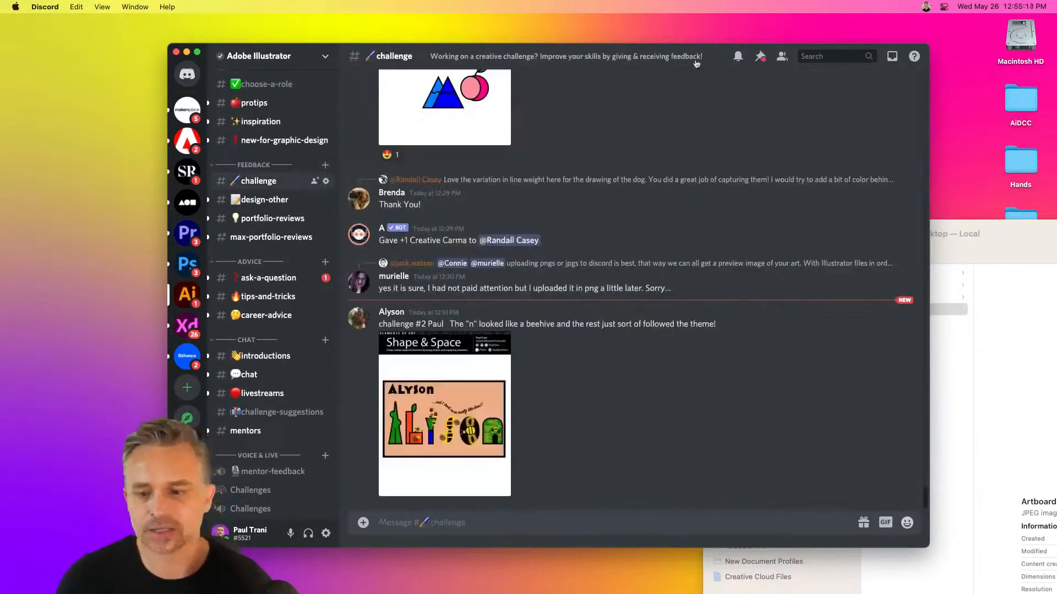
Upload Artboard 1.jpg from the Desktop folder to the challenge channel with the comment "Color Fun! Keep the harmony!"
drag(710, 57, 655, 35)
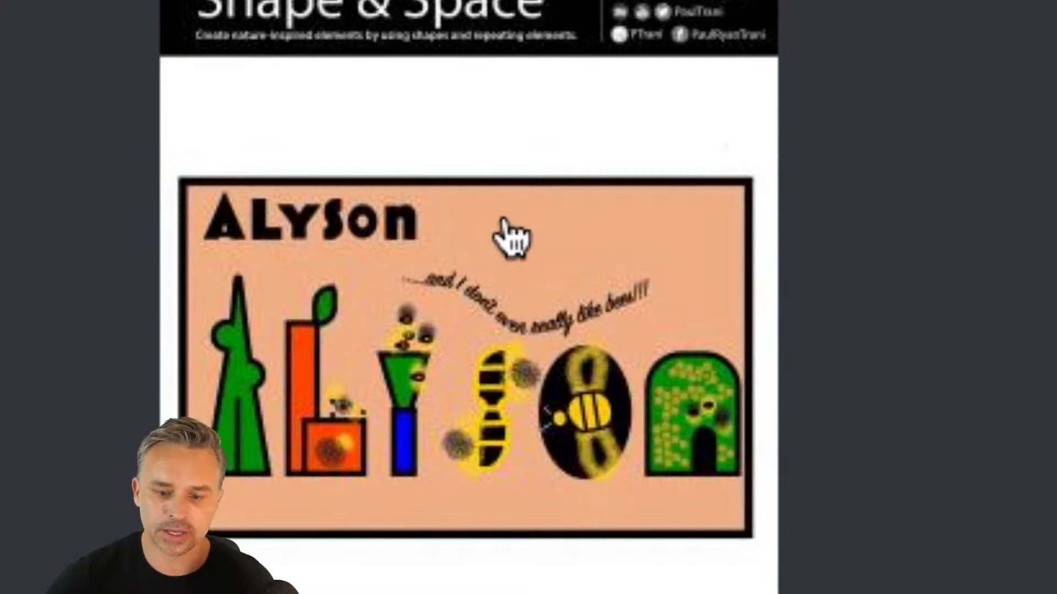
scroll(496, 335, up, 1)
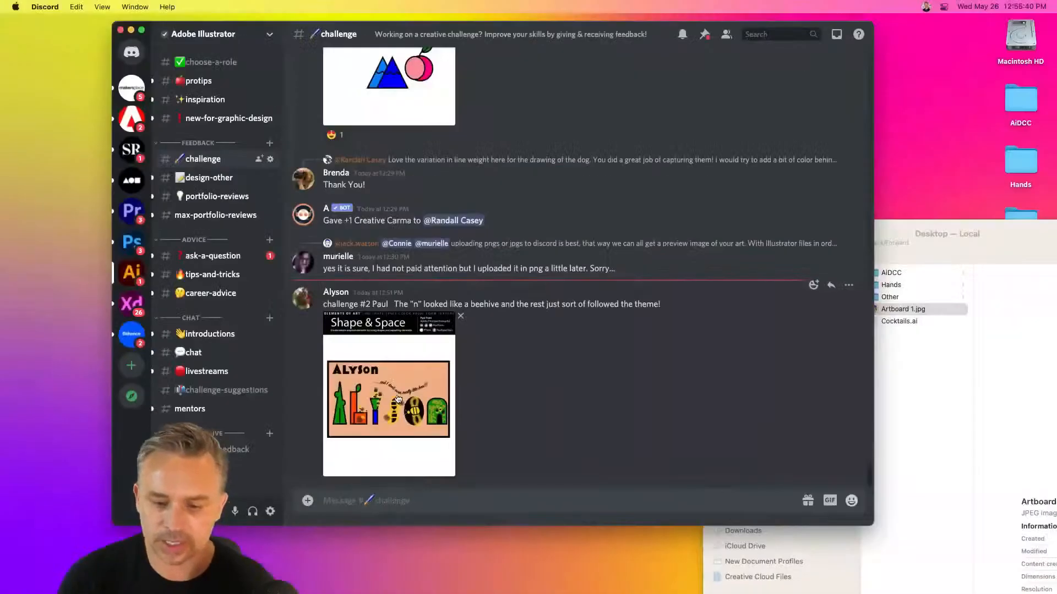
click(924, 446)
drag(875, 312, 443, 503)
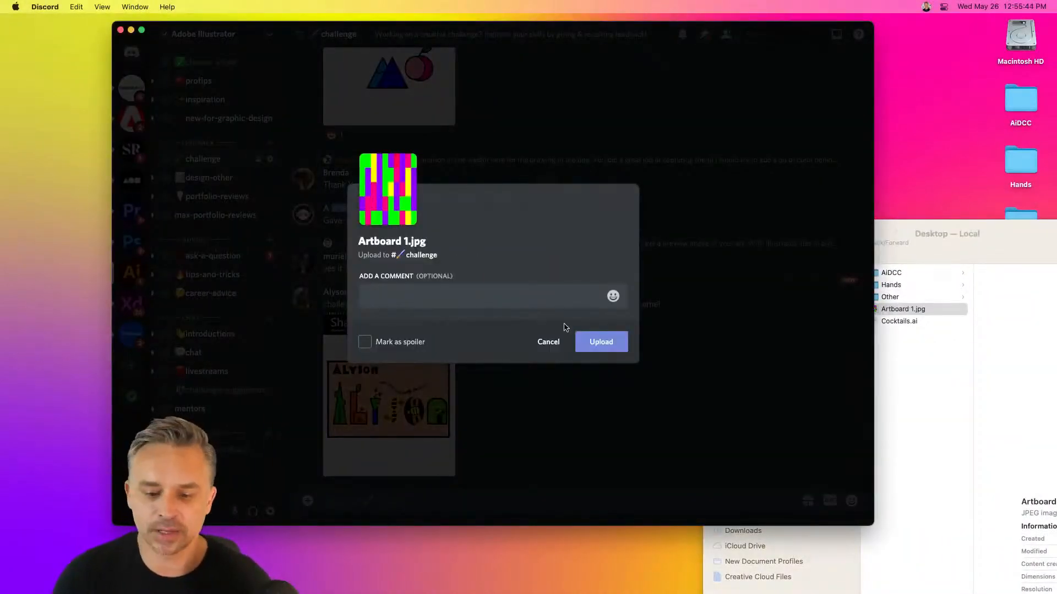
text(Color Fun! Keep the harmony!)
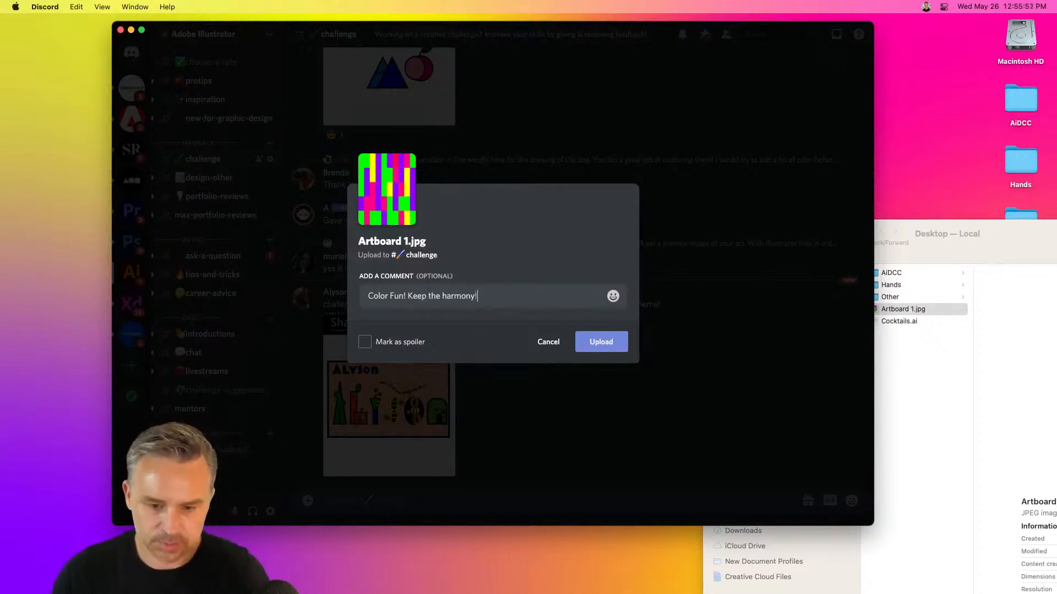
click(601, 344)
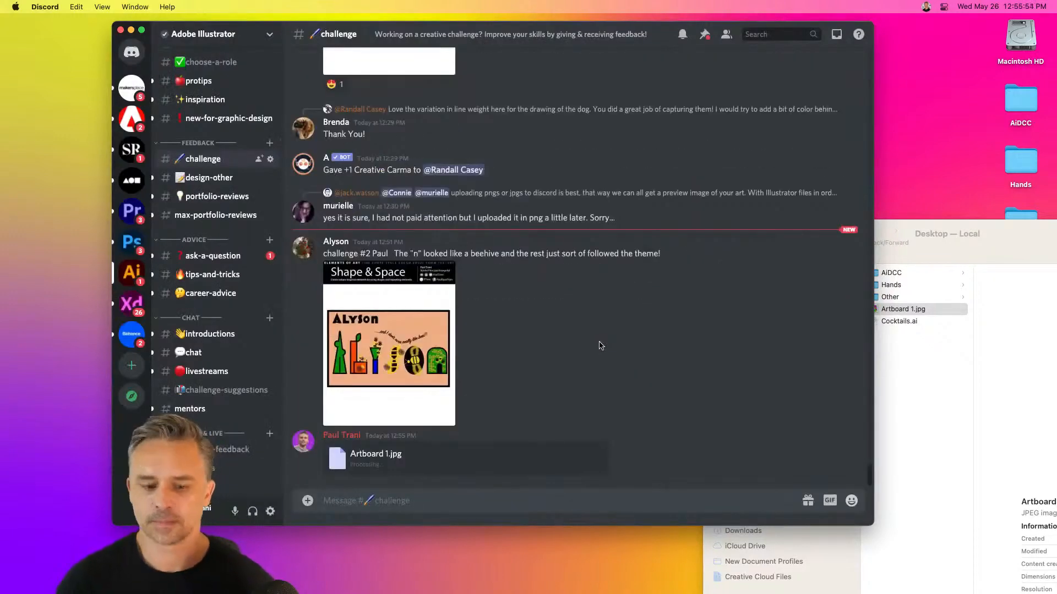
Look through the earlier Shape & Space challenge submissions and feedback posted in the challenge channel
scroll(617, 357, up, 10)
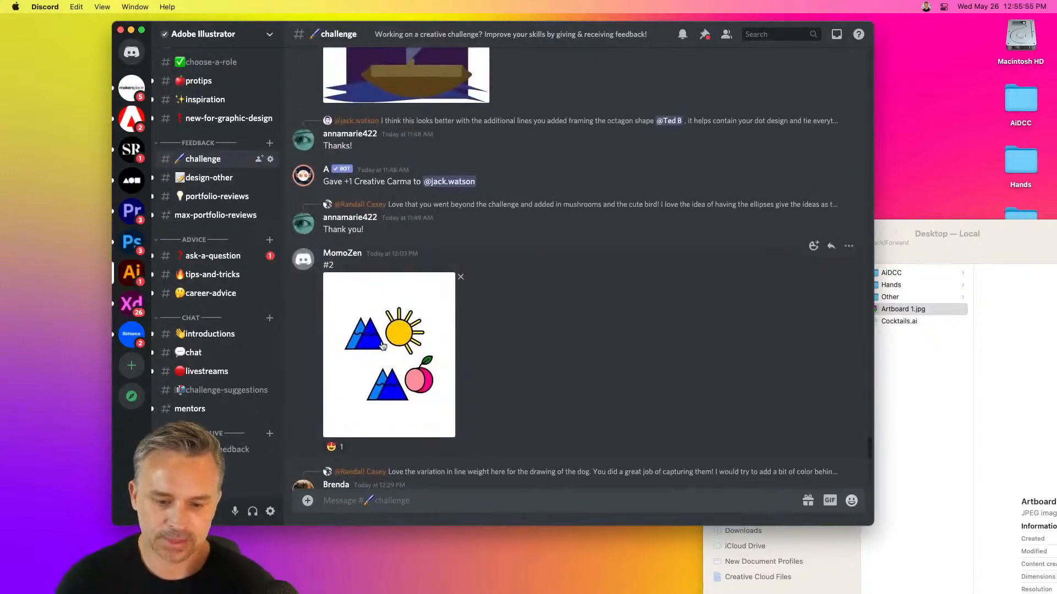
scroll(382, 345, up, 5)
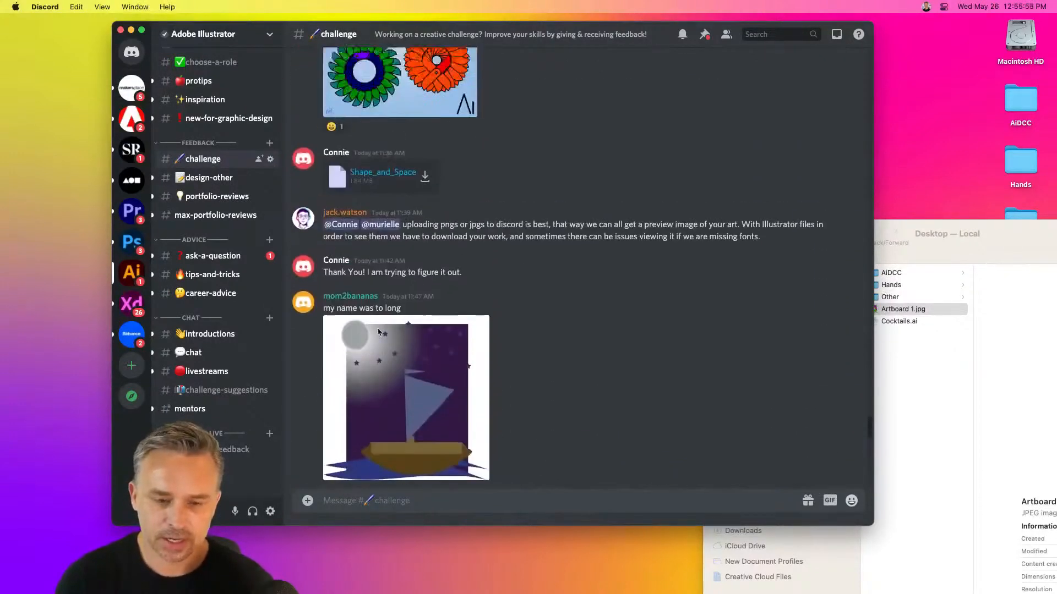
scroll(378, 327, up, 5)
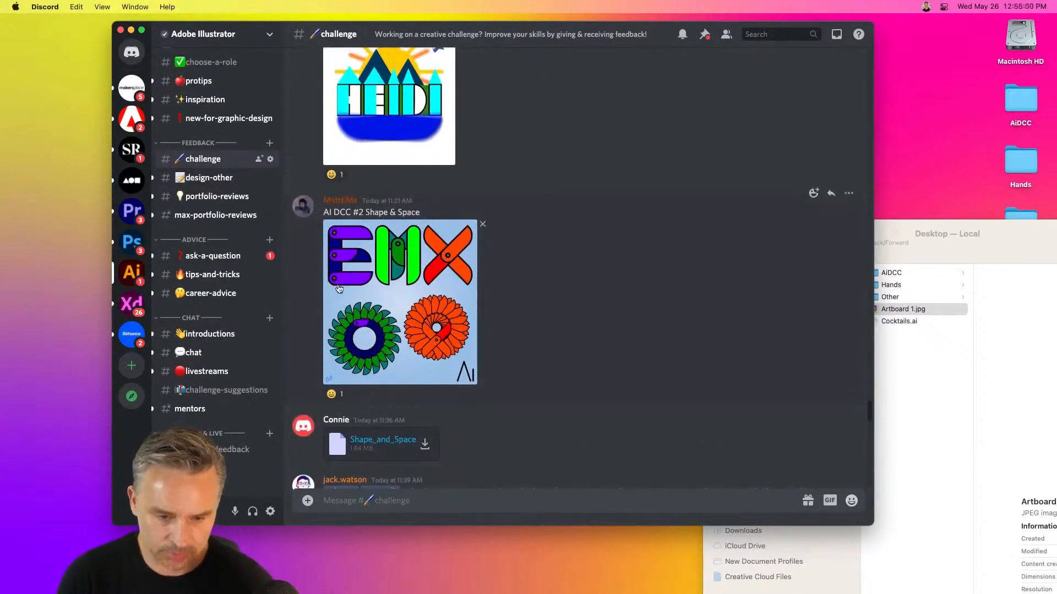
scroll(339, 288, up, 5)
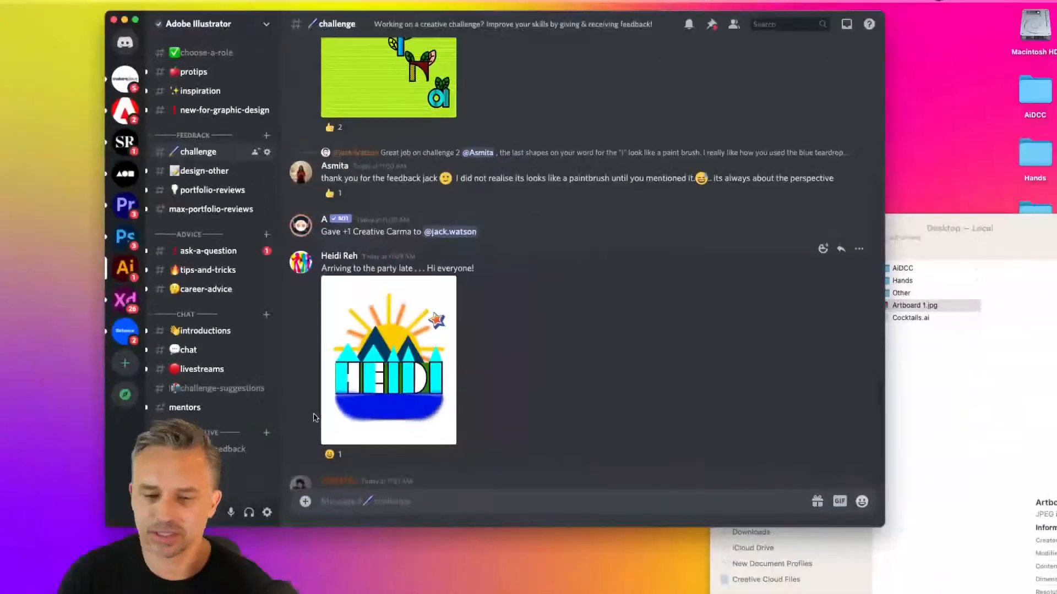
scroll(314, 417, up, 5)
scroll(314, 417, down, 2)
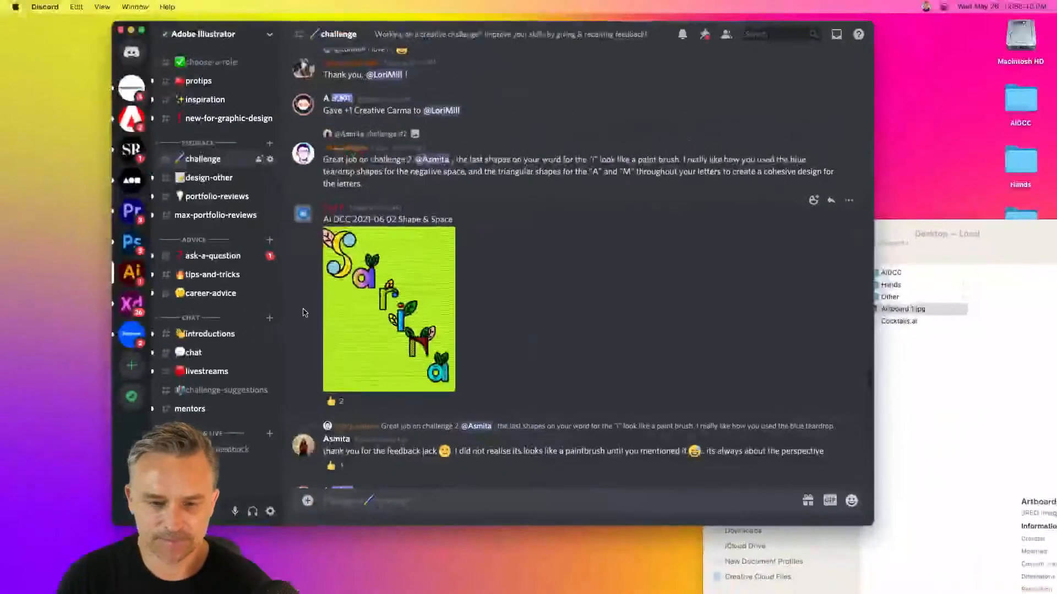
scroll(302, 308, up, 10)
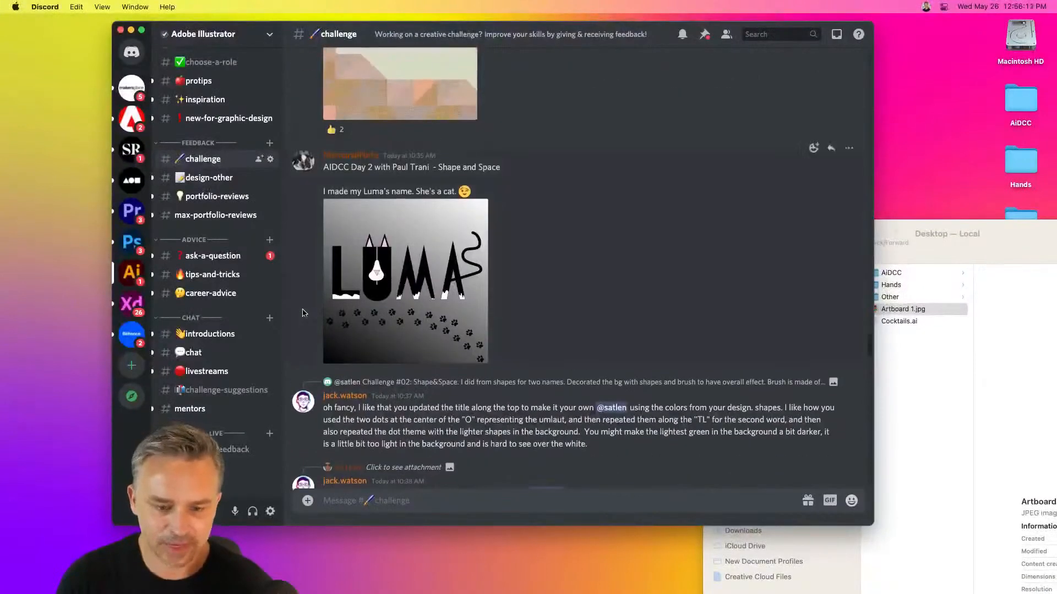
scroll(311, 294, up, 3)
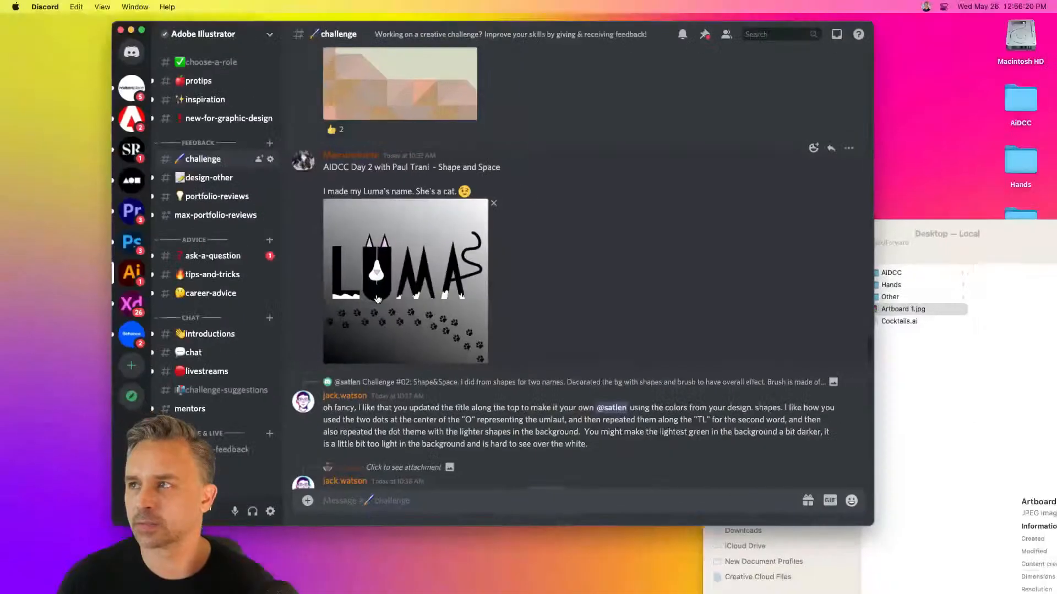
Minimize Discord and close the Finder window showing the Desktop folder
click(130, 29)
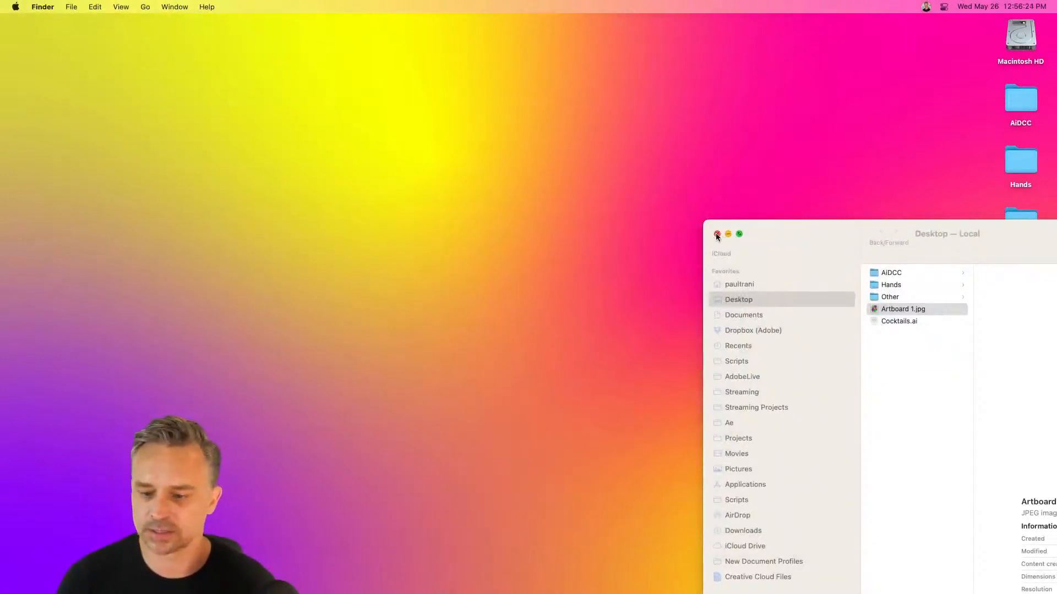
click(718, 235)
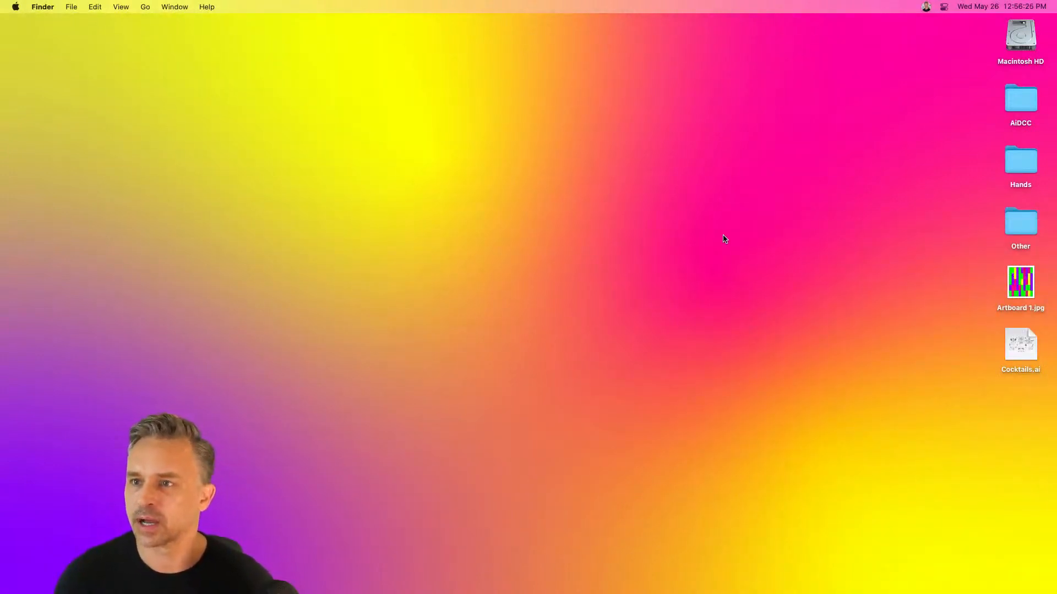